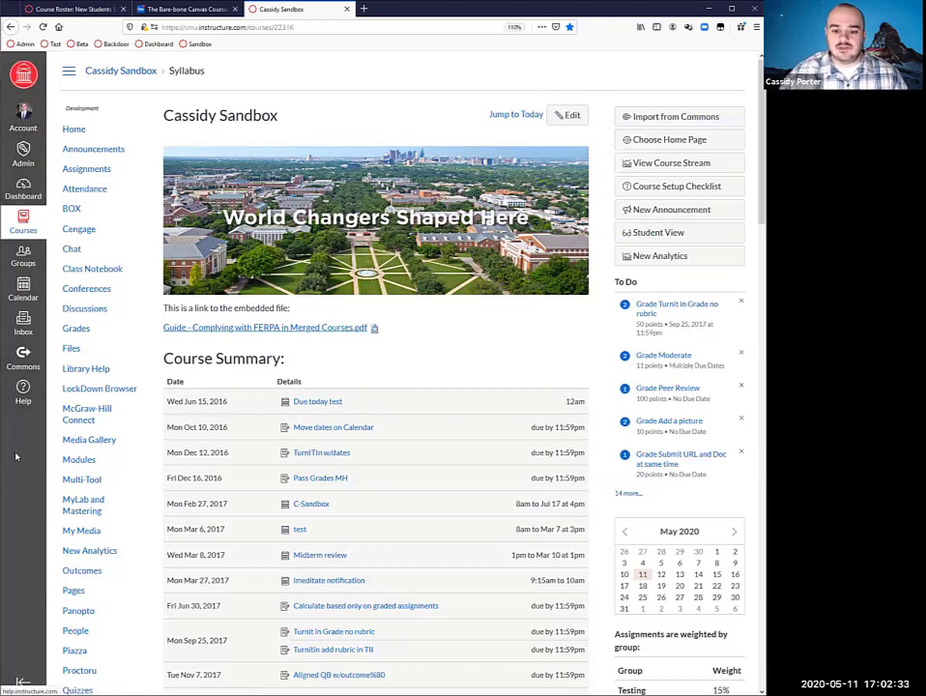
Step: Open the instructor's sandbox course from the dashboard and look through its course navigation links
click(19, 195)
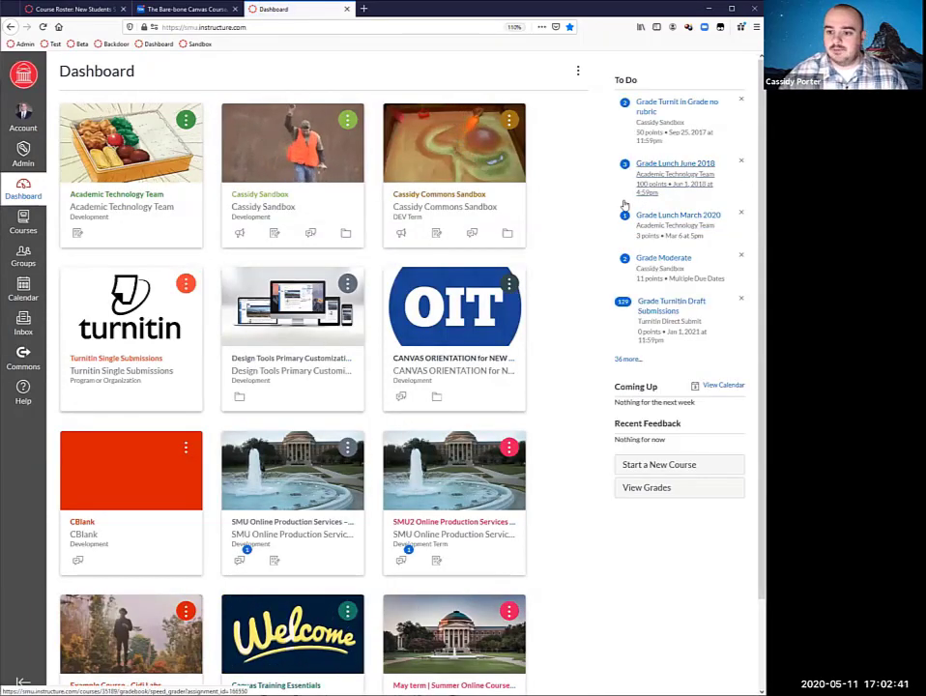
click(256, 198)
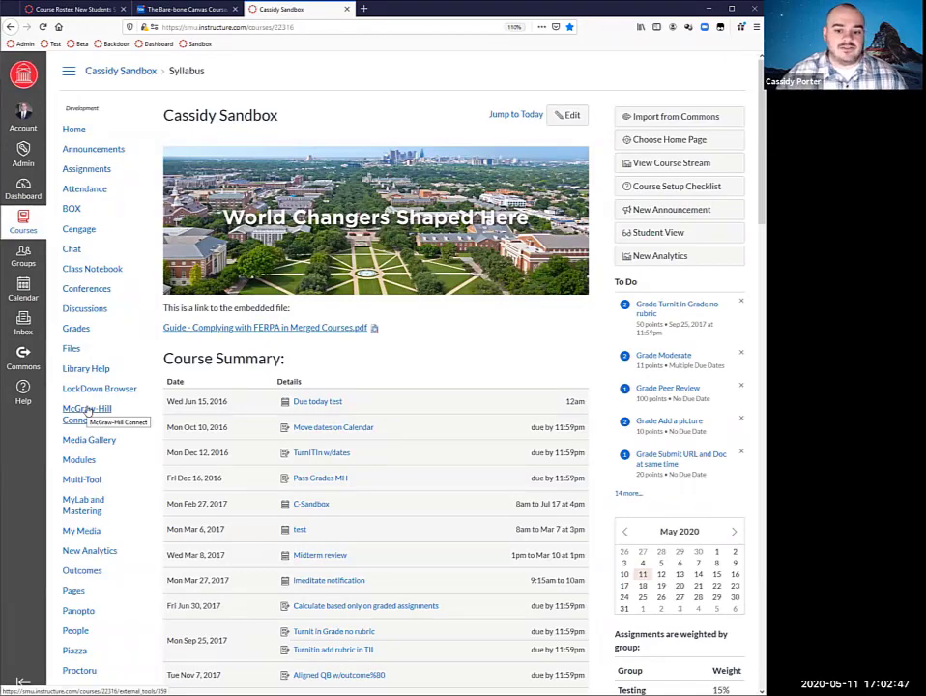
scroll(126, 460, down, 3)
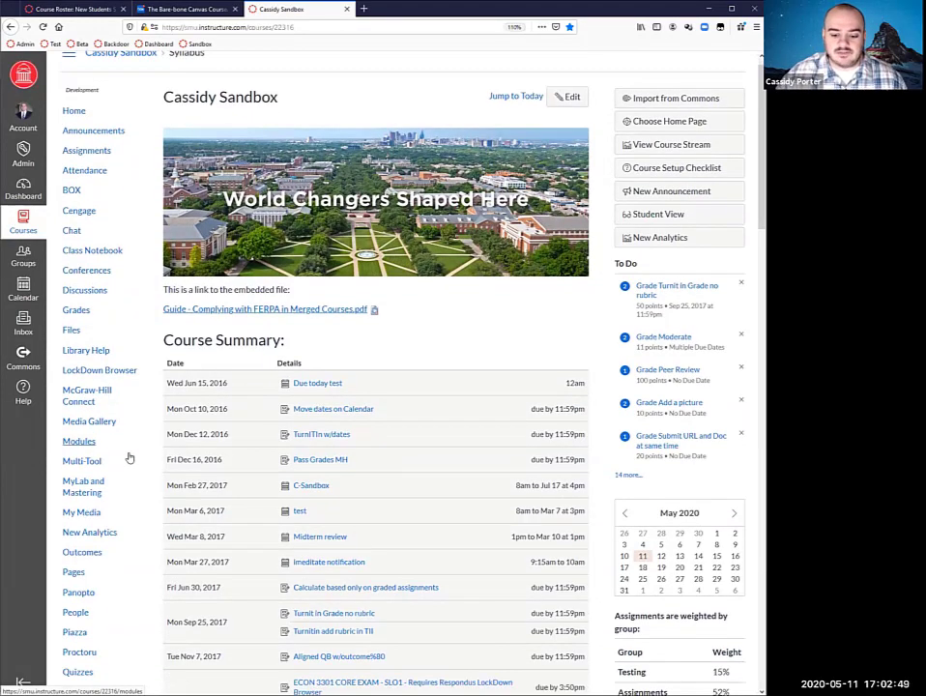
scroll(128, 457, down, 1)
scroll(128, 457, up, 1)
scroll(129, 458, down, 1)
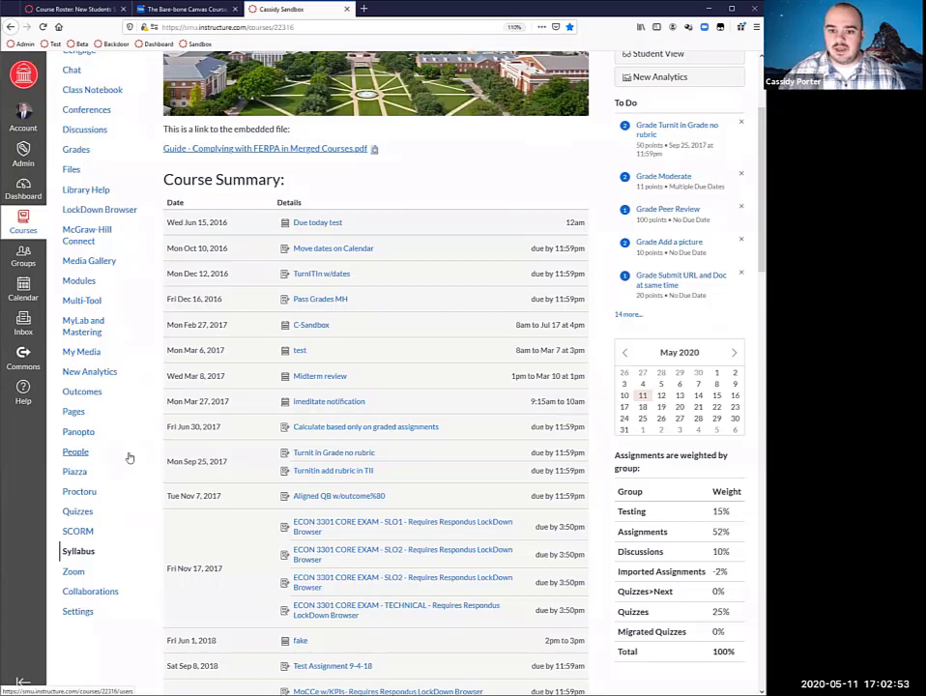
scroll(128, 458, up, 4)
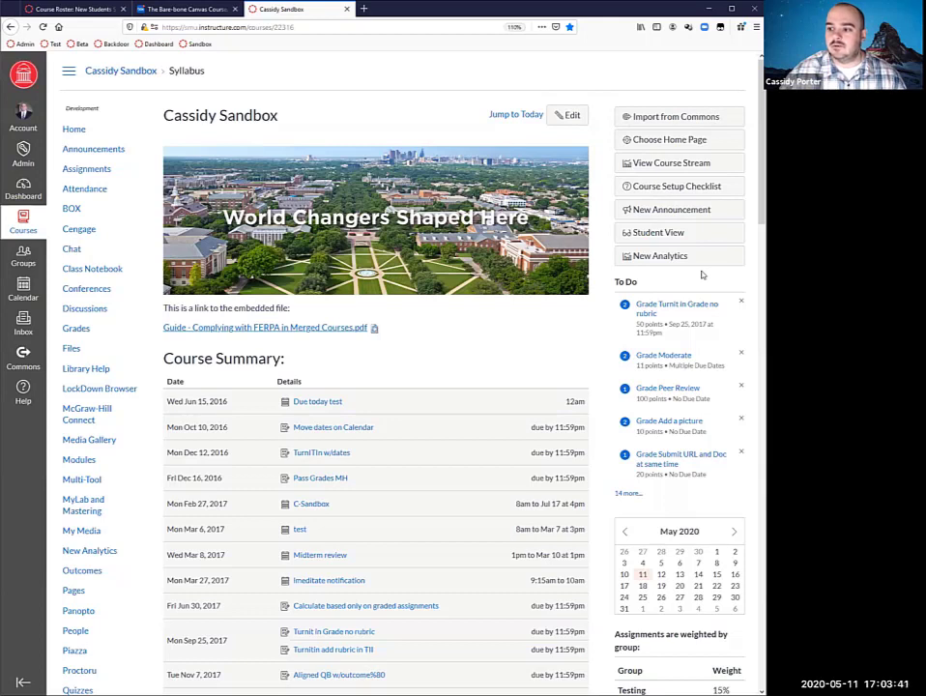
Step: Save the course home page choice with Syllabus as the content to display
click(683, 143)
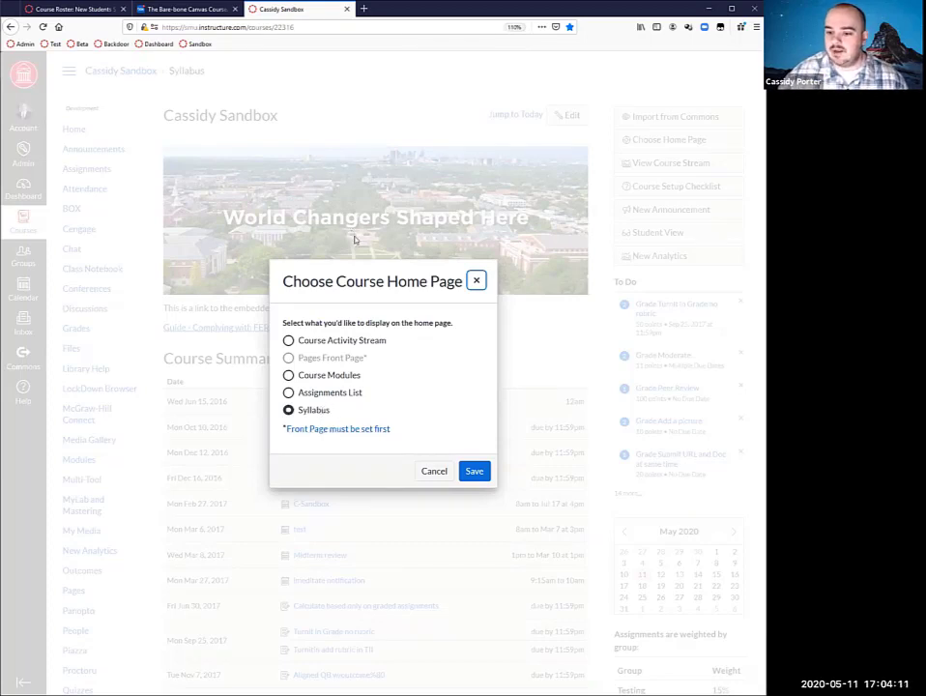
drag(303, 357, 374, 359)
click(374, 359)
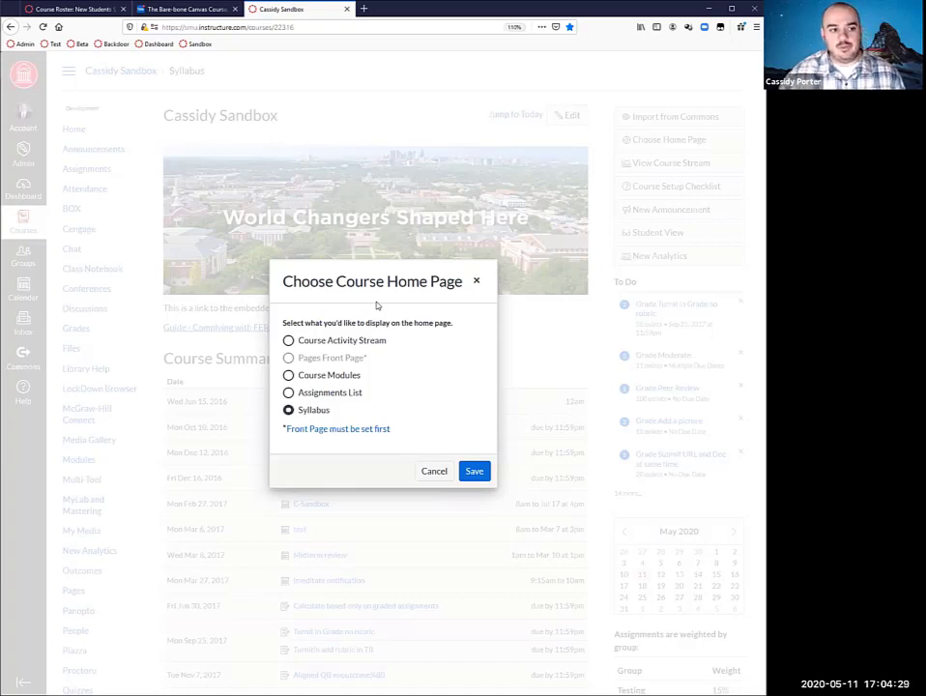
click(475, 471)
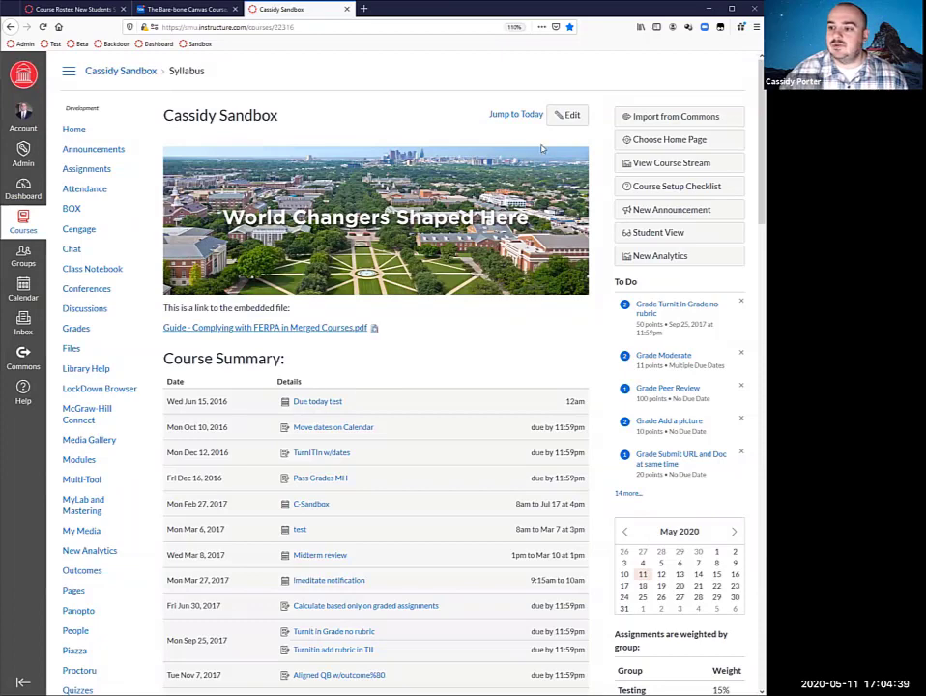
Step: Open the syllabus description for editing and review the additional external tools offered in its editor
click(572, 115)
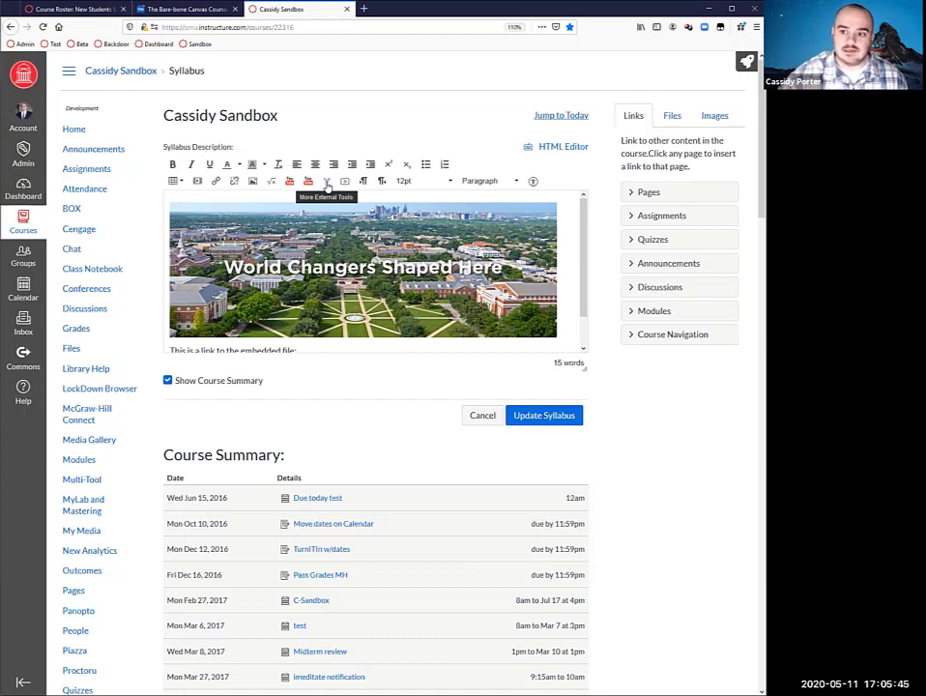
click(328, 183)
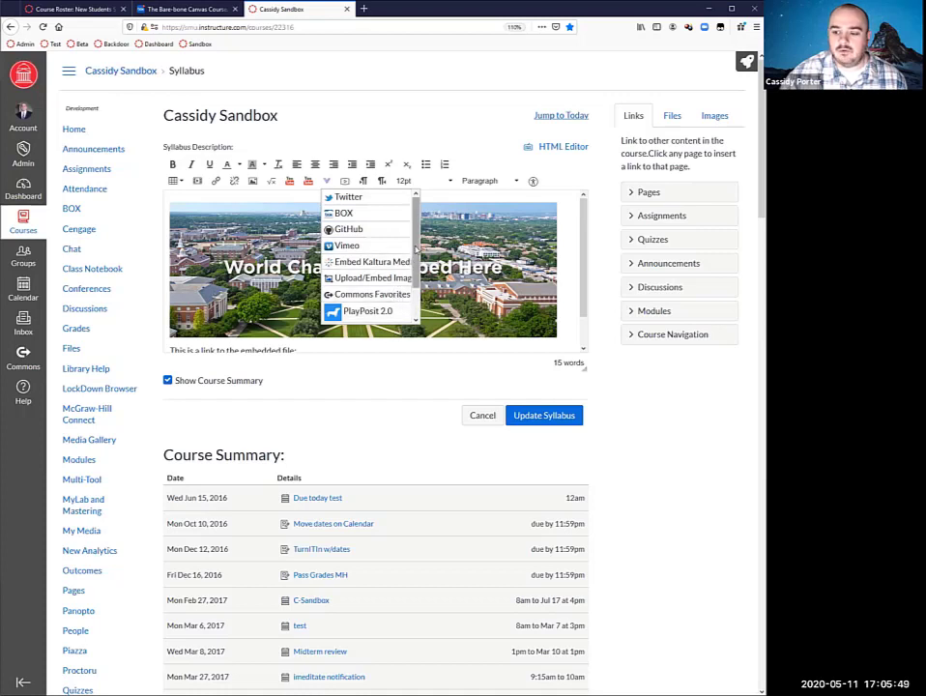
scroll(401, 281, down, 3)
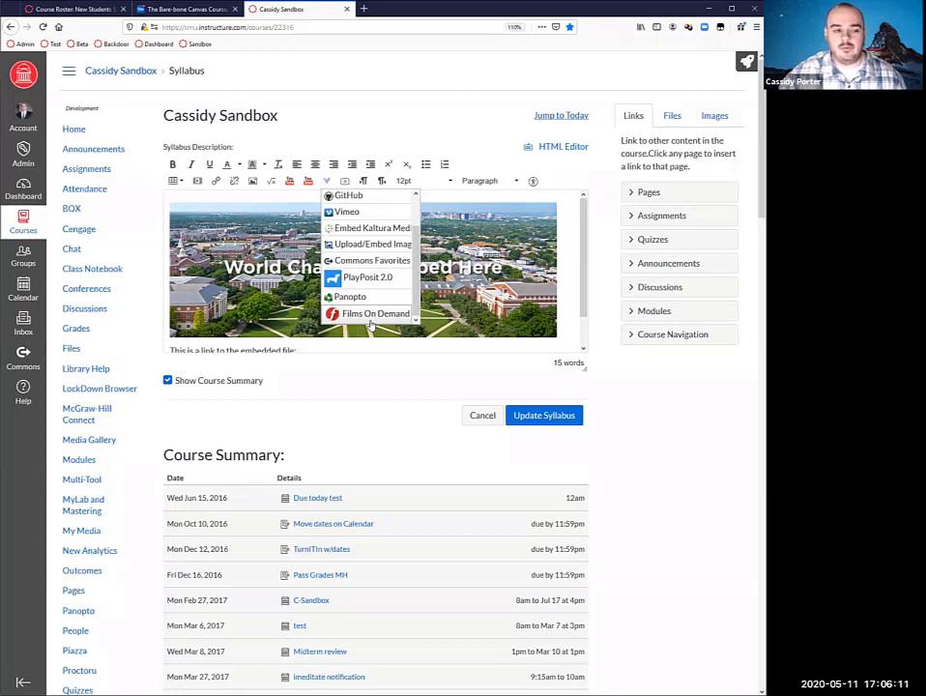
click(374, 369)
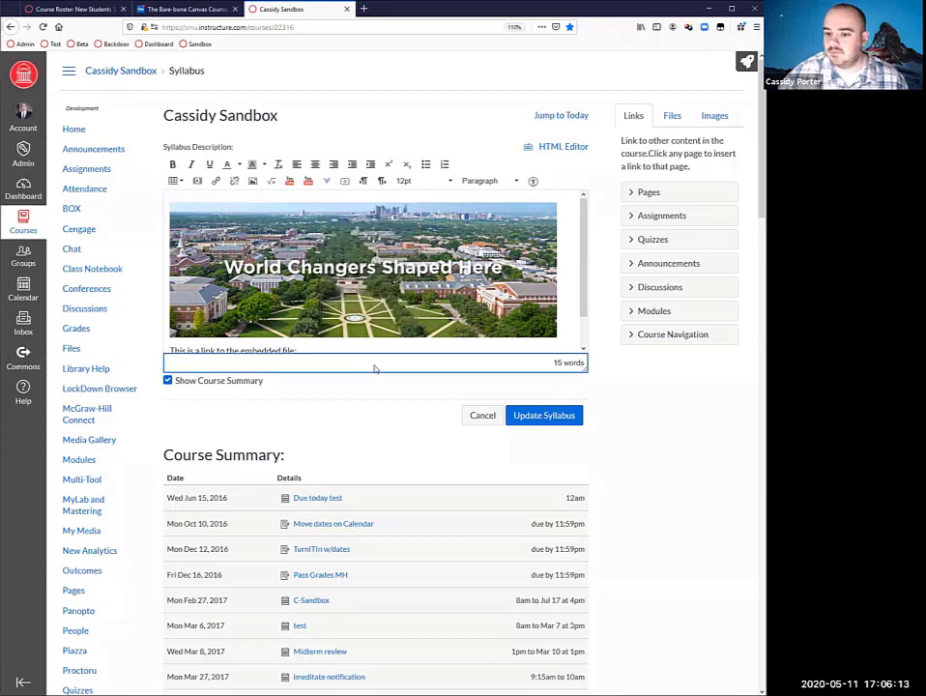
Step: Examine the banner image and the FERPA guide PDF link in the syllabus description
scroll(319, 259, down, 2)
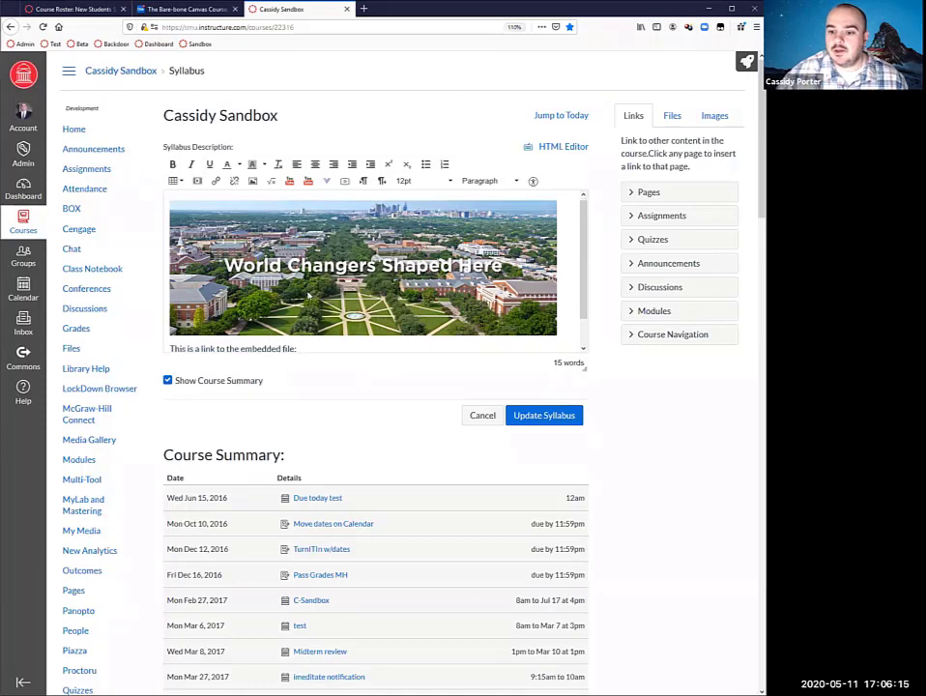
click(320, 259)
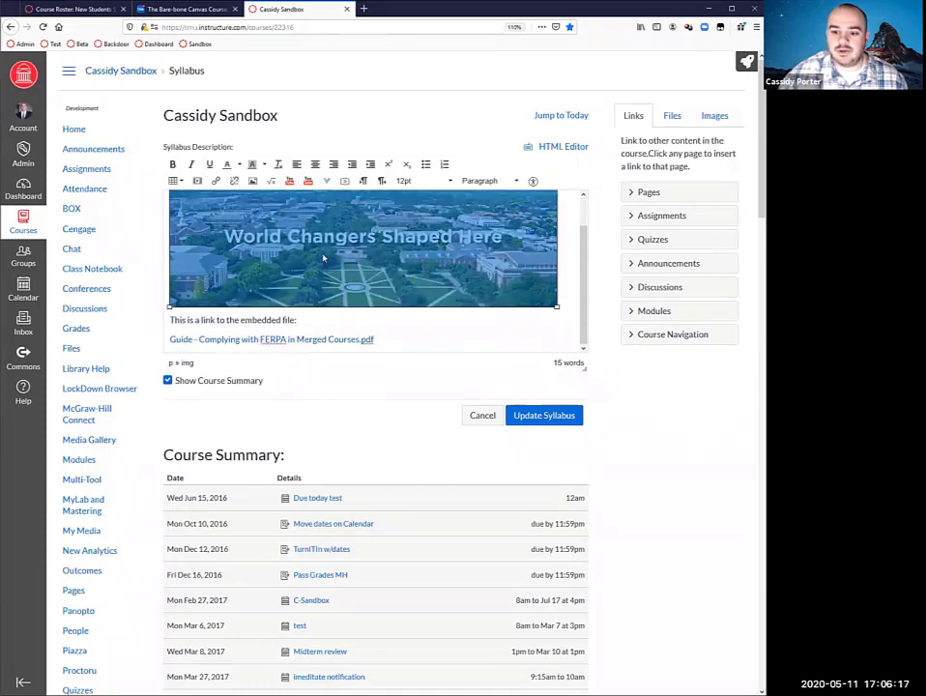
scroll(258, 258, down, 2)
scroll(210, 193, down, 1)
drag(254, 203, 333, 221)
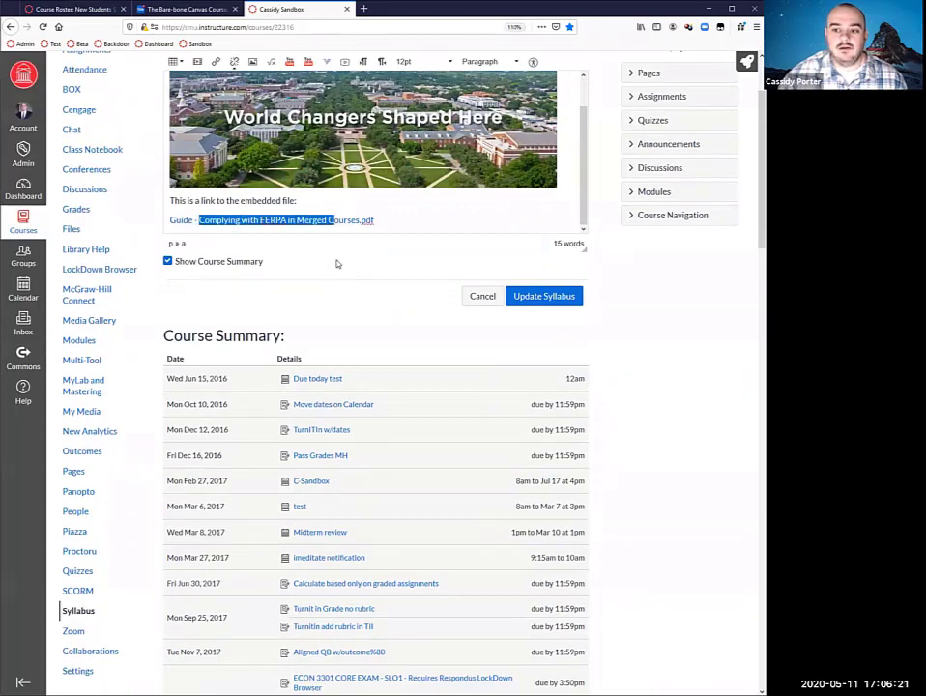
scroll(338, 265, up, 3)
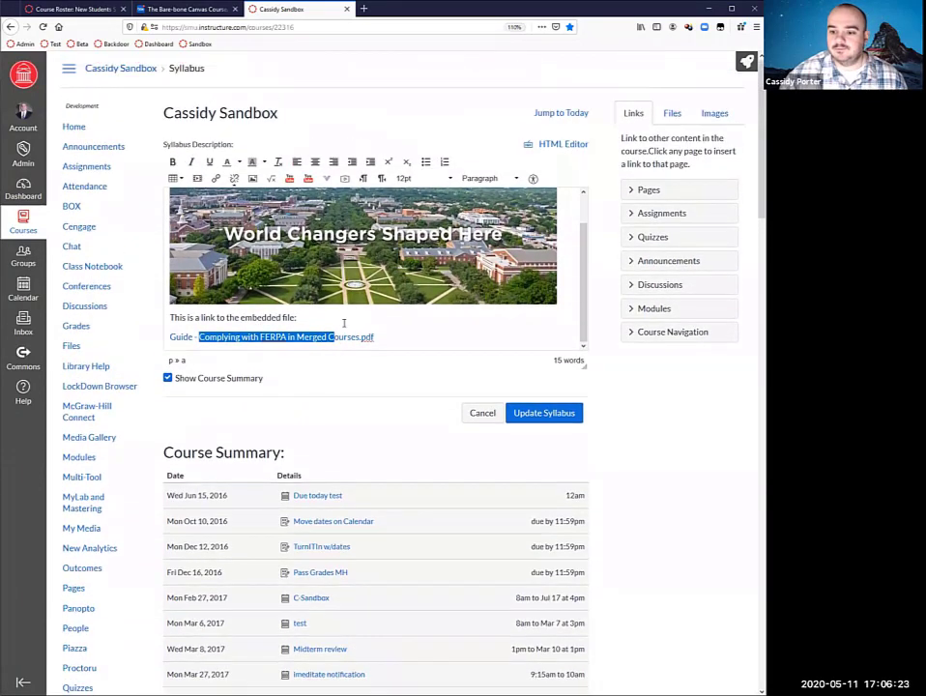
click(360, 324)
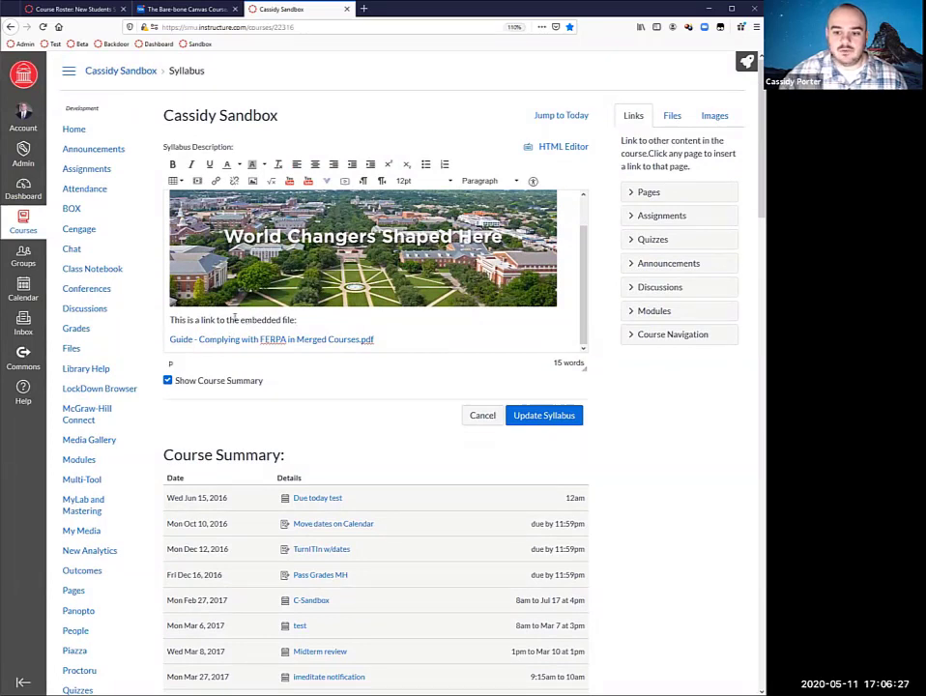
Step: Link the words "embedded file" in the syllabus description to the course file boxupload.html
drag(240, 320, 295, 320)
click(217, 182)
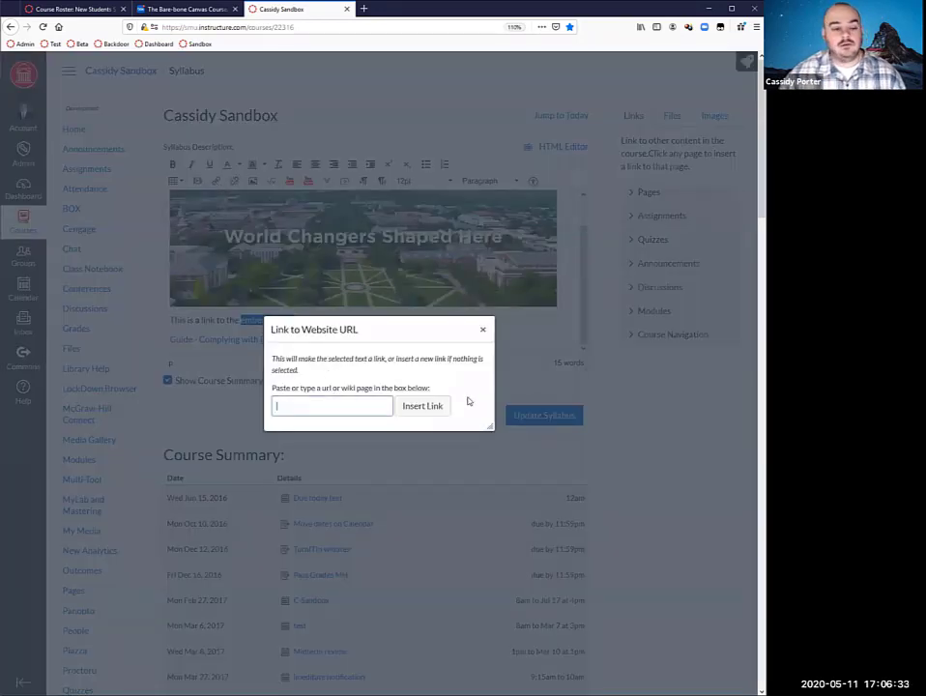
click(483, 331)
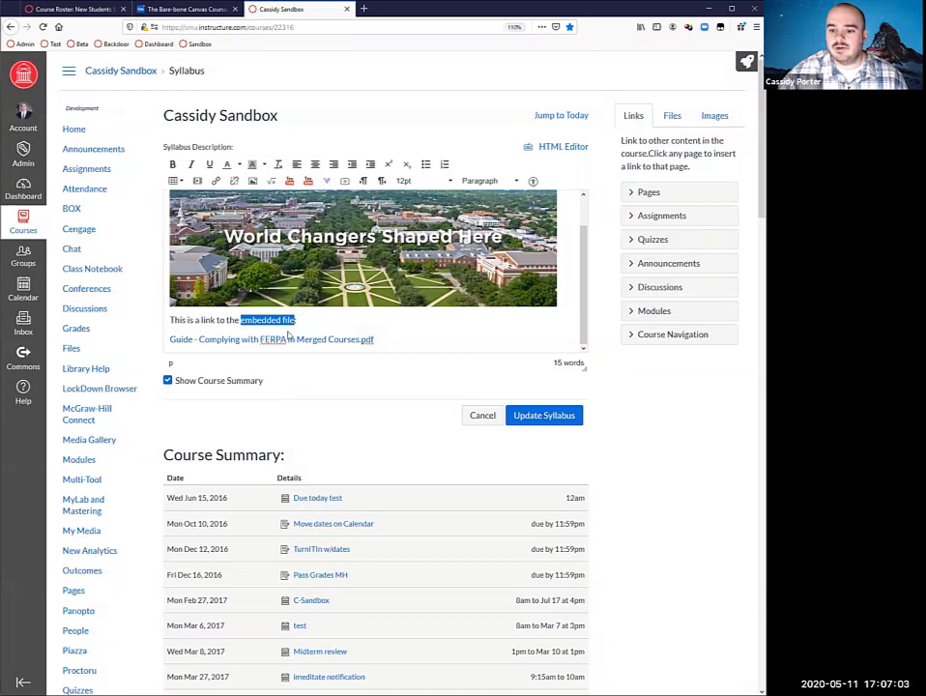
click(638, 216)
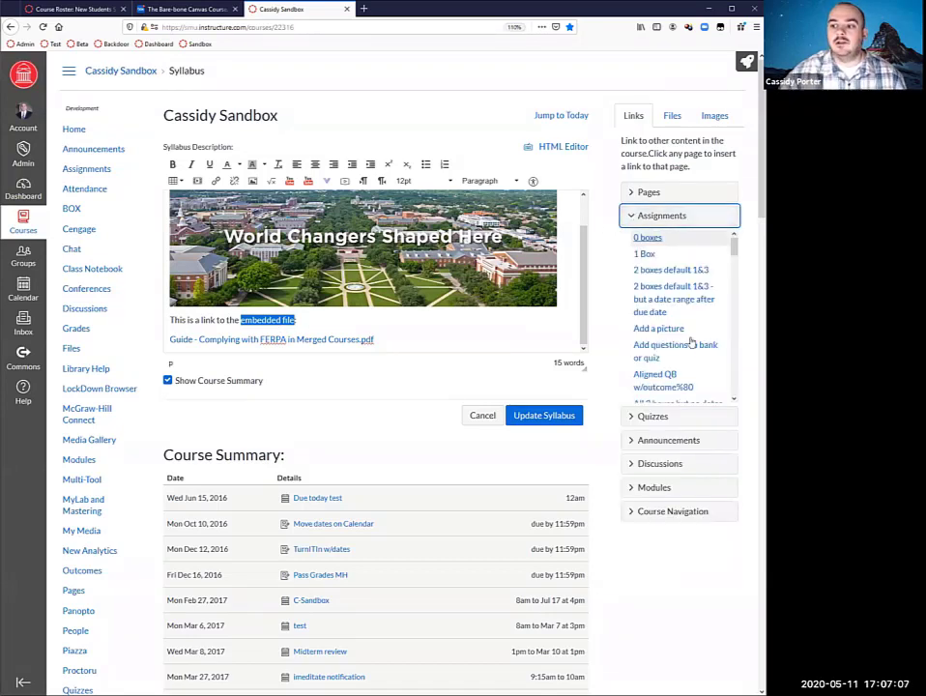
scroll(670, 322, down, 3)
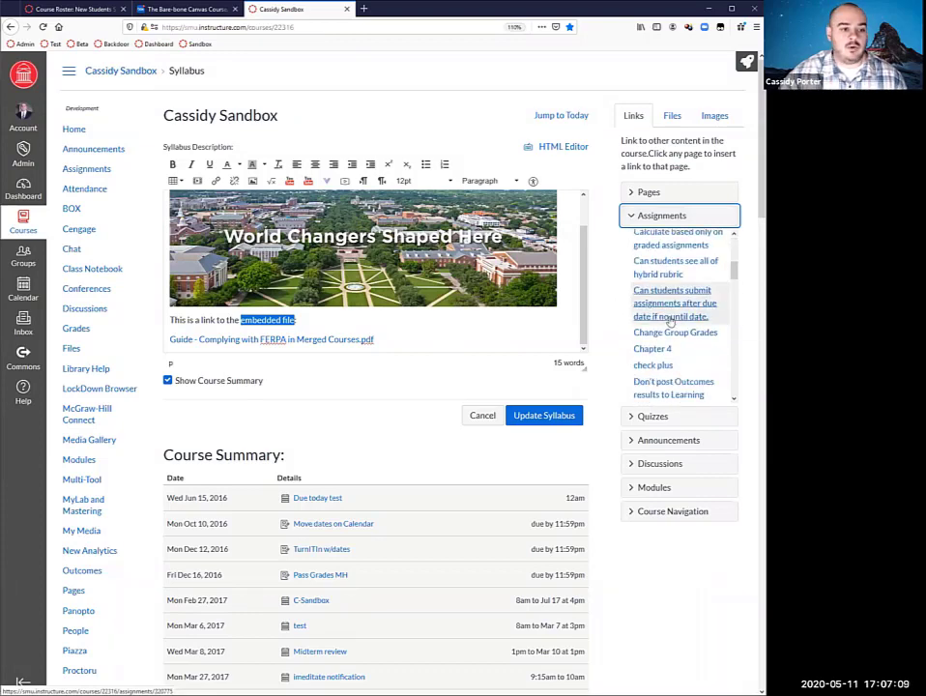
scroll(669, 320, up, 3)
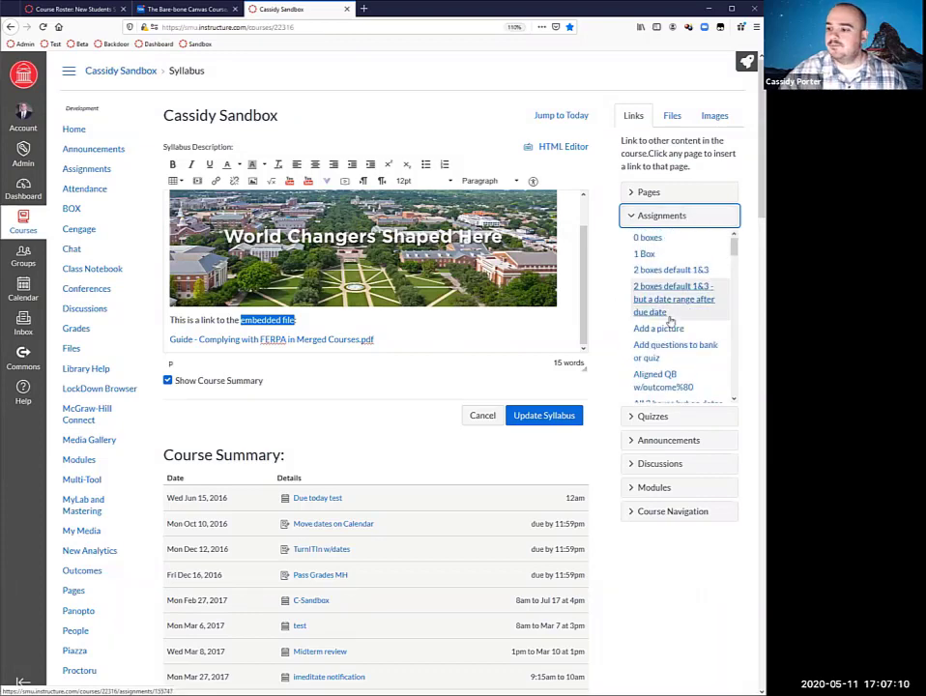
click(672, 116)
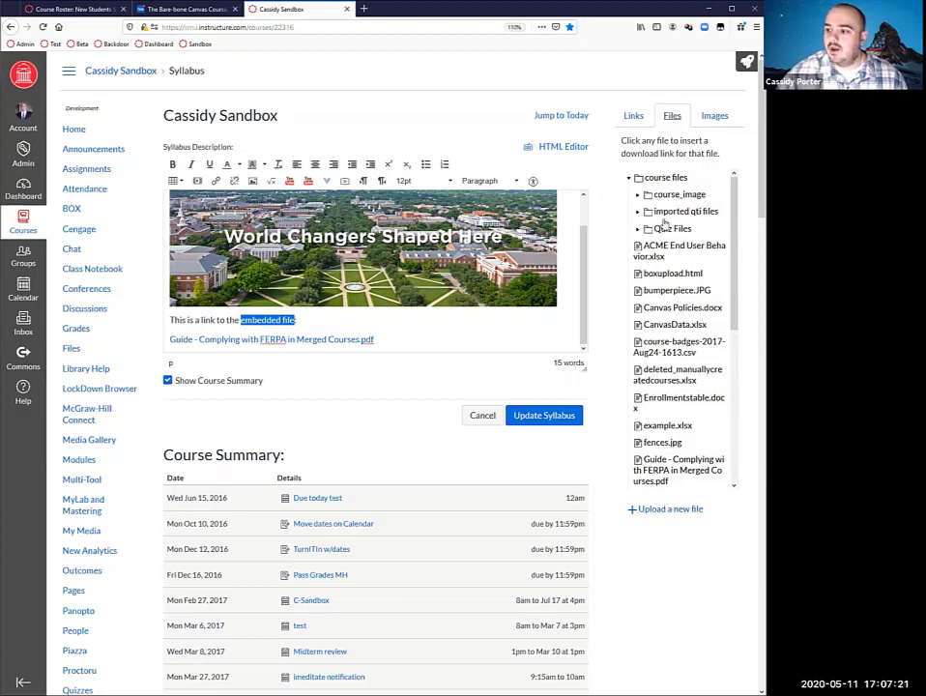
click(667, 274)
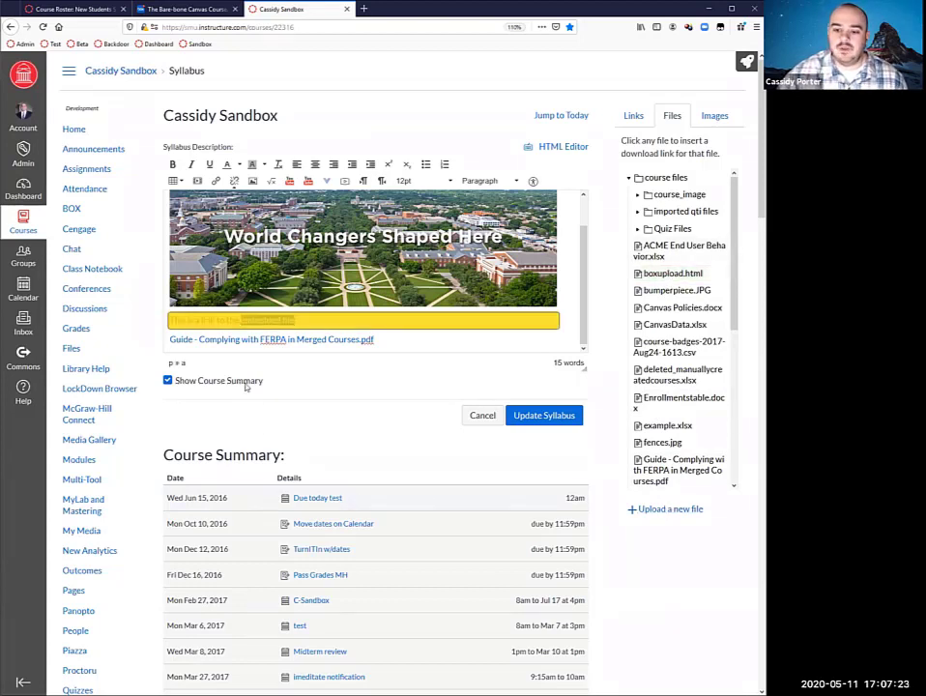
click(218, 320)
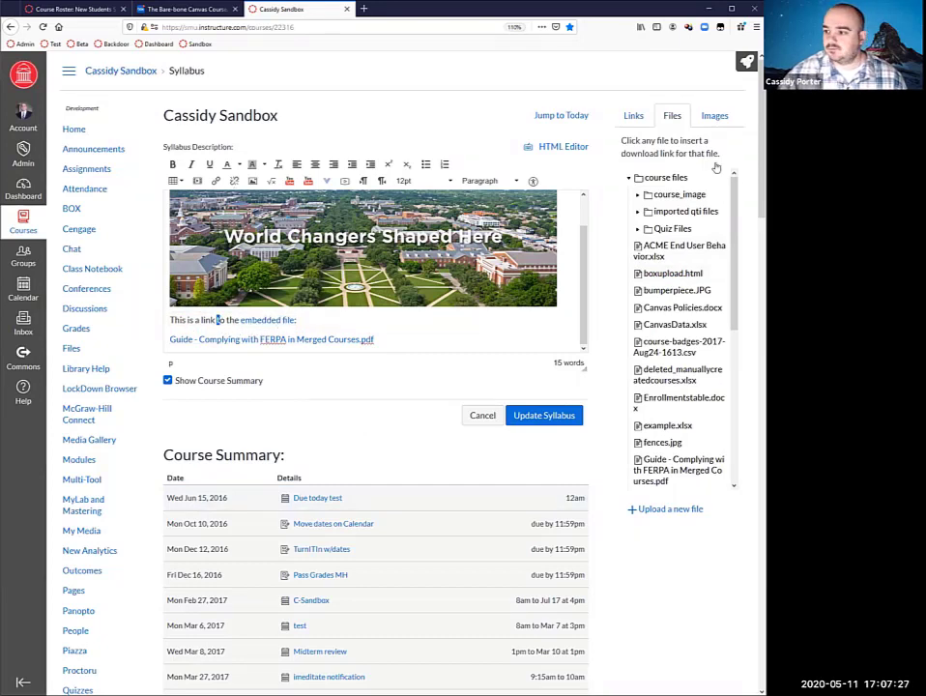
Step: Browse the course images available for embedding in the syllabus description
click(715, 117)
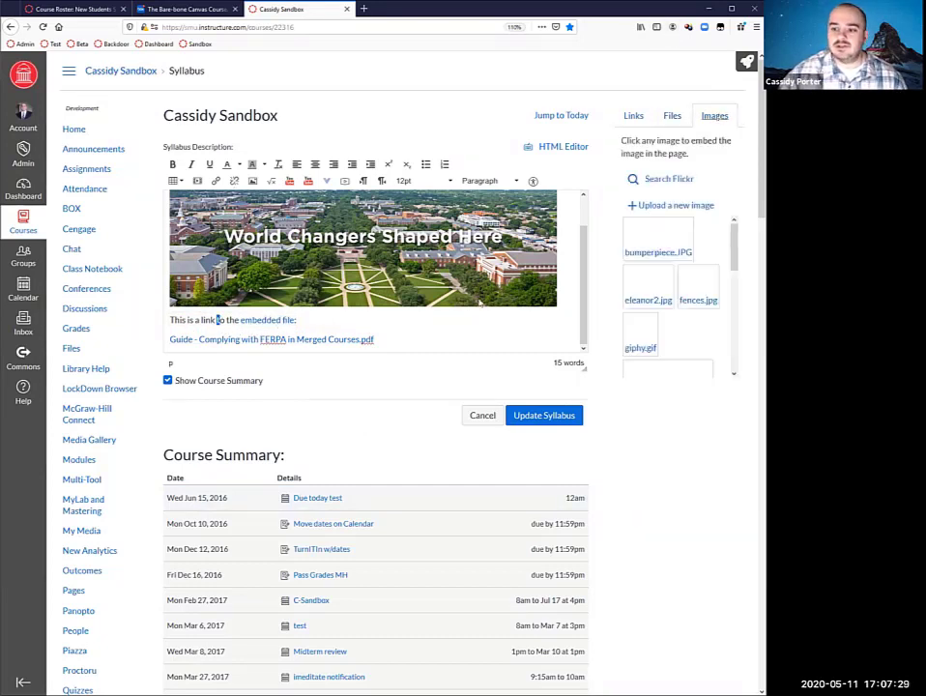
scroll(677, 242, down, 5)
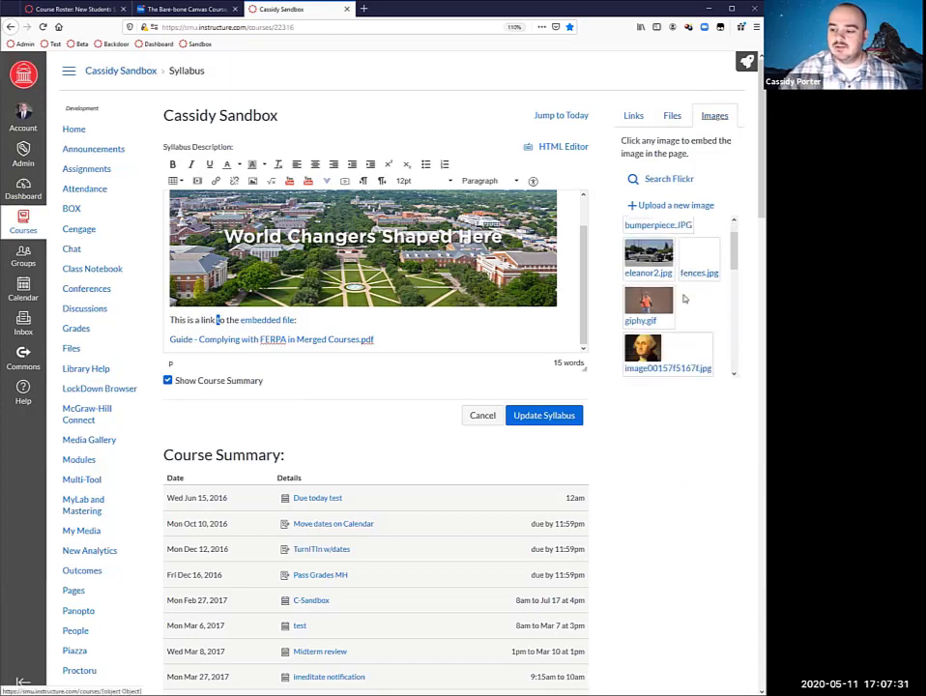
scroll(680, 315, down, 3)
scroll(678, 315, up, 10)
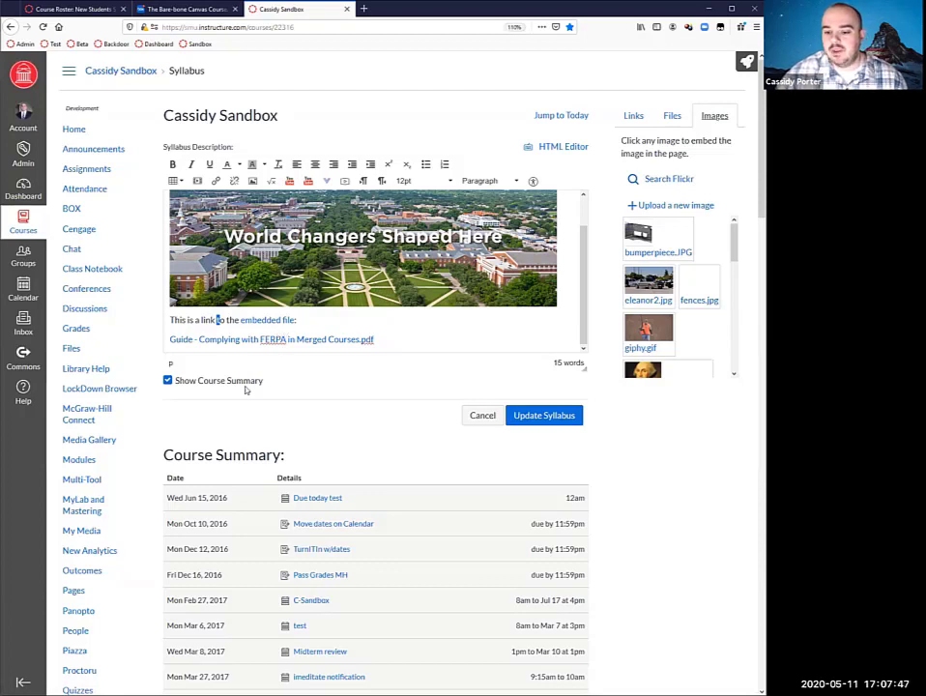
Step: Turn off Show Course Summary for the syllabus and look over the dated items in the Course Summary
click(168, 381)
click(168, 381)
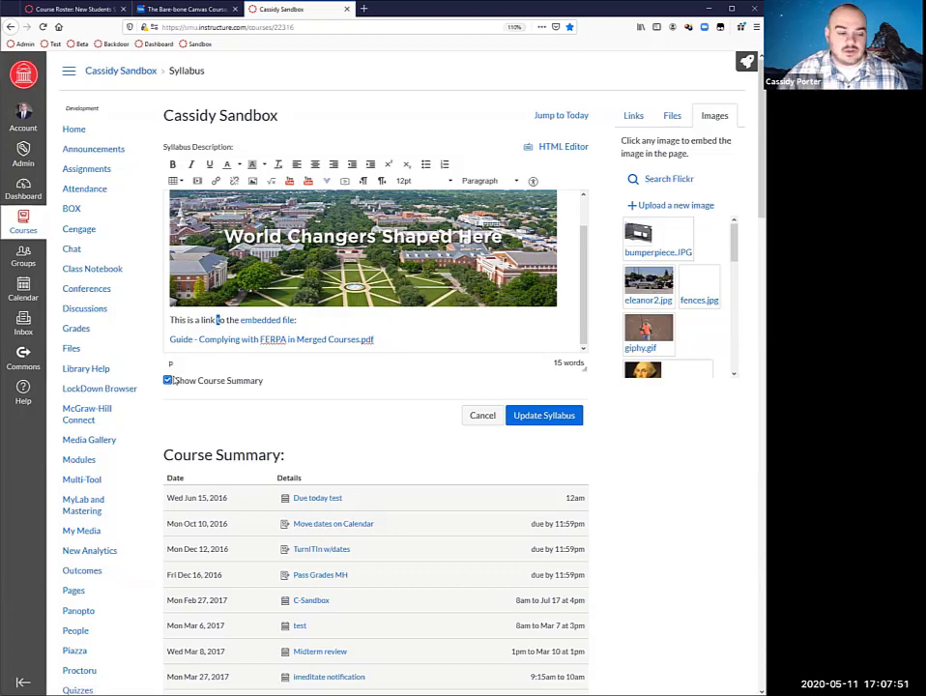
scroll(287, 434, down, 5)
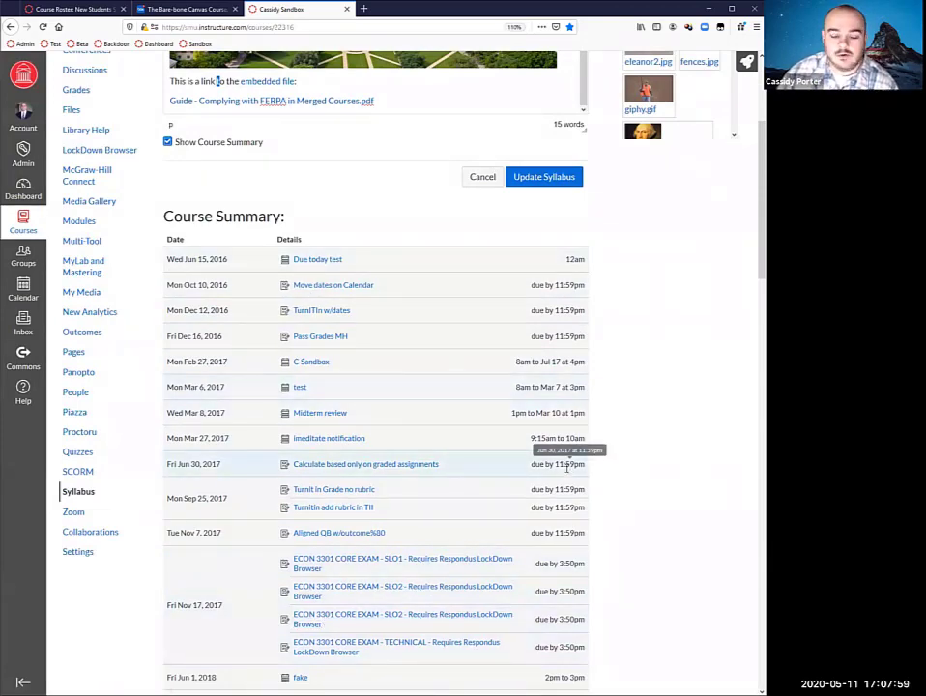
scroll(568, 464, up, 3)
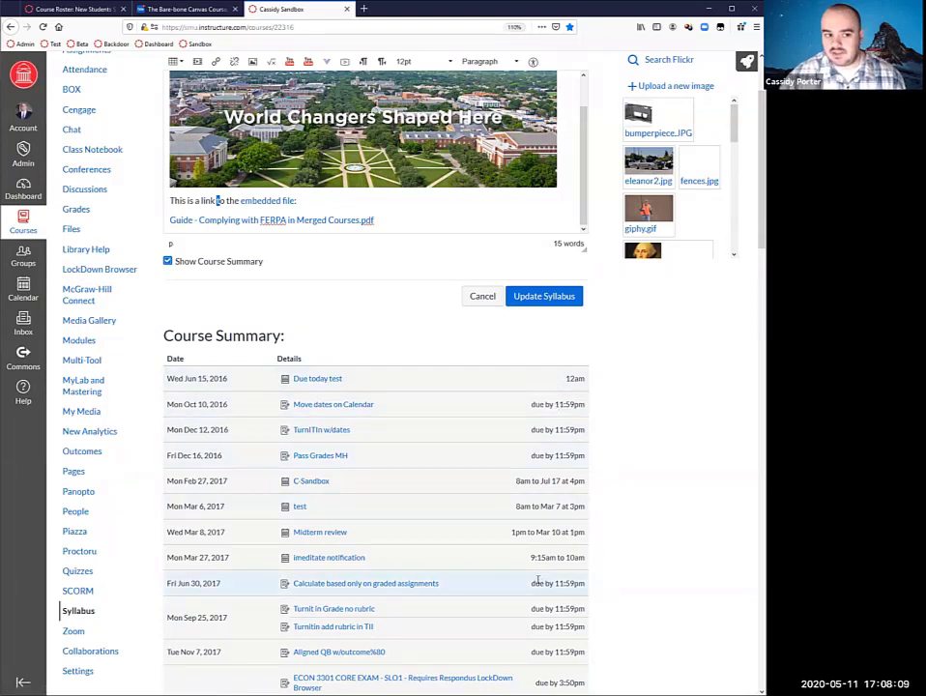
scroll(454, 573, up, 3)
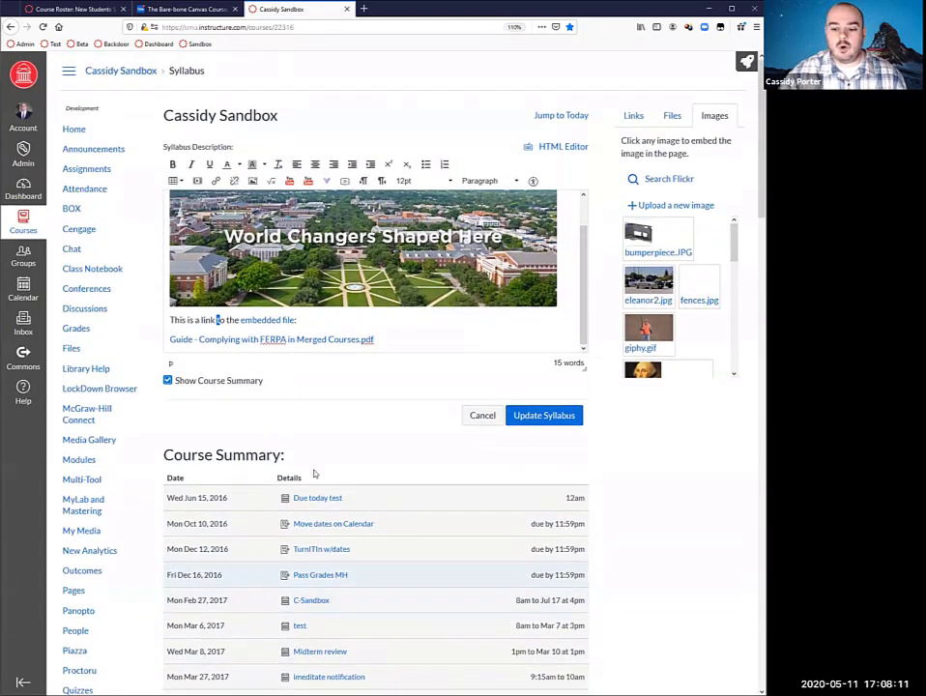
click(169, 383)
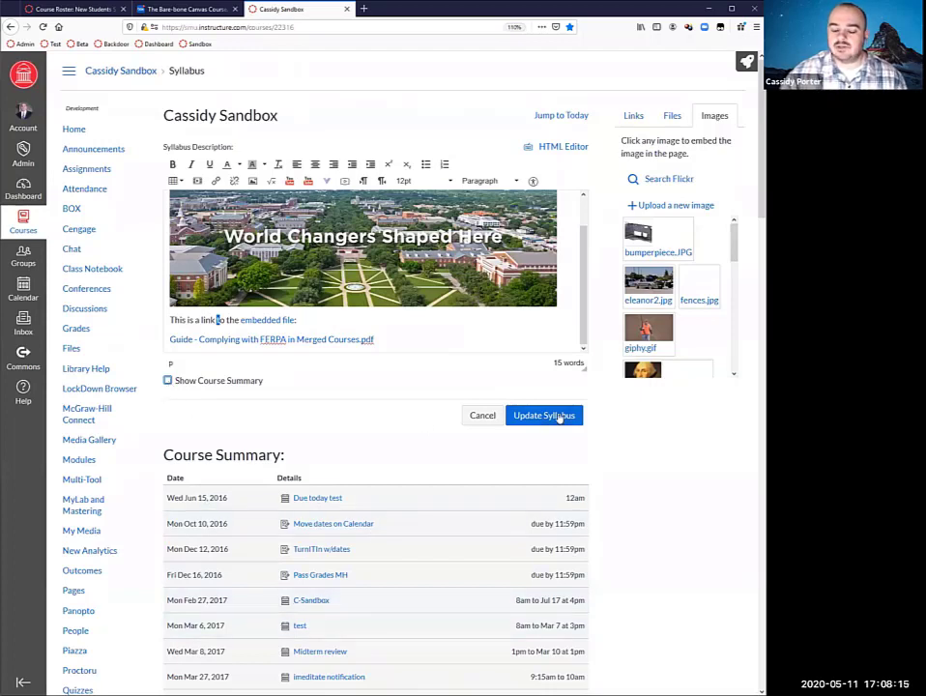
scroll(417, 586, down, 8)
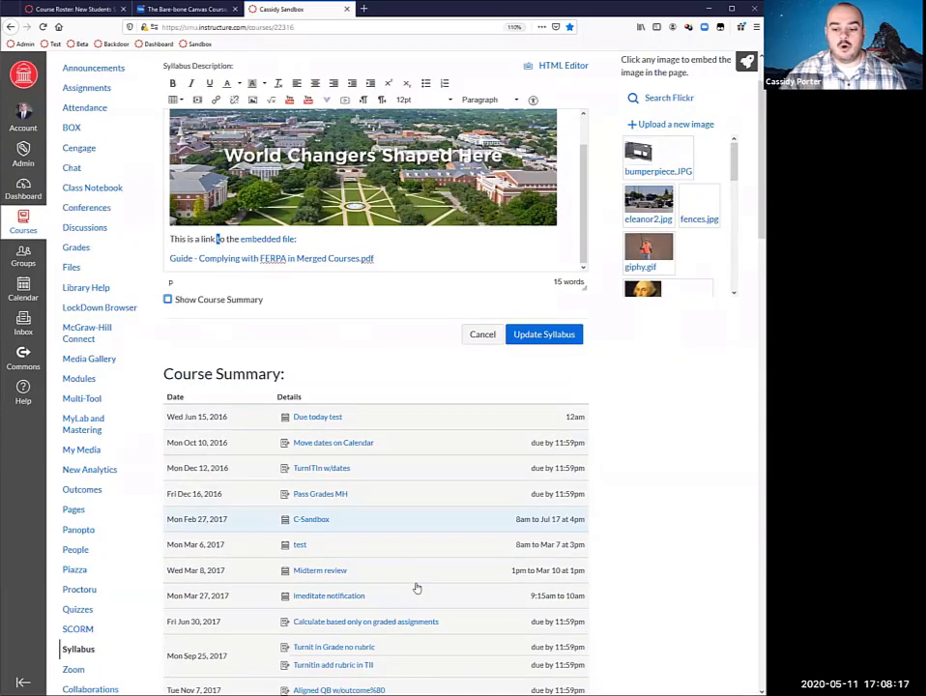
scroll(417, 586, up, 10)
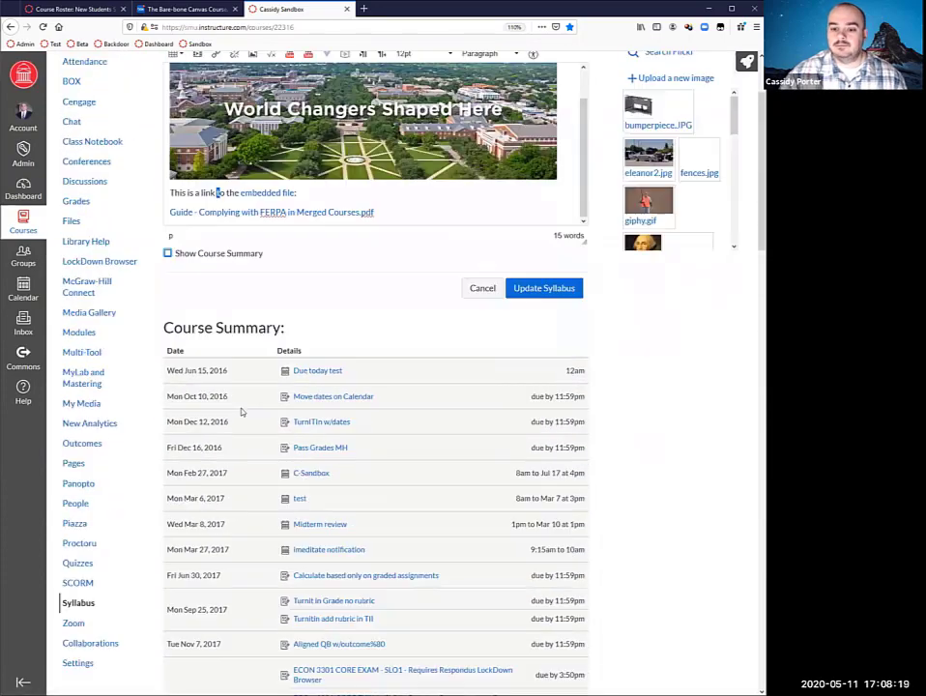
Step: Discard the syllabus edits and preview the course home page in Student View, leaving the preview when done
click(480, 415)
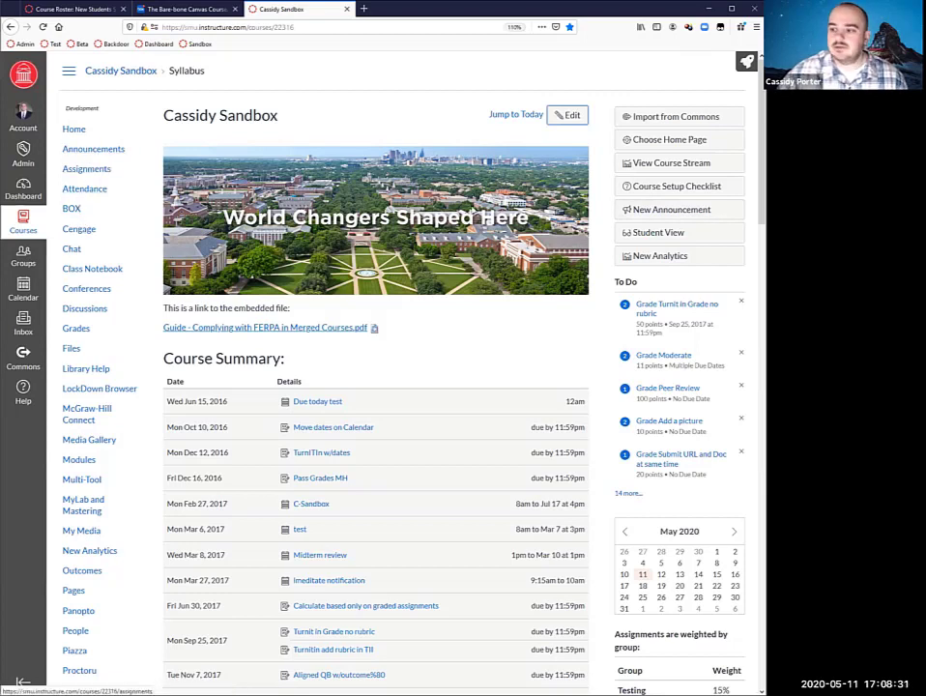
click(683, 237)
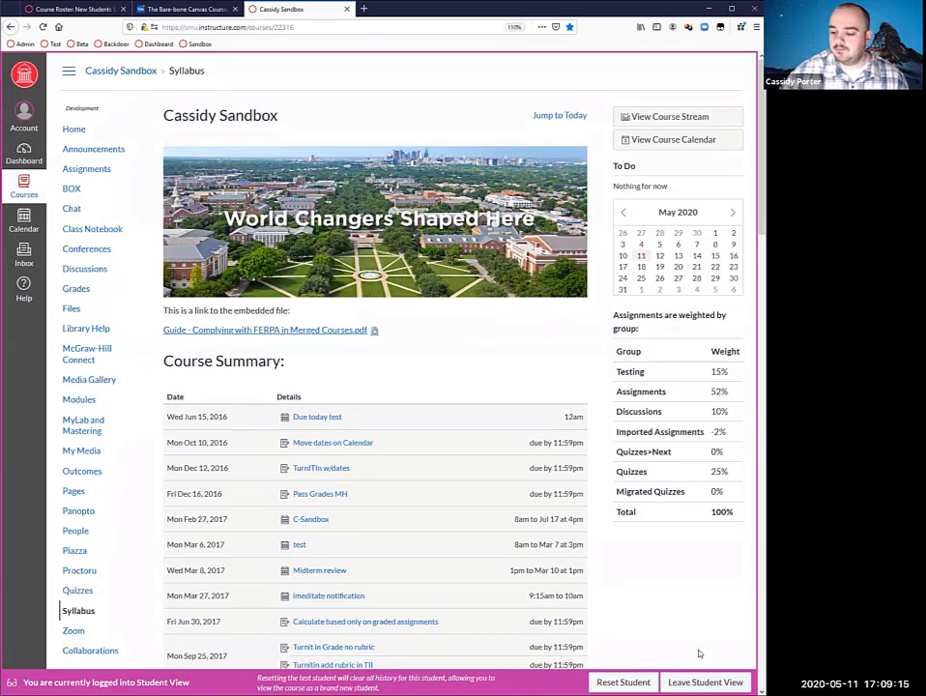
click(704, 682)
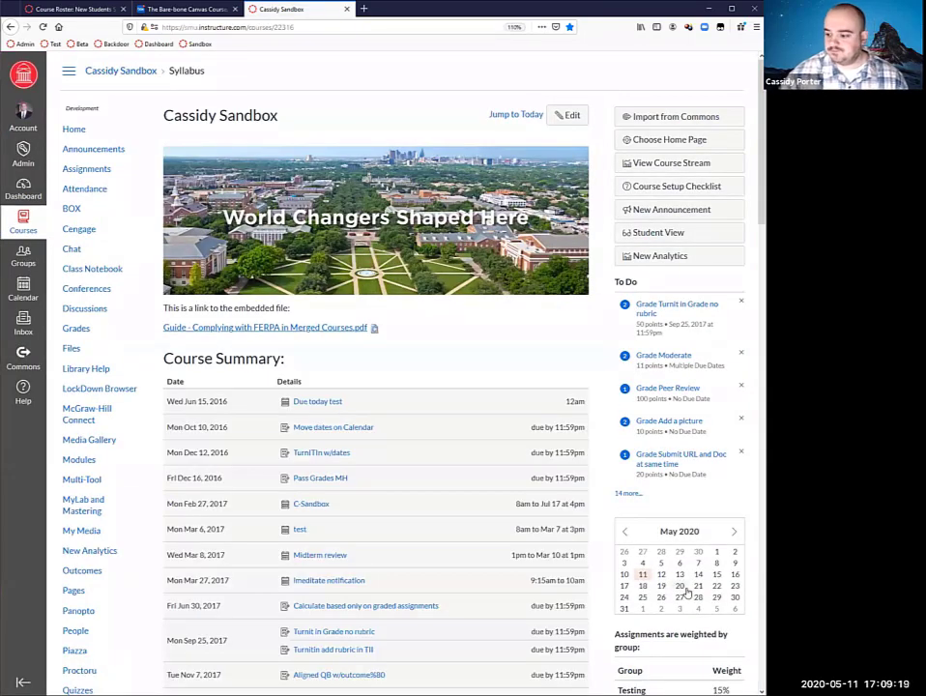
scroll(688, 593, down, 2)
scroll(554, 578, up, 2)
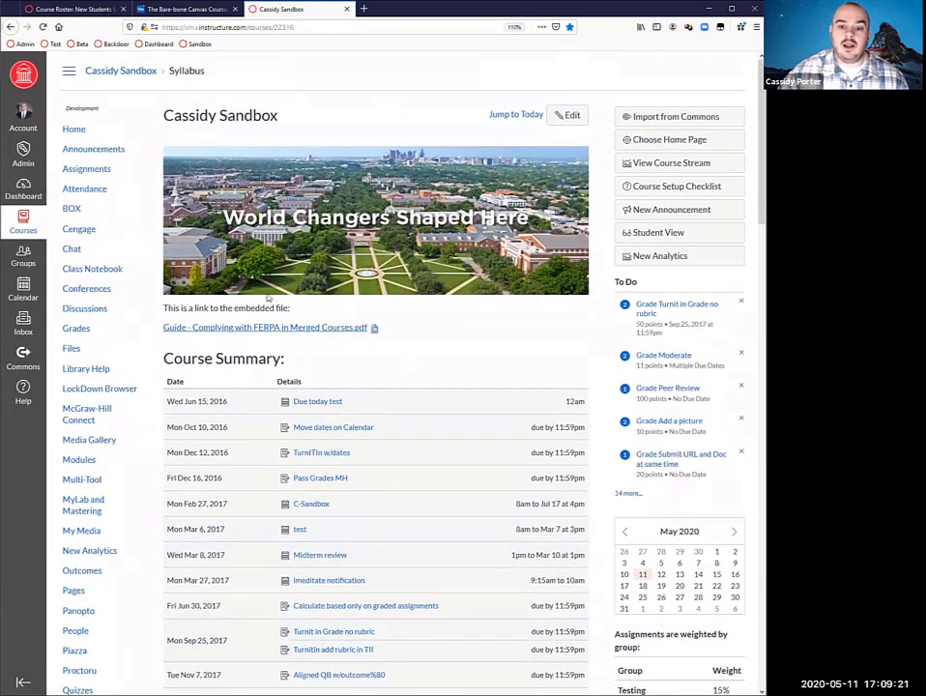
Step: Start a new course announcement titled "fdhfh" with the body text "fghdhdhm"
click(91, 150)
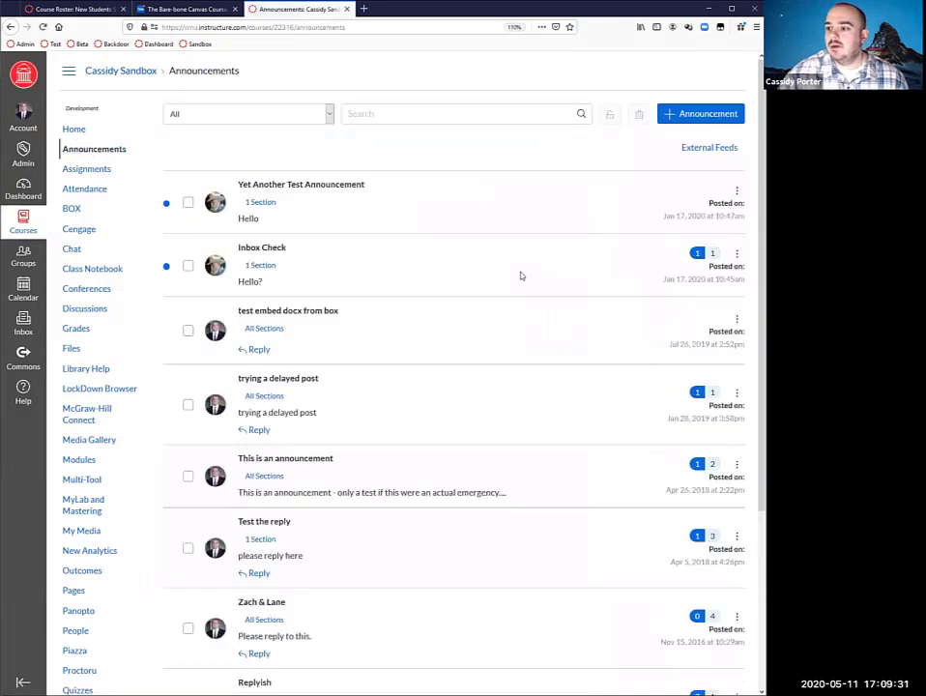
click(683, 117)
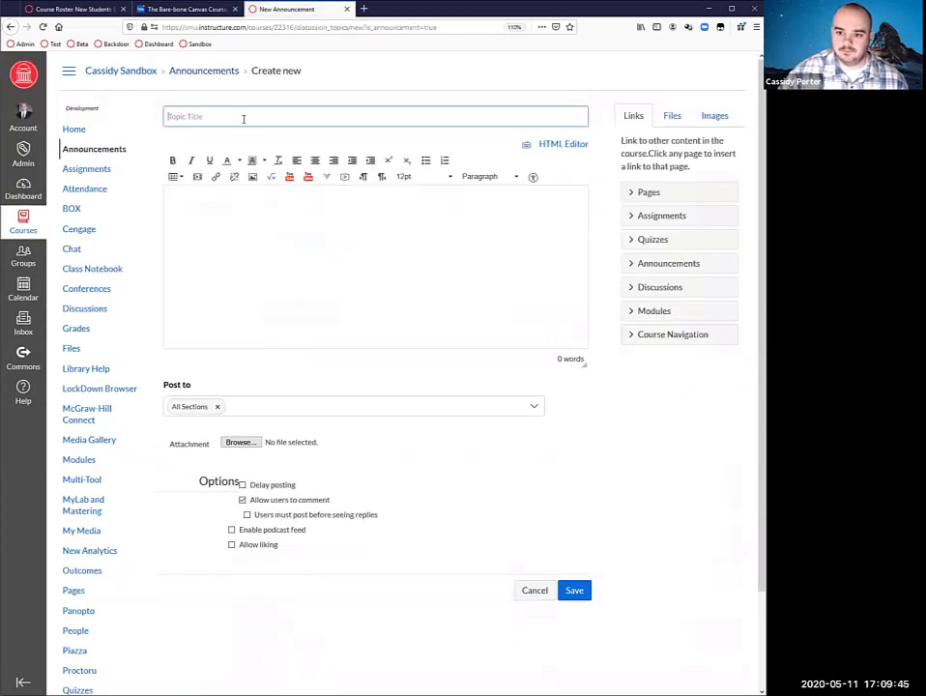
text(fd)
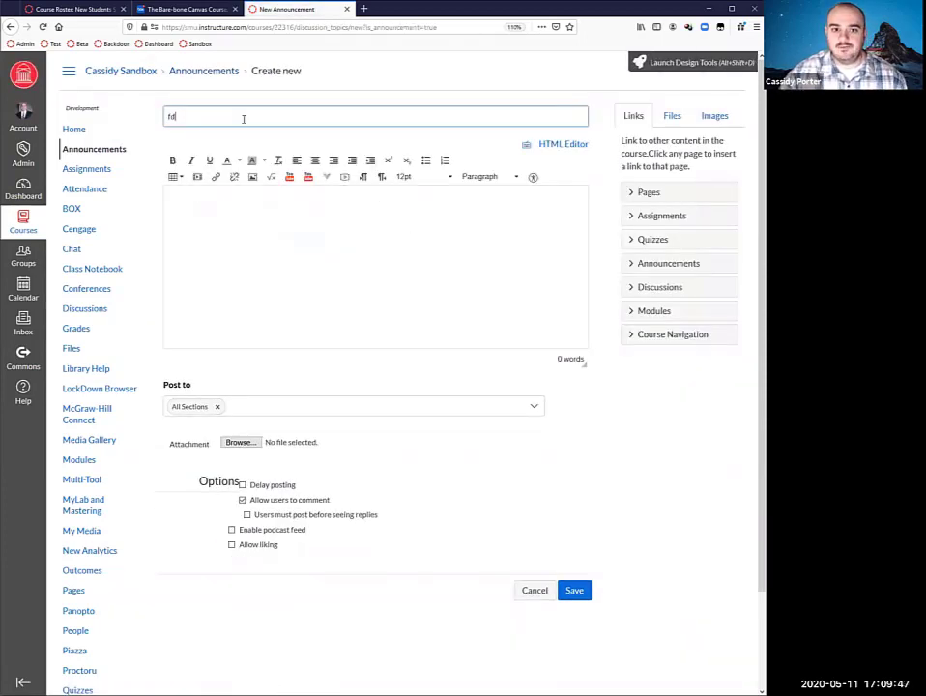
text(hfh)
click(273, 232)
text(fghdhdhm)
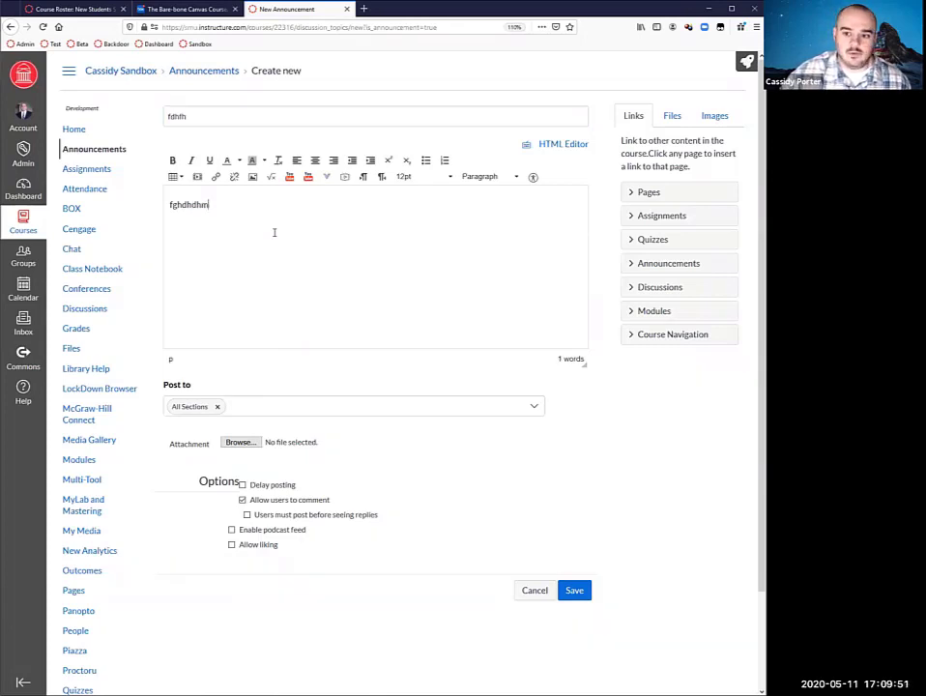
Step: Make the announcement's body text bold
double_click(213, 194)
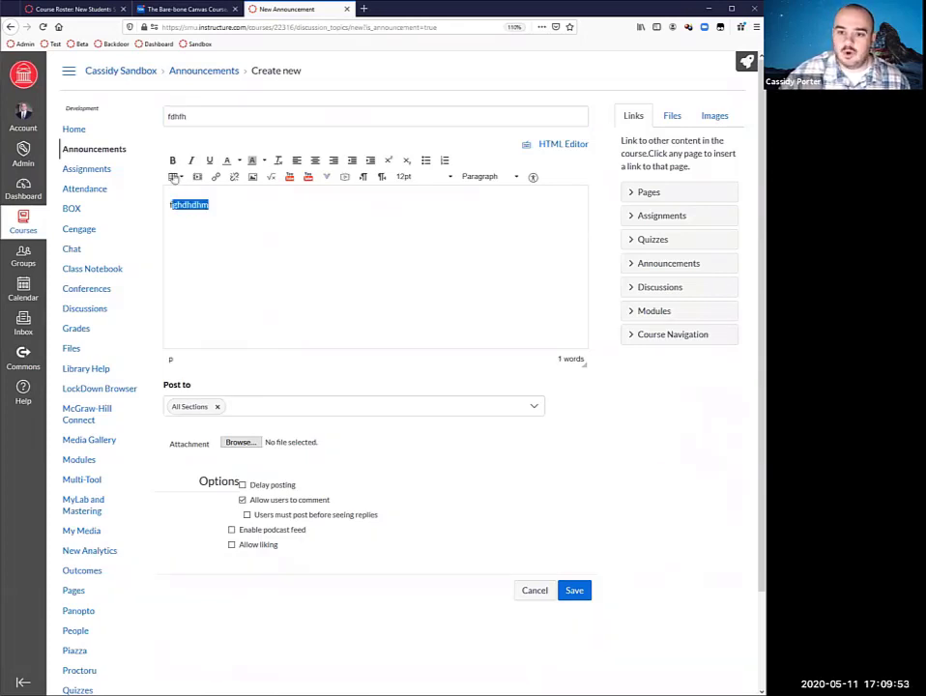
key(ctrl+b)
click(254, 223)
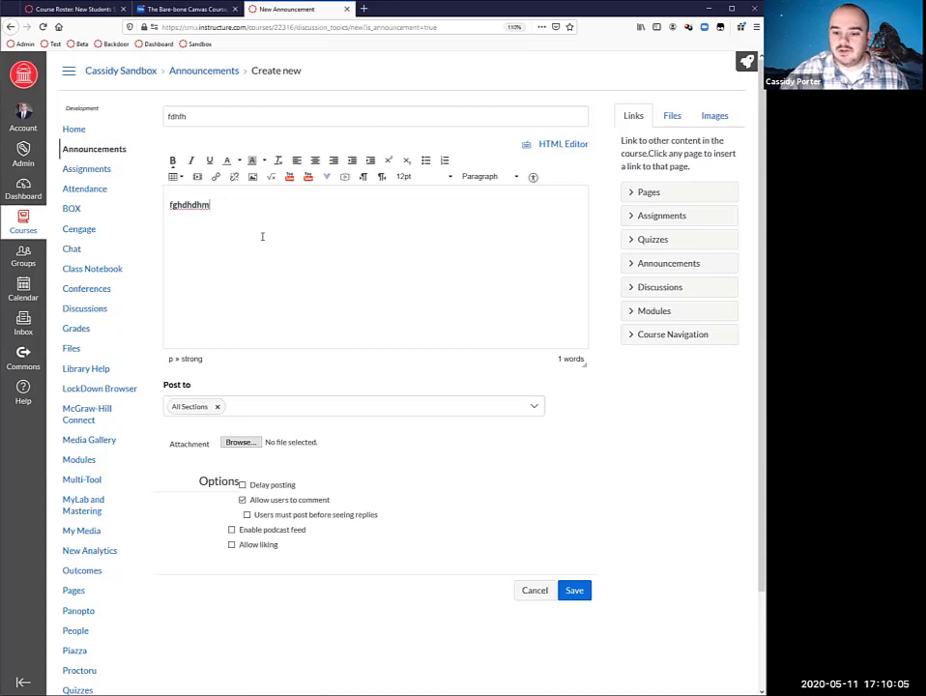
Step: Look over the course sections the announcement can be posted to, keeping All Sections selected
scroll(256, 323, down, 1)
scroll(256, 323, down, 1)
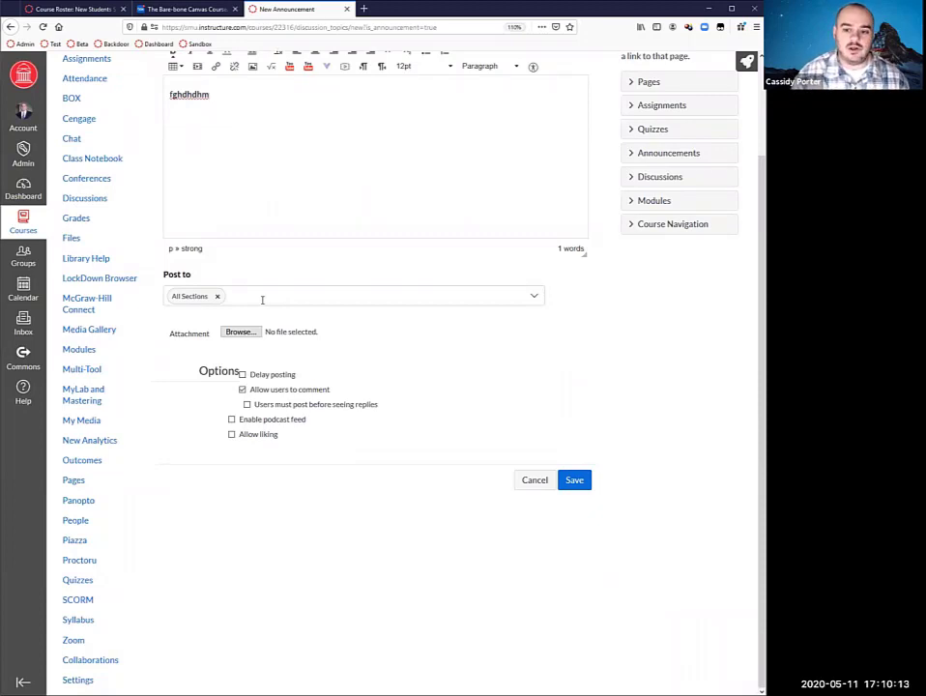
click(262, 300)
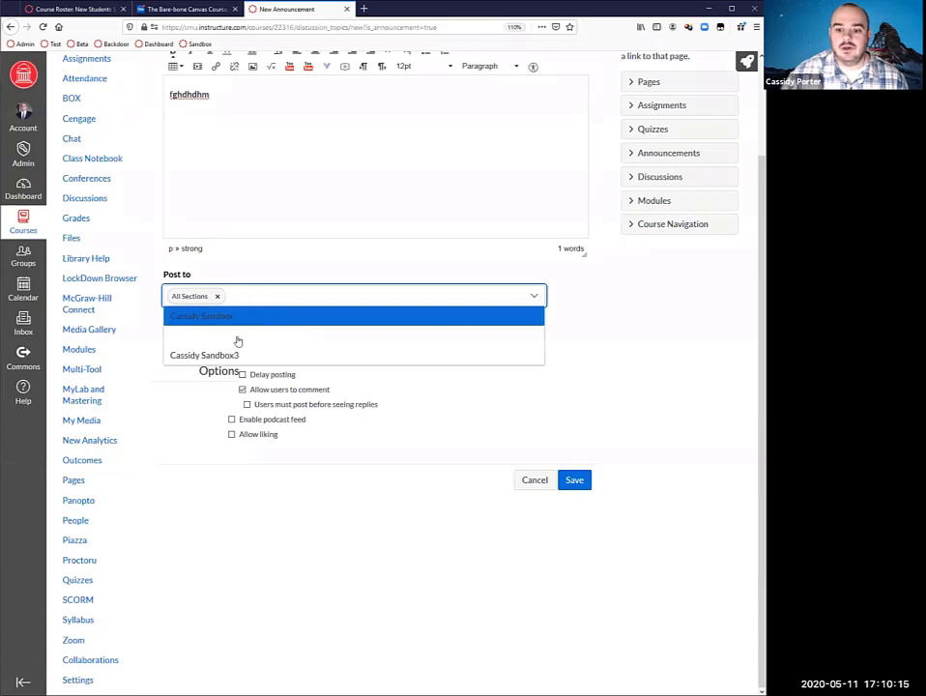
key(Down)
key(Down)
key(Down)
key(Down)
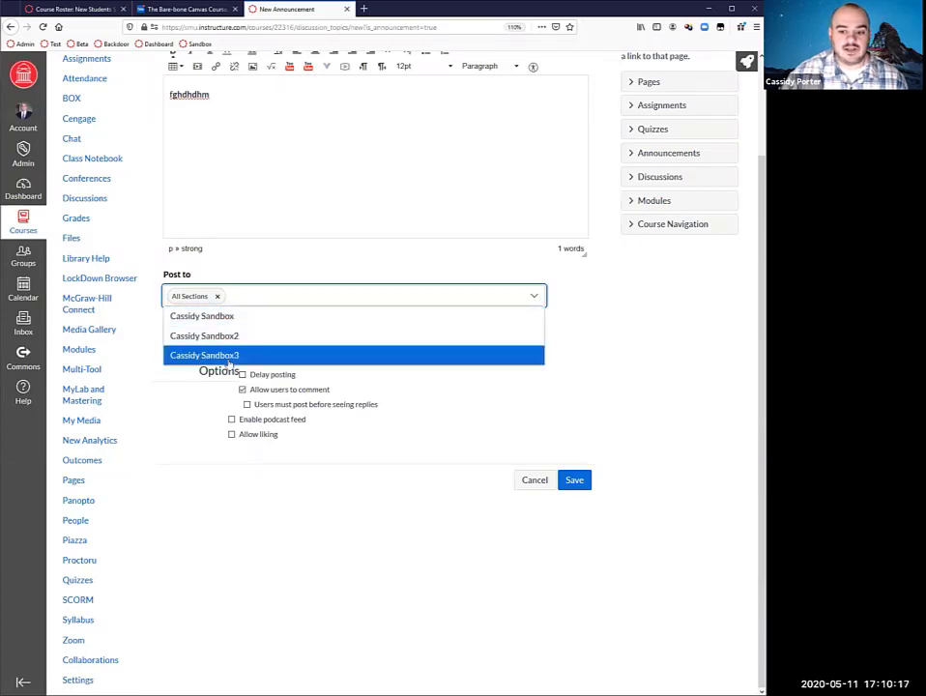
click(260, 266)
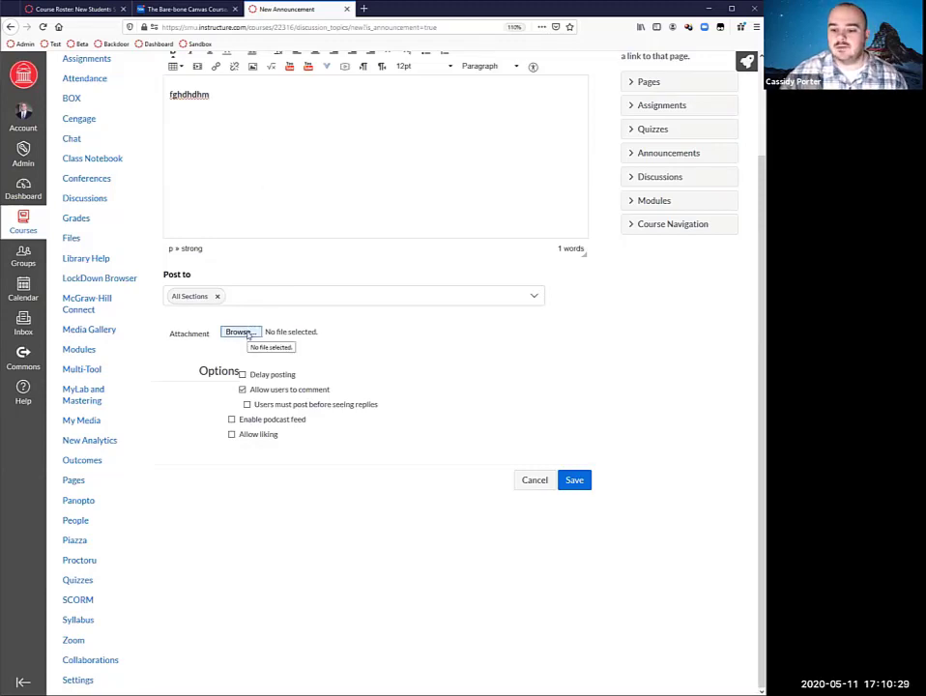
Step: Turn off Allow users to comment for the announcement and look at the Allow liking option
click(311, 392)
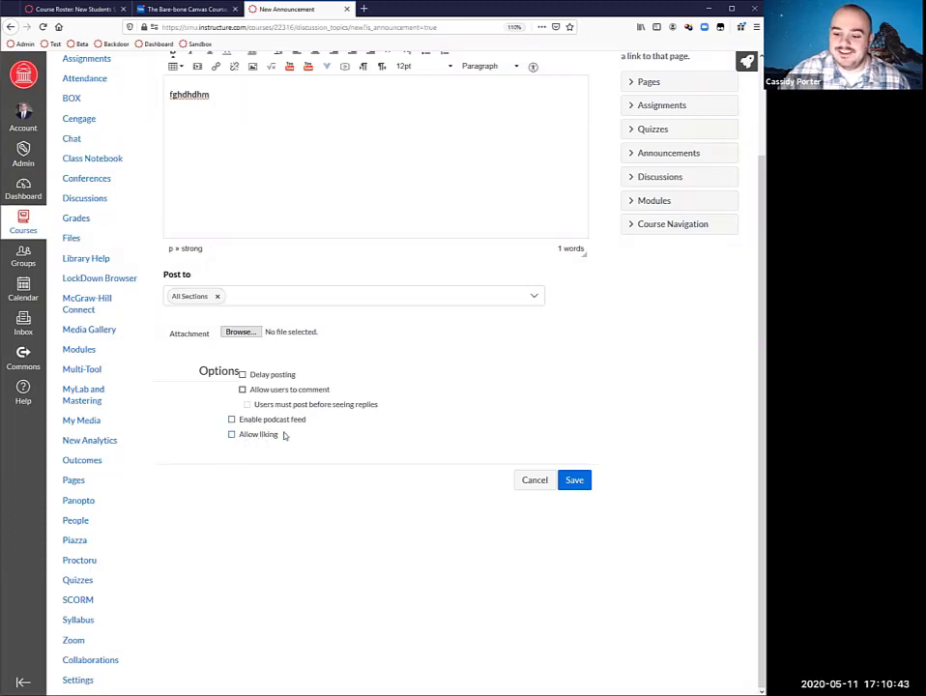
drag(284, 436, 240, 435)
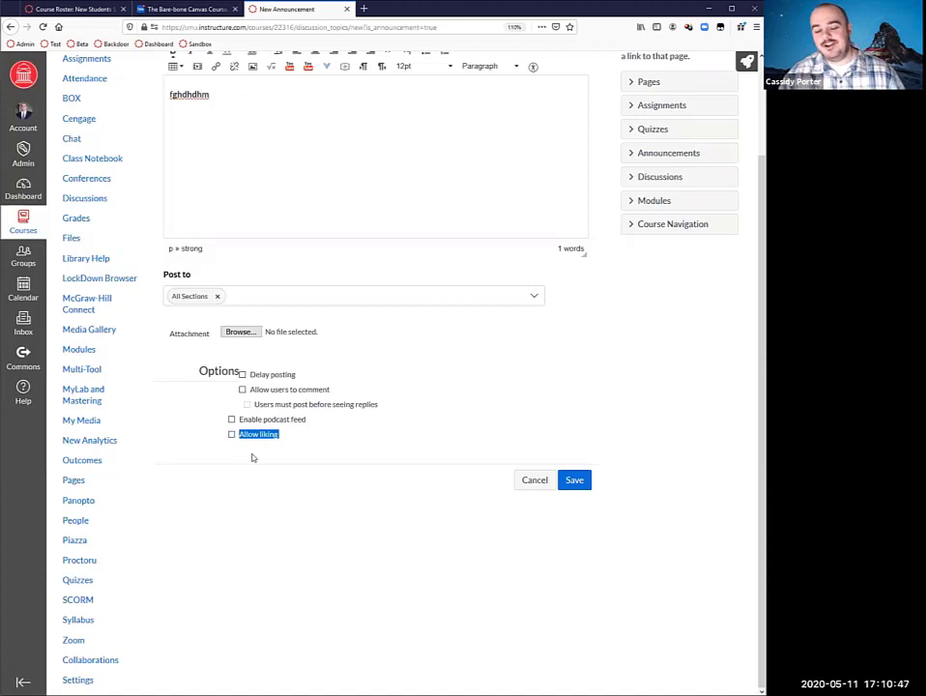
click(280, 437)
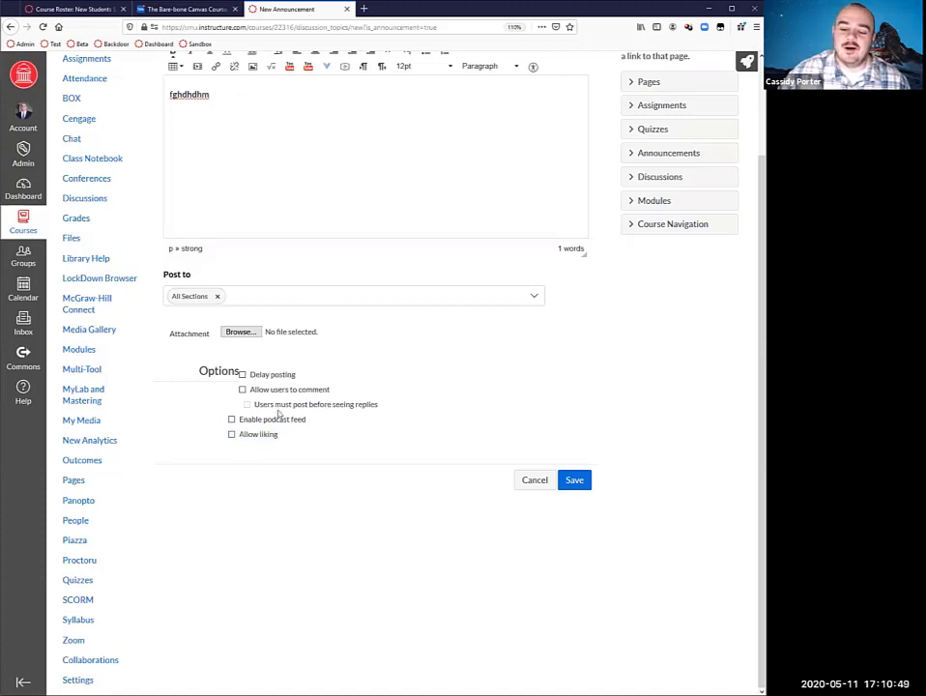
Step: Delay the announcement's posting until May 15, 2020 at 5:00 pm
click(242, 376)
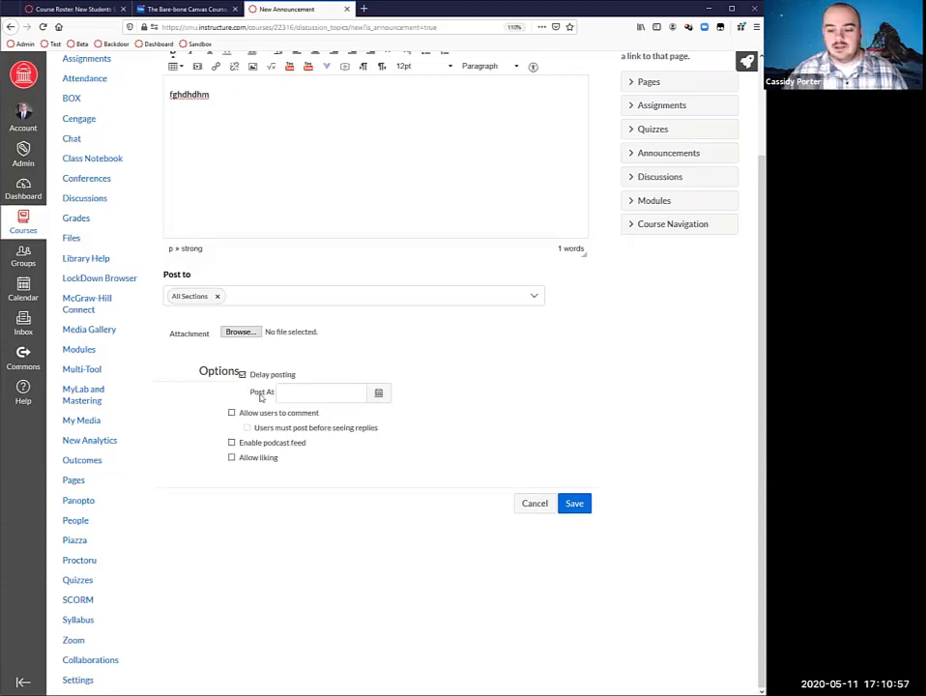
scroll(543, 388, up, 3)
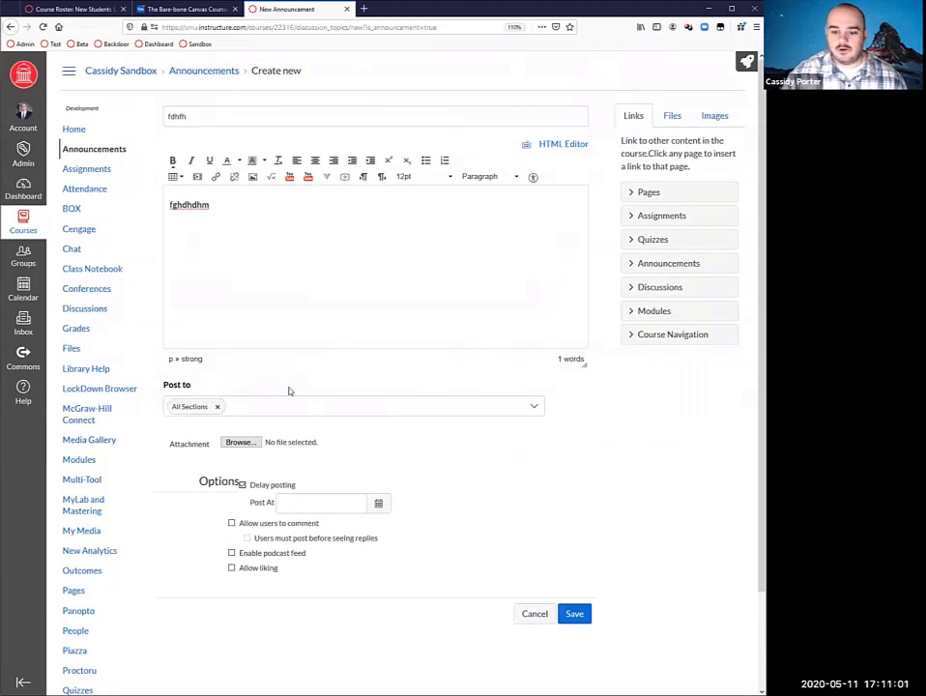
click(378, 505)
scroll(377, 522, down, 3)
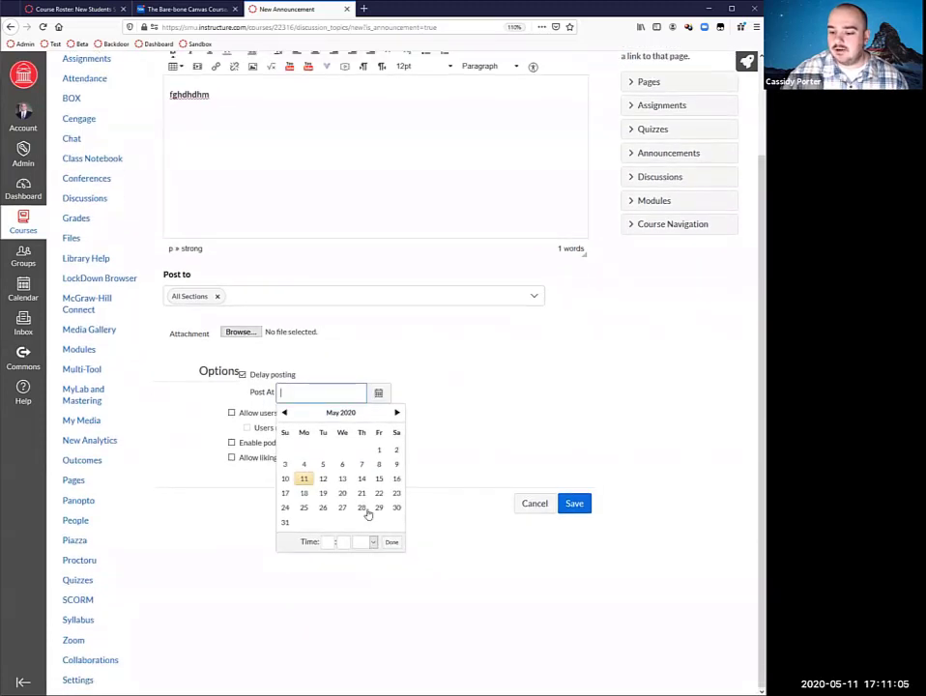
click(379, 479)
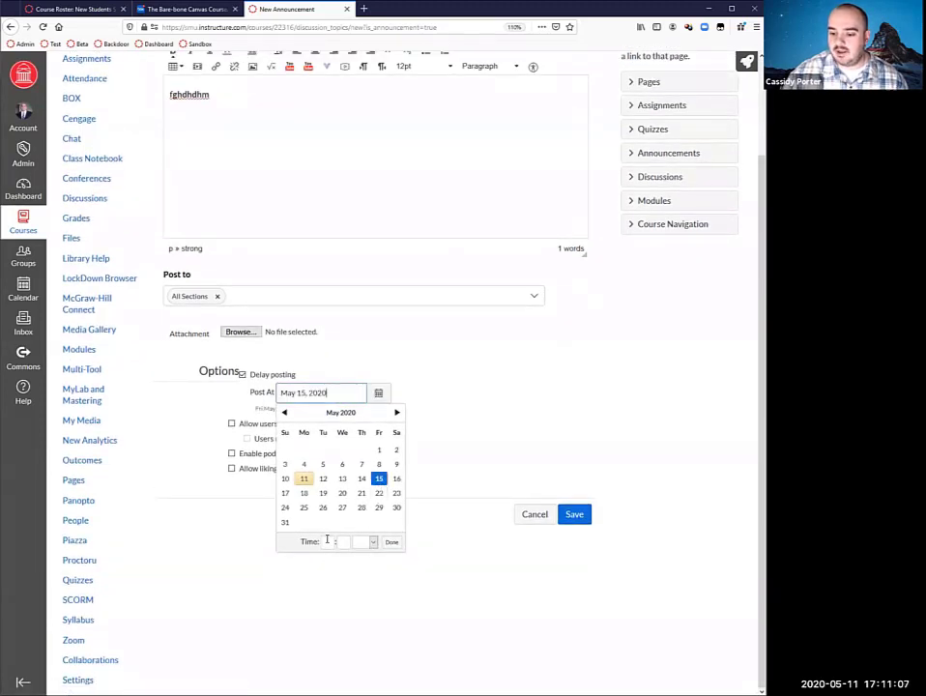
click(326, 541)
text(5)
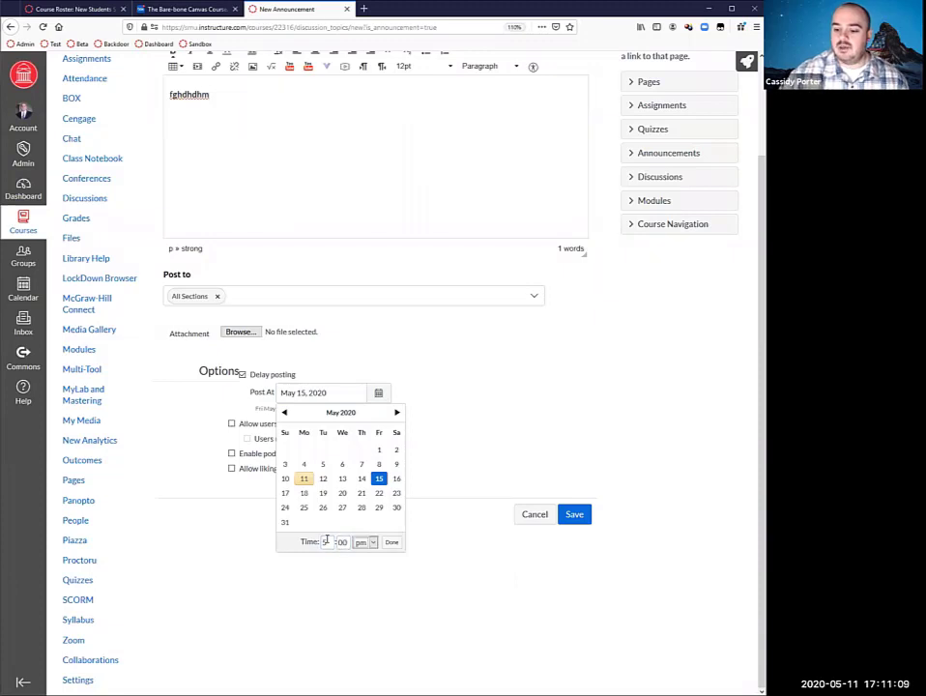
click(390, 543)
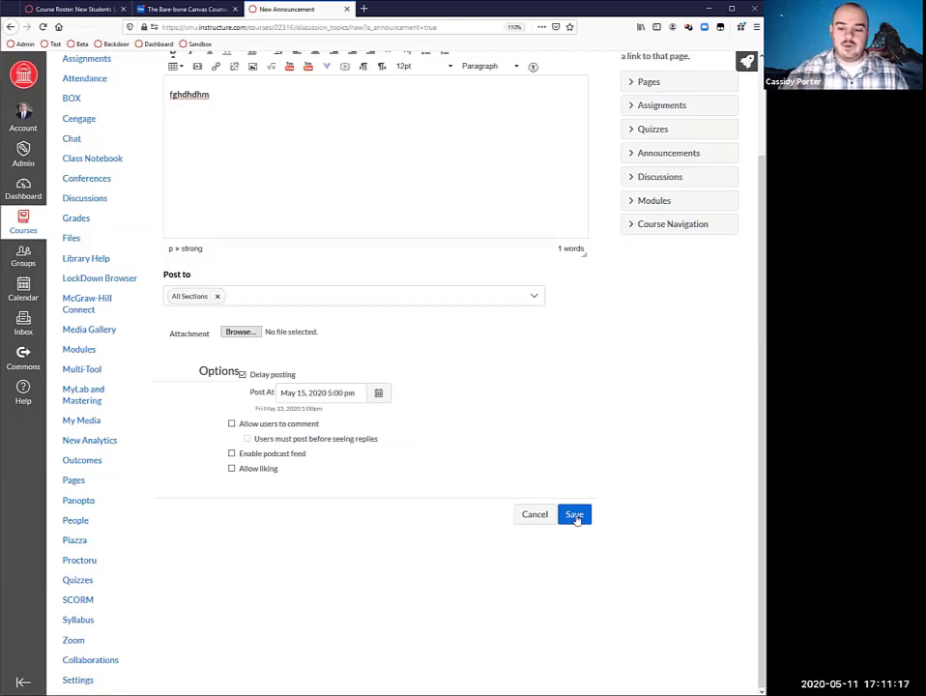
Step: Turn off Delay posting and discard the new announcement without saving it
click(241, 375)
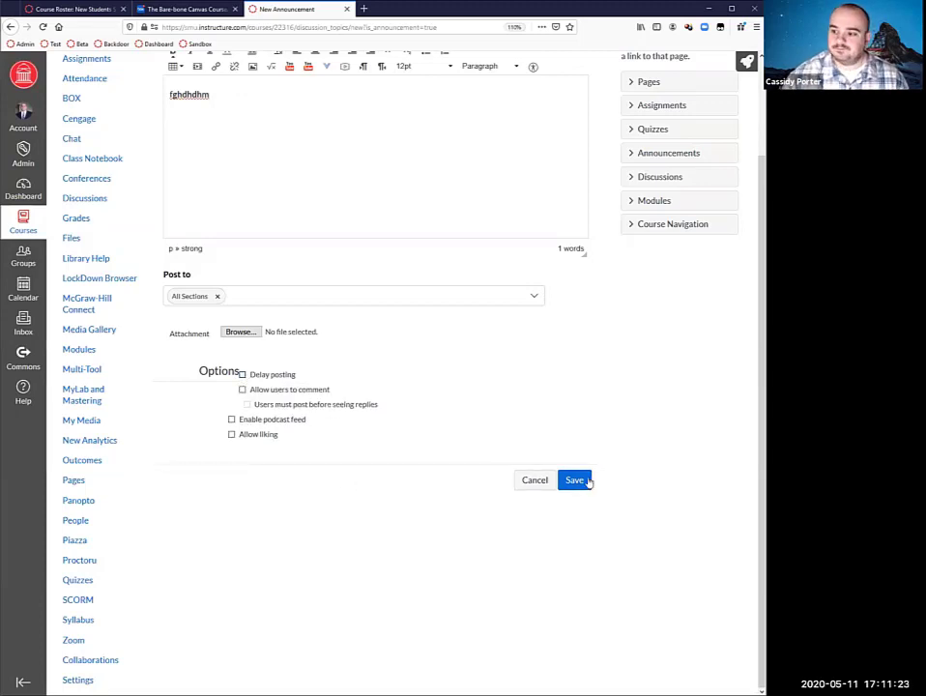
scroll(572, 570, up, 2)
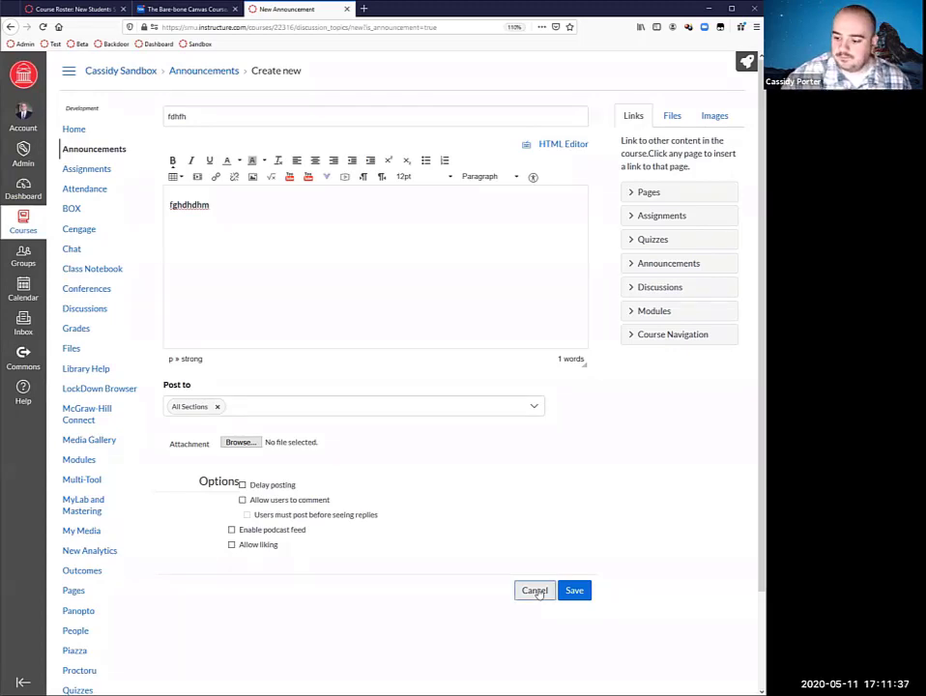
click(536, 591)
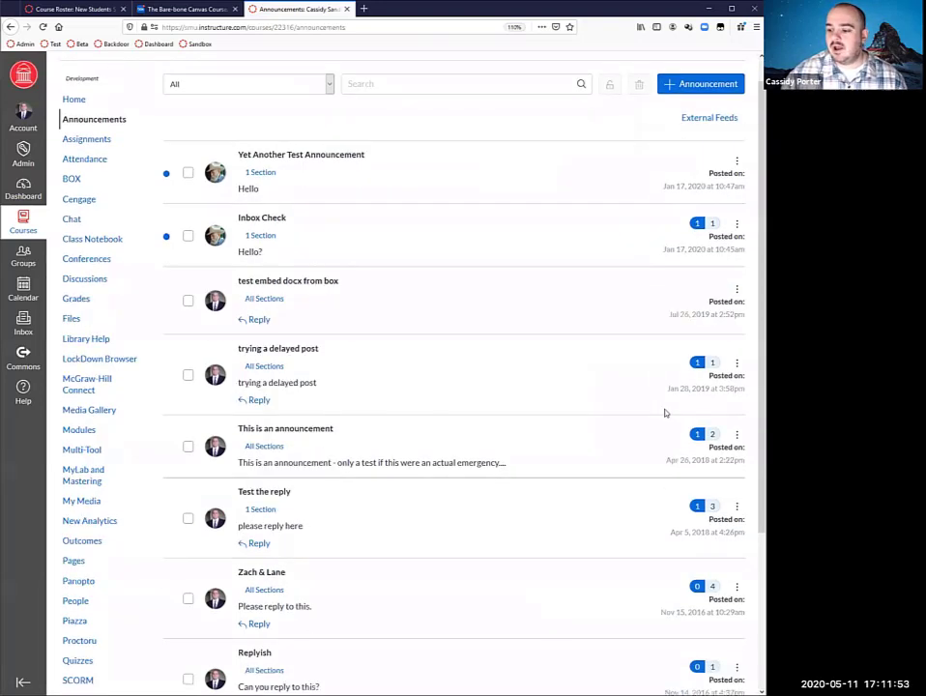
Step: Look through the list of existing announcements and their reply counts
scroll(665, 414, down, 1)
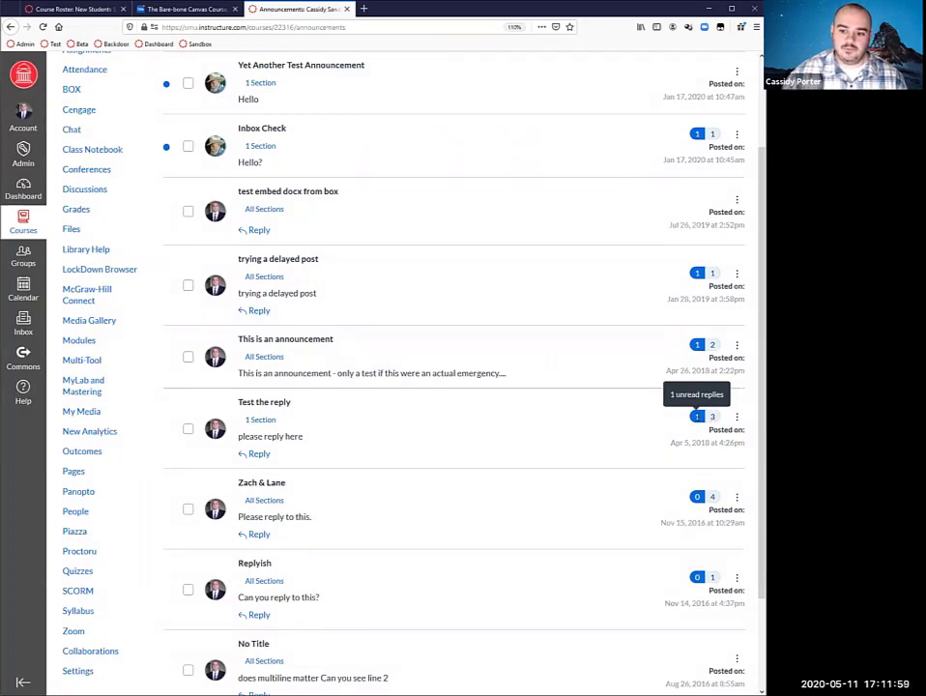
scroll(543, 440, down, 2)
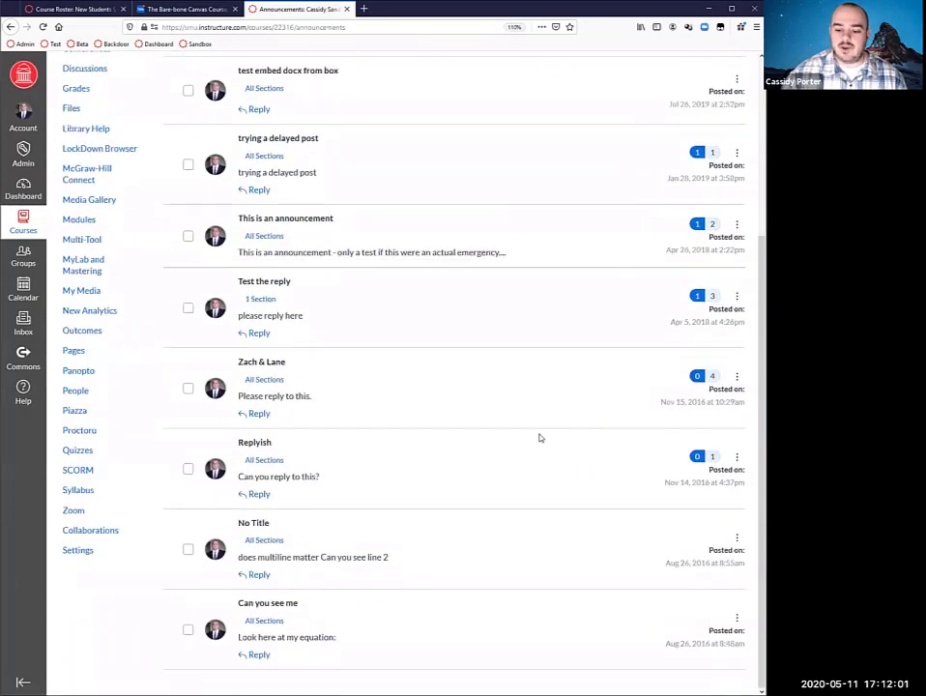
scroll(540, 438, up, 4)
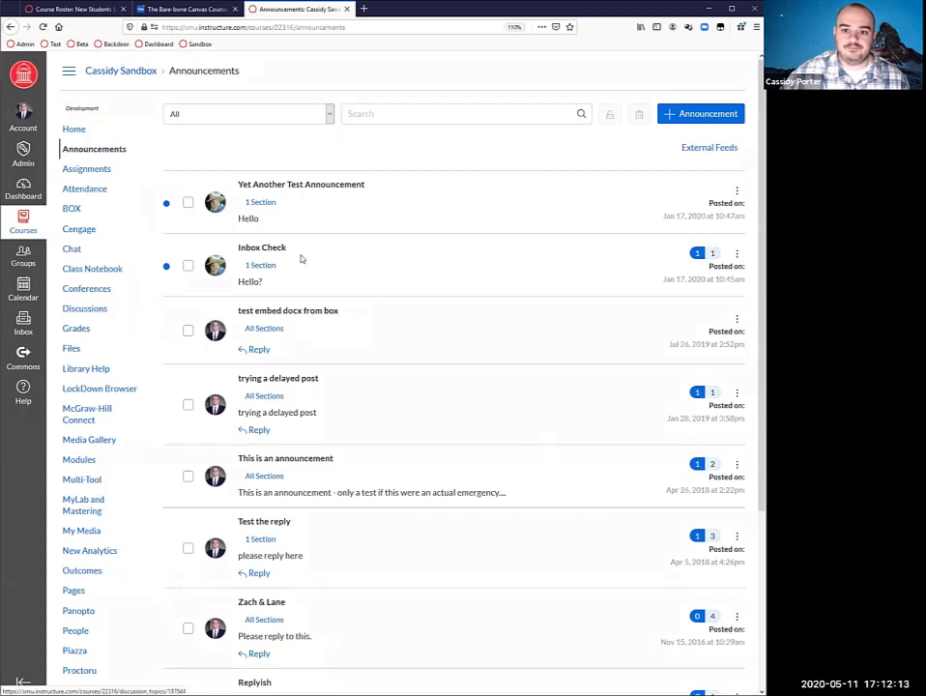
Step: Go to the course's Assignments page and collapse all the assignment groups
click(81, 170)
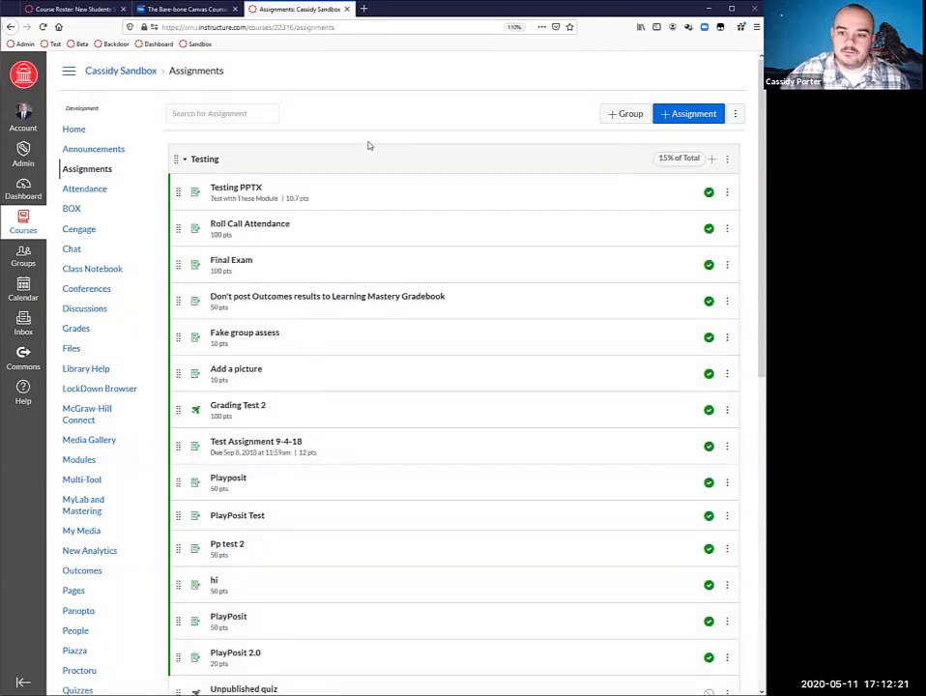
click(183, 160)
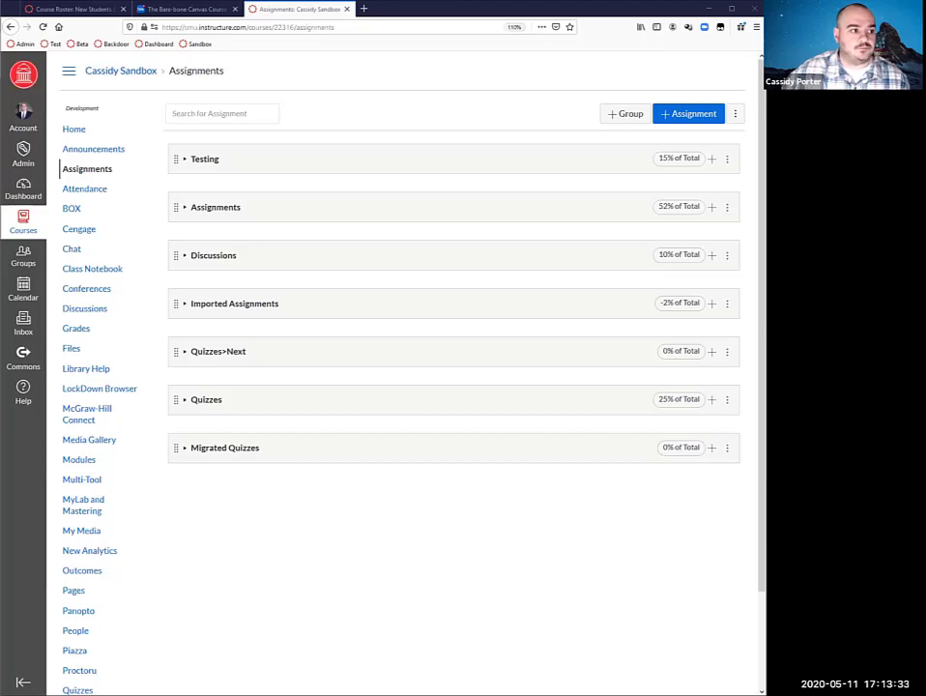
click(273, 520)
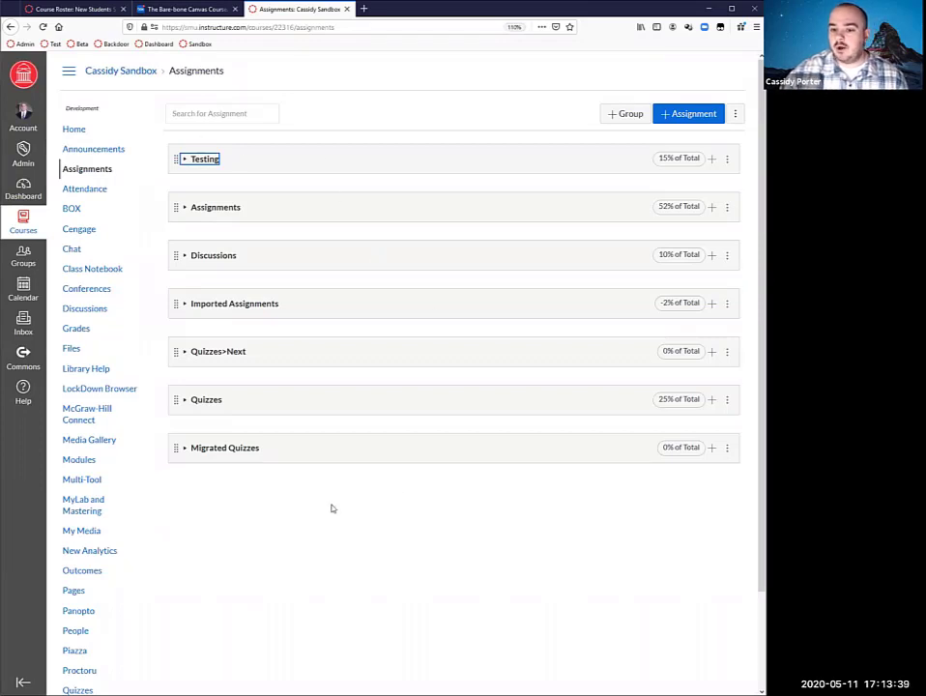
Step: Open the Assignment Groups Weight settings and review each group's percentage of the final grade
click(736, 117)
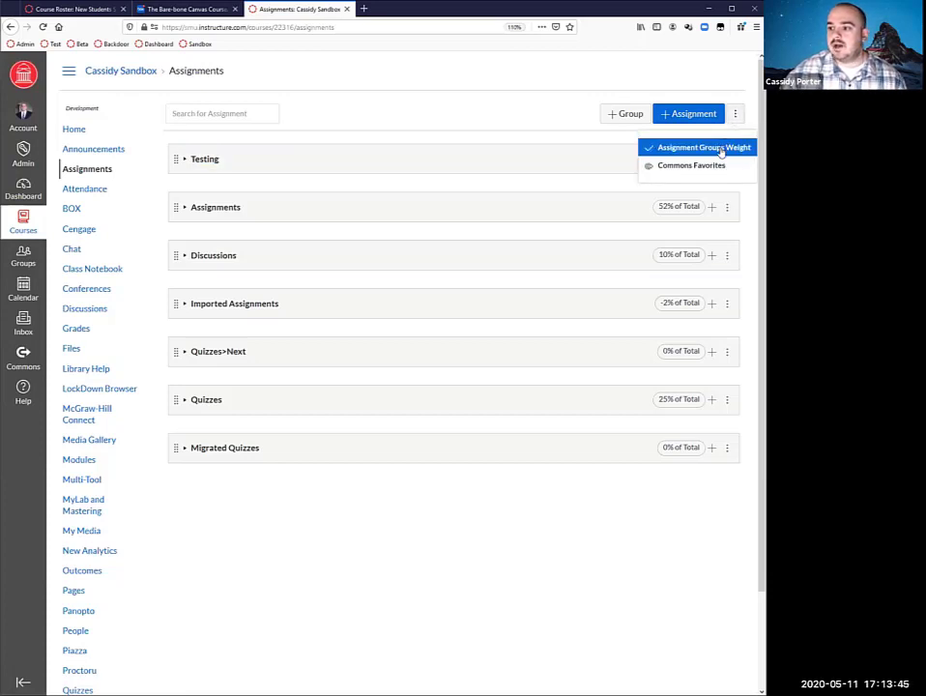
click(720, 151)
scroll(348, 358, down, 3)
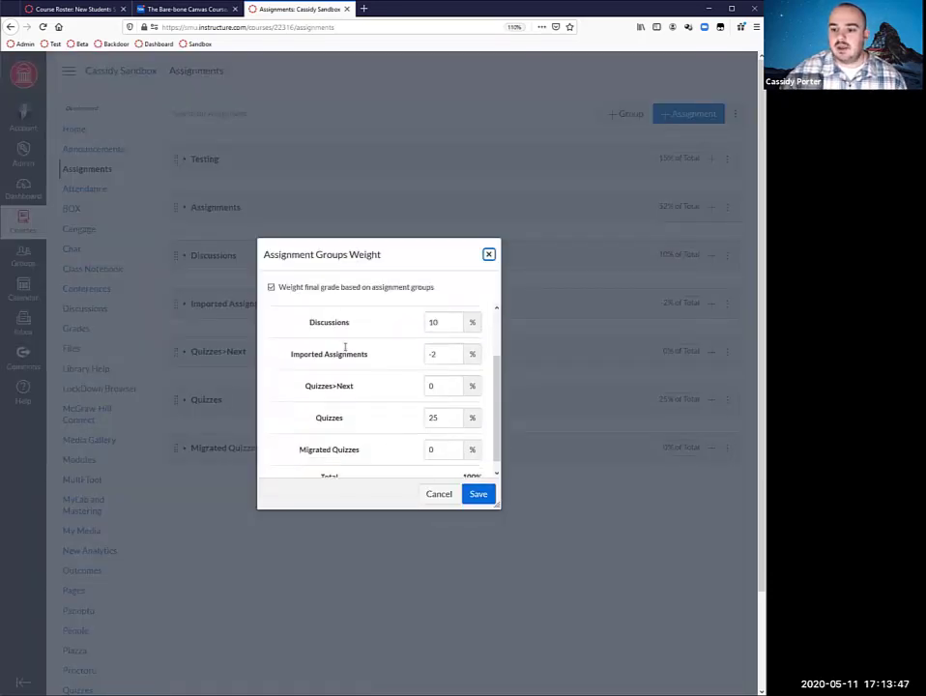
scroll(366, 387, up, 2)
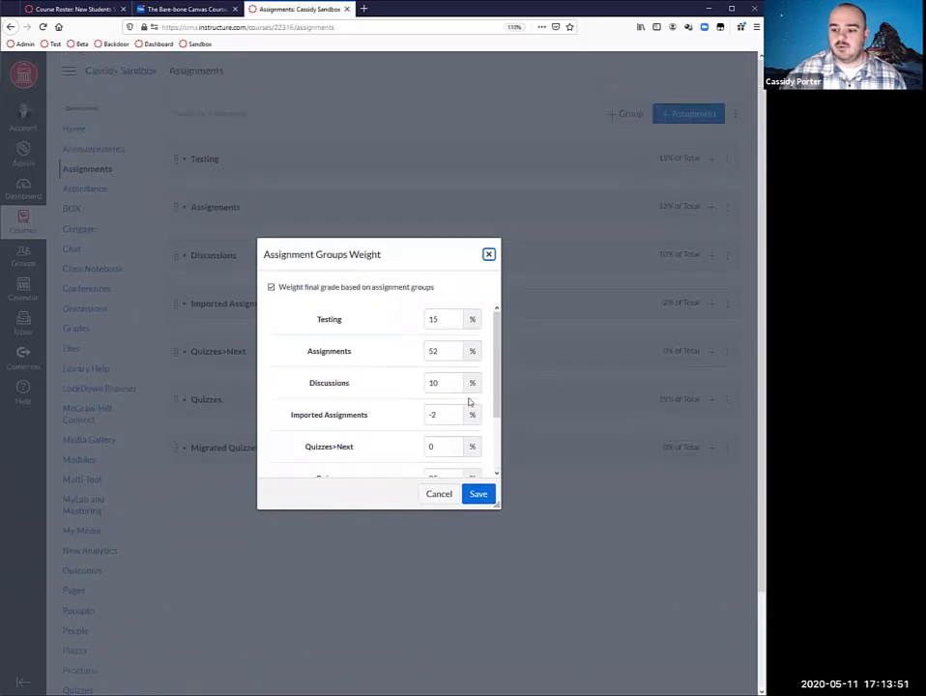
Step: Check the combined total of the assignment group weights, including Migrated Quizzes, and close the weight settings without saving
scroll(471, 405, down, 2)
double_click(471, 466)
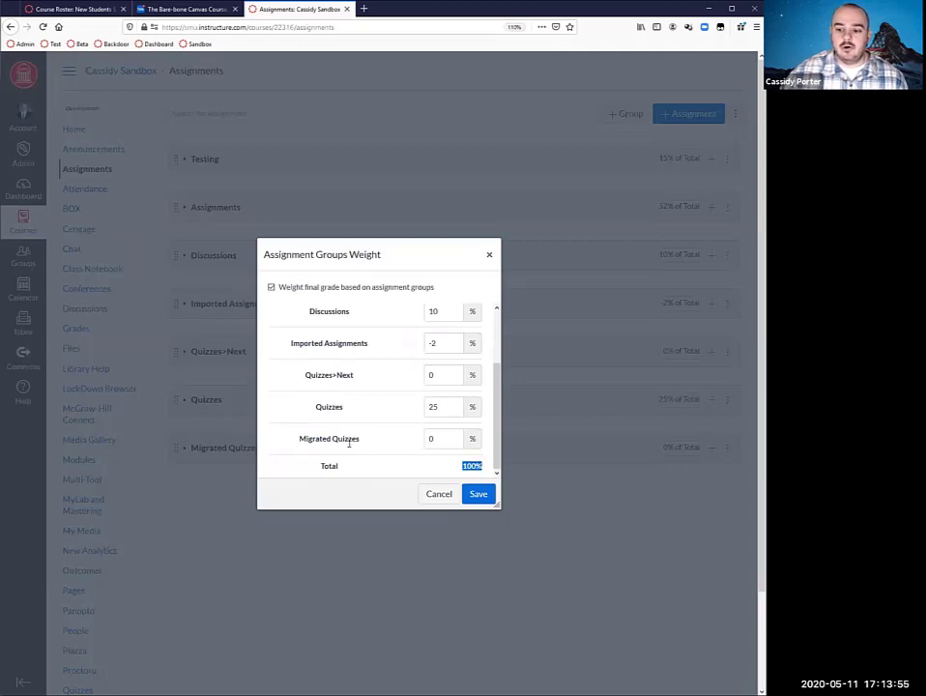
drag(440, 437, 407, 437)
click(437, 462)
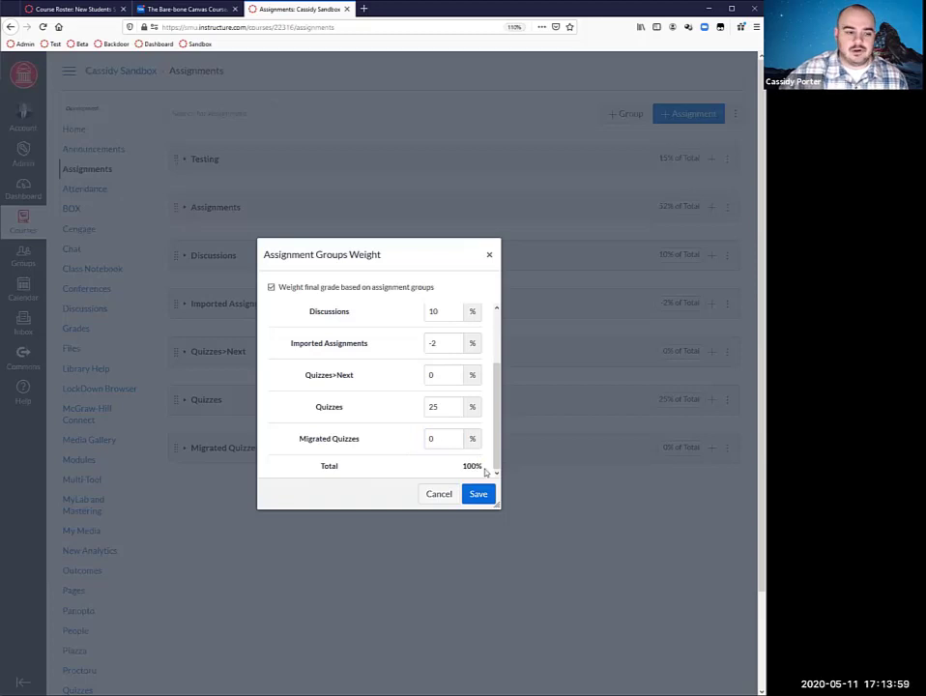
click(437, 494)
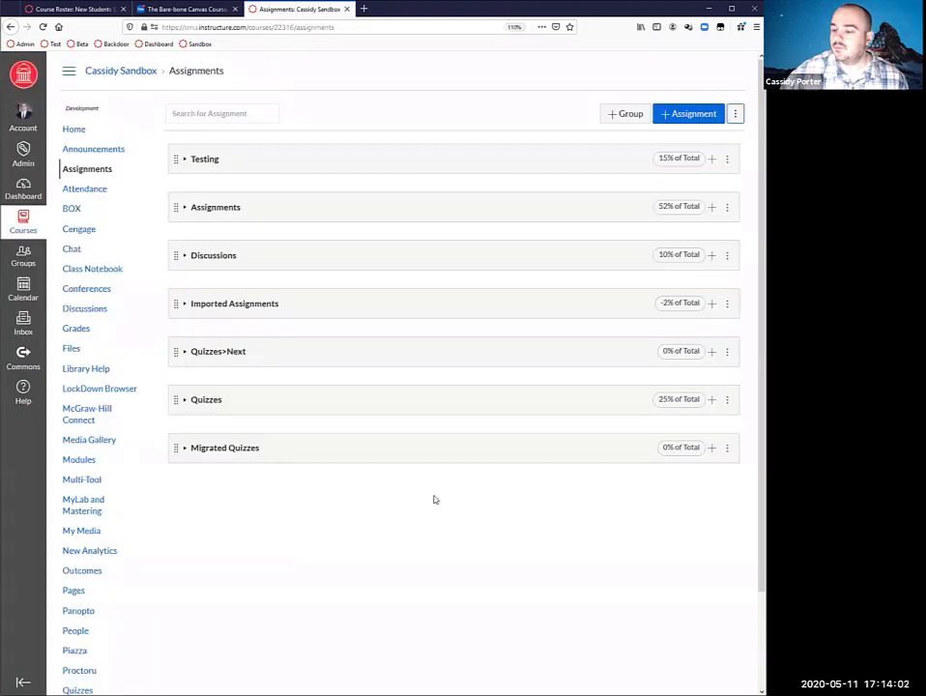
Step: Start a new assignment and look through the Links, Files and Images content that can be inserted into its description
click(681, 116)
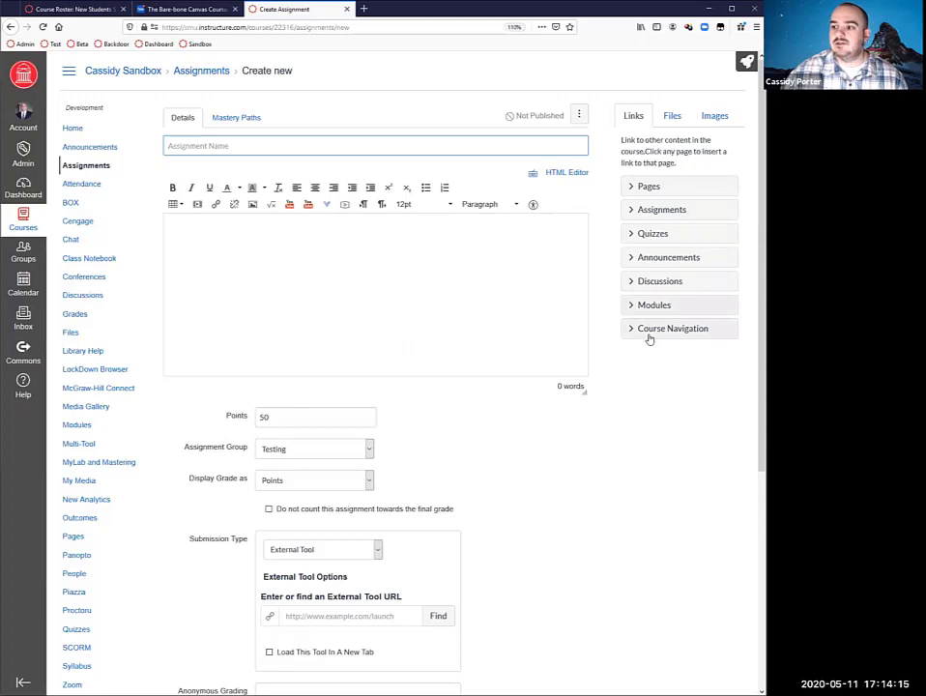
click(671, 115)
click(713, 116)
click(634, 115)
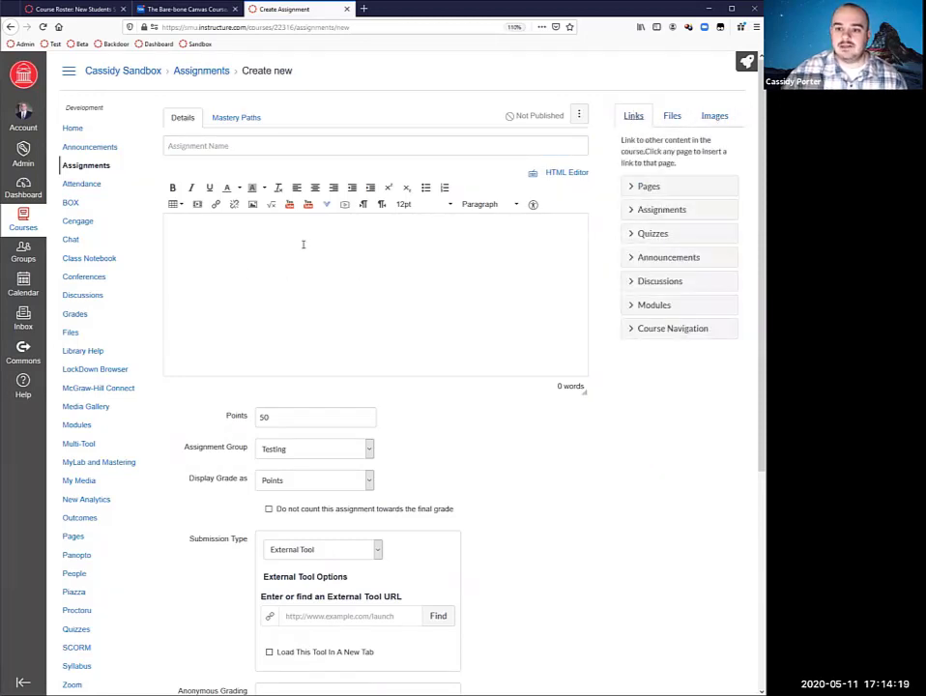
Step: Name the assignment "title" and enter the placeholder text "dghdfnjdfhndfh" as its description
click(242, 144)
text(title)
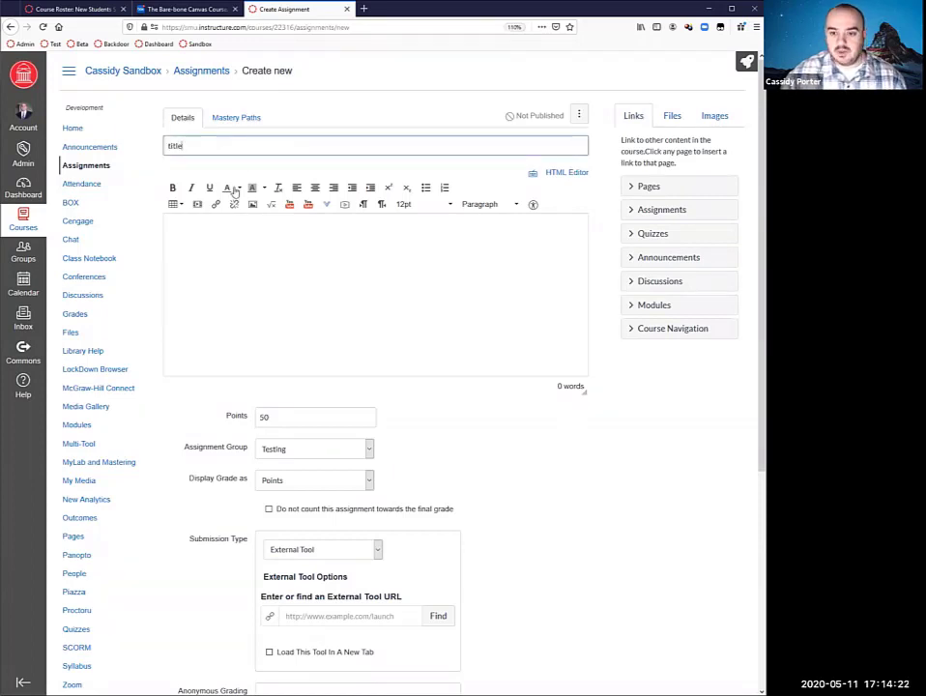
click(252, 263)
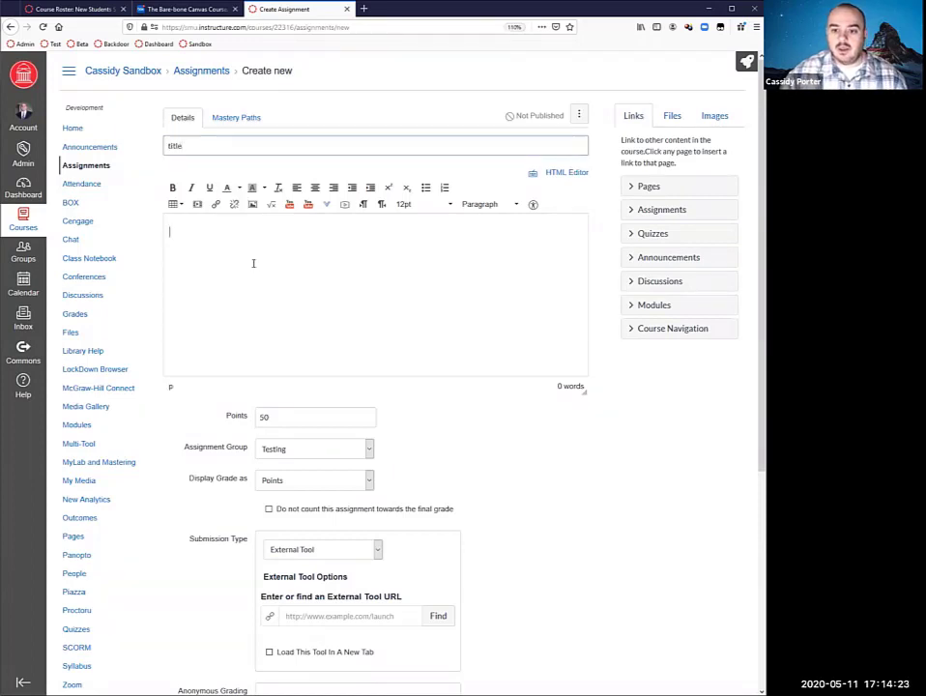
text(dghdfnjdfhndfh)
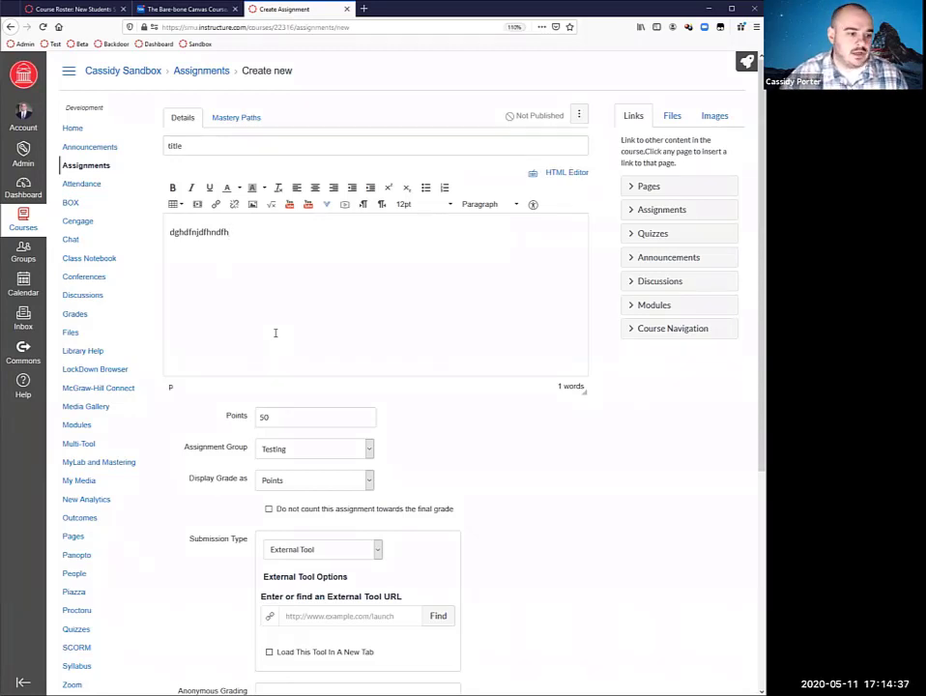
Step: Set the assignment's points to 100 and place it in the Assignments group
scroll(523, 484, down, 3)
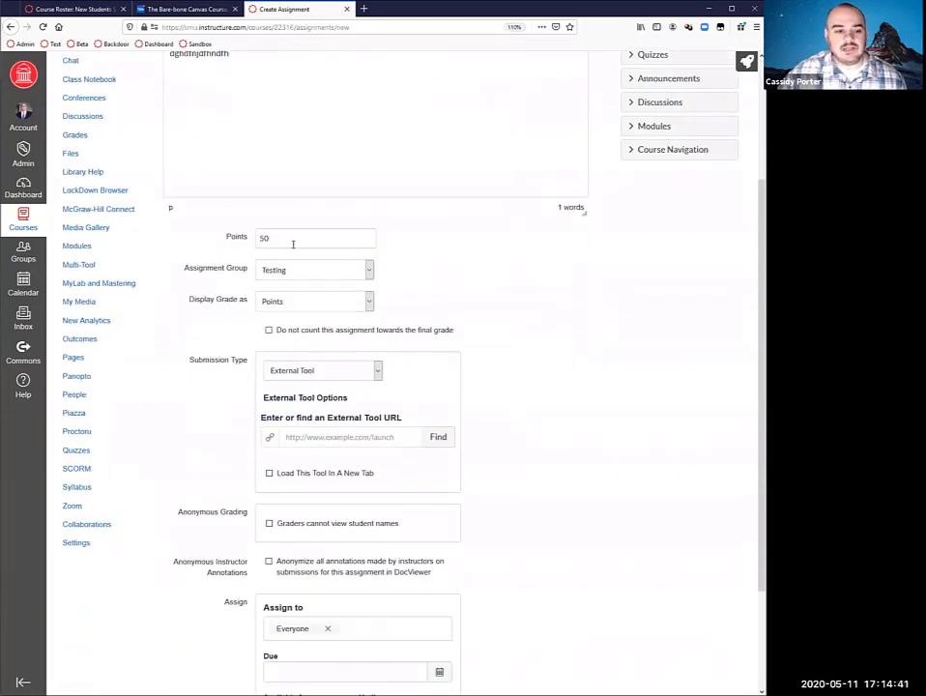
click(200, 237)
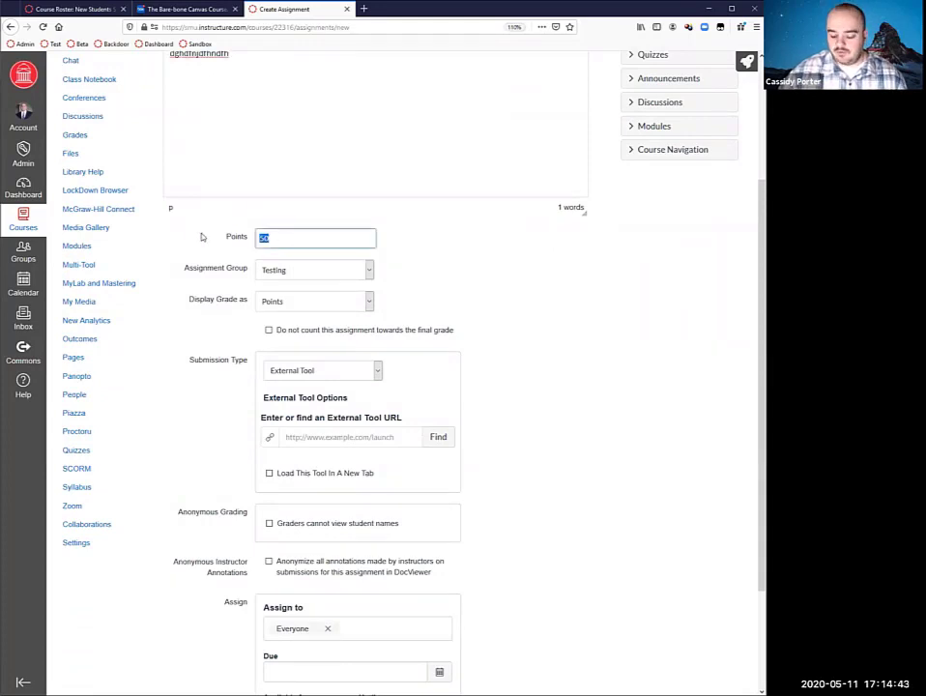
text(100)
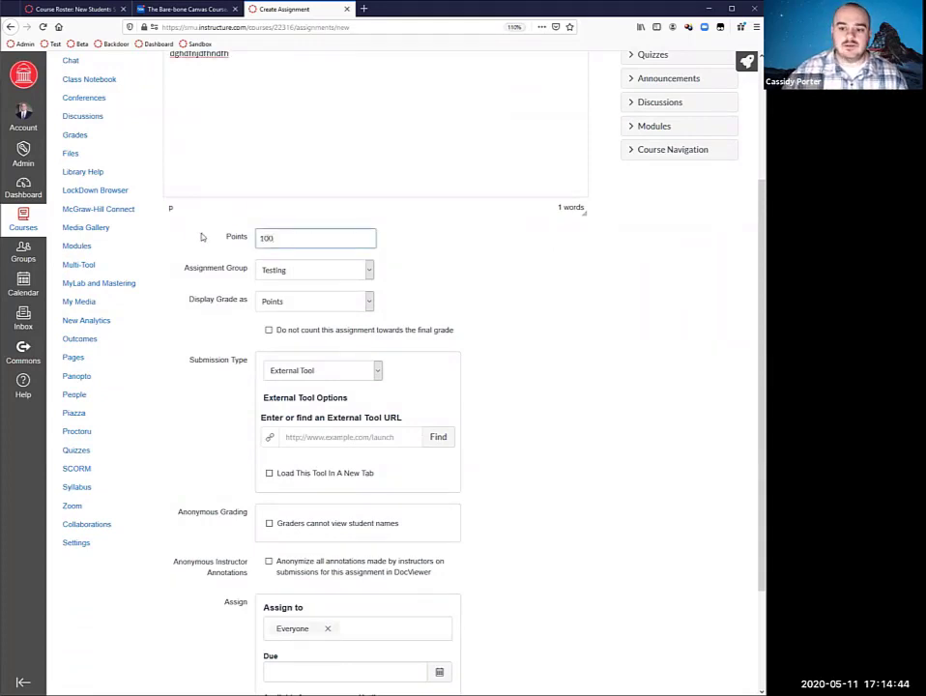
click(290, 272)
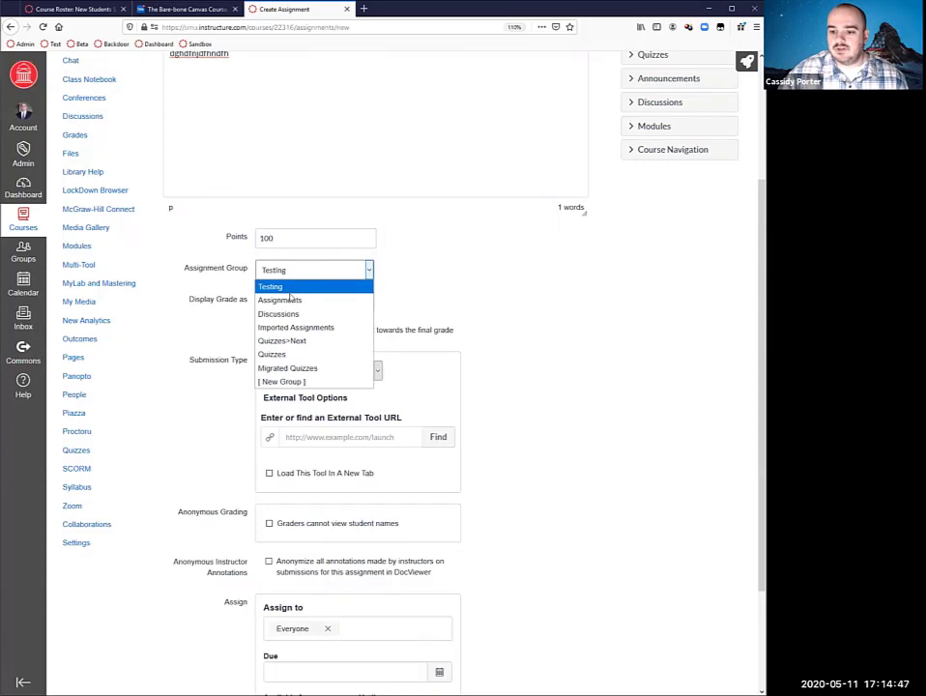
click(287, 300)
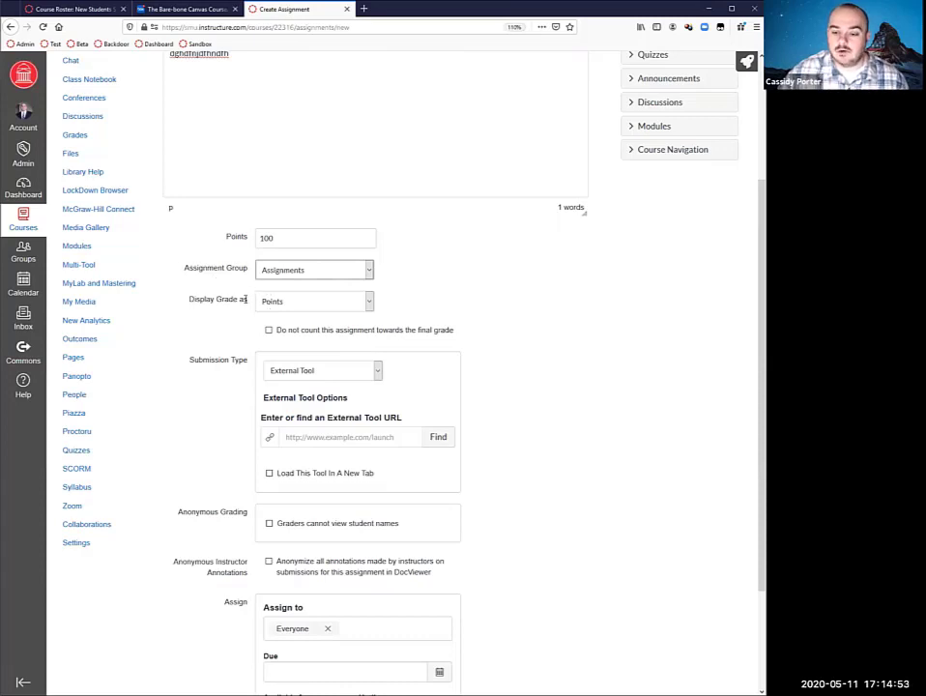
Step: Try displaying the assignment's grade as Not Graded, and return the grade display to Points
click(273, 304)
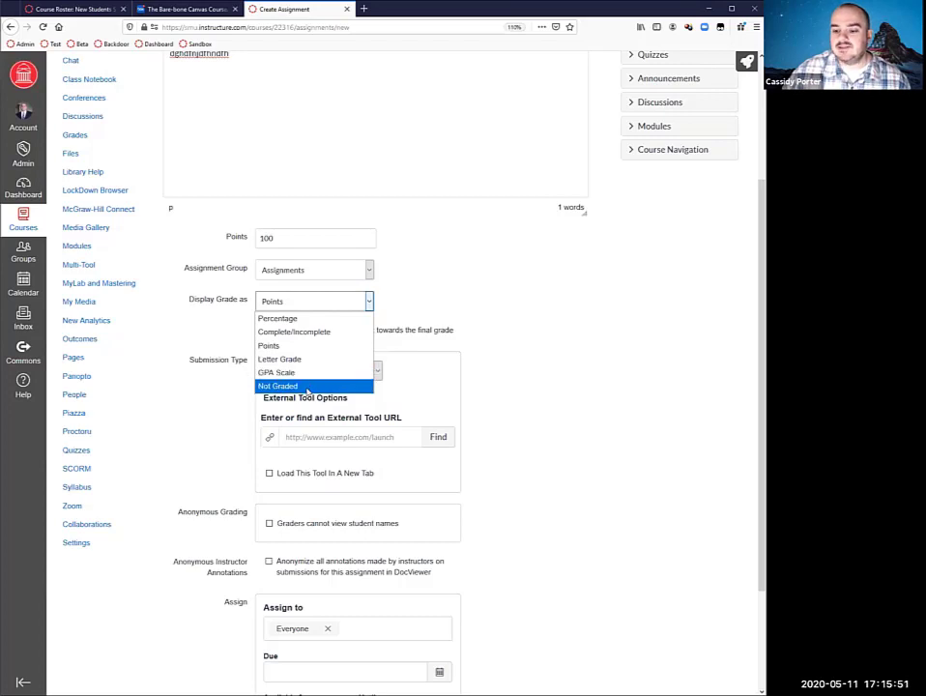
click(306, 386)
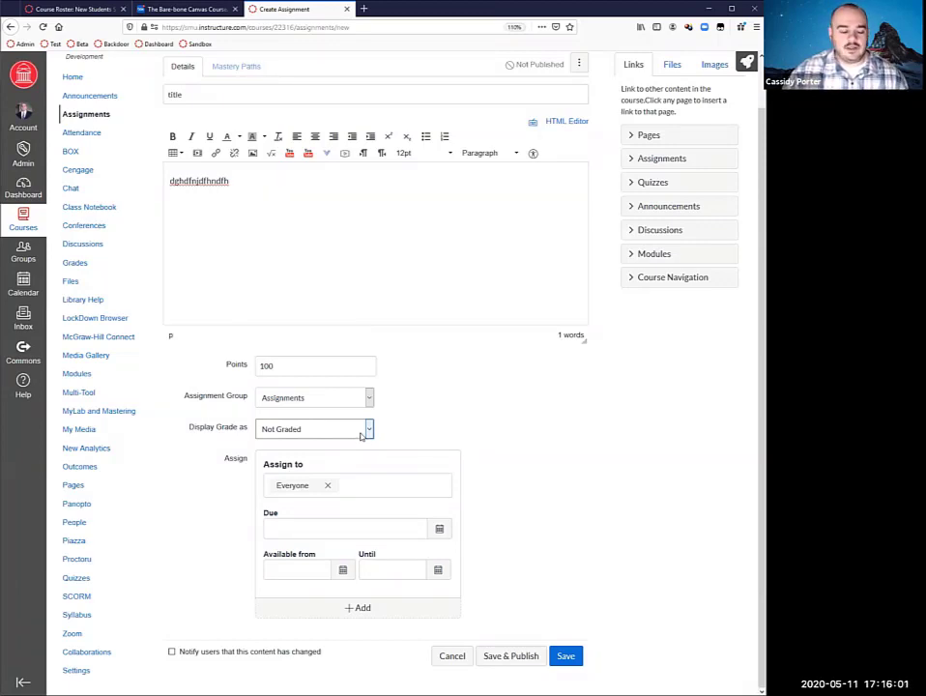
click(368, 432)
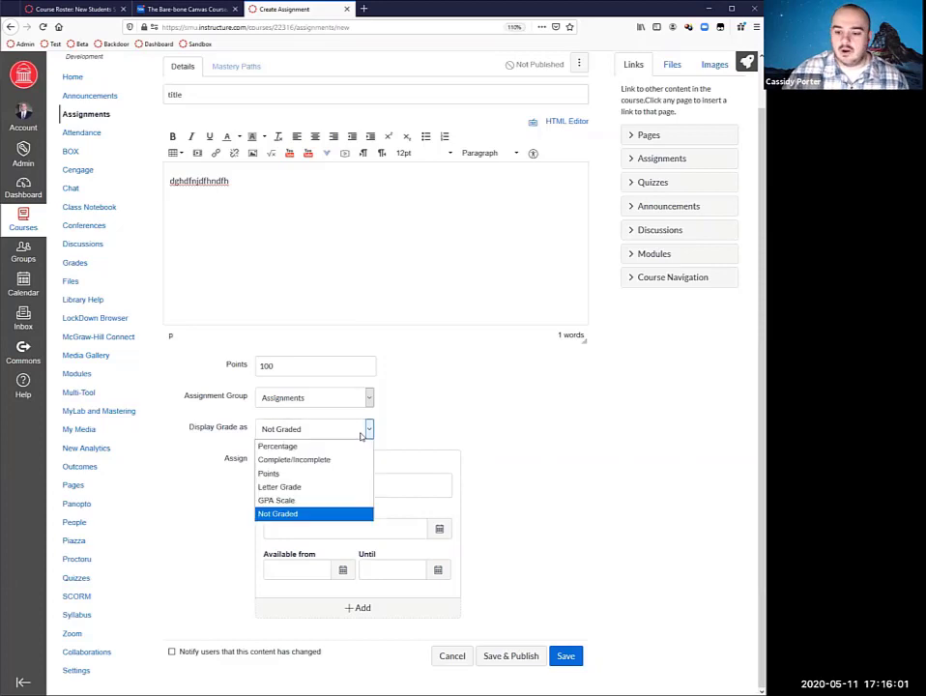
click(324, 477)
Step: Exclude the assignment from the final grade by turning on "Do not count this assignment towards the final grade"
scroll(451, 422, down, 3)
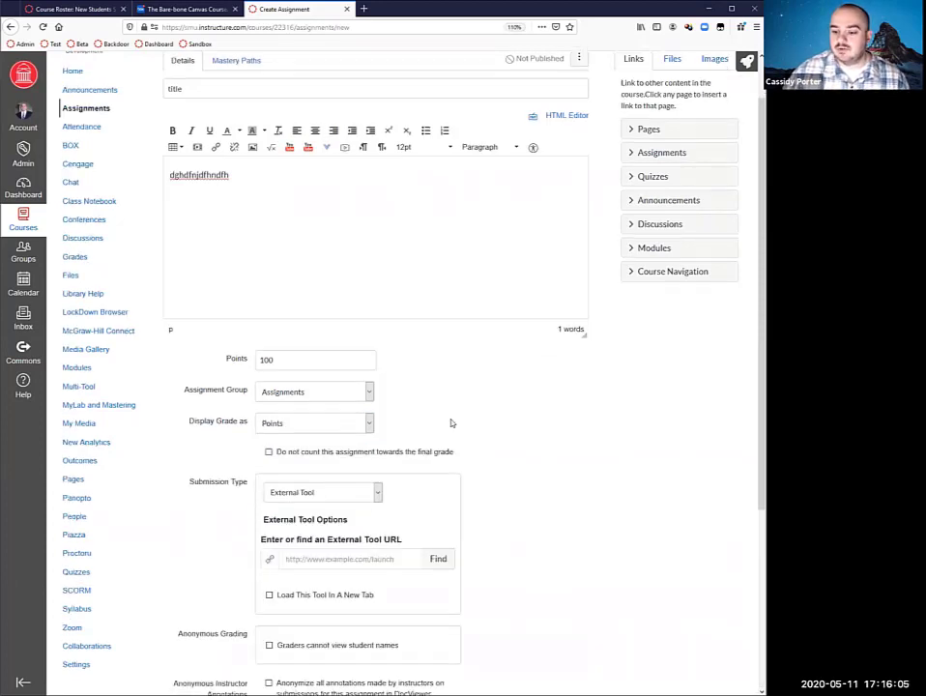
scroll(451, 423, down, 2)
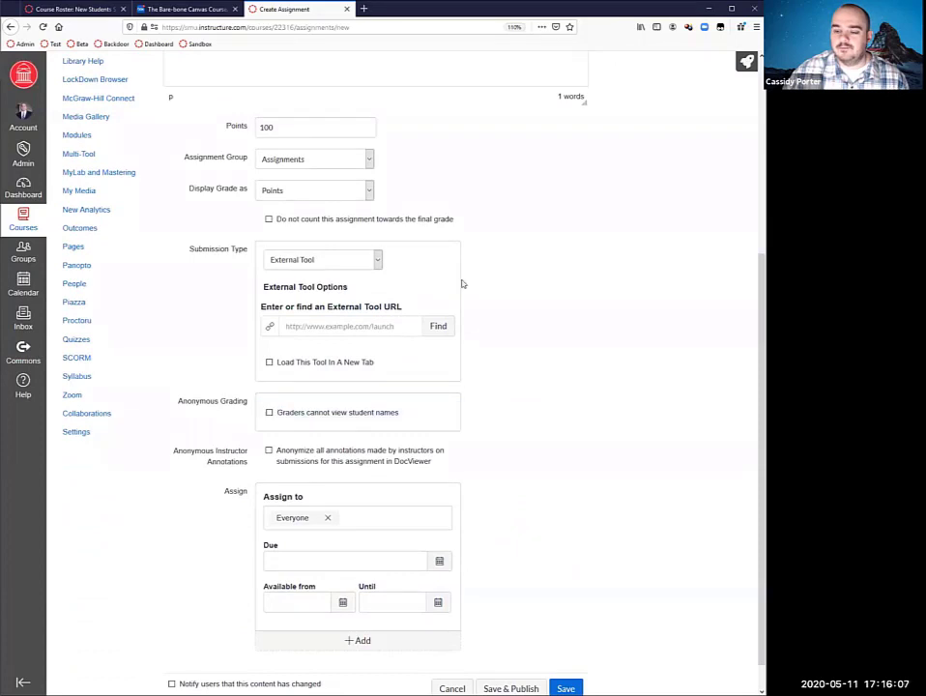
drag(454, 220, 280, 222)
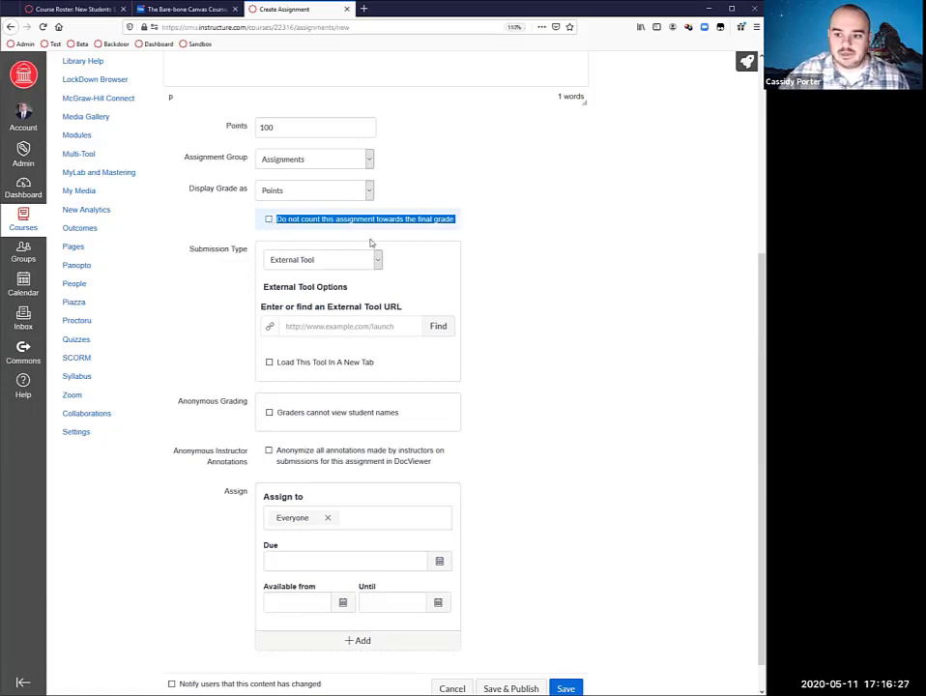
click(437, 224)
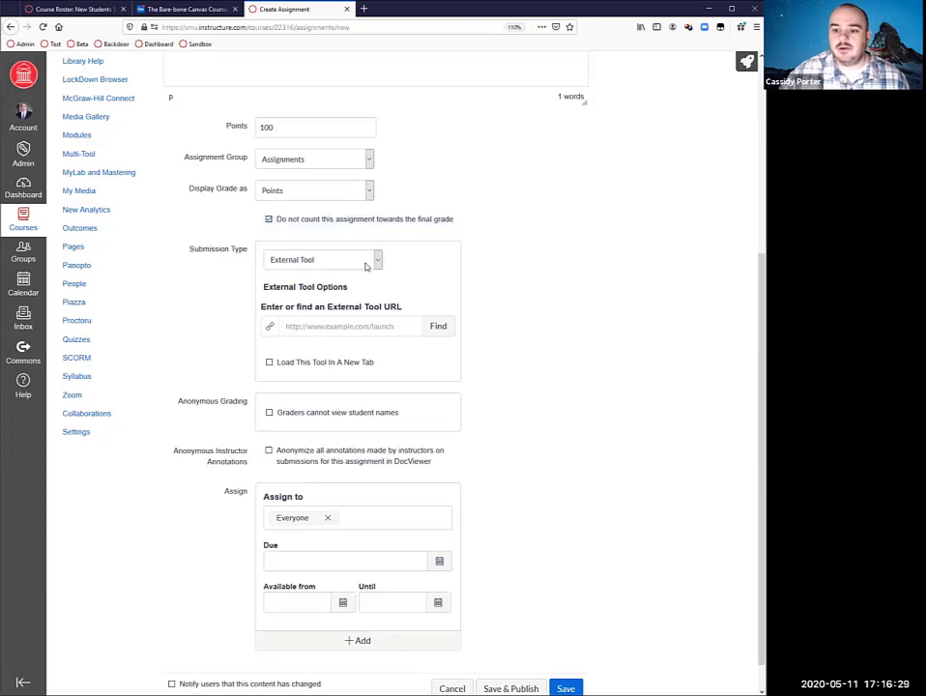
Step: Try No Submission as the submission type, and set it to Online instead
click(368, 263)
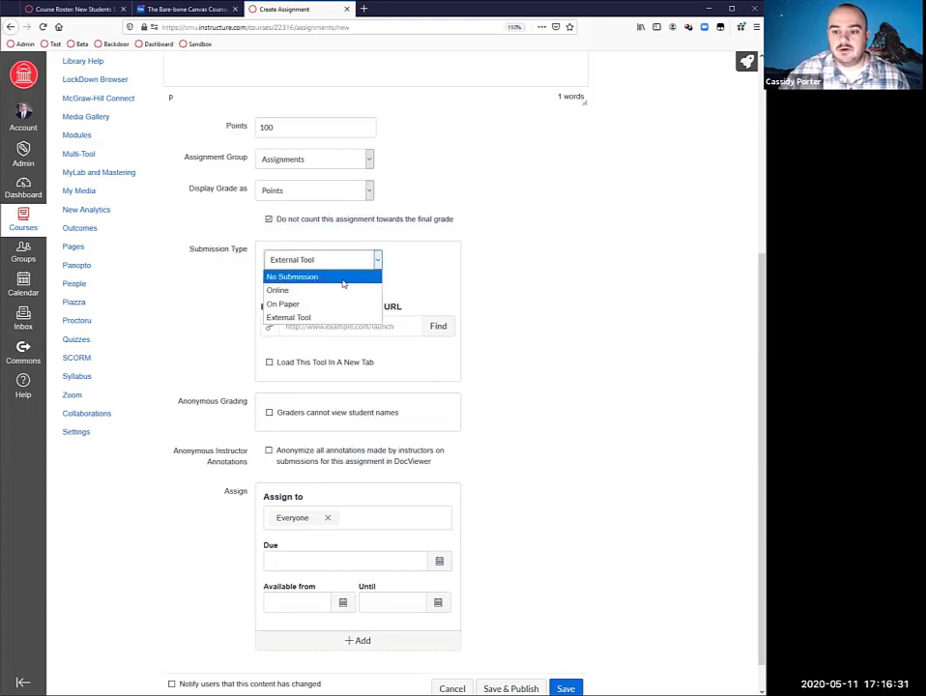
click(343, 284)
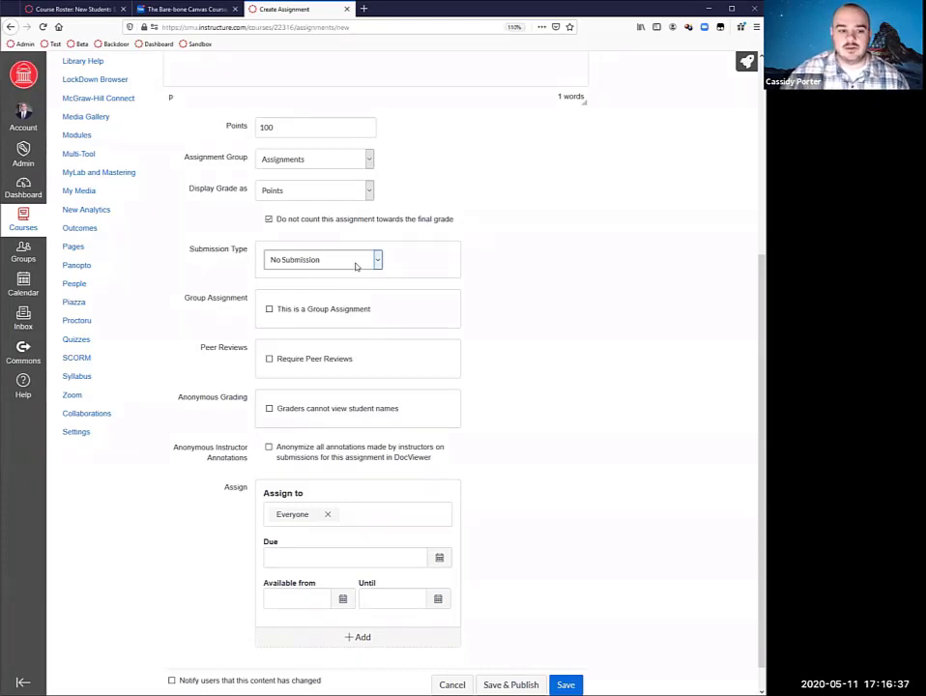
click(356, 266)
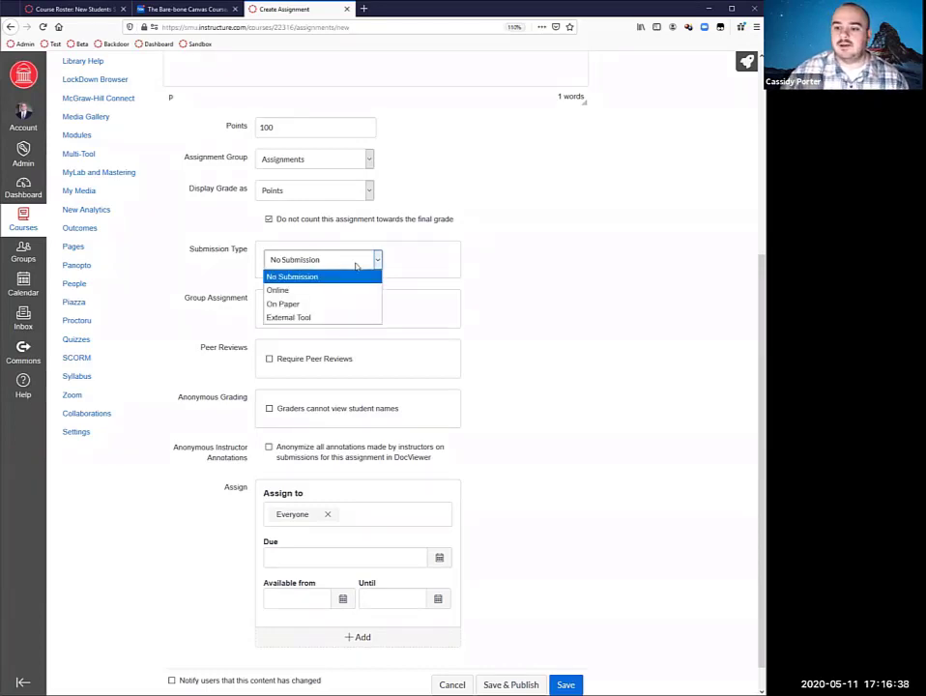
click(324, 299)
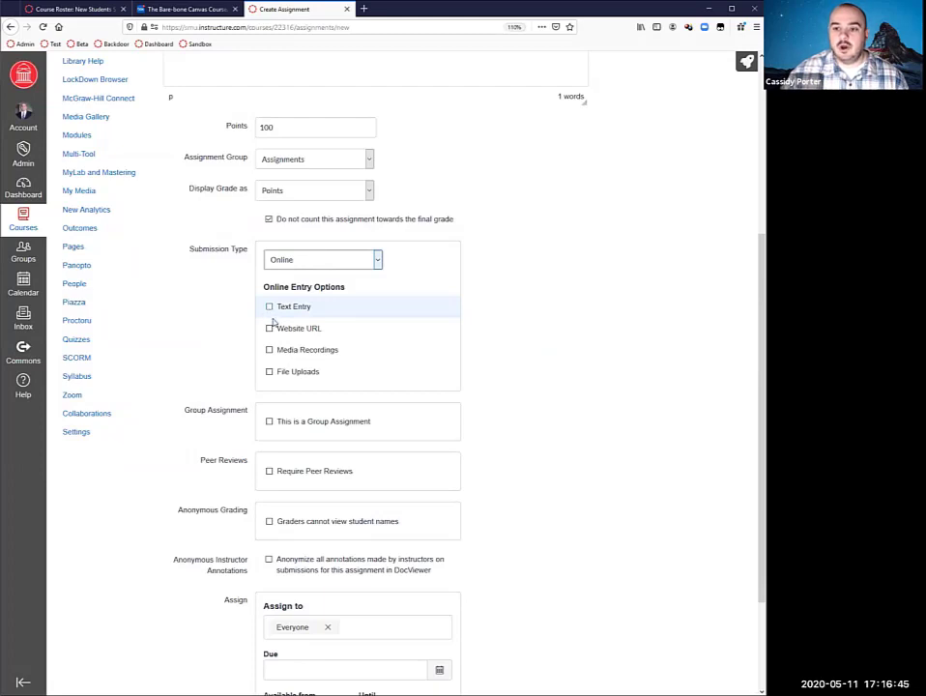
Step: Open the description editor's Record/Upload Media tool, deny camera and microphone access, view the file upload choices, and close it
scroll(276, 325, up, 3)
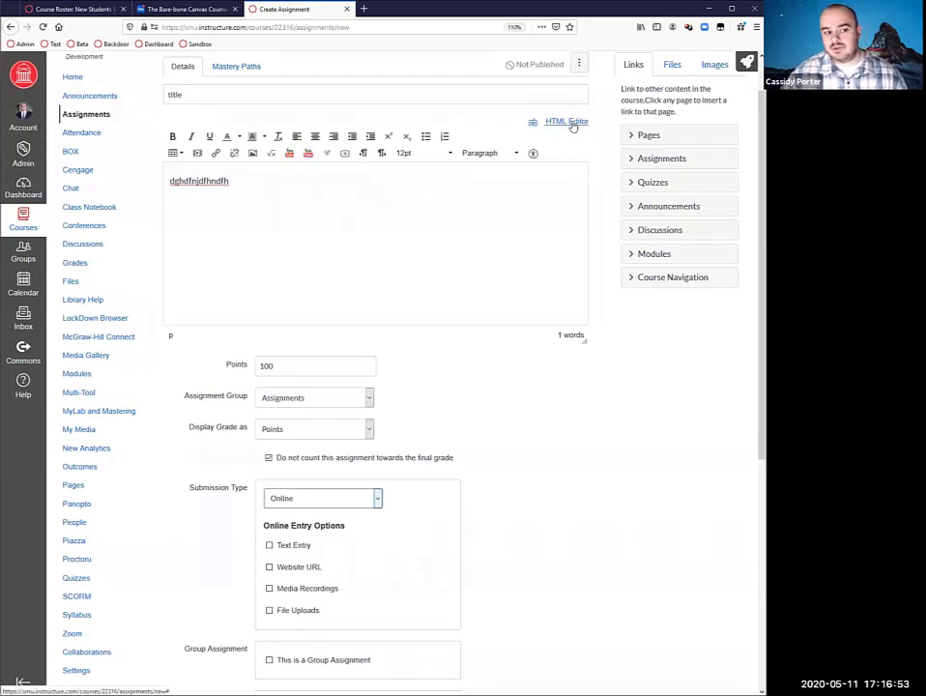
scroll(510, 370, down, 2)
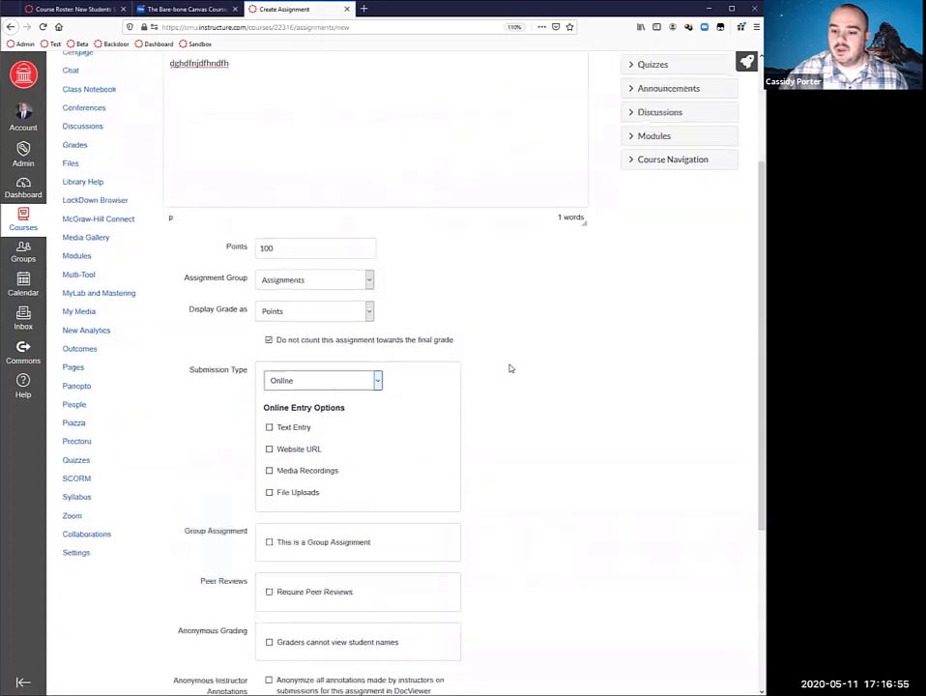
scroll(296, 203, up, 3)
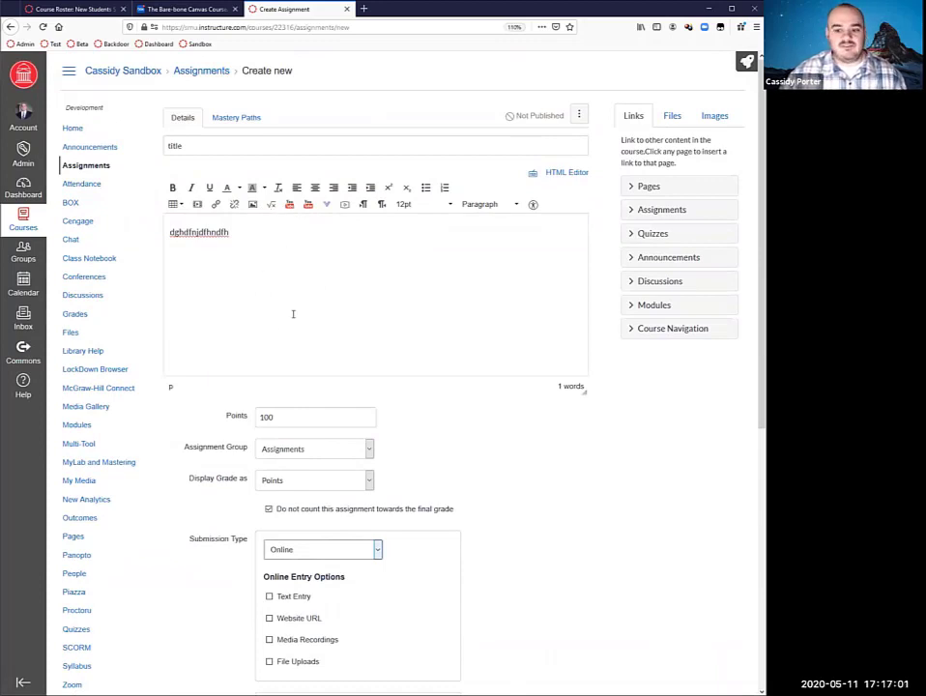
scroll(336, 358, down, 3)
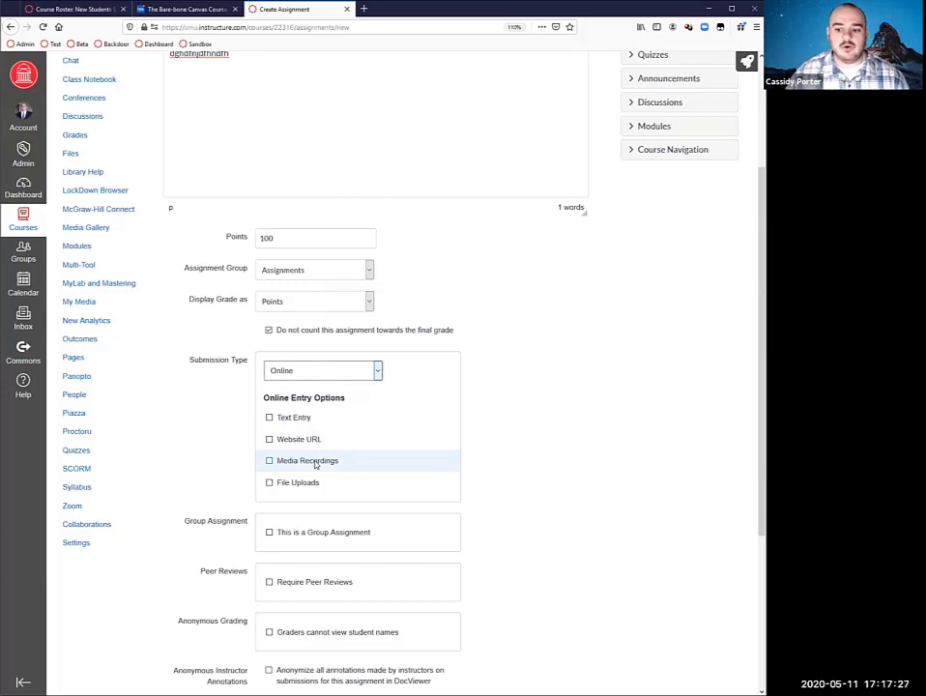
scroll(319, 466, up, 2)
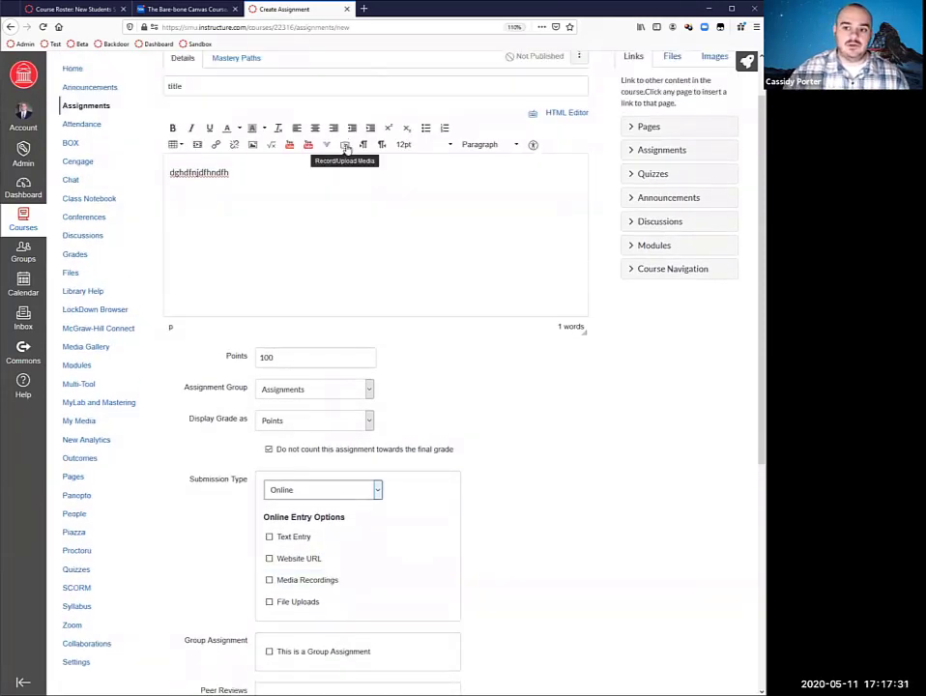
click(346, 147)
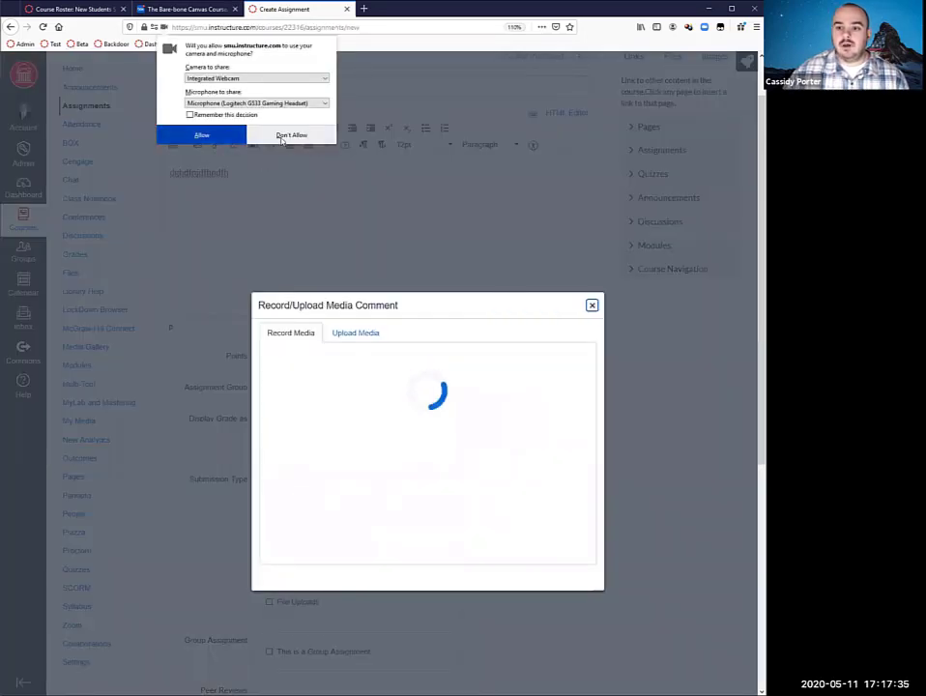
click(287, 137)
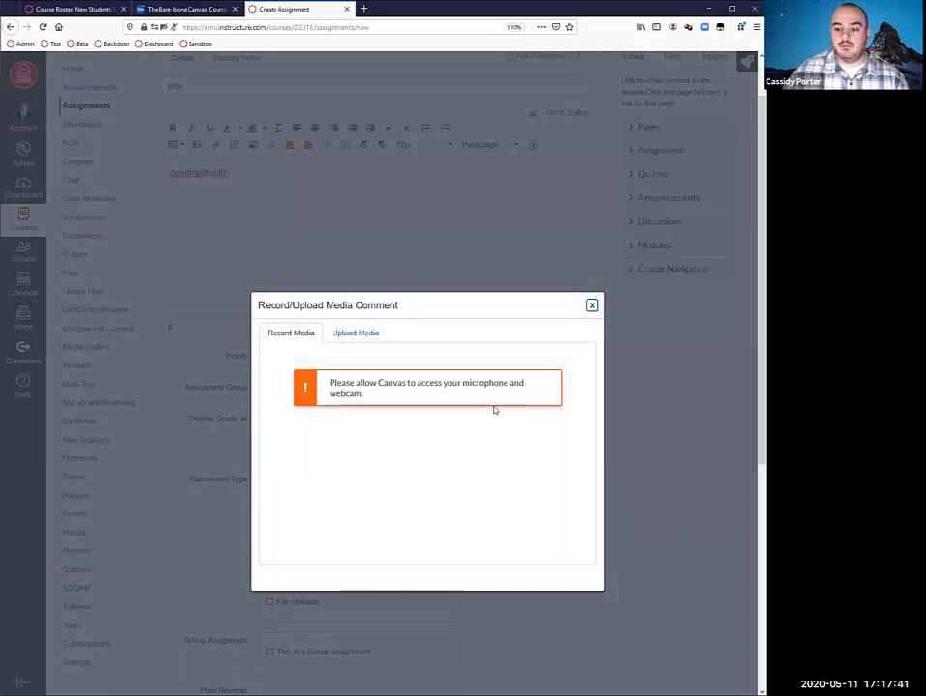
click(367, 337)
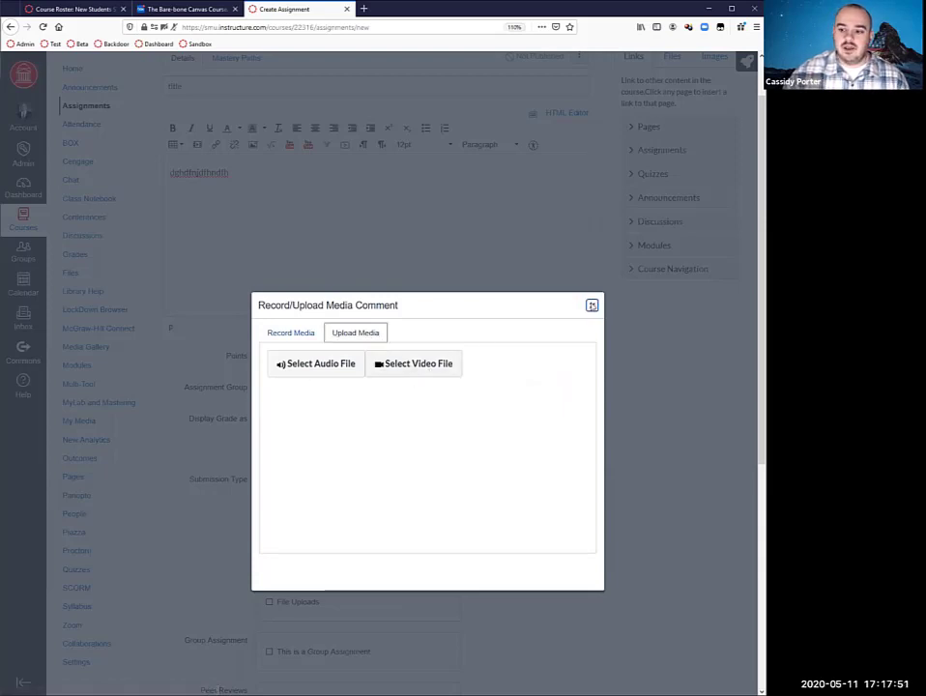
click(593, 304)
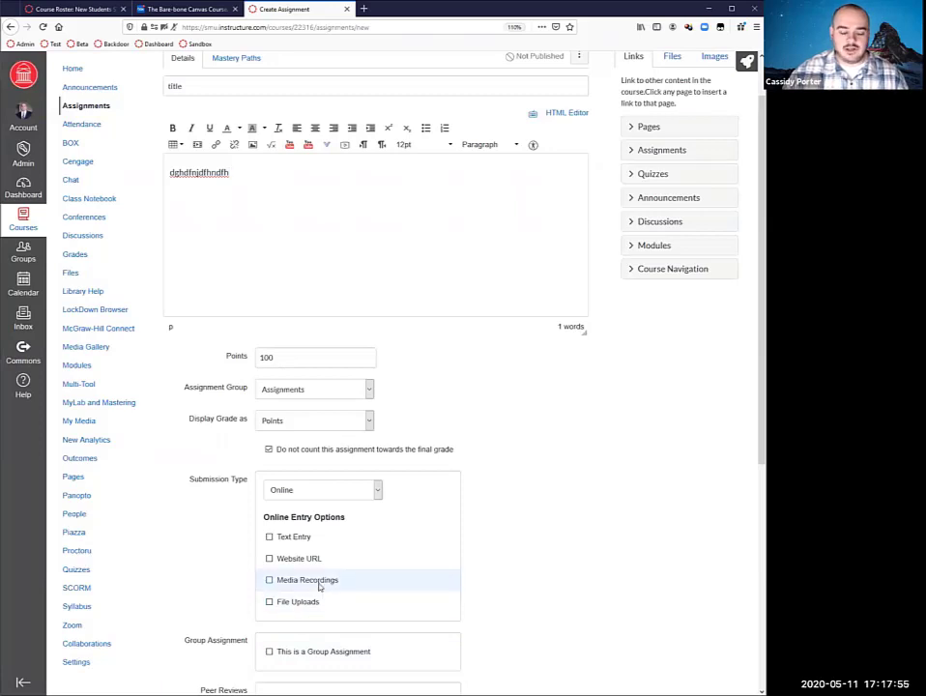
Step: Allow File Uploads as an online entry option for the assignment's submissions
scroll(157, 550, down, 5)
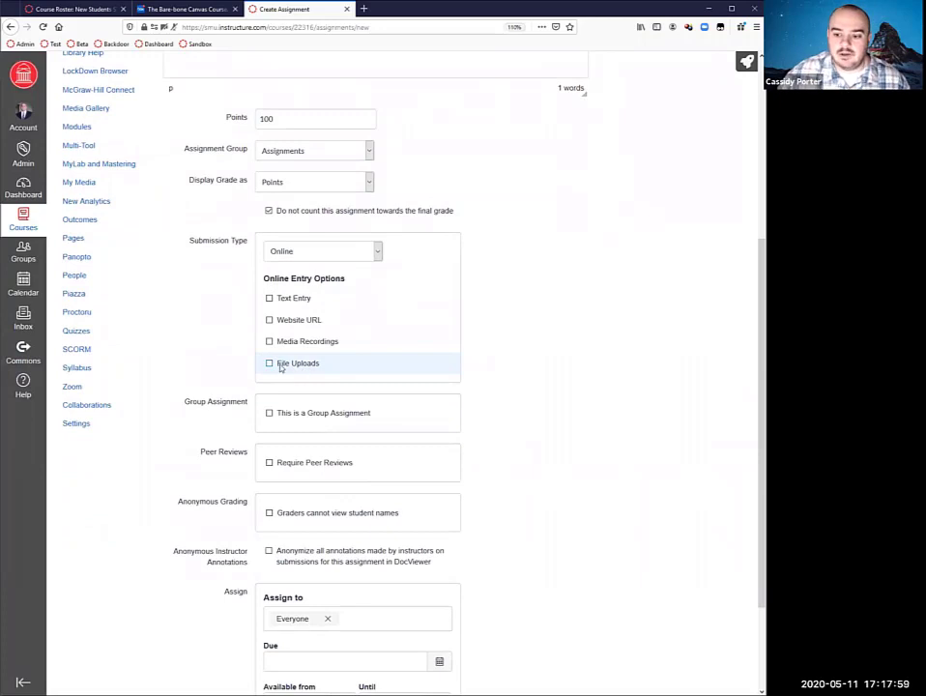
click(269, 365)
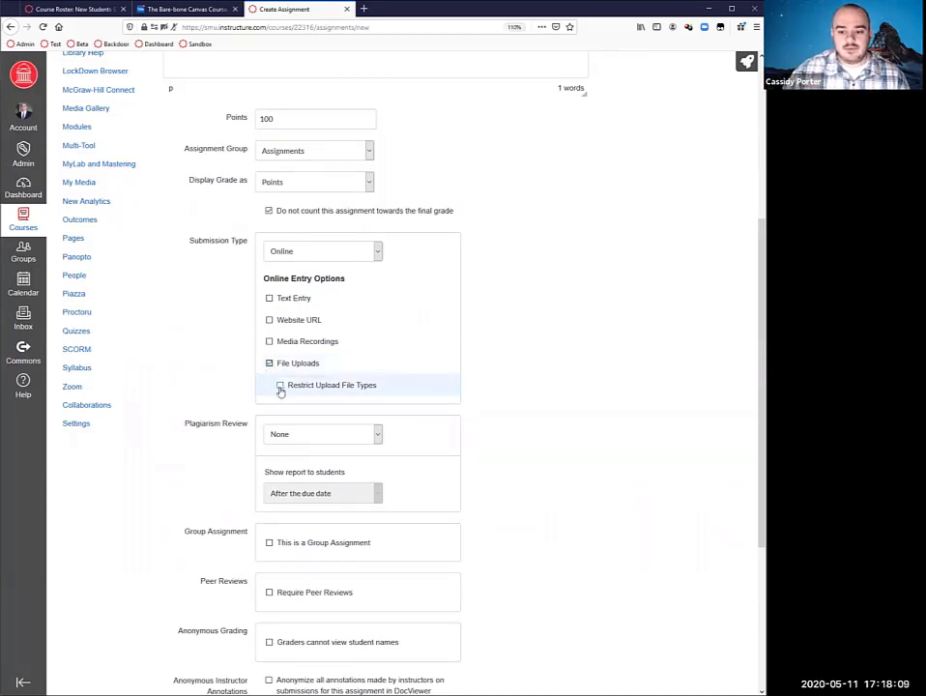
Step: Try restricting the upload file types to doc,docx,pdf, and turn the restriction off again
click(280, 388)
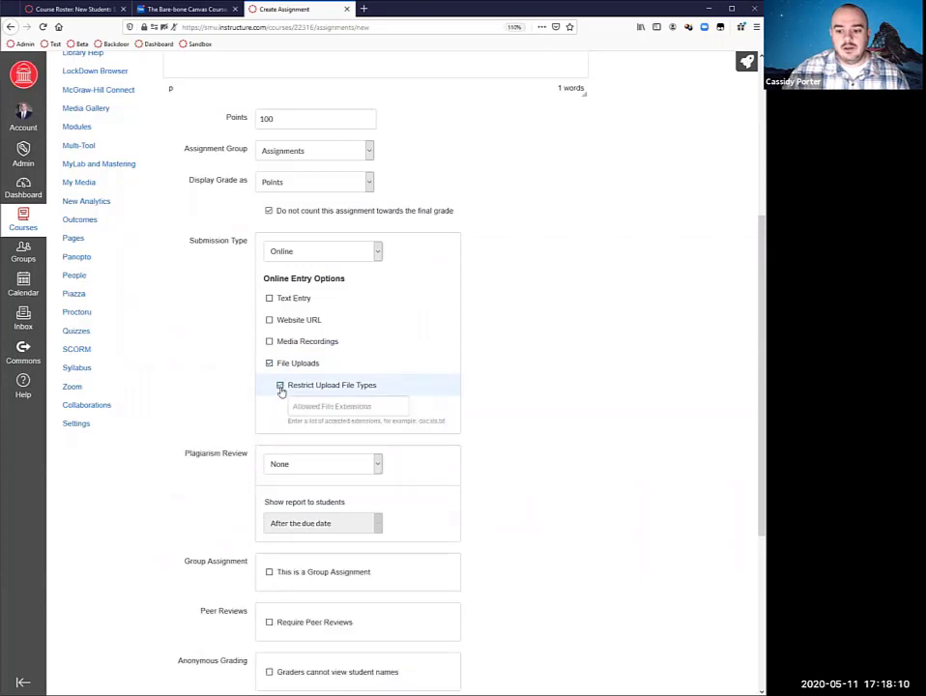
click(350, 406)
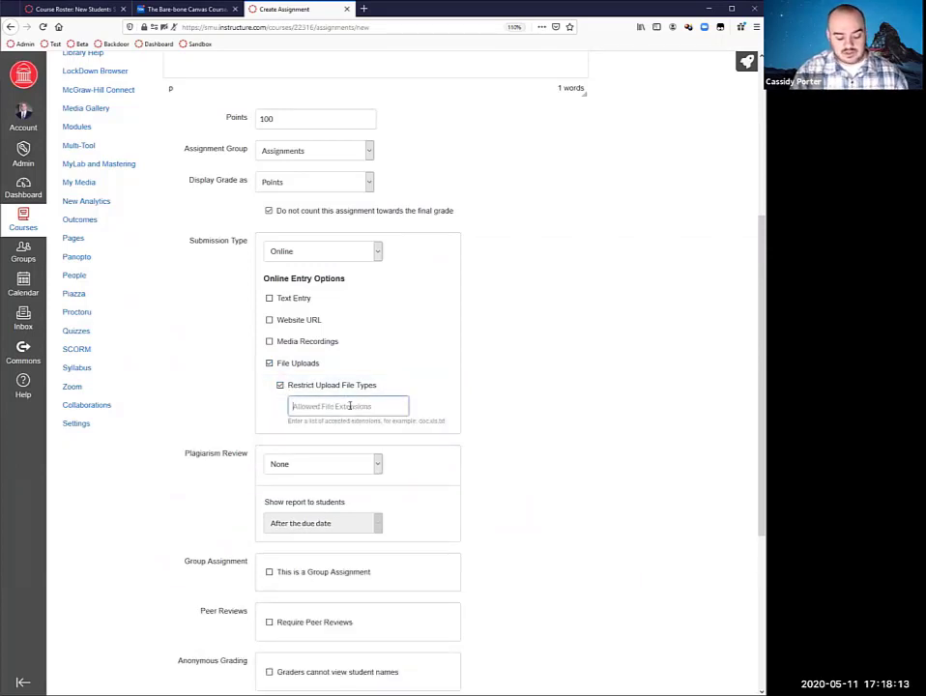
text(doc,doc)
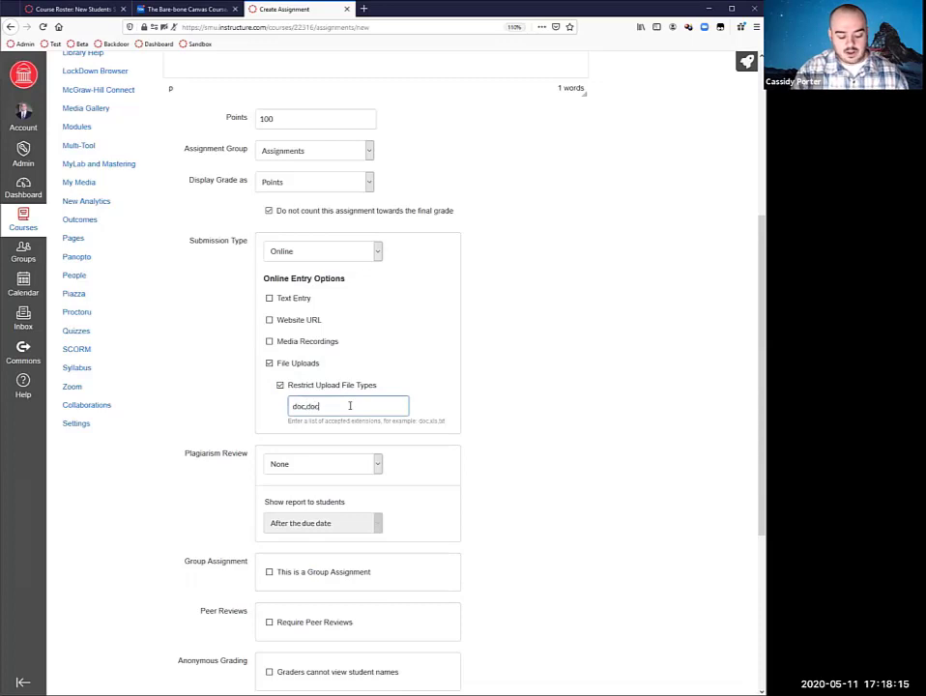
text(x,pdf)
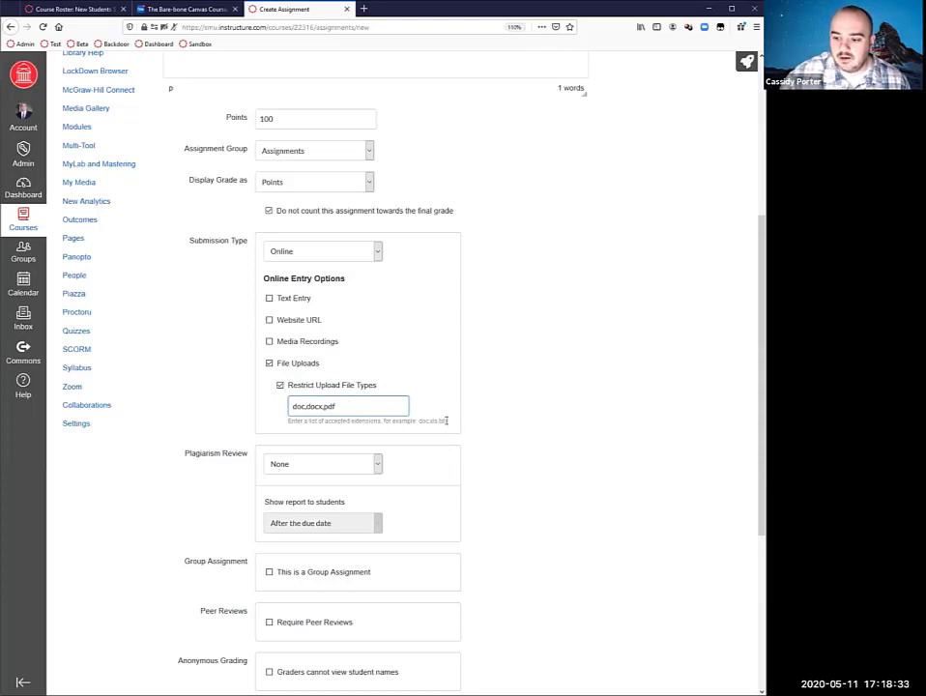
drag(445, 421, 419, 420)
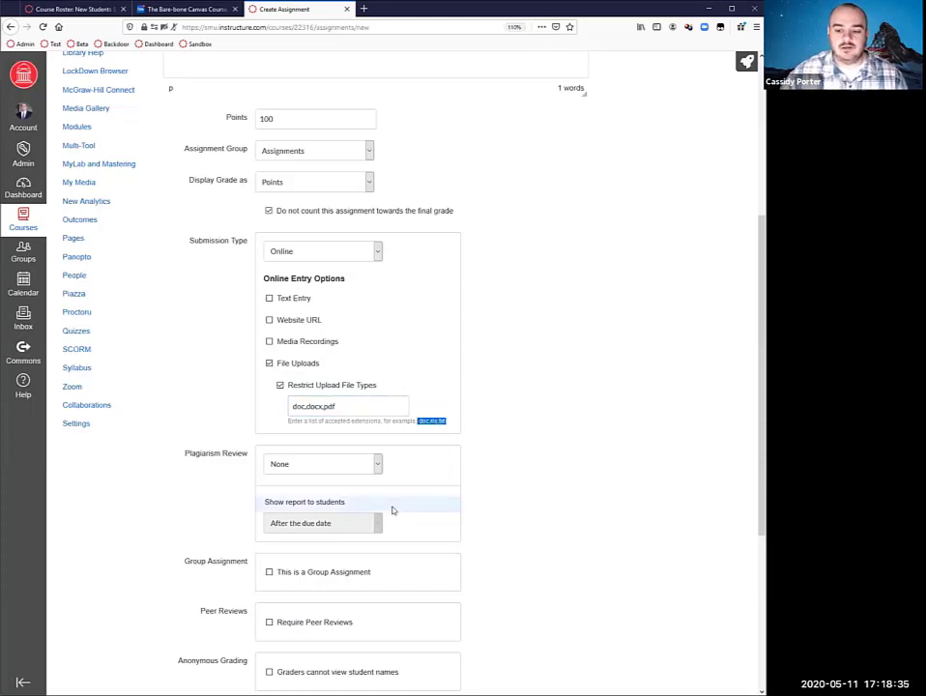
click(280, 386)
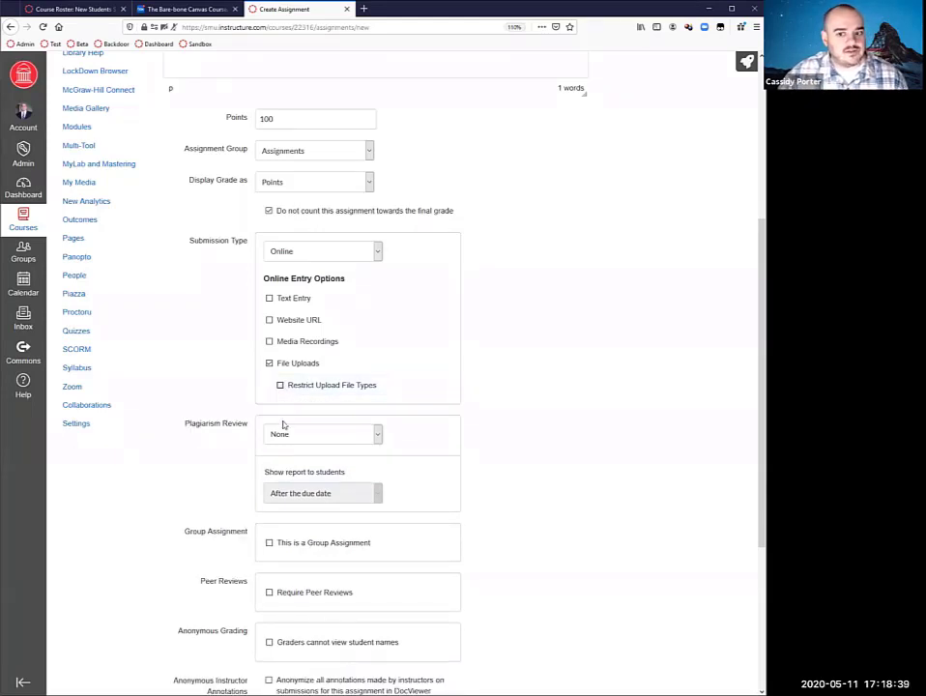
Step: Set the assignment's Plagiarism Review to Turnitin
scroll(284, 423, up, 3)
drag(233, 188, 184, 173)
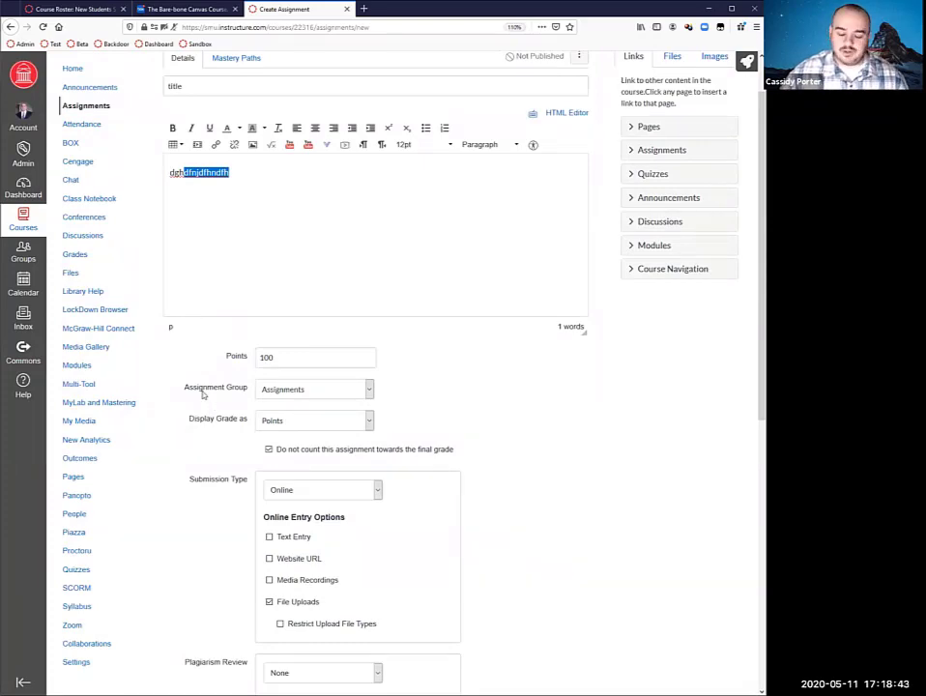
scroll(184, 406, down, 3)
scroll(185, 406, down, 1)
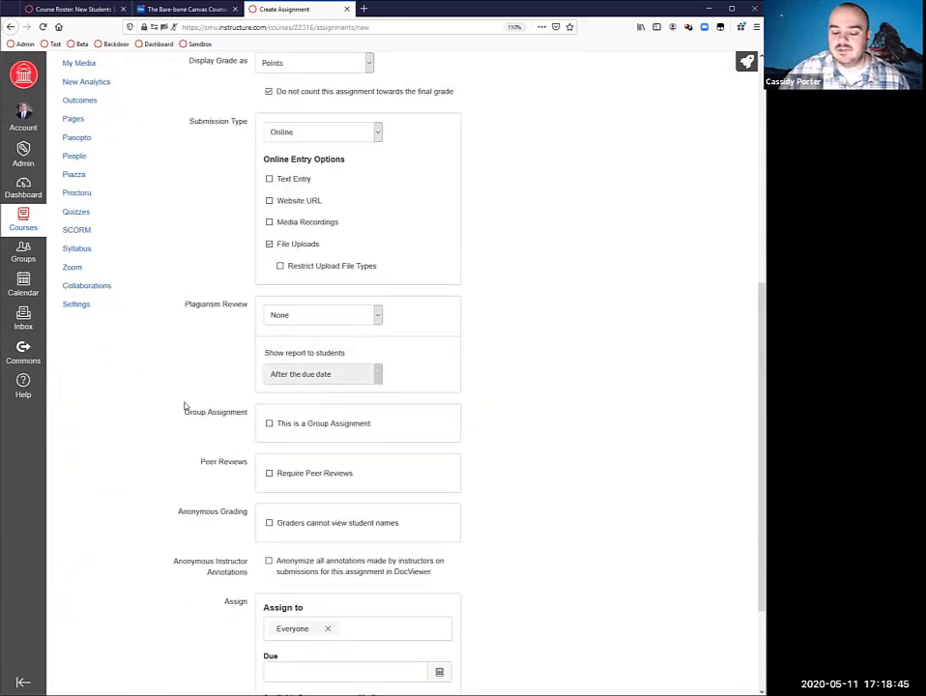
scroll(185, 406, down, 1)
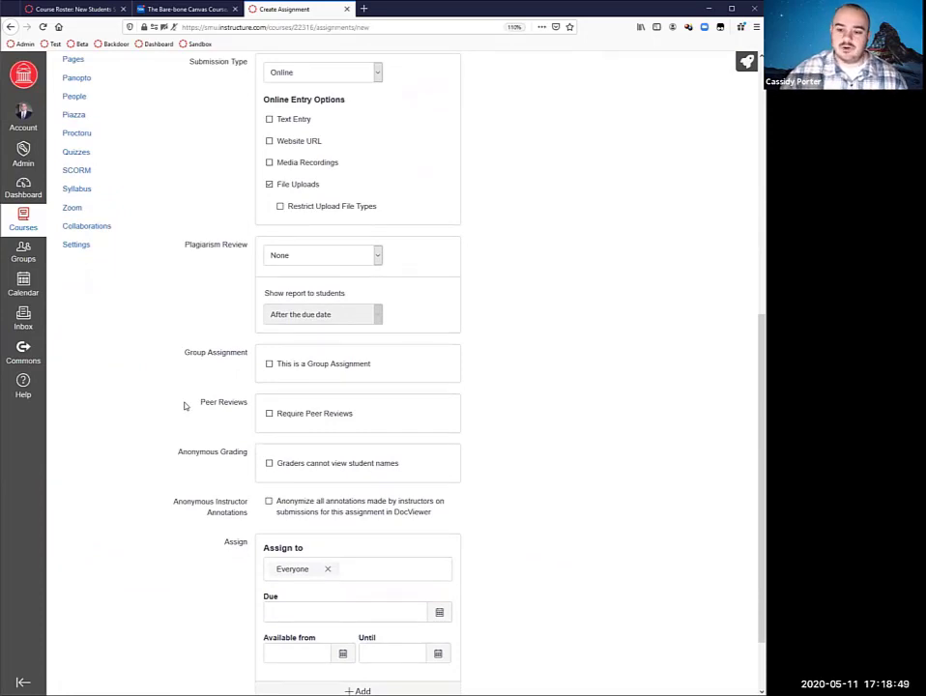
drag(184, 245, 251, 248)
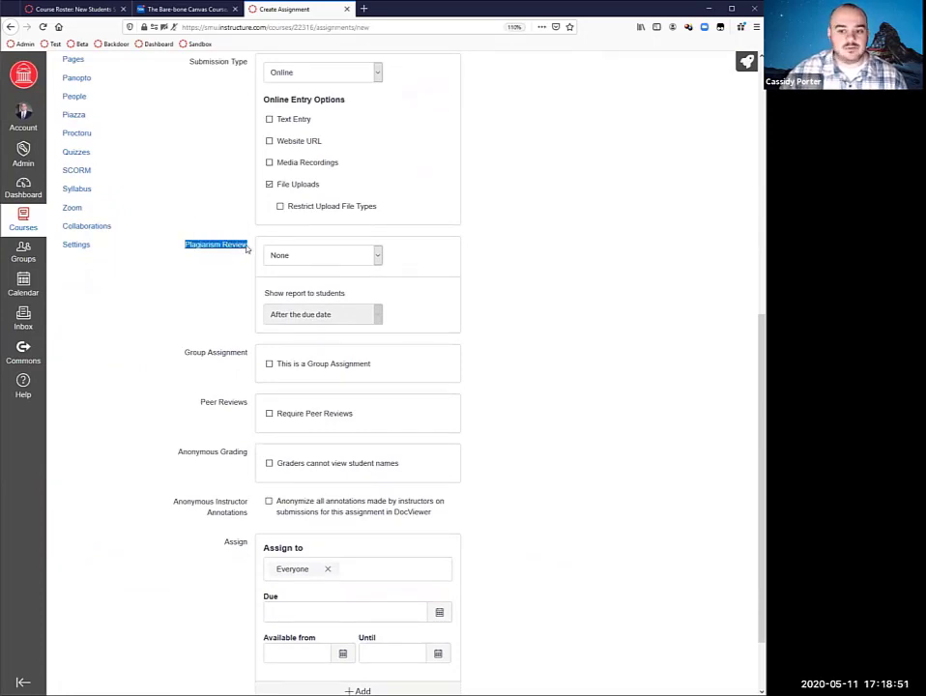
click(315, 260)
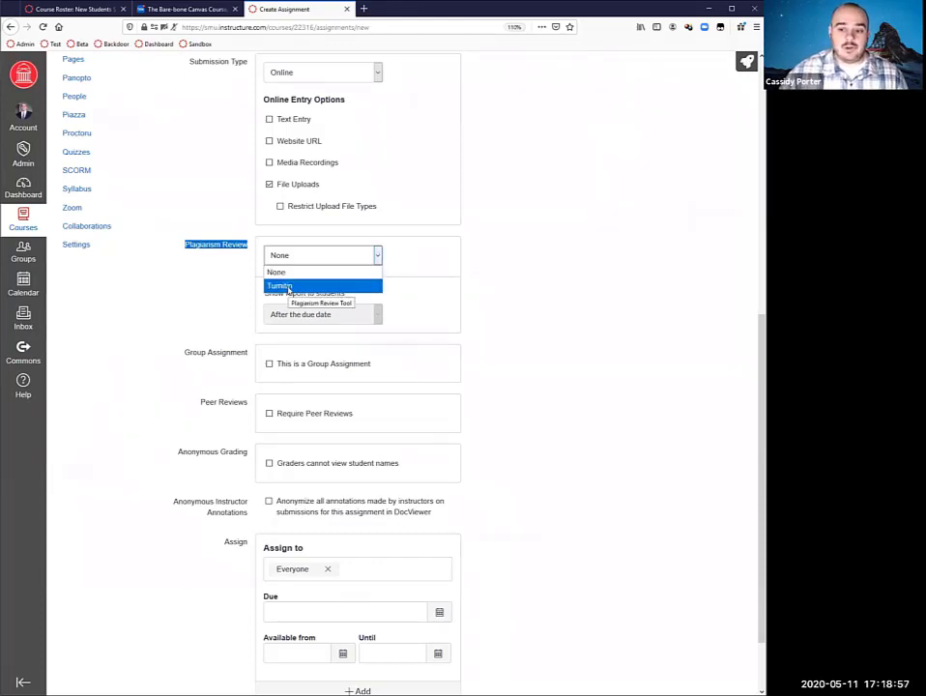
click(280, 286)
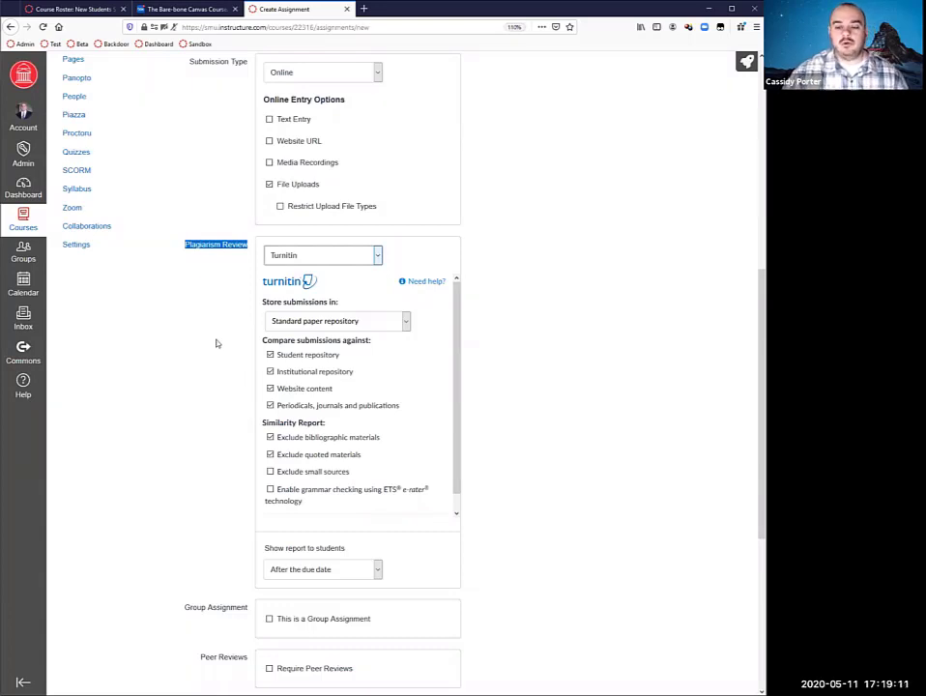
Step: Try "Do not store the submitted papers" as Turnitin's storage option, and set it back to Standard paper repository
click(376, 323)
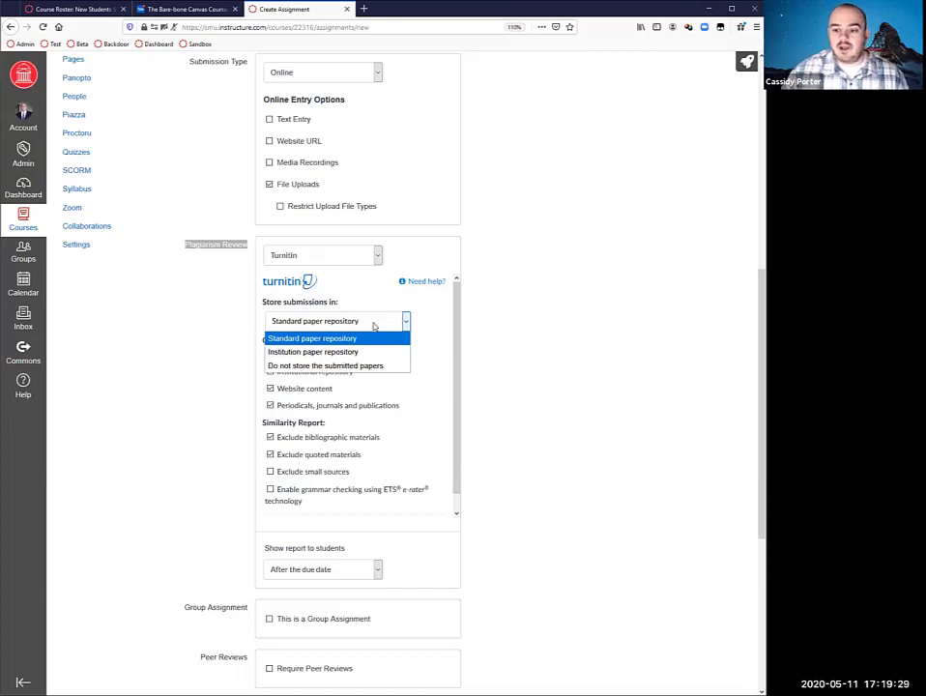
click(370, 367)
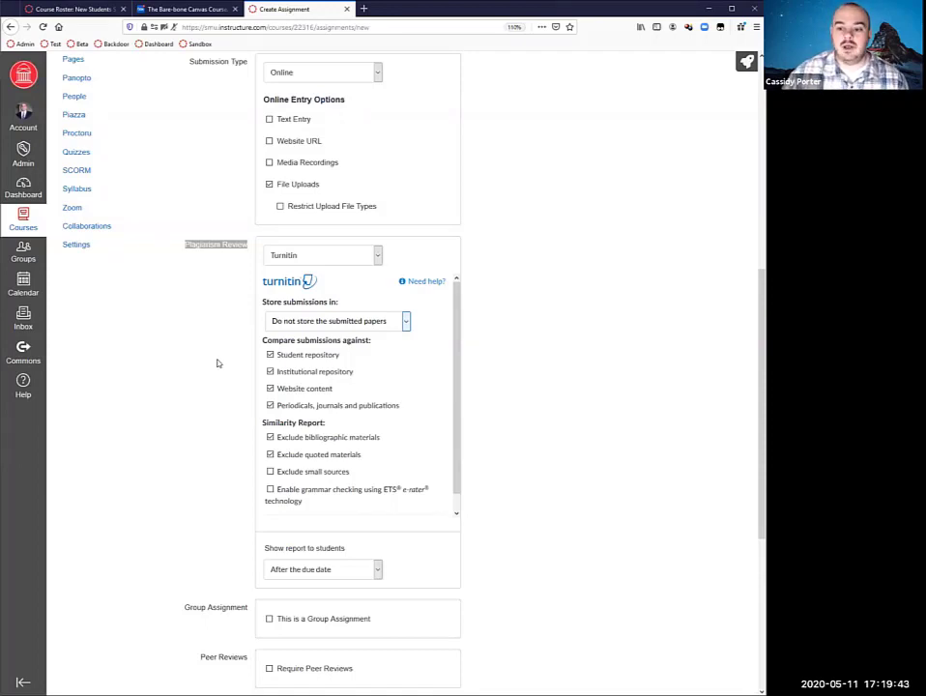
click(290, 328)
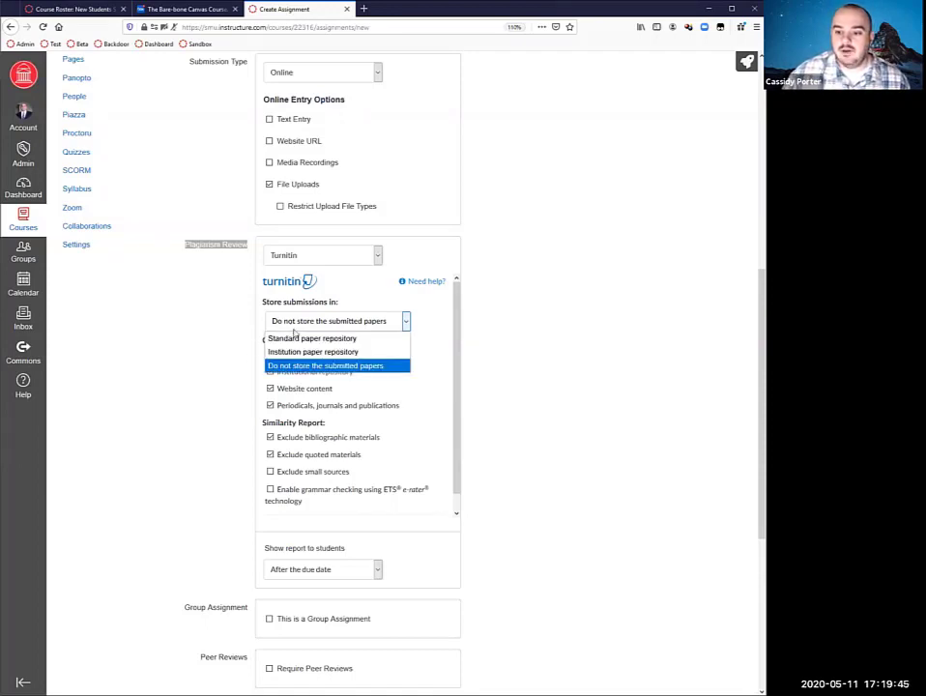
click(301, 336)
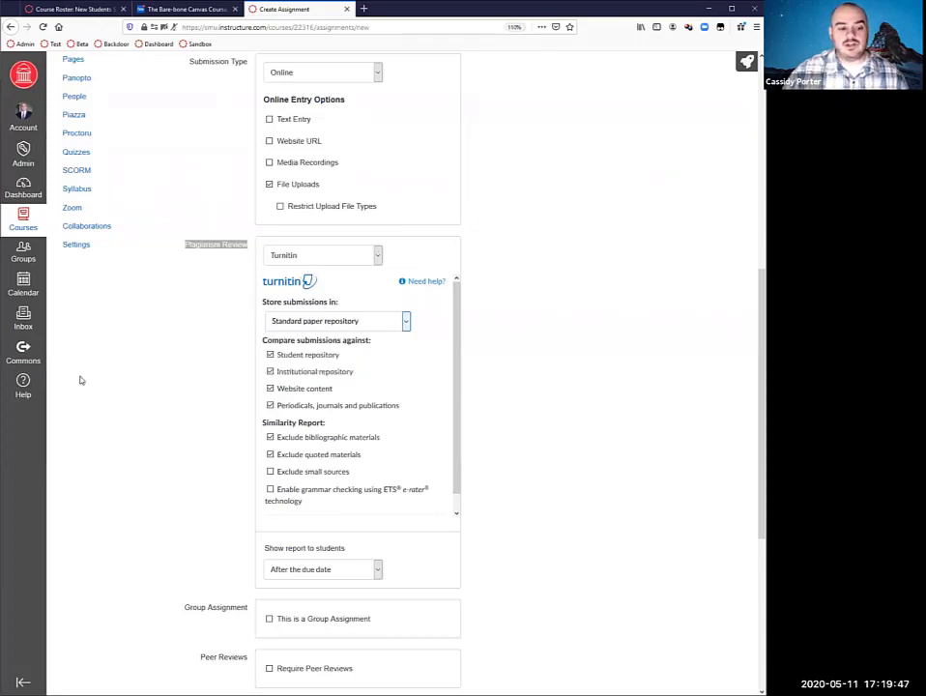
click(350, 322)
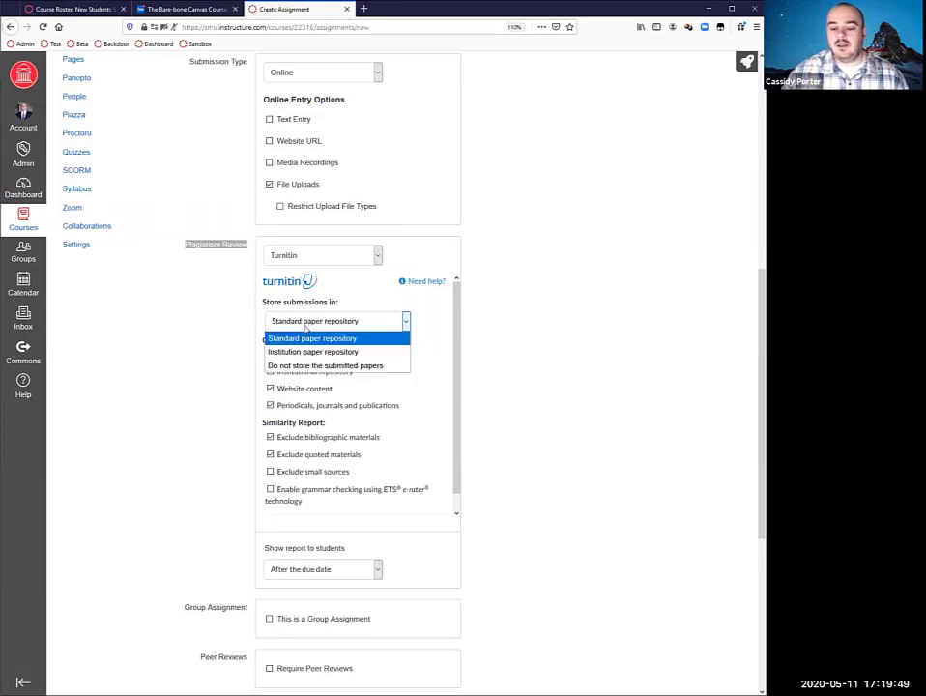
click(307, 366)
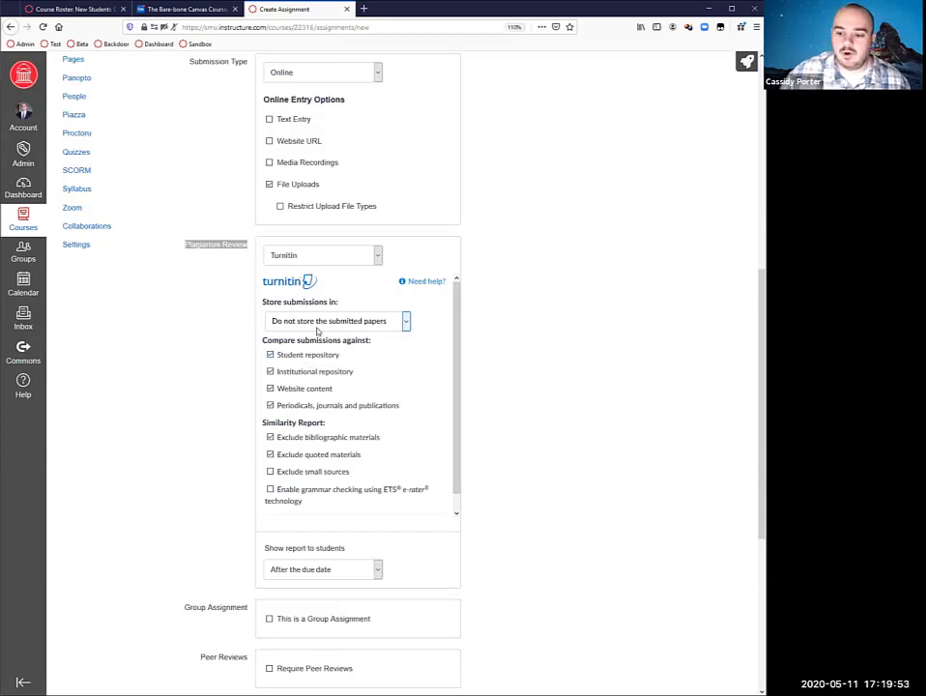
click(320, 327)
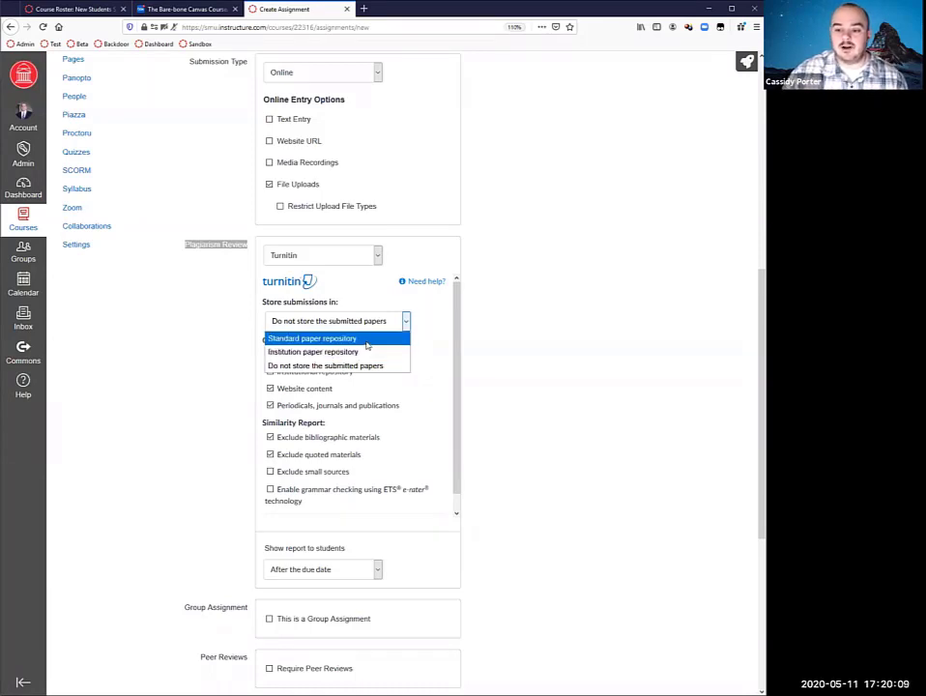
click(365, 339)
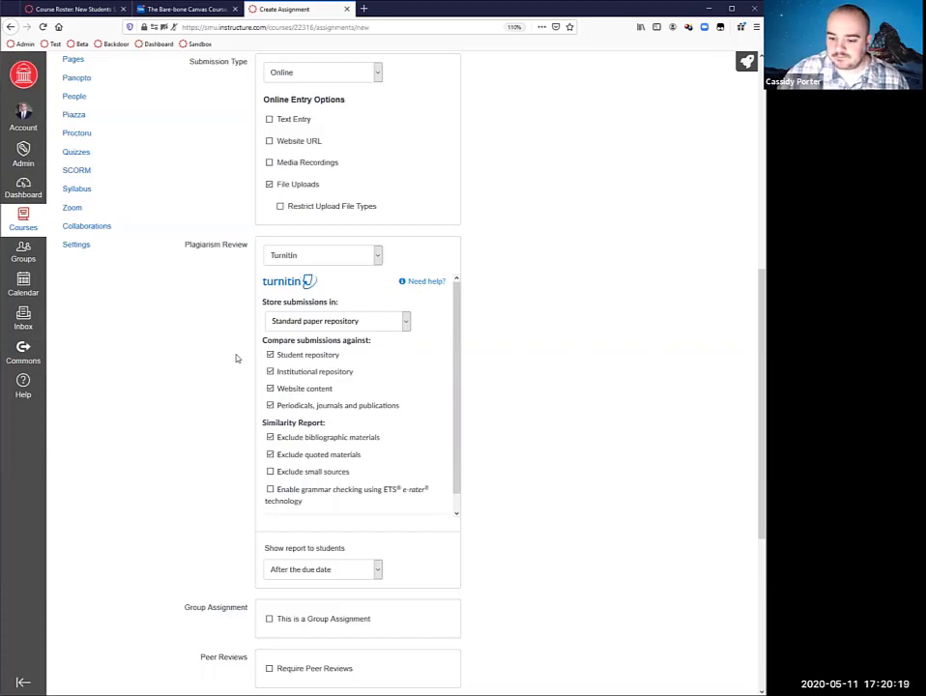
Step: Set "Show report to students" to Immediately and review the other report timing options without choosing another
scroll(236, 354, down, 5)
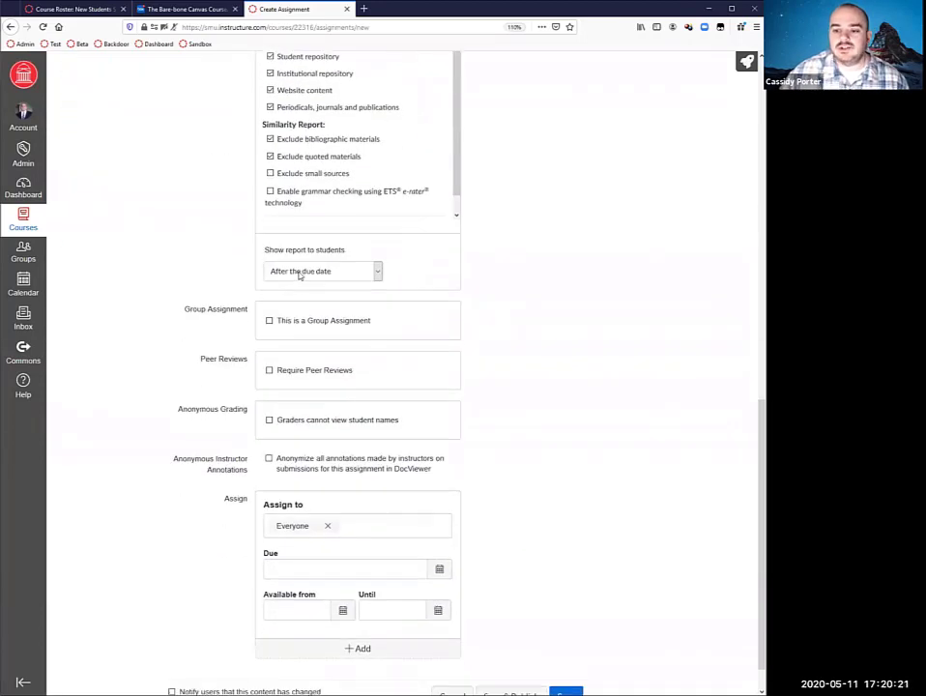
click(300, 273)
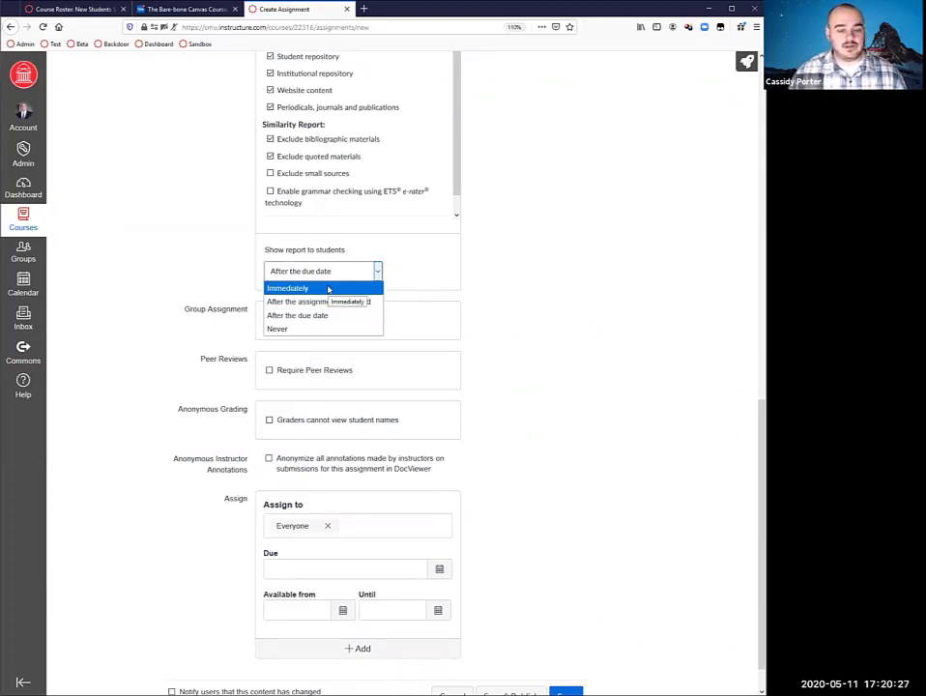
click(327, 288)
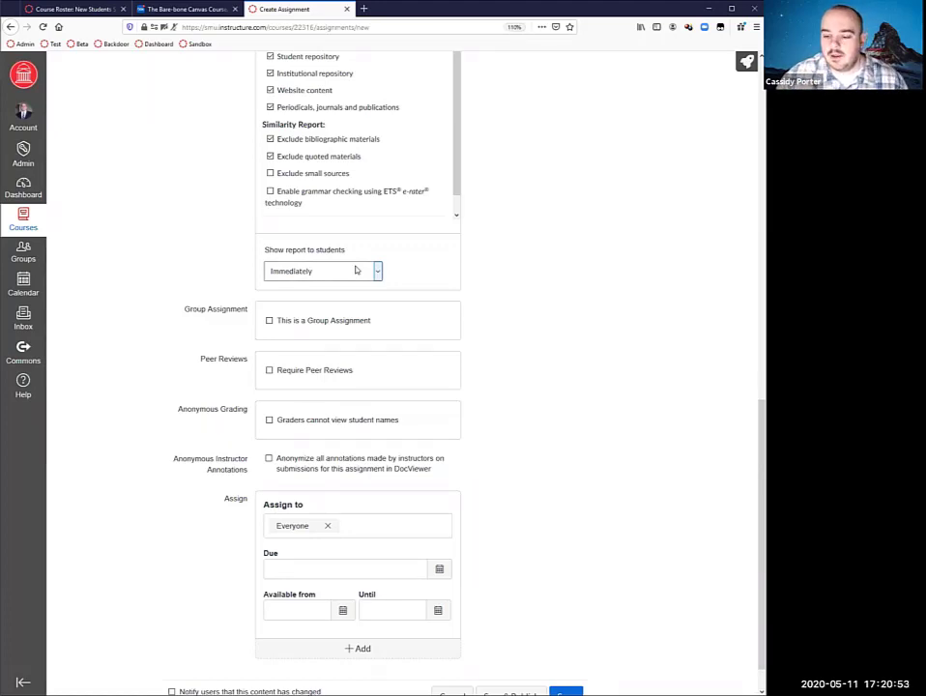
click(356, 271)
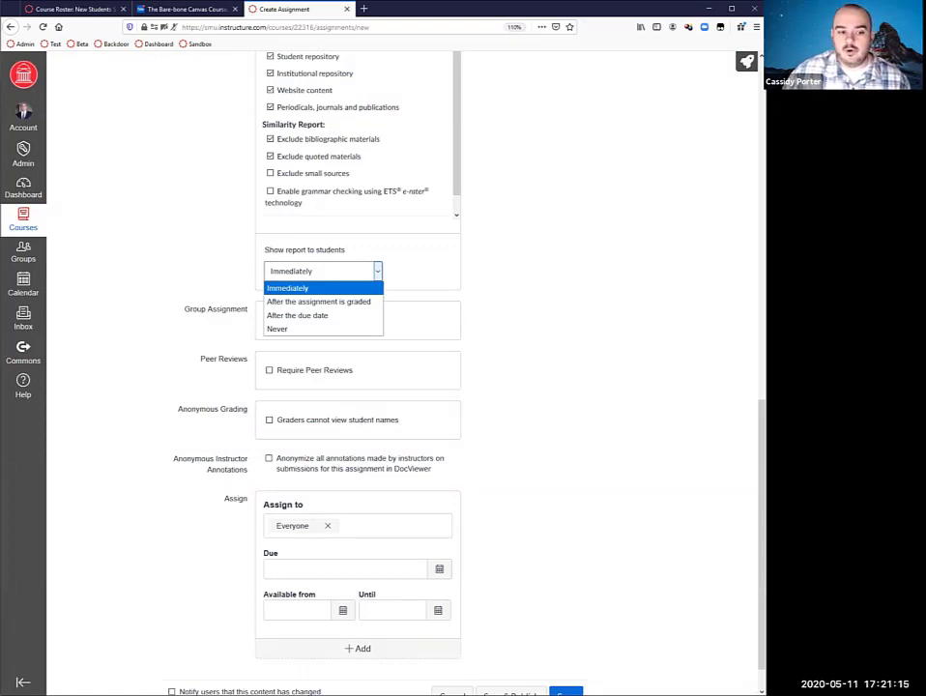
key(Escape)
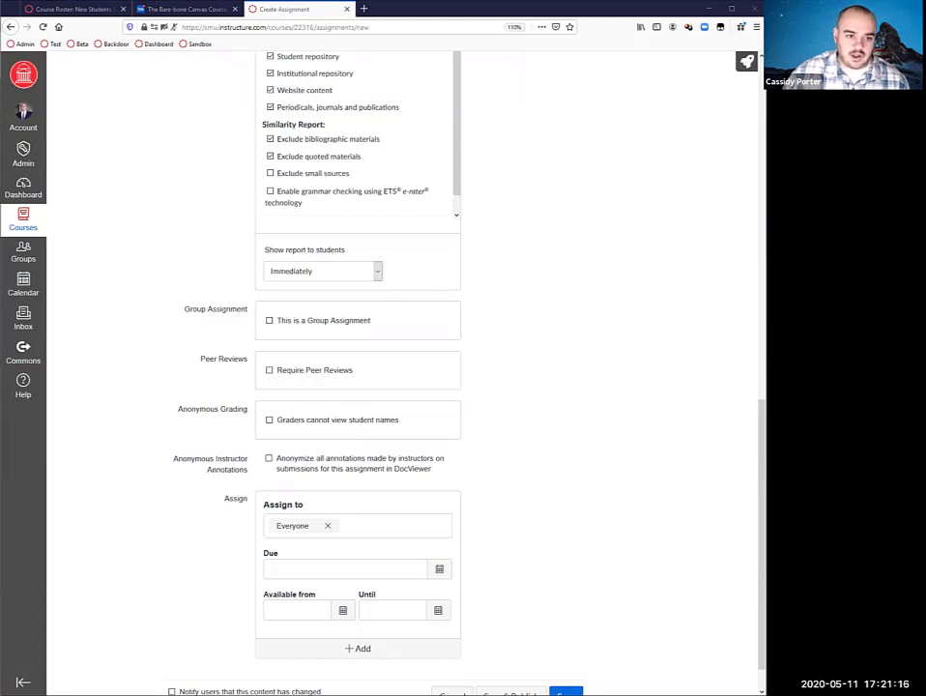
click(302, 274)
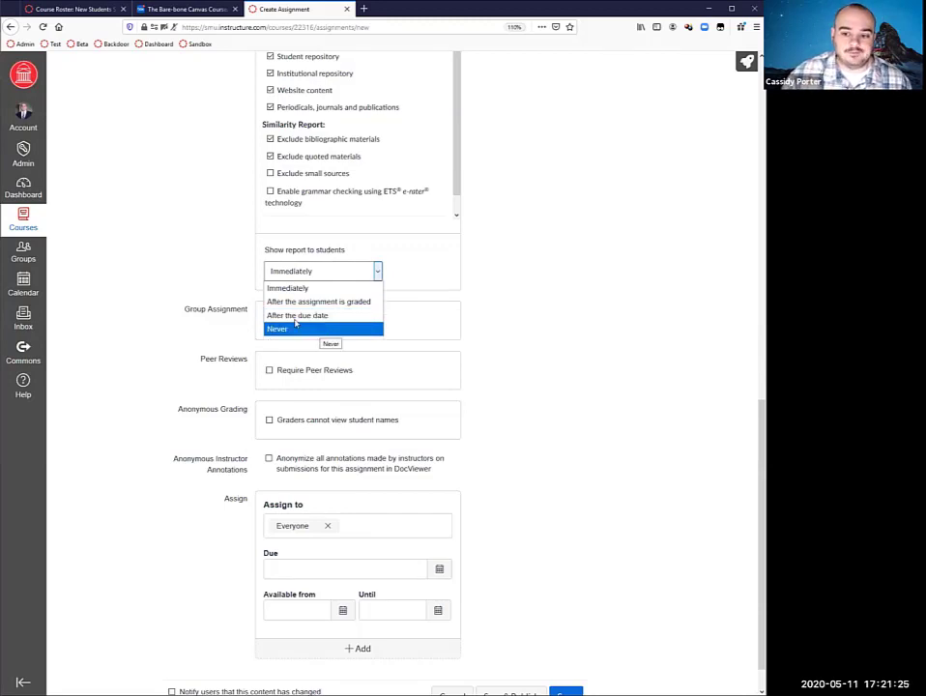
click(229, 264)
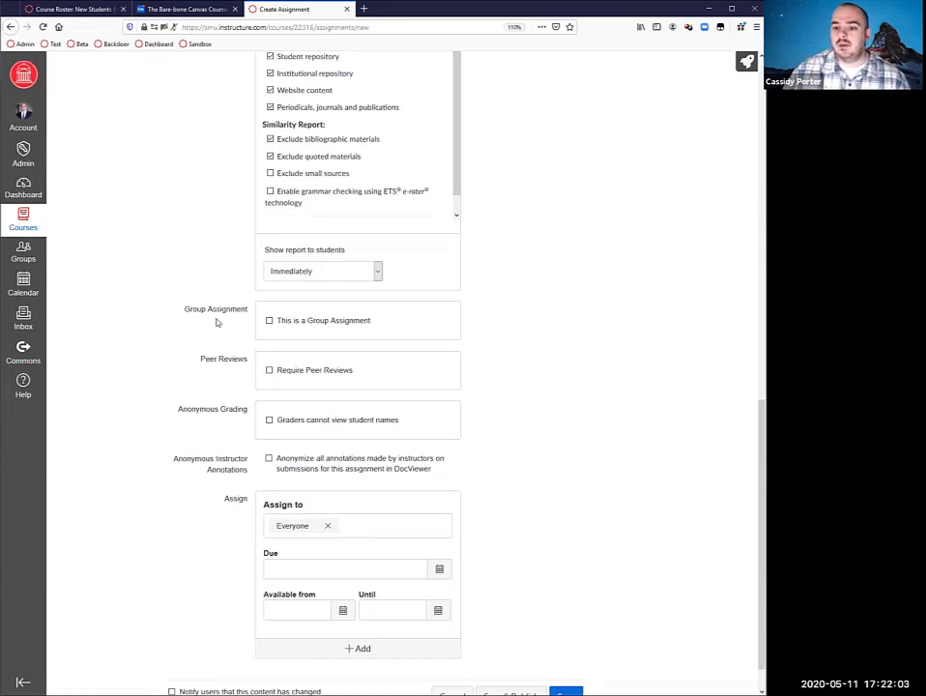
Step: Set the assignment's Plagiarism Review to None
scroll(192, 341, down, 1)
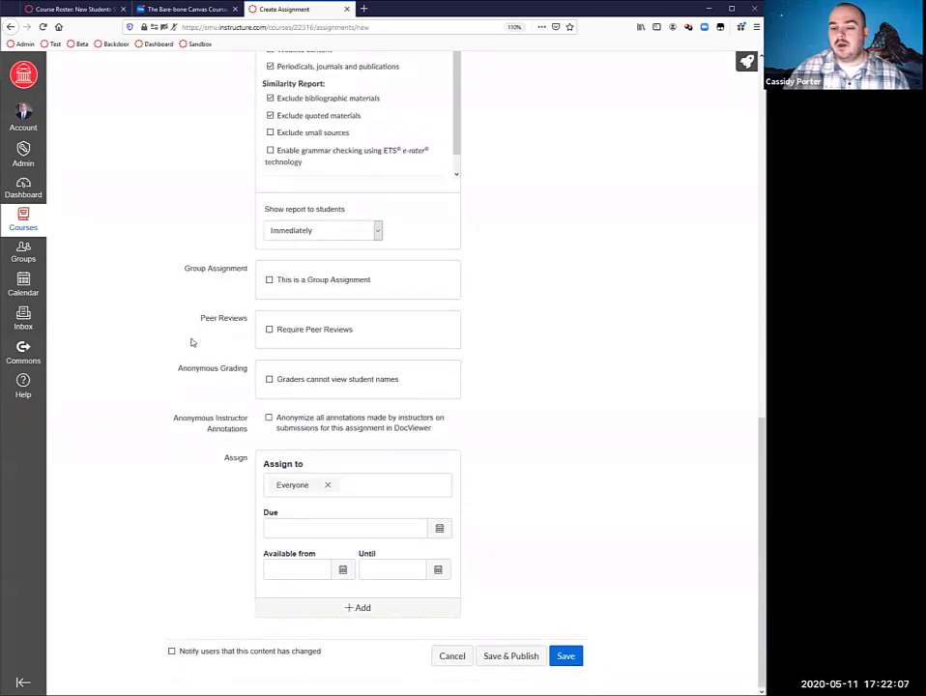
scroll(302, 235, up, 5)
click(308, 154)
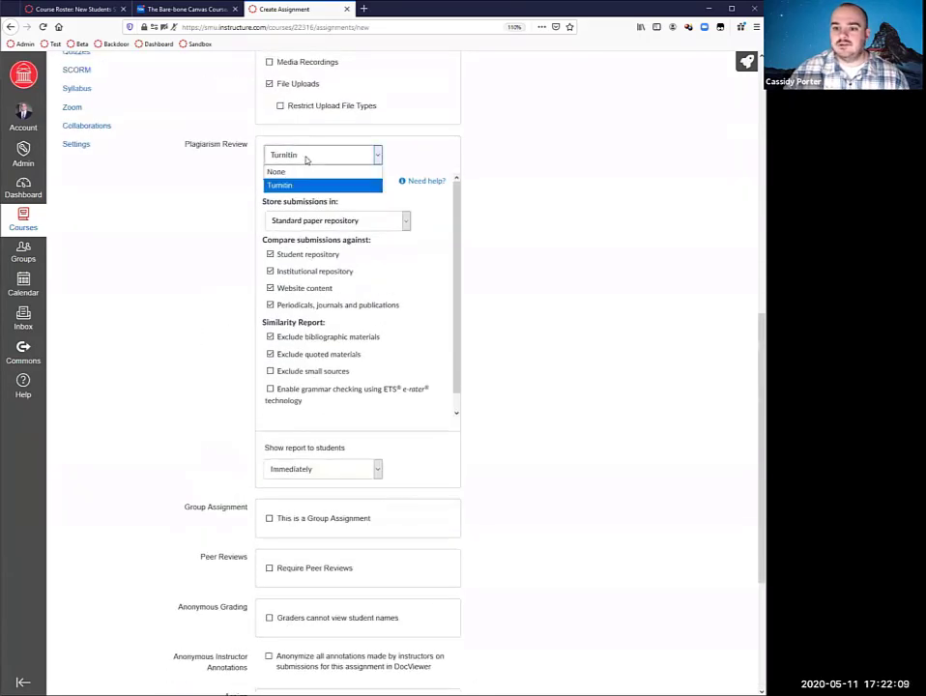
click(300, 172)
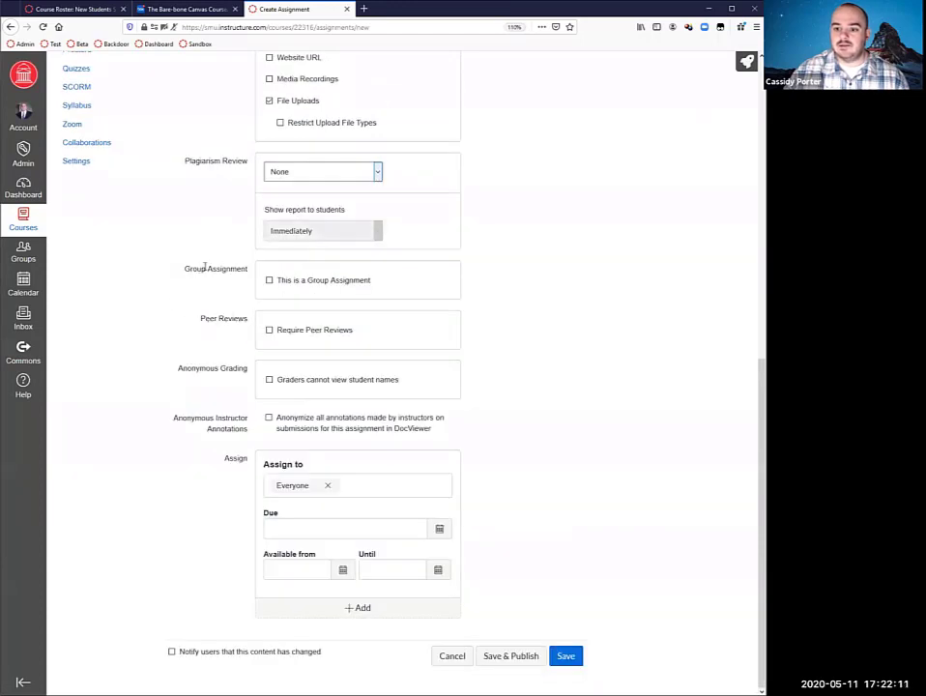
Step: Make this a group assignment and choose "teacher" as its group set
click(203, 264)
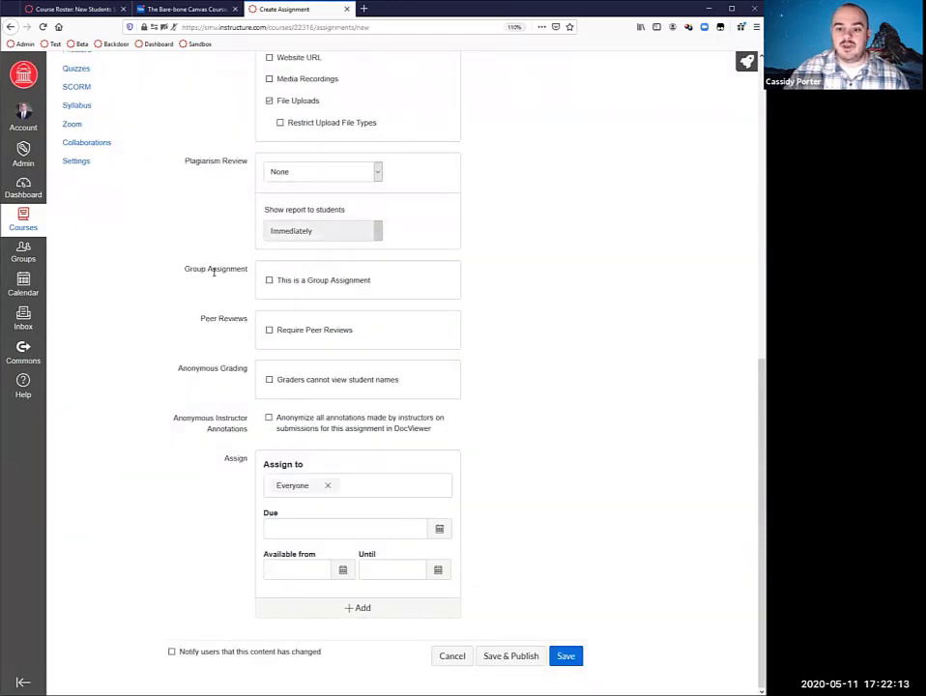
drag(185, 271, 247, 278)
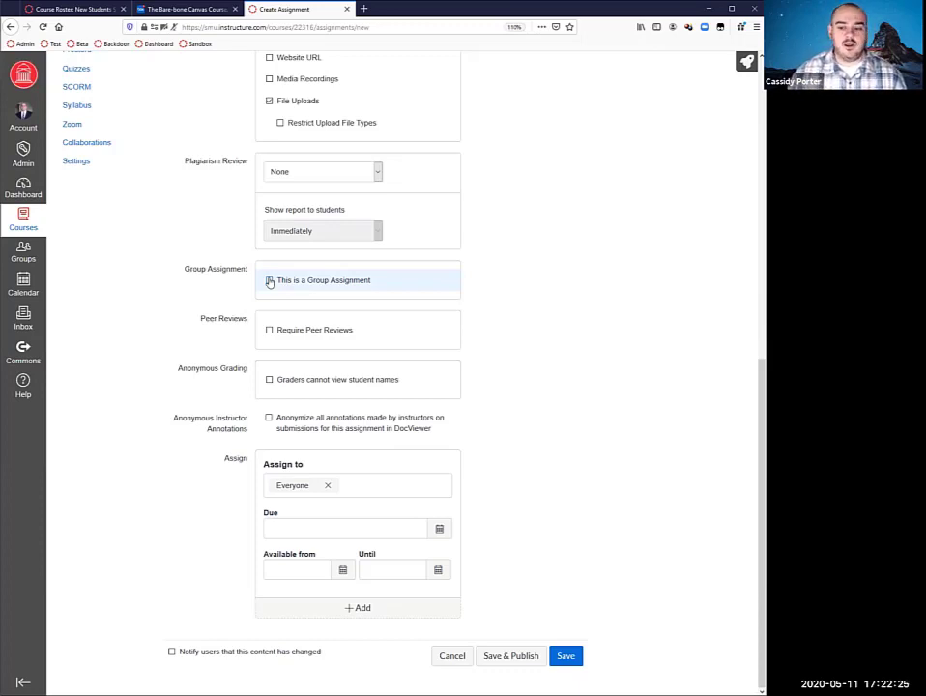
click(269, 281)
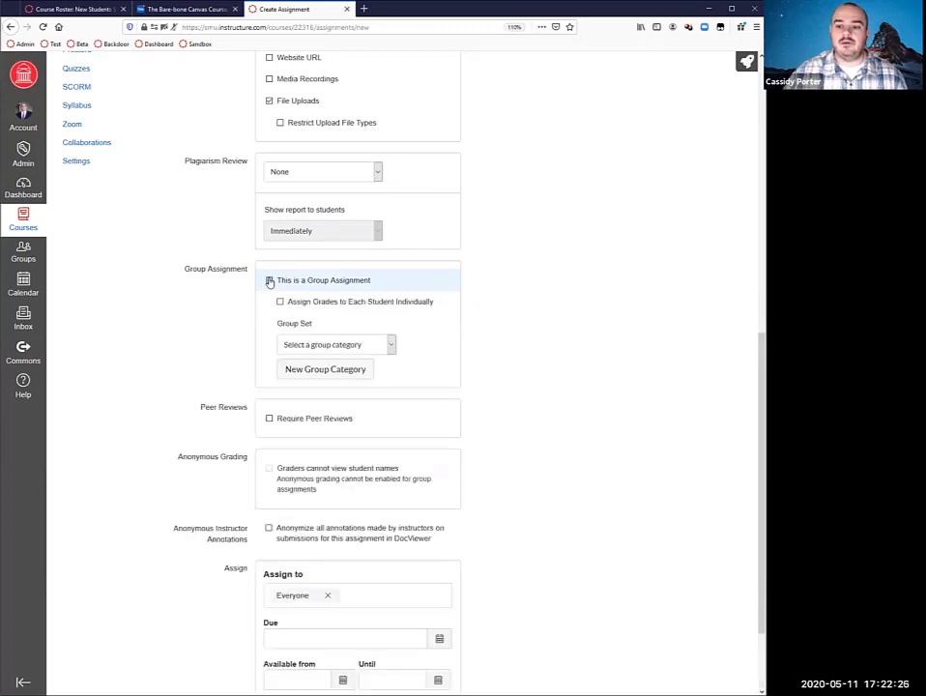
click(314, 346)
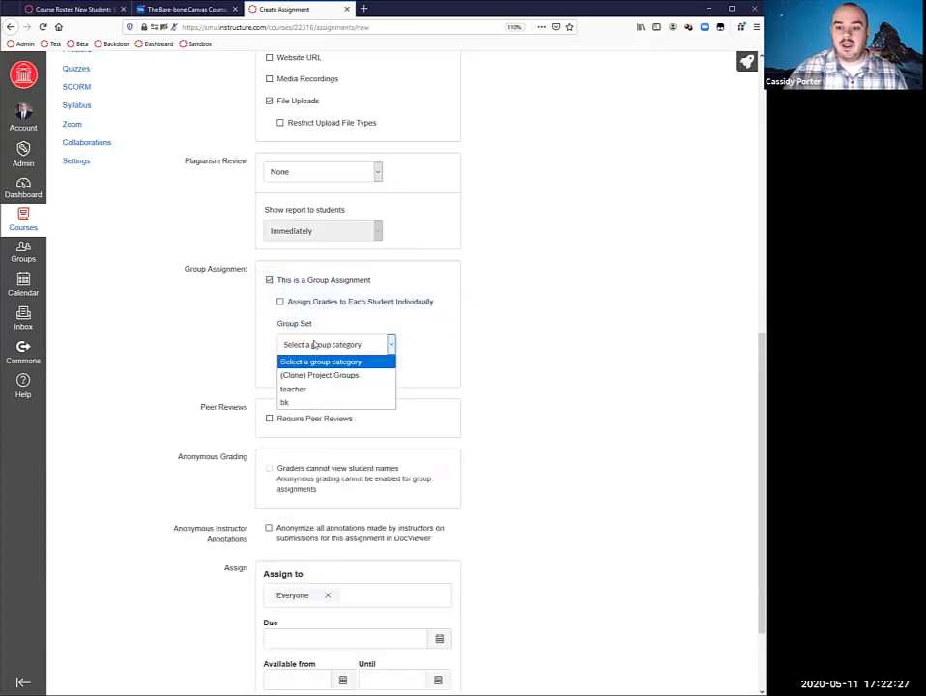
click(327, 392)
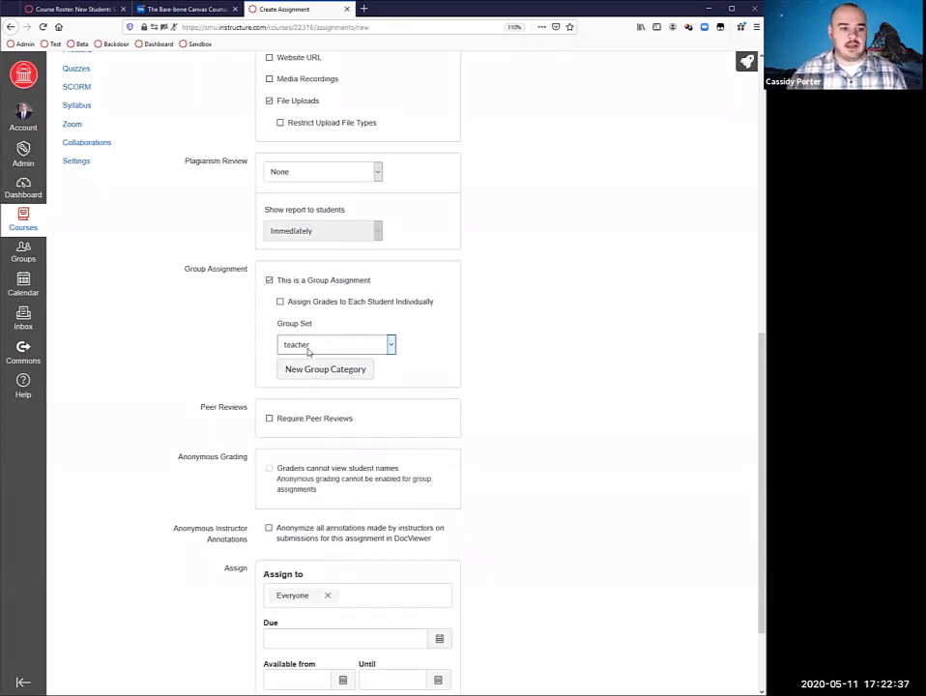
Step: Reset the group set to "Select a group category" and turn off the group assignment option
click(311, 350)
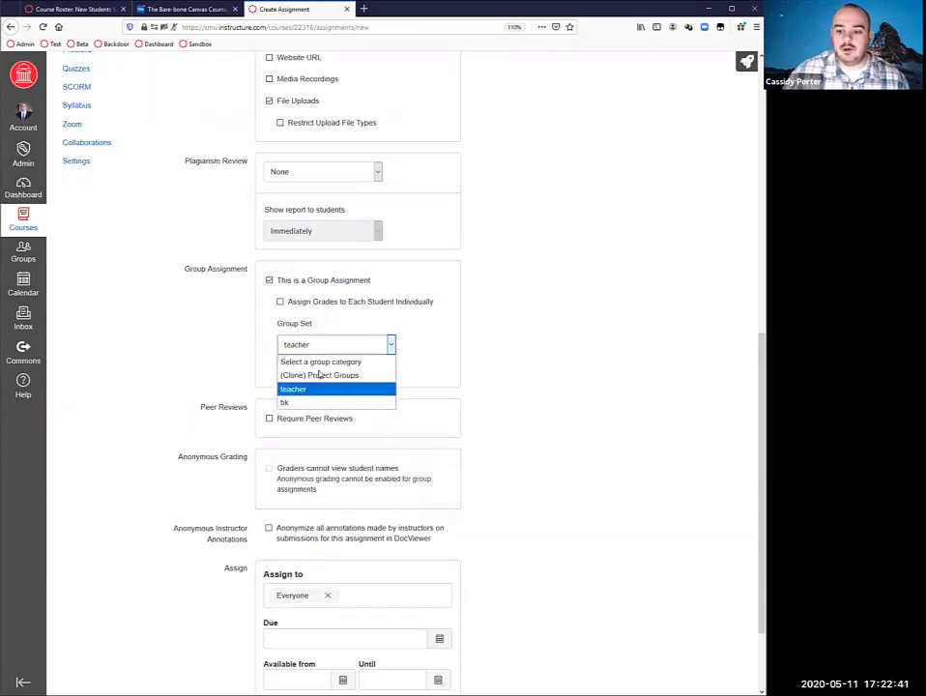
click(323, 363)
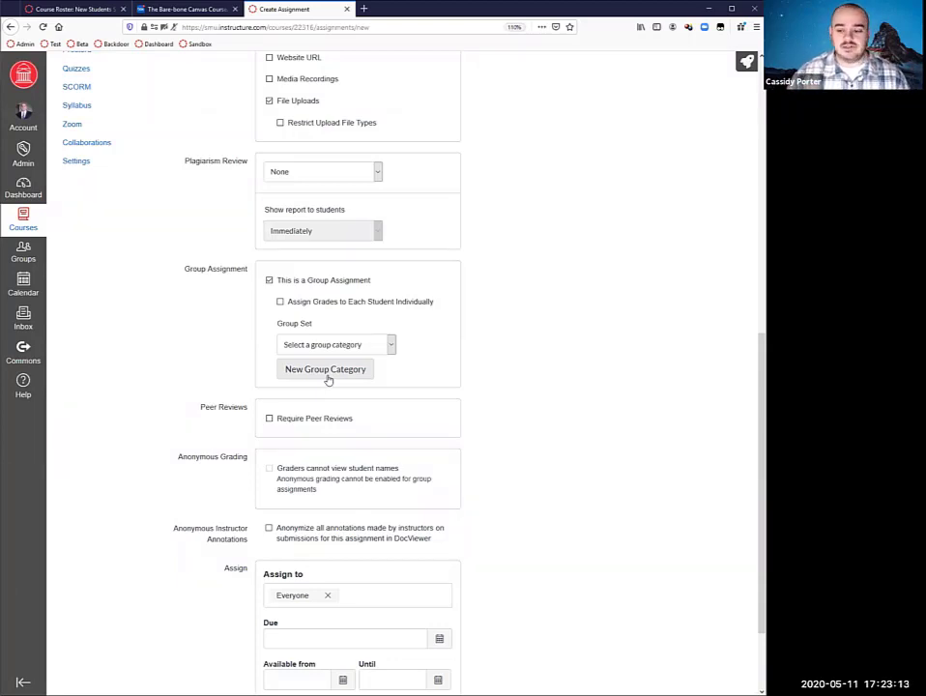
click(268, 281)
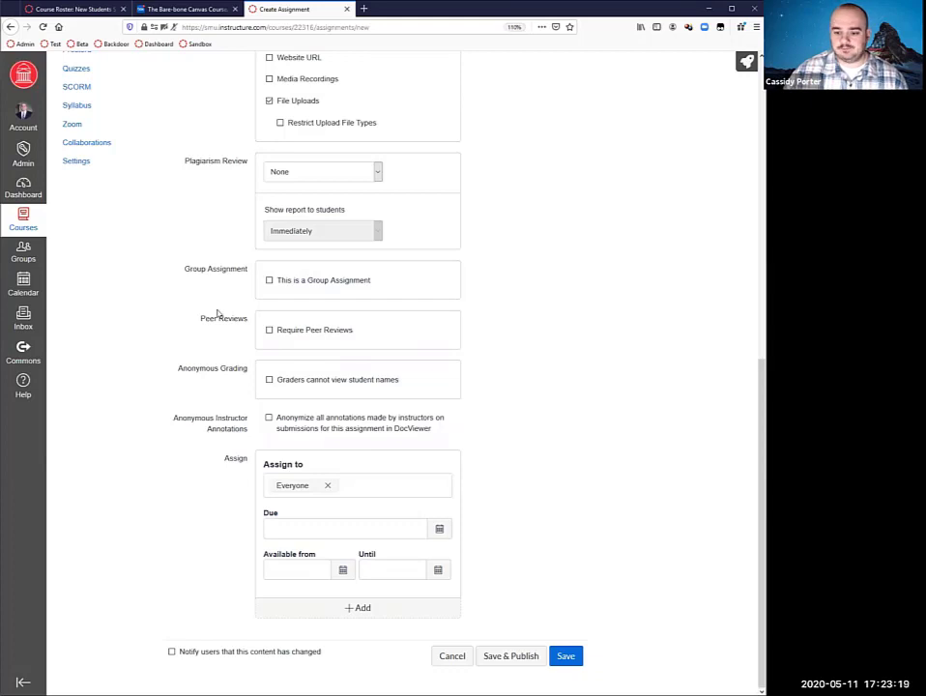
Step: Require peer reviews, assigned automatically, with 2 reviews per user
click(270, 333)
scroll(220, 378, down, 2)
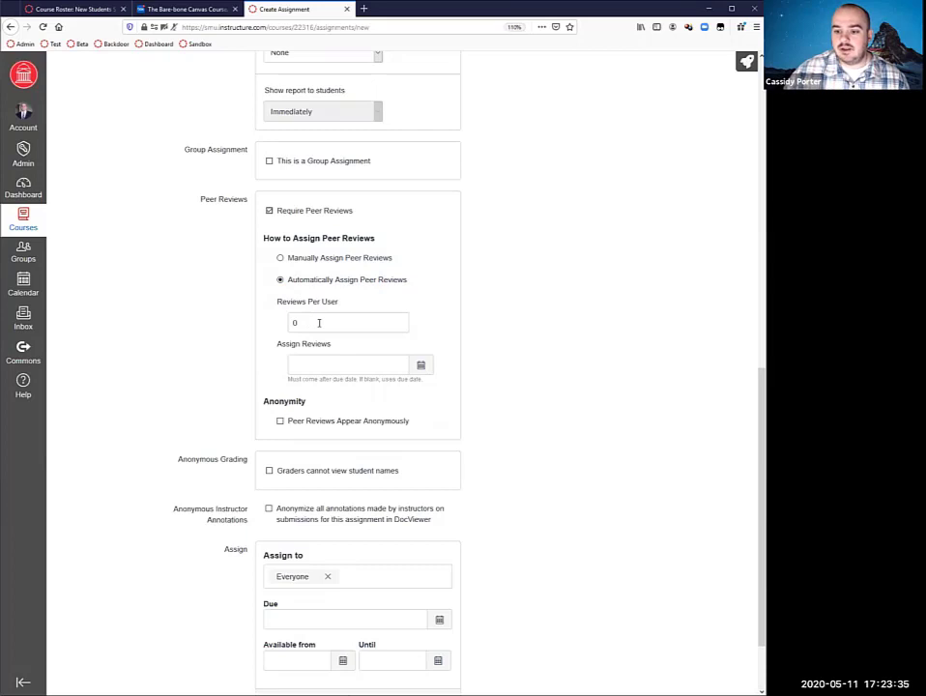
double_click(319, 323)
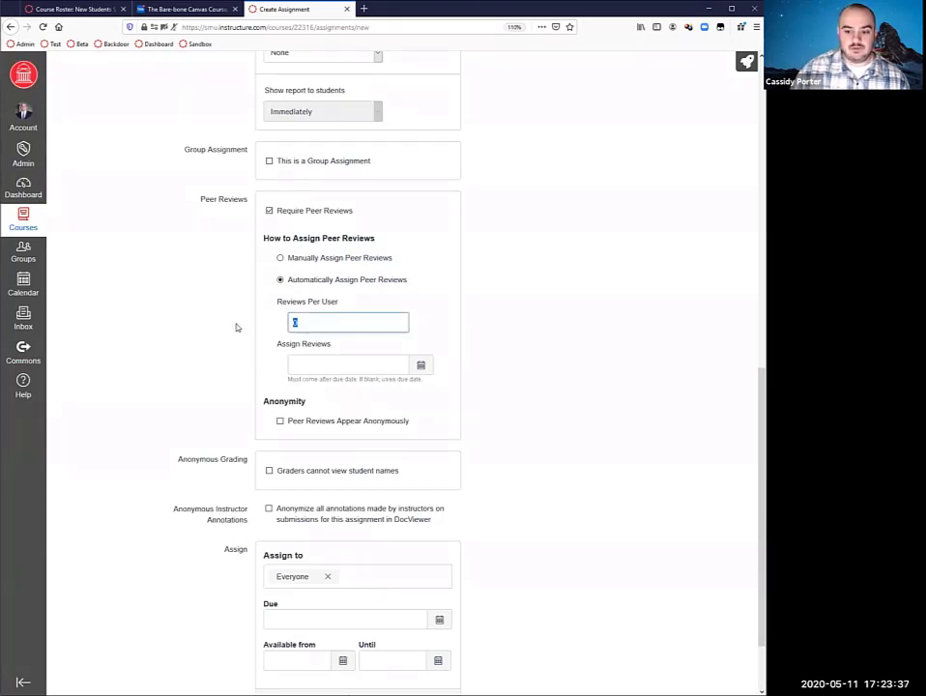
text(2)
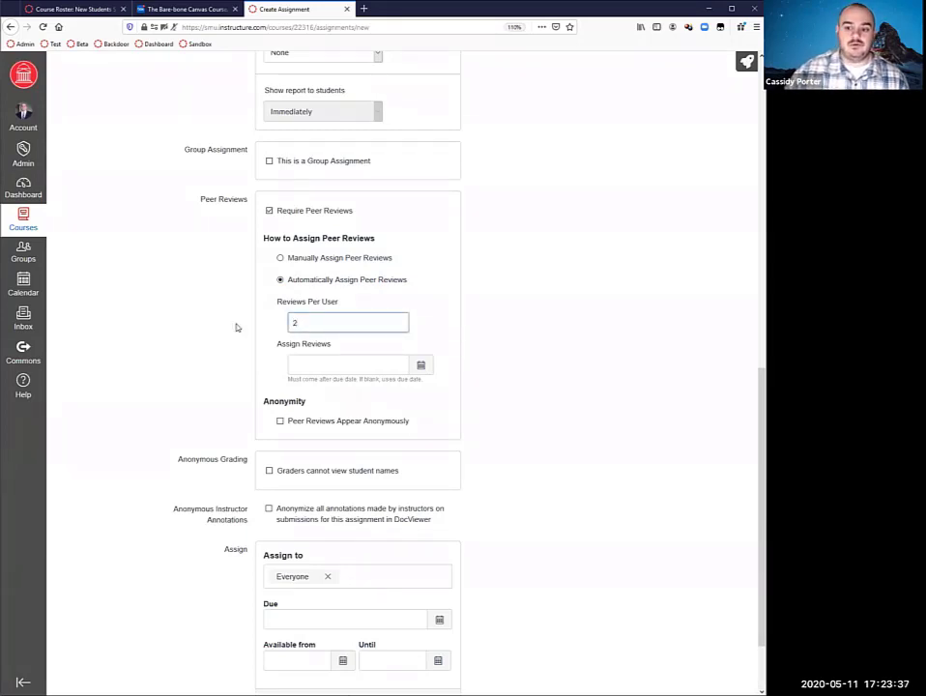
Step: Set the Assign Reviews date to May 15, 2020 5:00 pm, and turn the peer review requirement off again
click(421, 368)
click(392, 450)
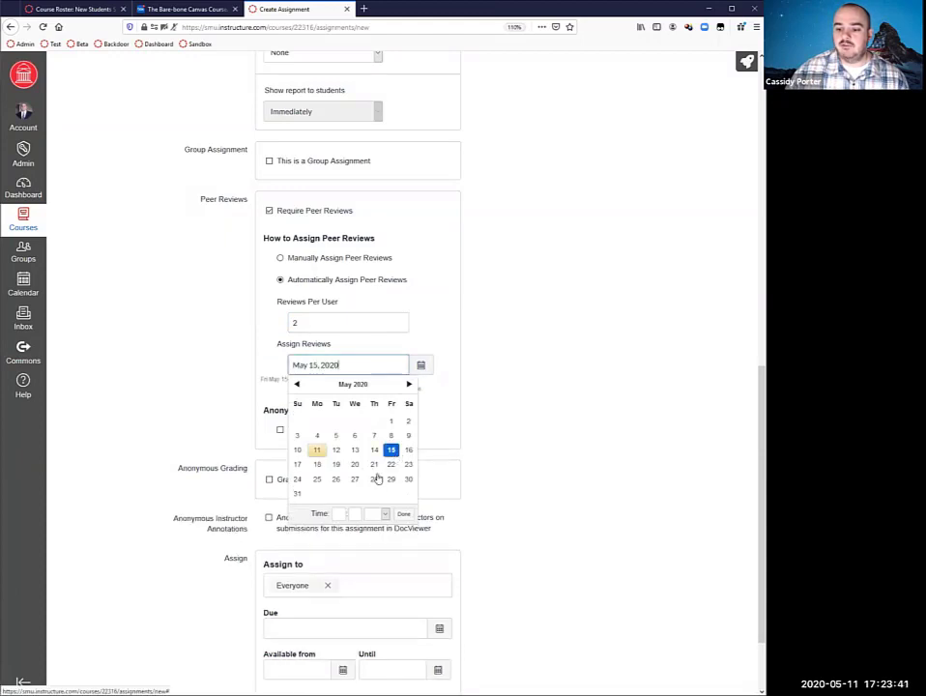
text(5)
key(Tab)
text(00)
key(Tab)
key(p)
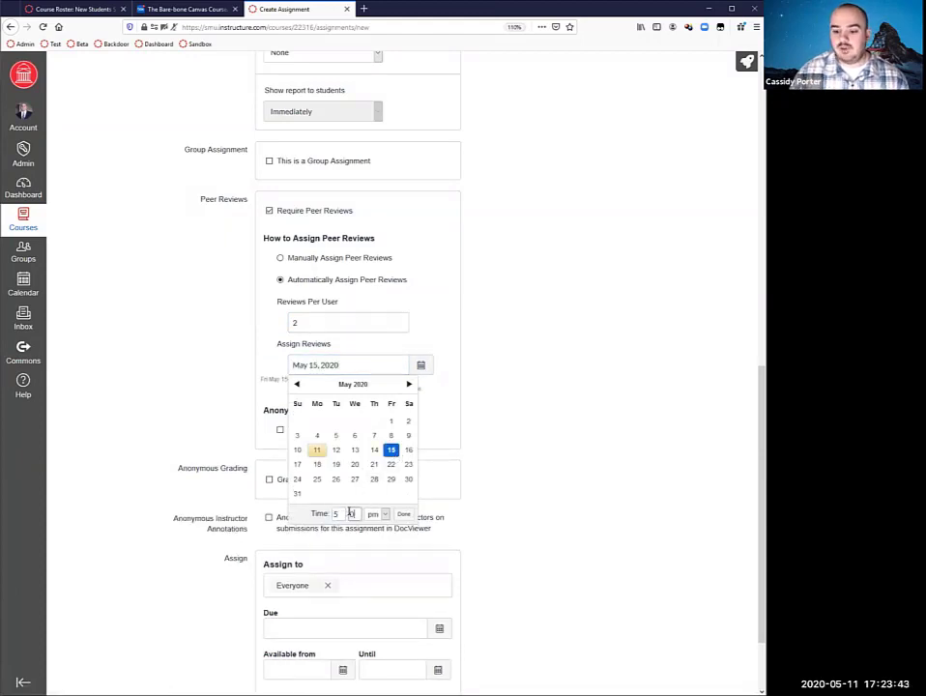
click(404, 518)
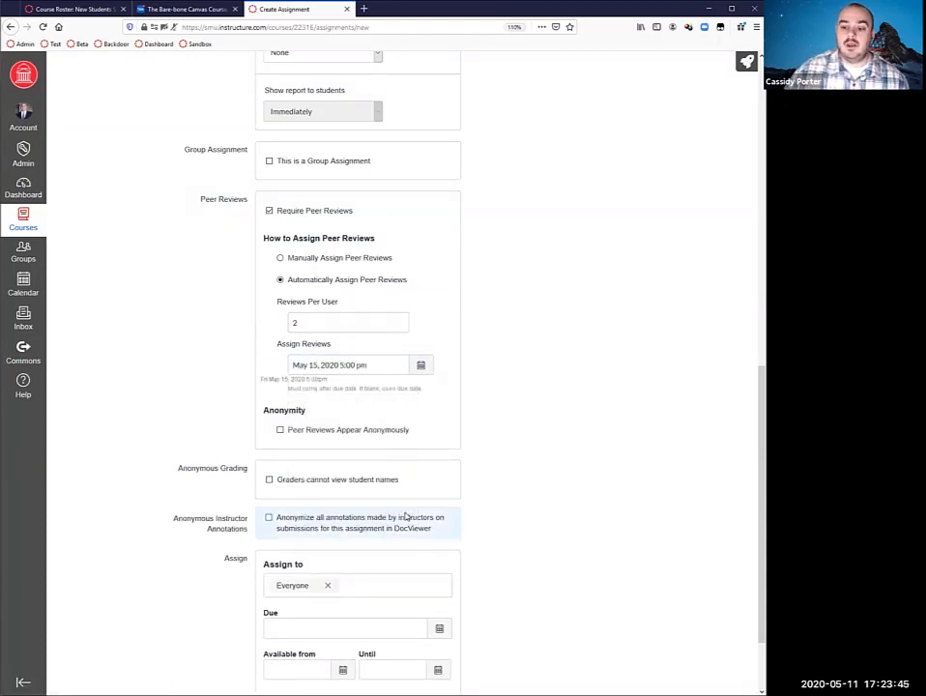
scroll(581, 391, down, 2)
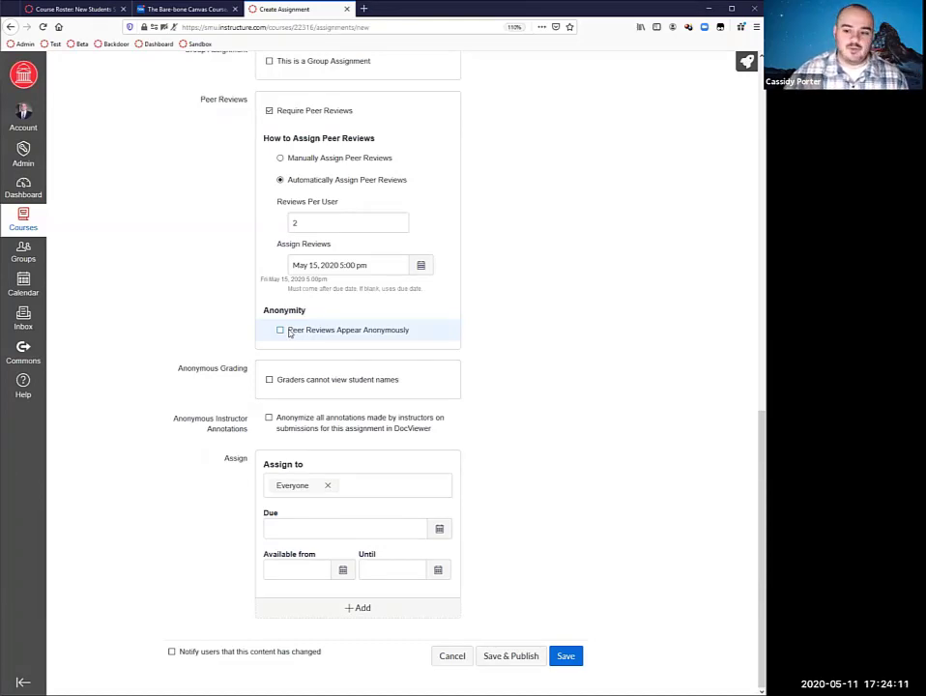
click(270, 111)
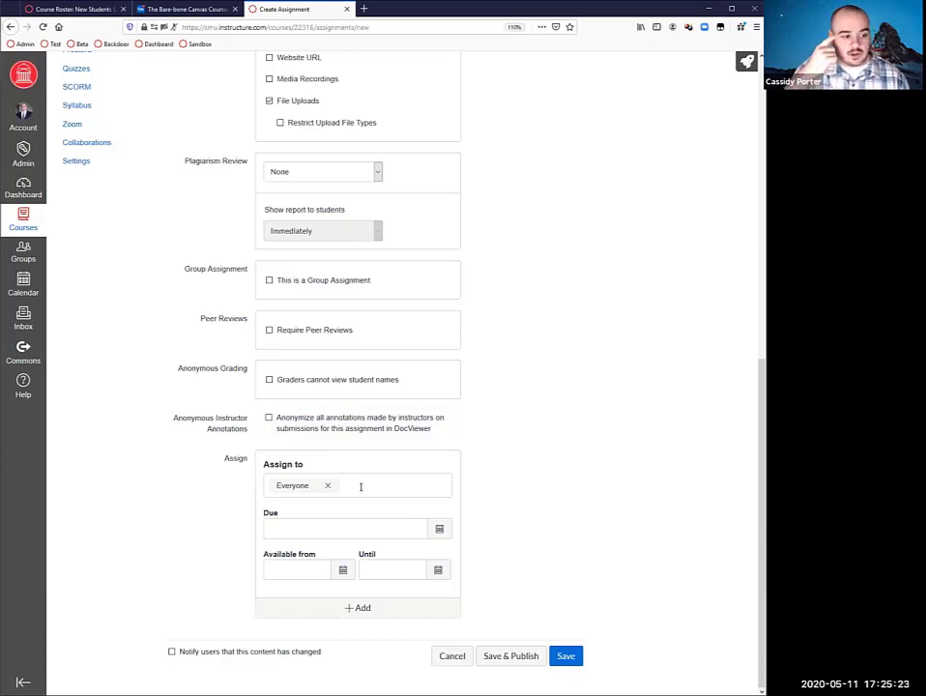
Step: Set the assignment's due date for Everyone to May 13 at 11:59pm
click(446, 538)
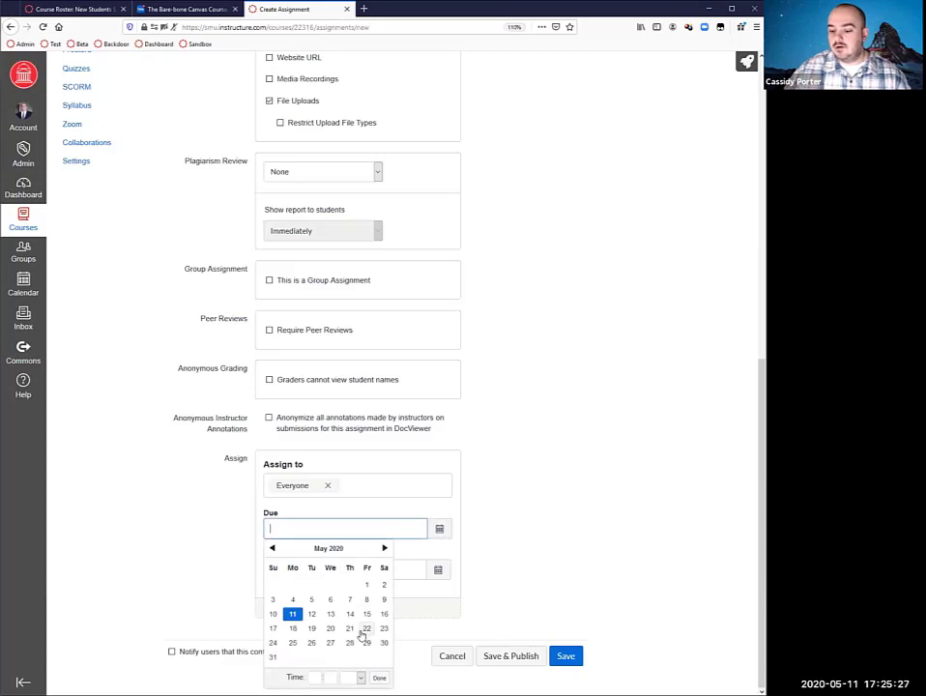
click(331, 614)
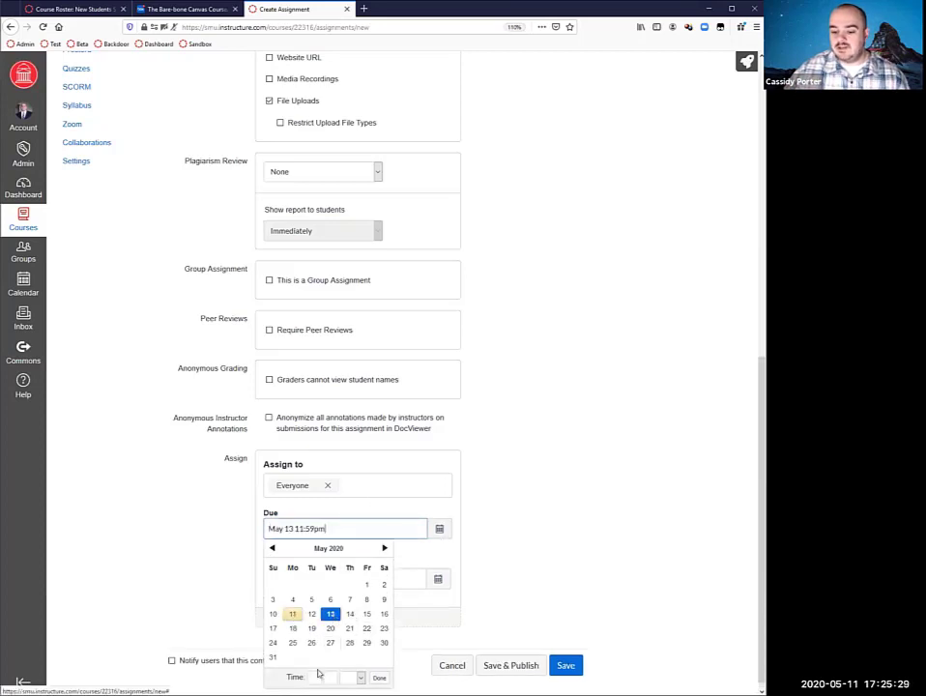
click(316, 677)
text(11)
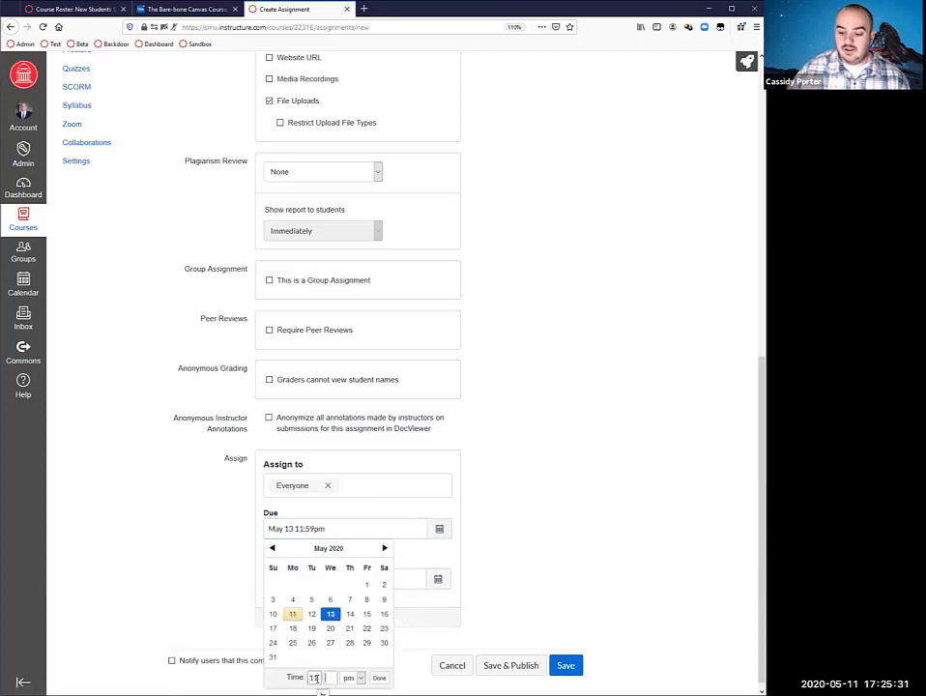
key(Tab)
text(59)
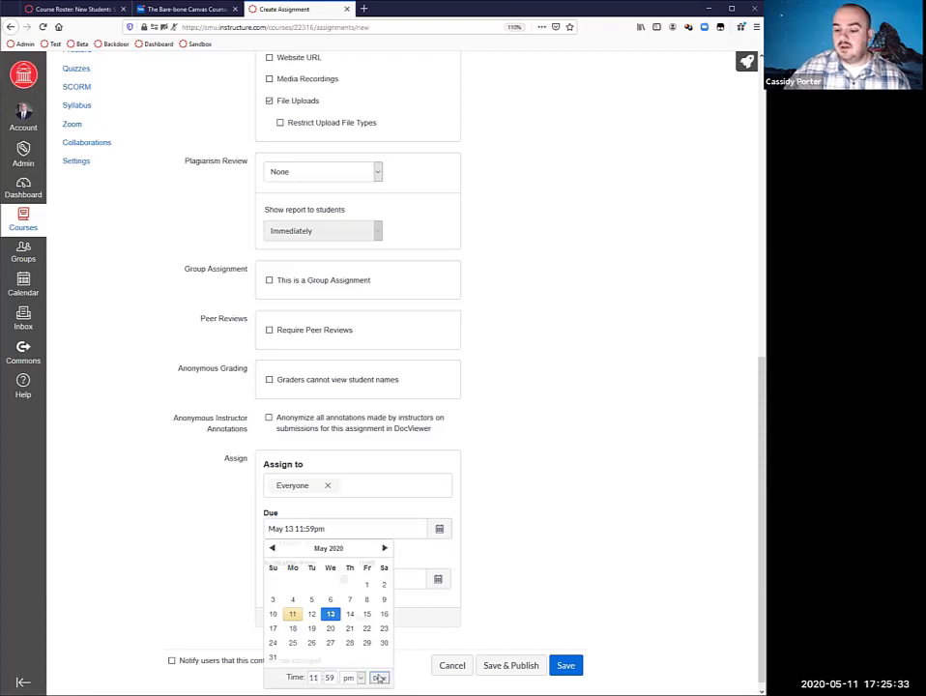
click(379, 679)
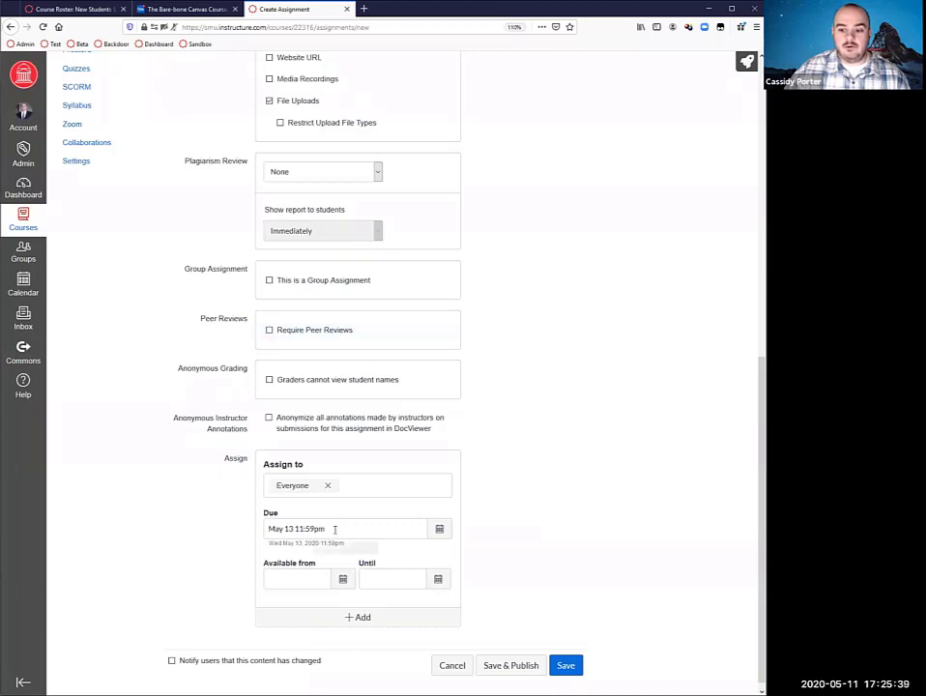
drag(339, 529, 218, 524)
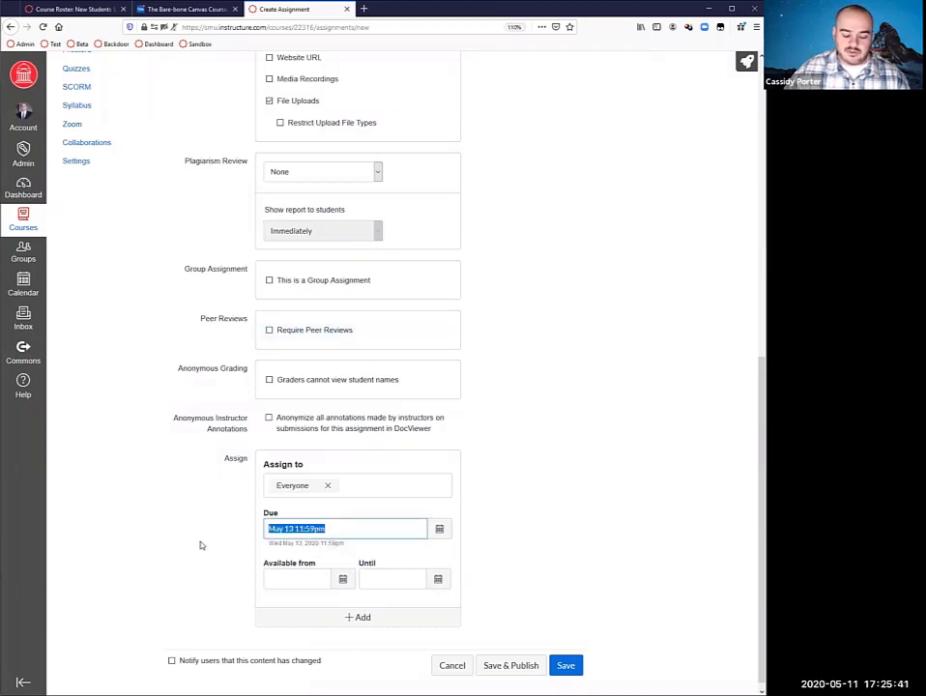
click(201, 546)
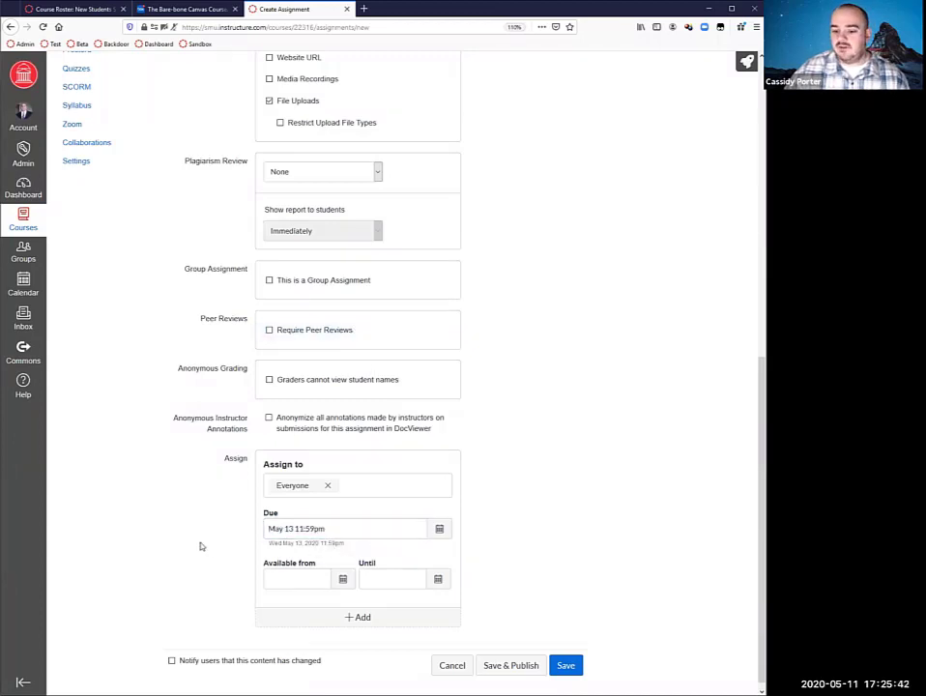
Step: Set the assignment's Available from date to May 8 at 12am
click(325, 580)
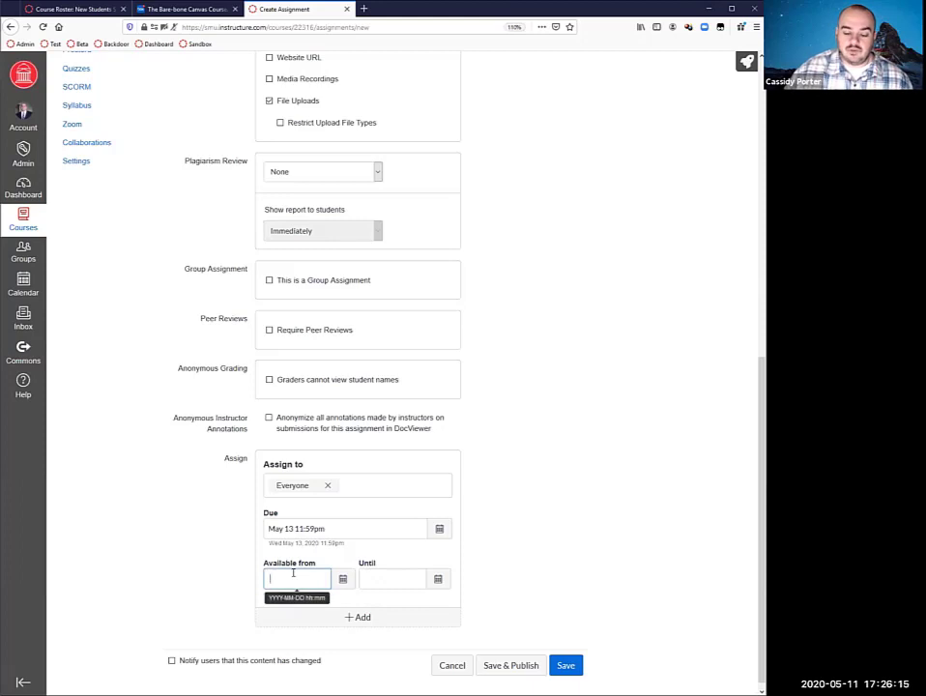
click(342, 578)
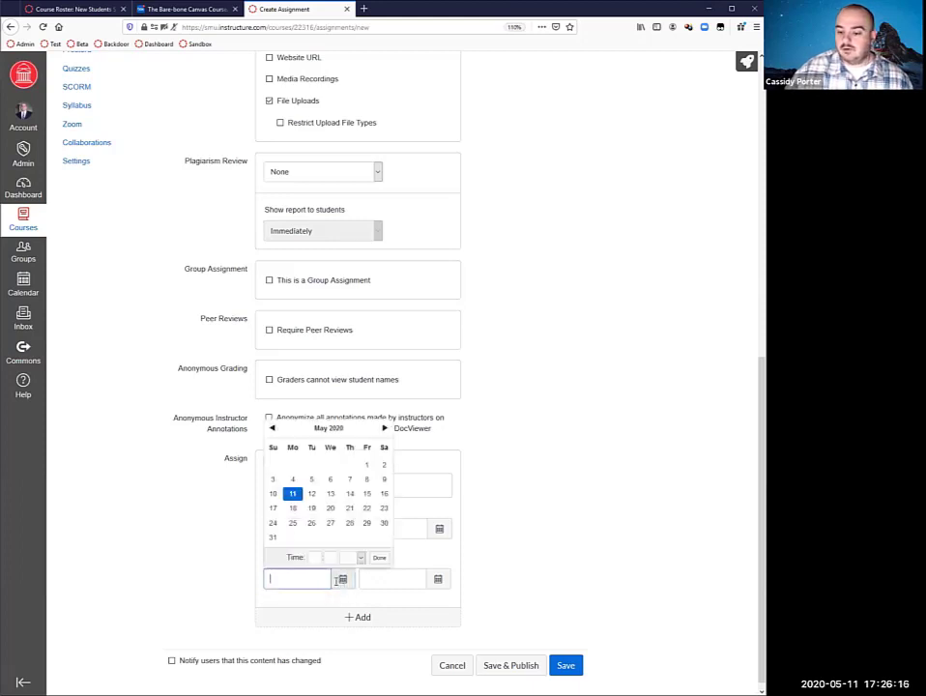
click(367, 480)
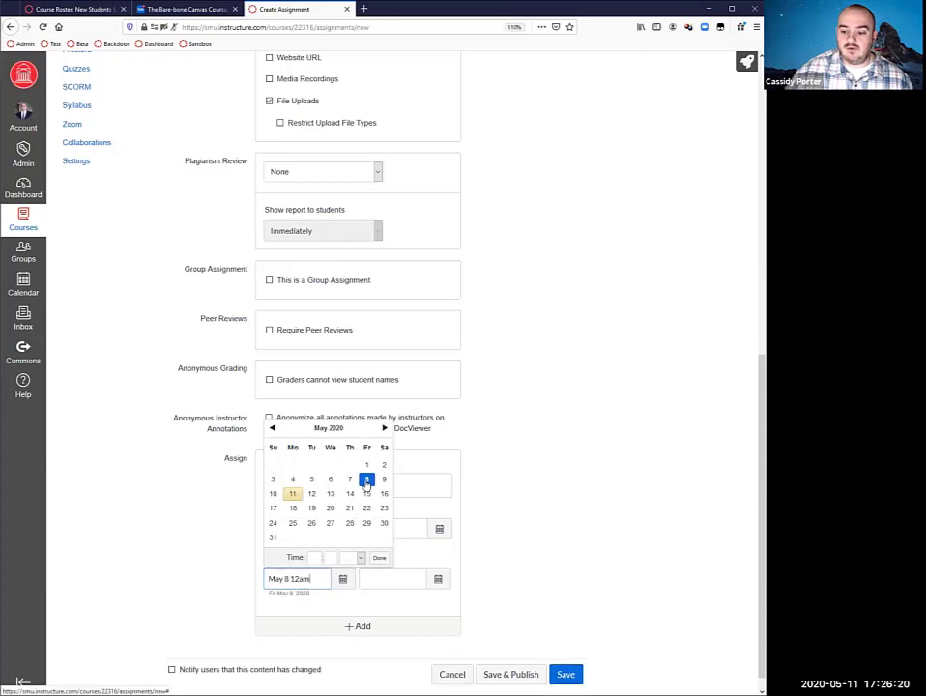
Step: Copy the due date, May 13 11:59pm, into the Until date, keeping it as the due date
click(390, 577)
click(437, 579)
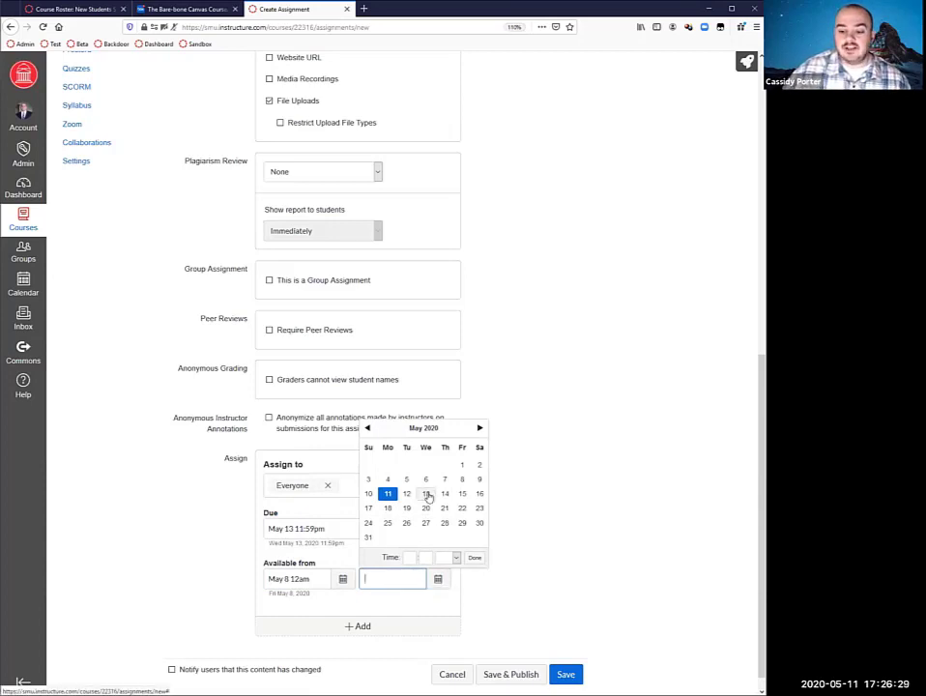
click(349, 528)
drag(349, 529, 215, 529)
key(ctrl+c)
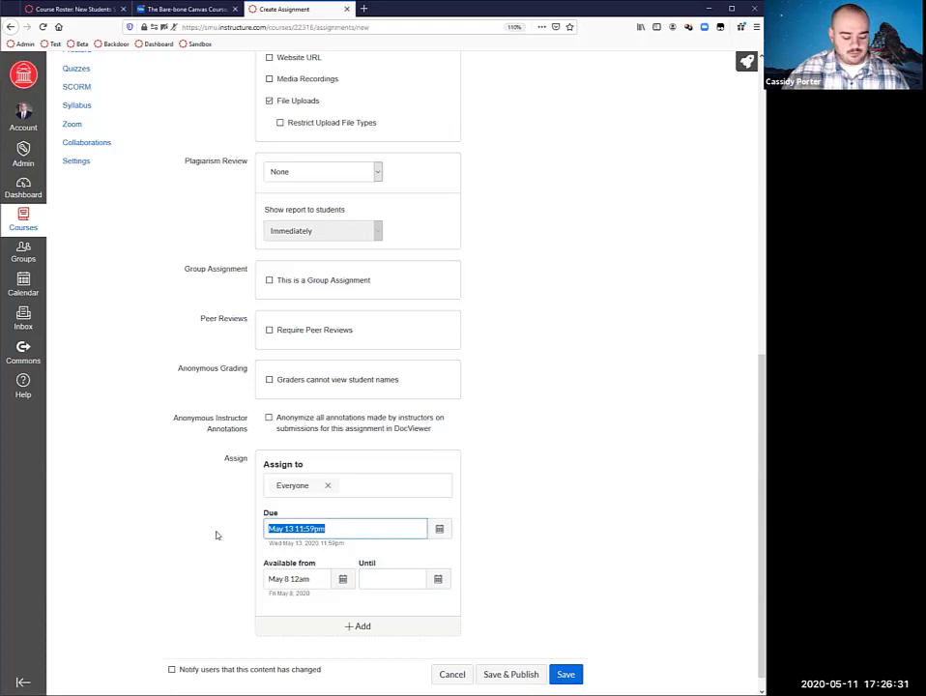
text(2)
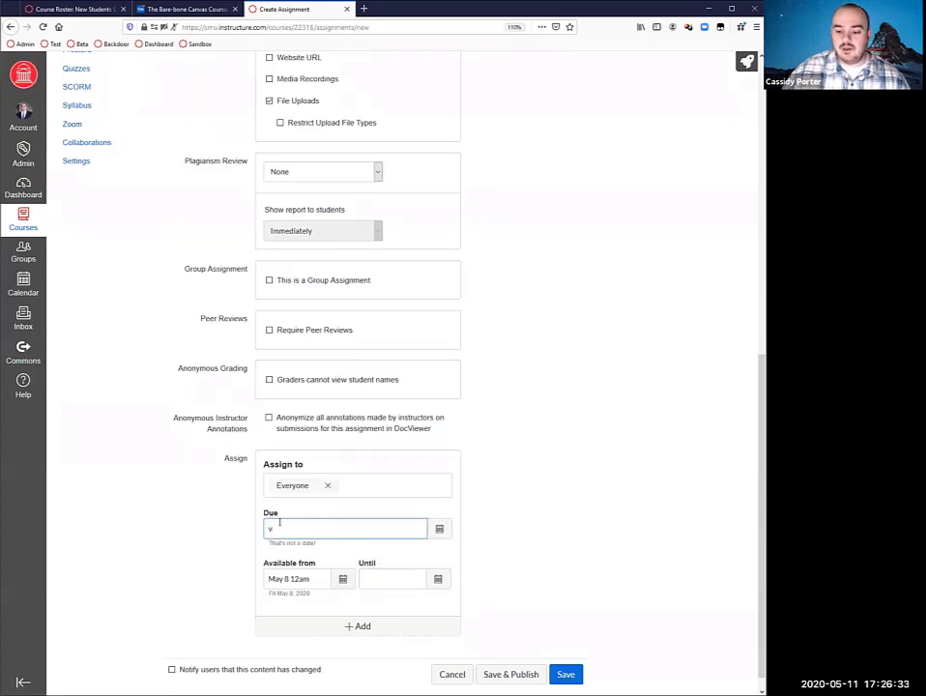
key(ctrl+v)
click(380, 579)
key(ctrl+v)
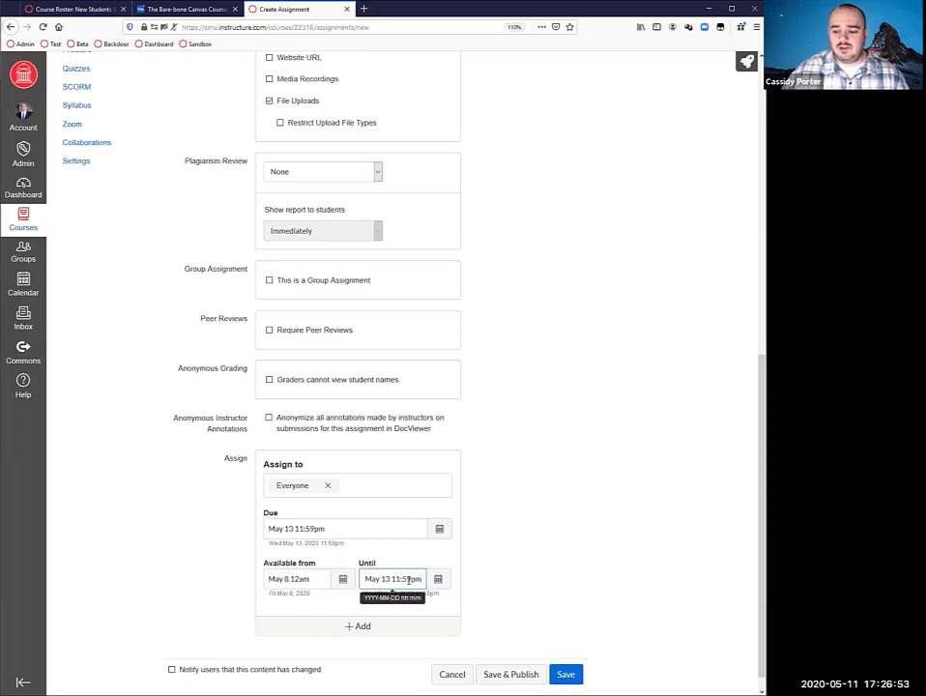
Step: Change the Until date to May 14 at 12:05am
click(437, 583)
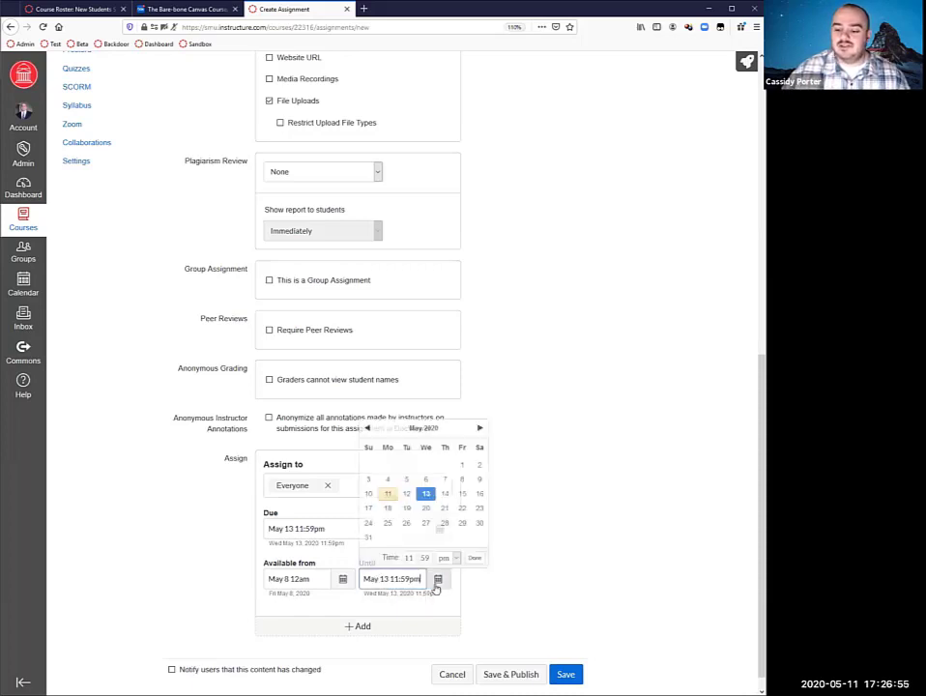
click(445, 494)
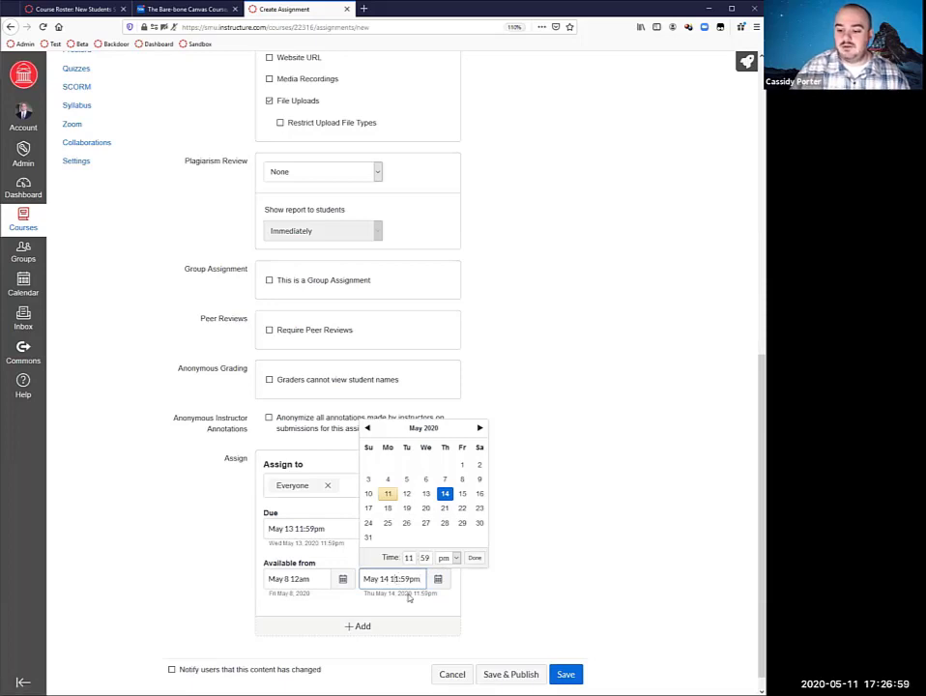
key(shift+Right)
key(shift+Right)
text(12)
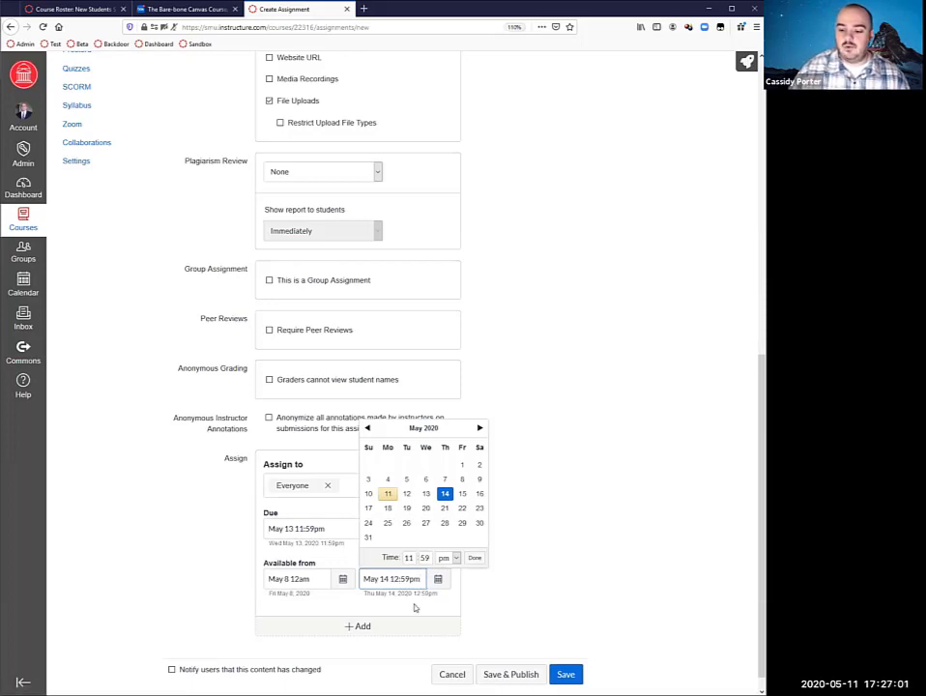
key(Right)
key(shift+Right)
key(shift+Right)
text(05)
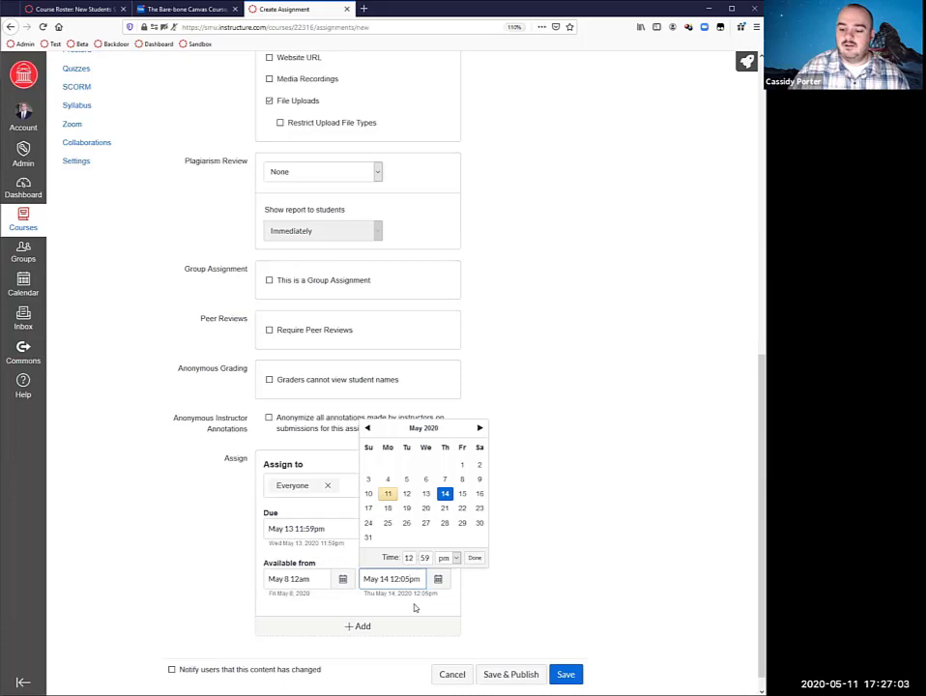
key(shift+Right)
text(a)
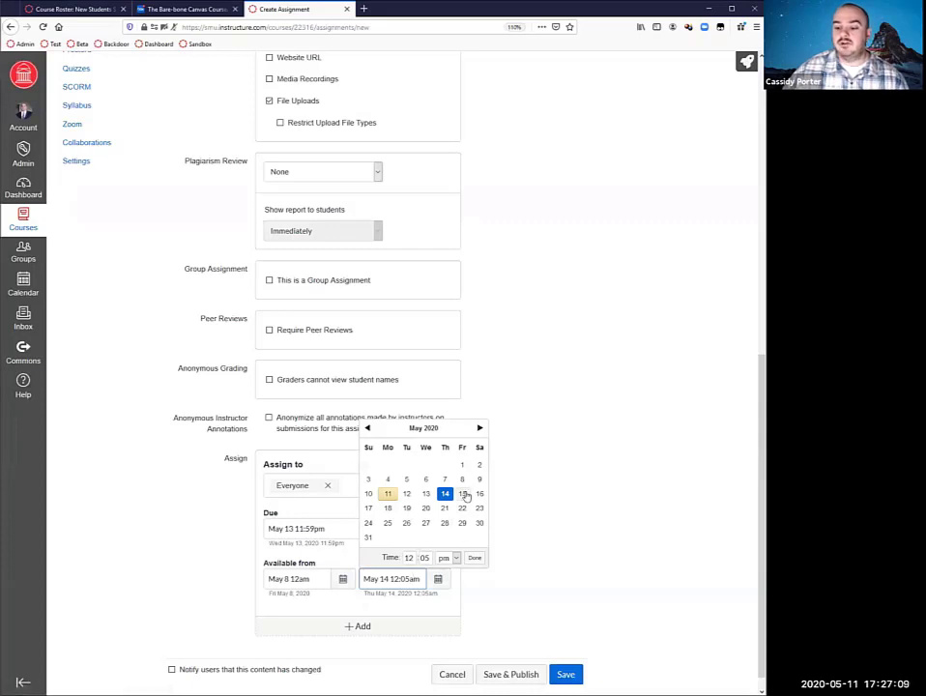
Step: Move the Until date to May 17 at 12:05pm and close the date picker
click(368, 507)
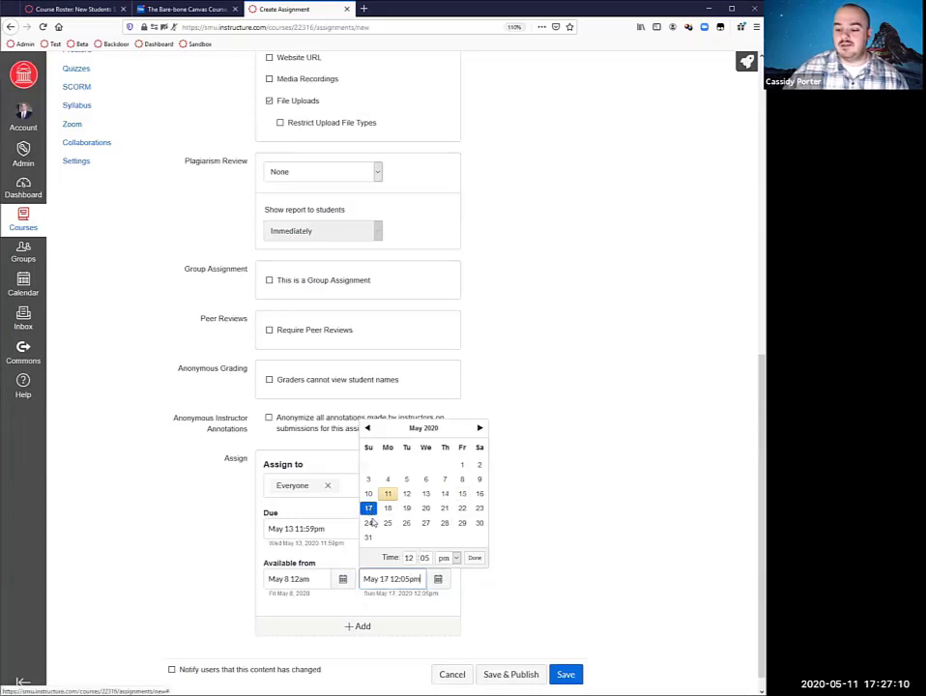
click(475, 559)
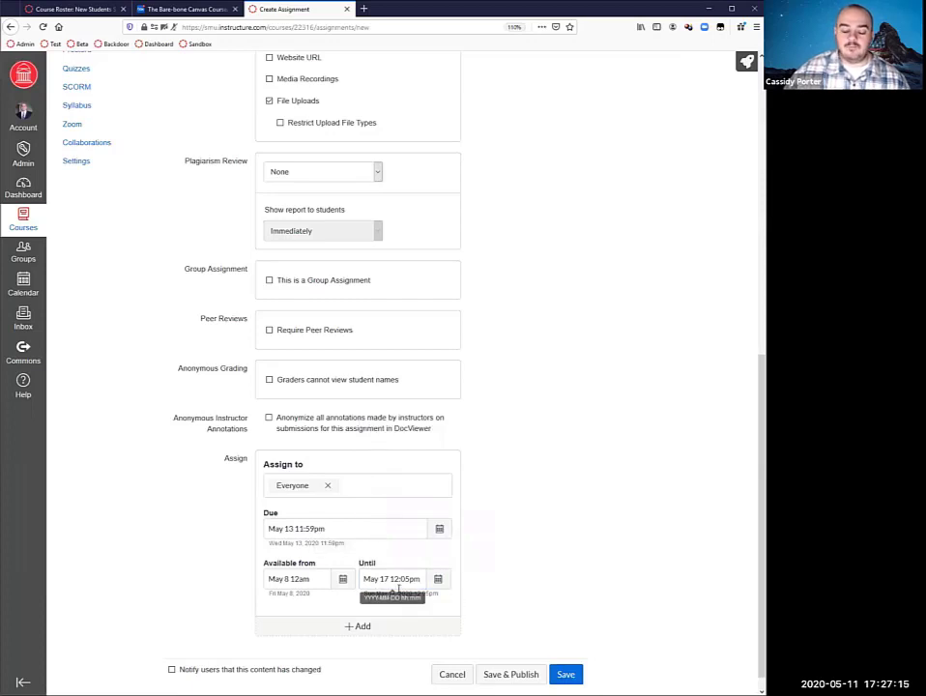
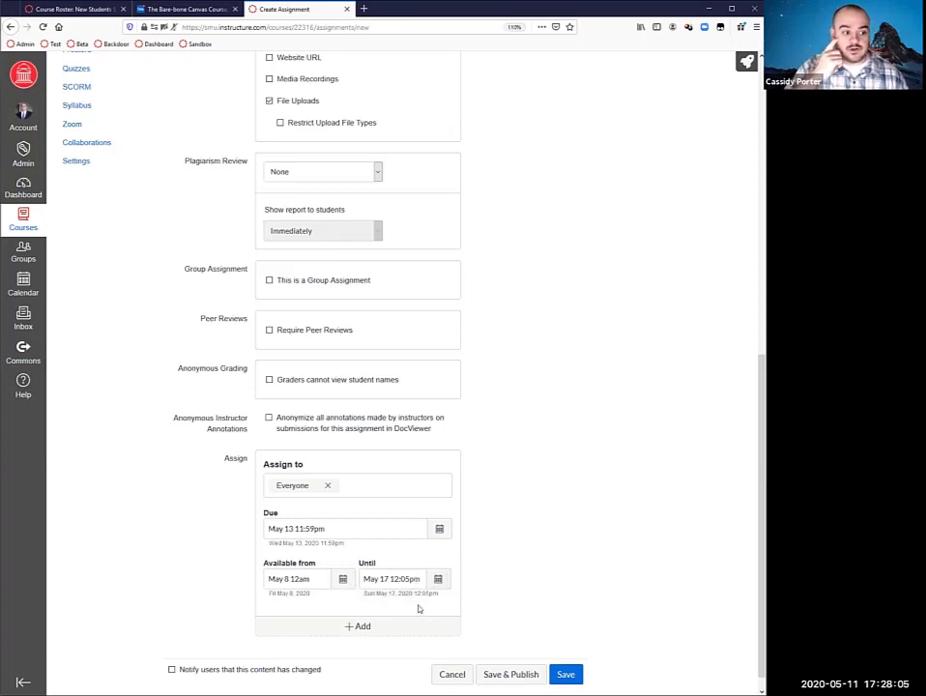
Step: Add a second Assign to entry for the first listed student, due May 14 at 11:59pm
scroll(419, 608, down, 1)
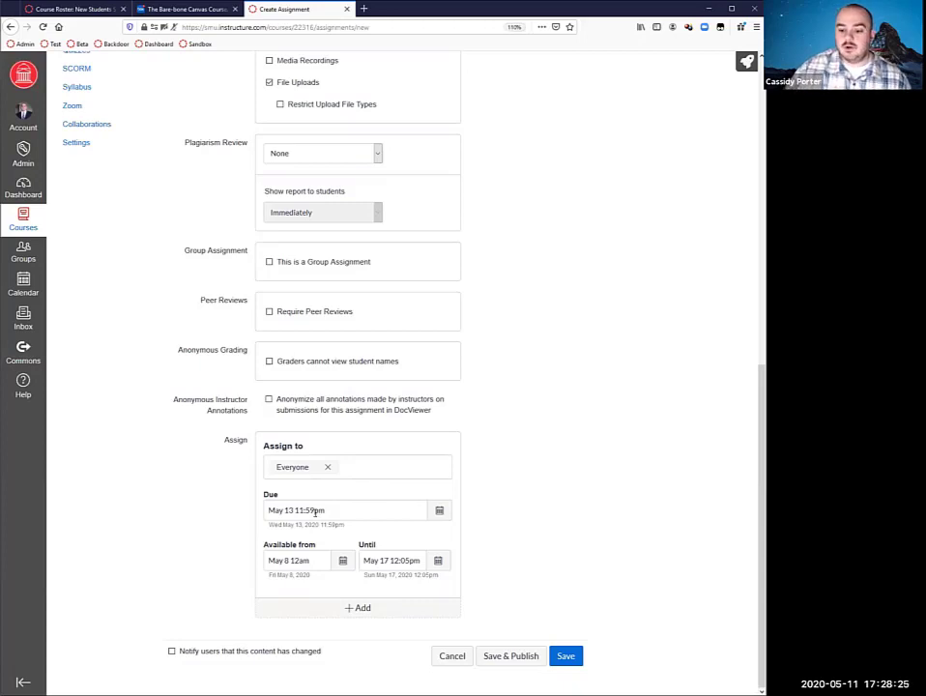
click(349, 609)
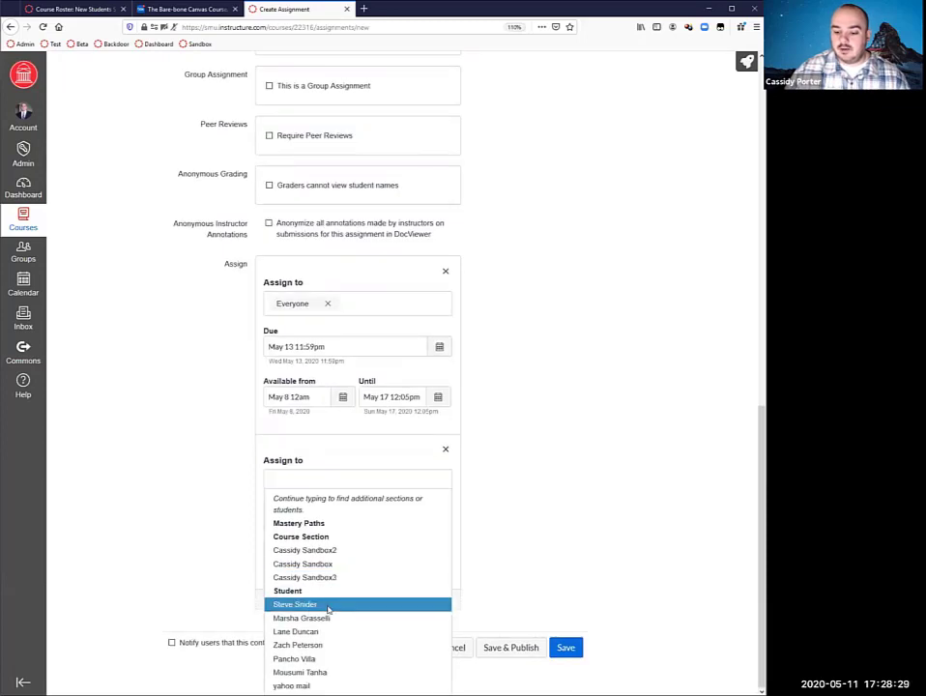
click(349, 605)
click(242, 566)
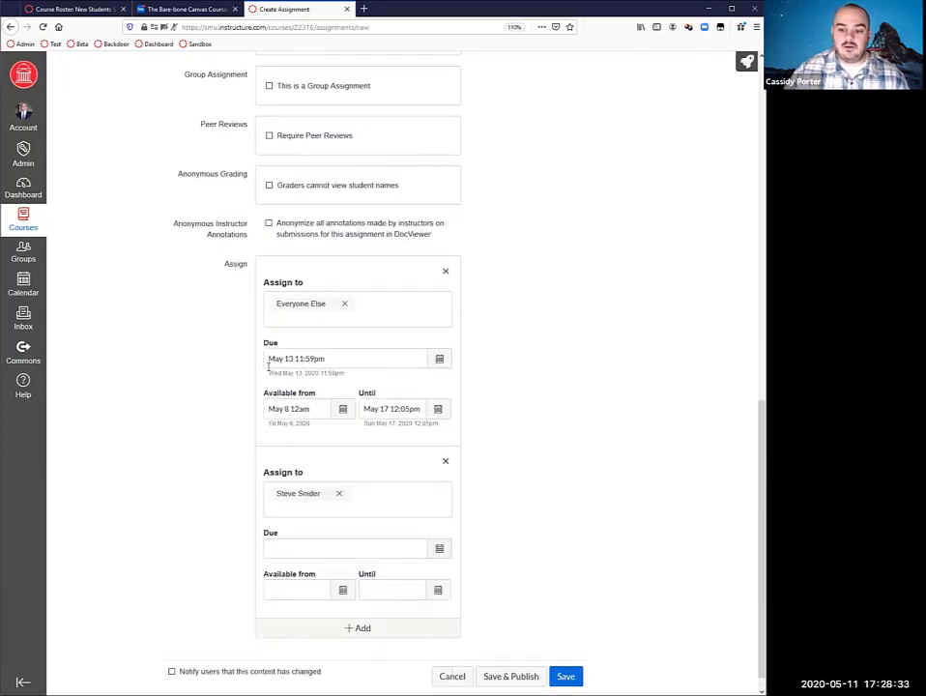
click(438, 549)
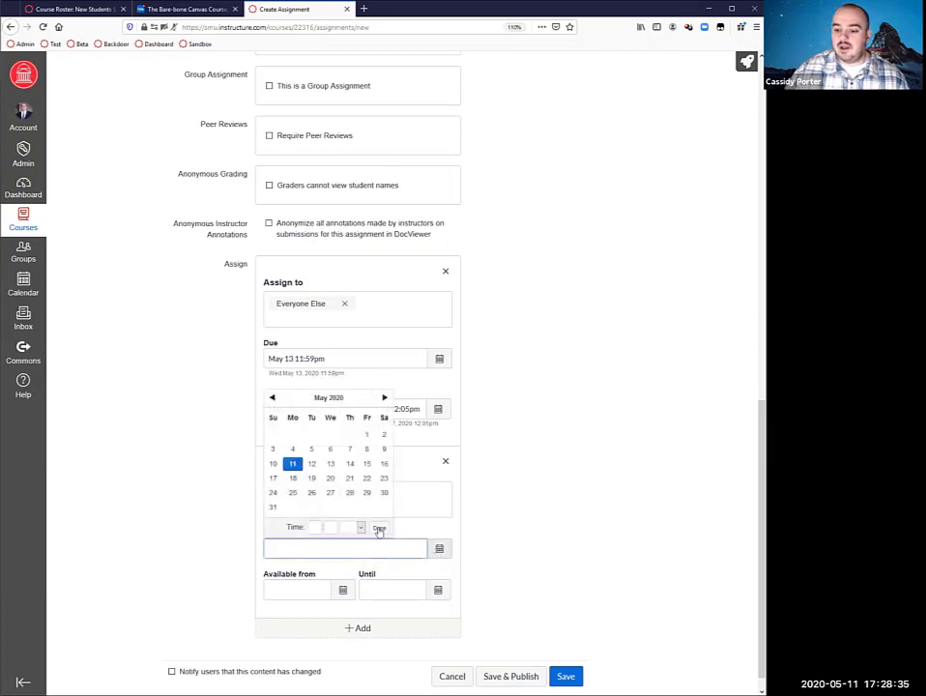
click(350, 464)
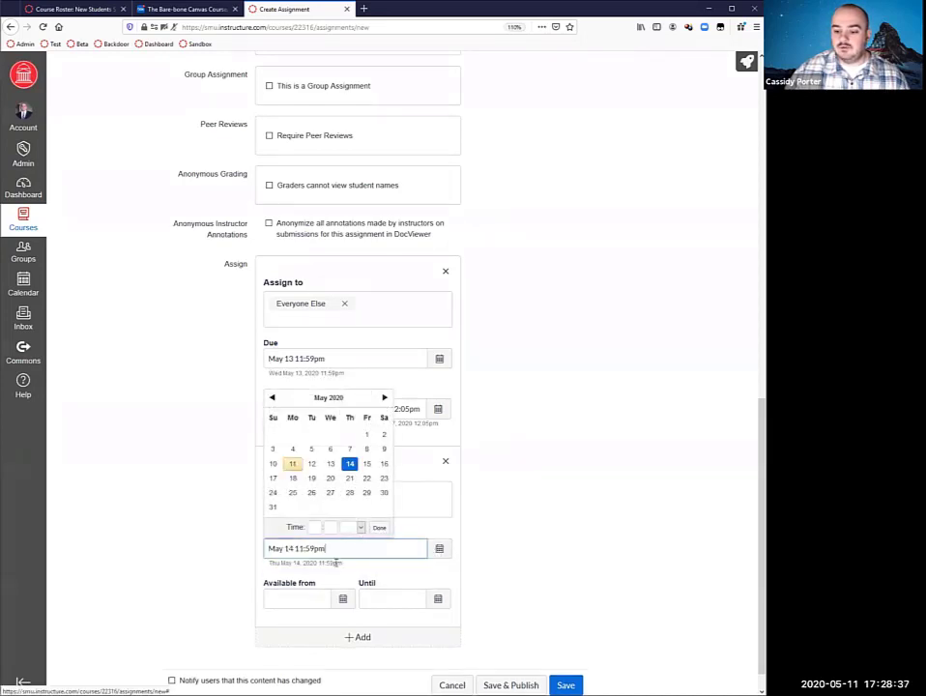
click(398, 570)
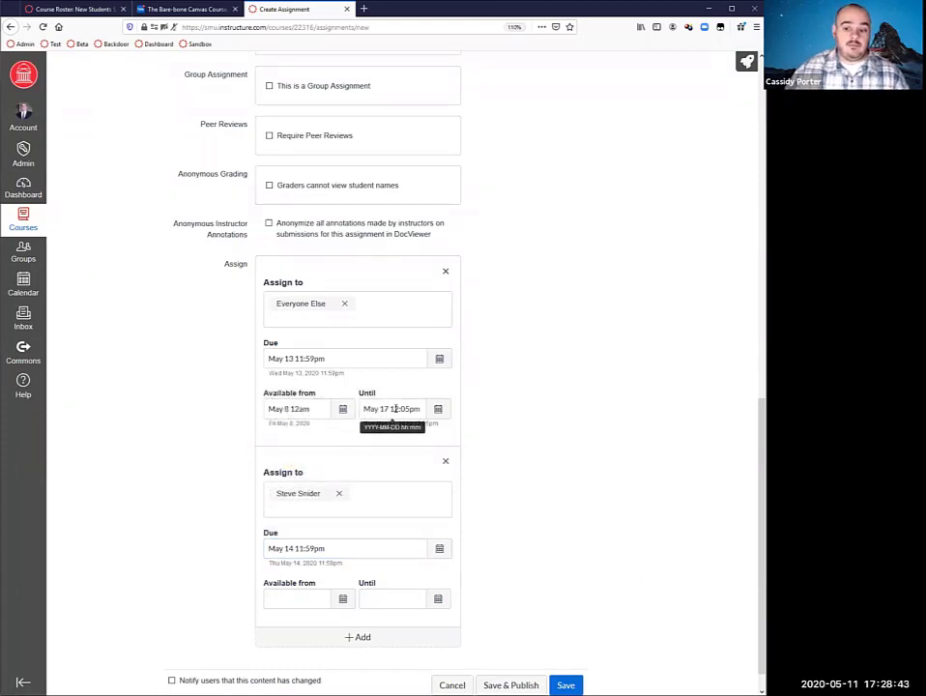
Step: Copy the Until date, May 17 12:05pm, and the Available from date, May 8 12am, into the individual student's entry
triple_click(391, 410)
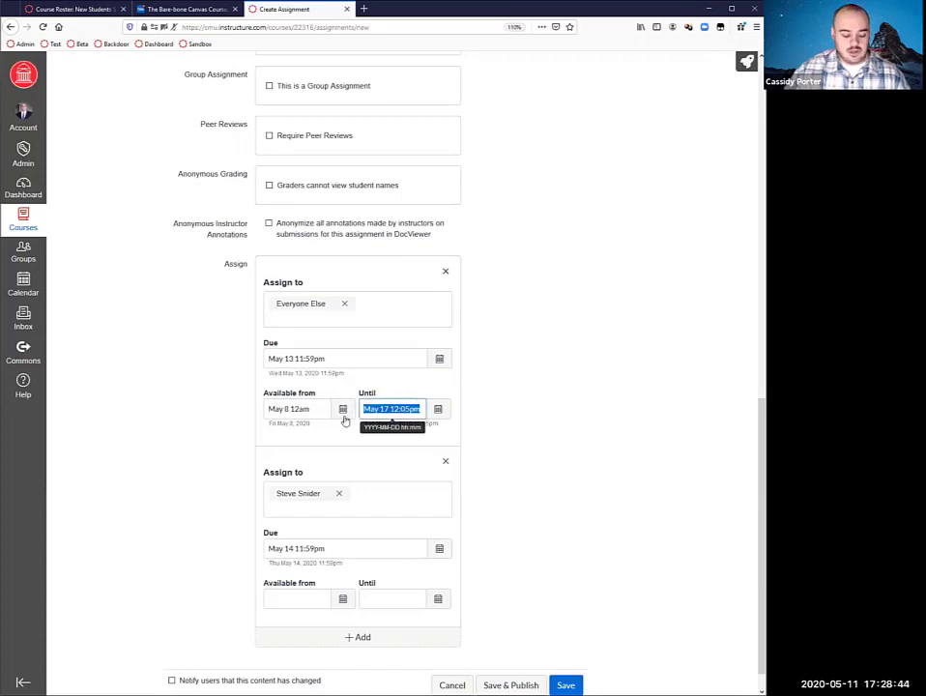
key(ctrl+c)
click(400, 599)
key(ctrl+v)
click(302, 600)
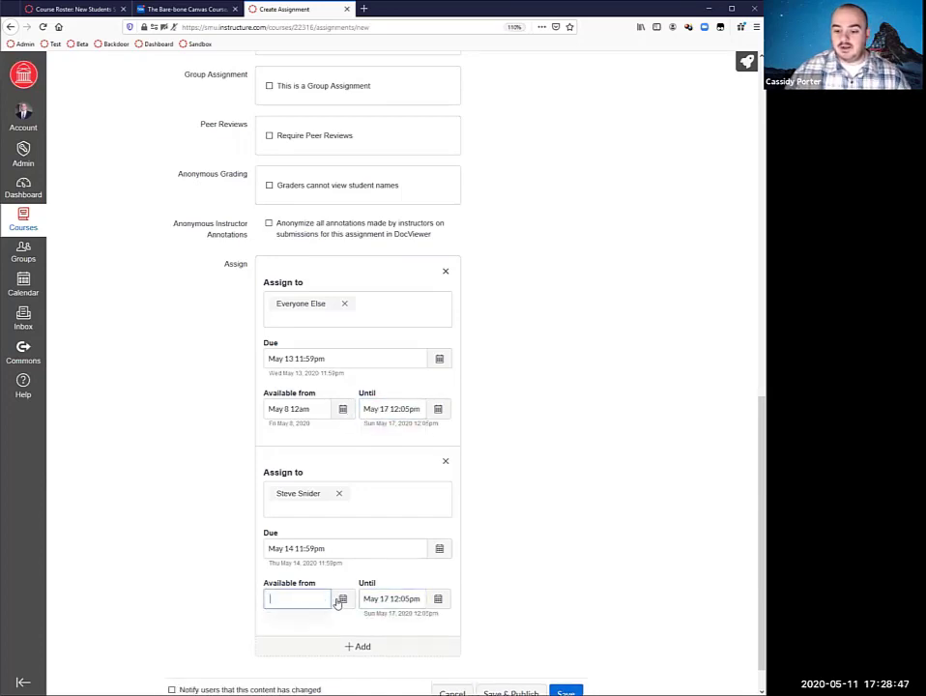
triple_click(290, 409)
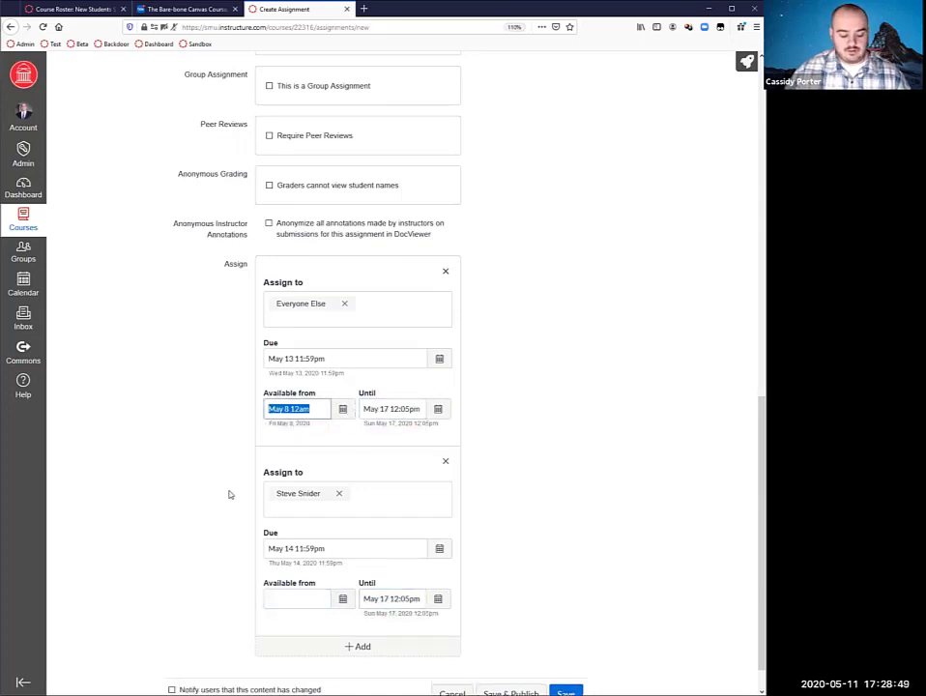
key(ctrl+c)
click(289, 599)
key(ctrl+v)
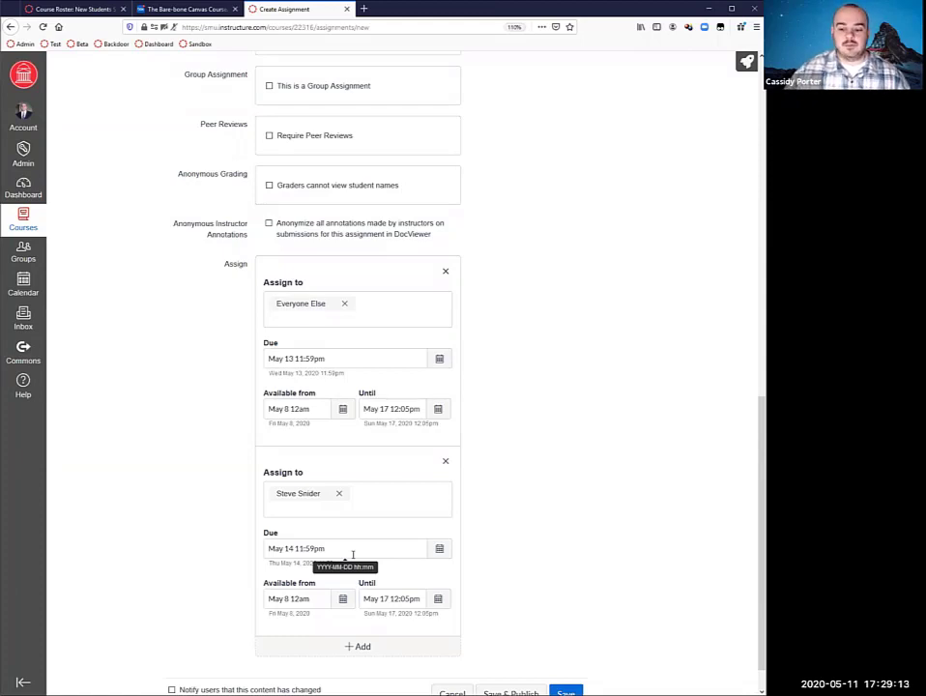
Step: Remove the individual student's entry and reassign the remaining entry from Everyone to the Sandbox2 section
click(446, 462)
click(581, 522)
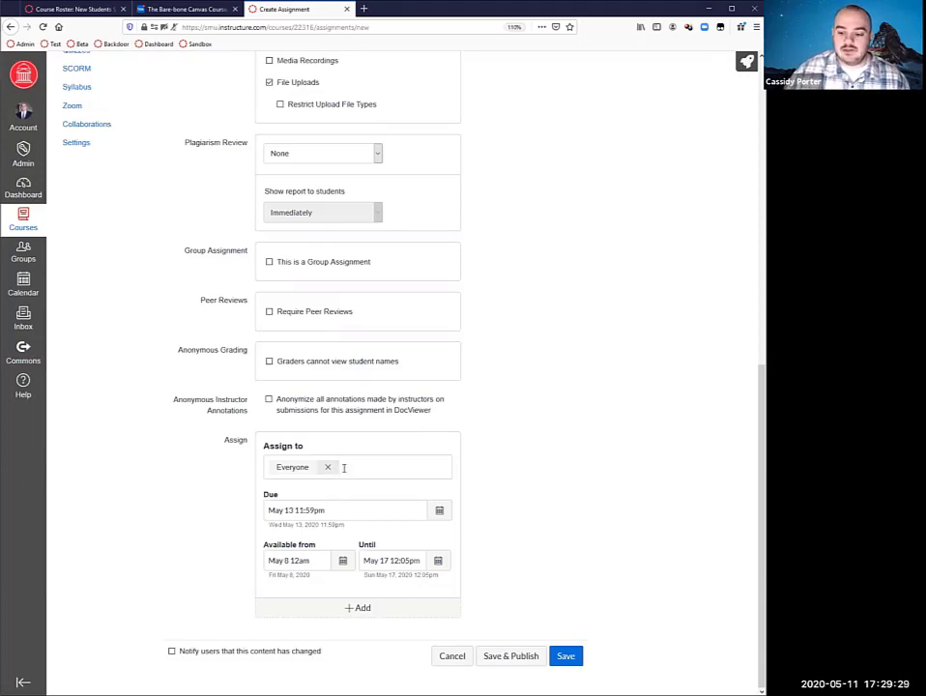
click(327, 465)
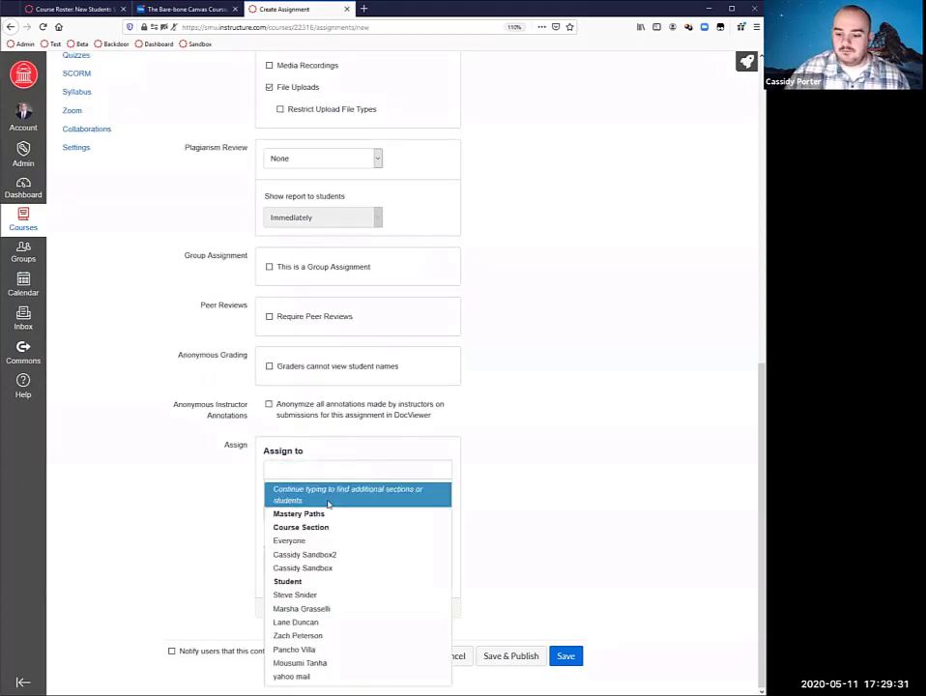
click(310, 557)
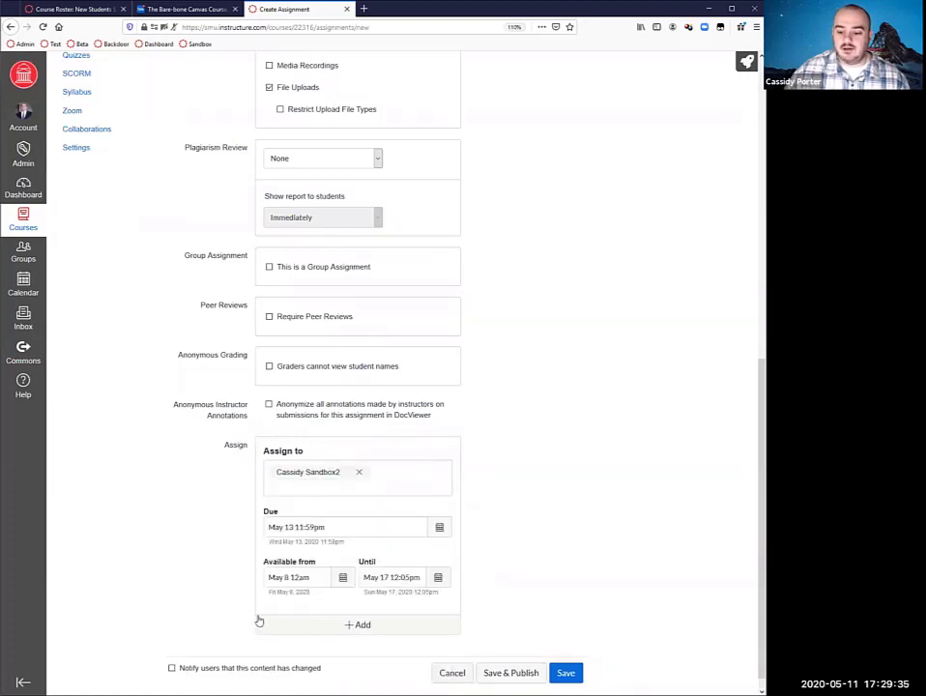
Step: Add another Assign to entry for the Sandbox3 section, due May 14 at 11:59pm
click(287, 624)
scroll(283, 541, down, 4)
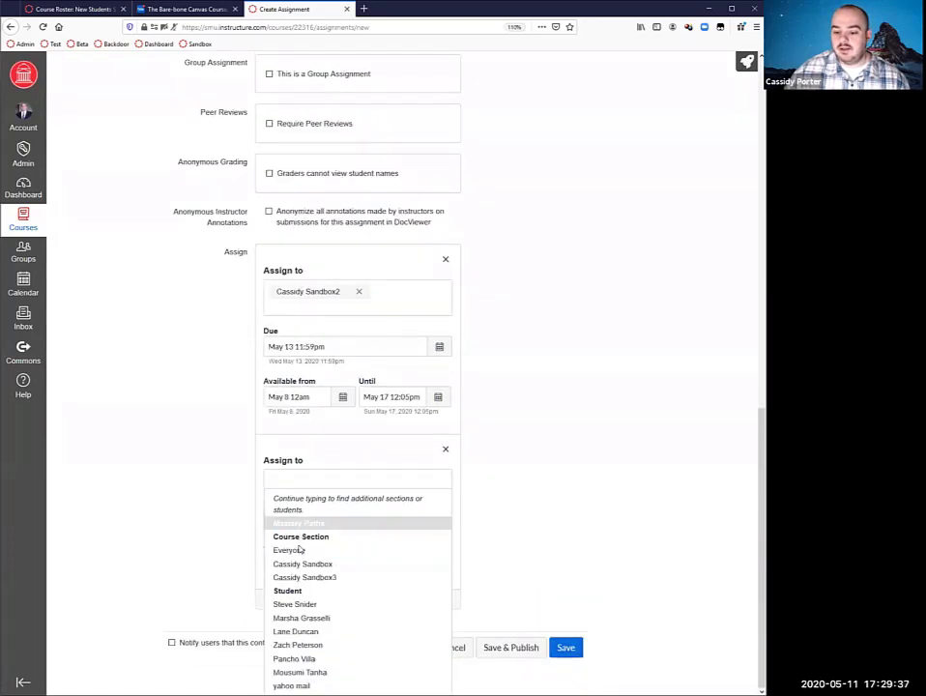
click(304, 578)
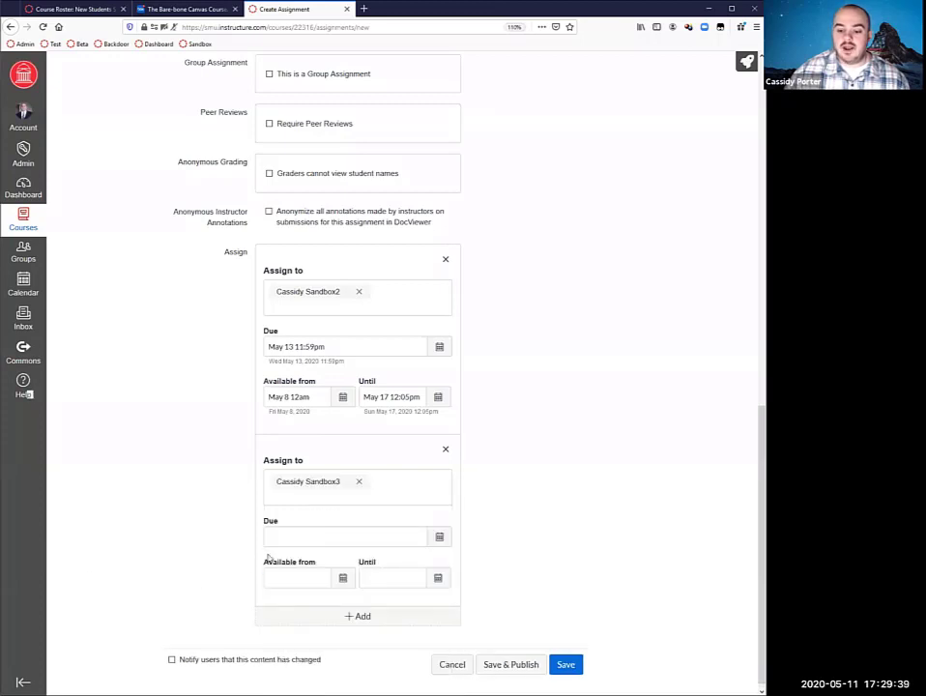
click(405, 538)
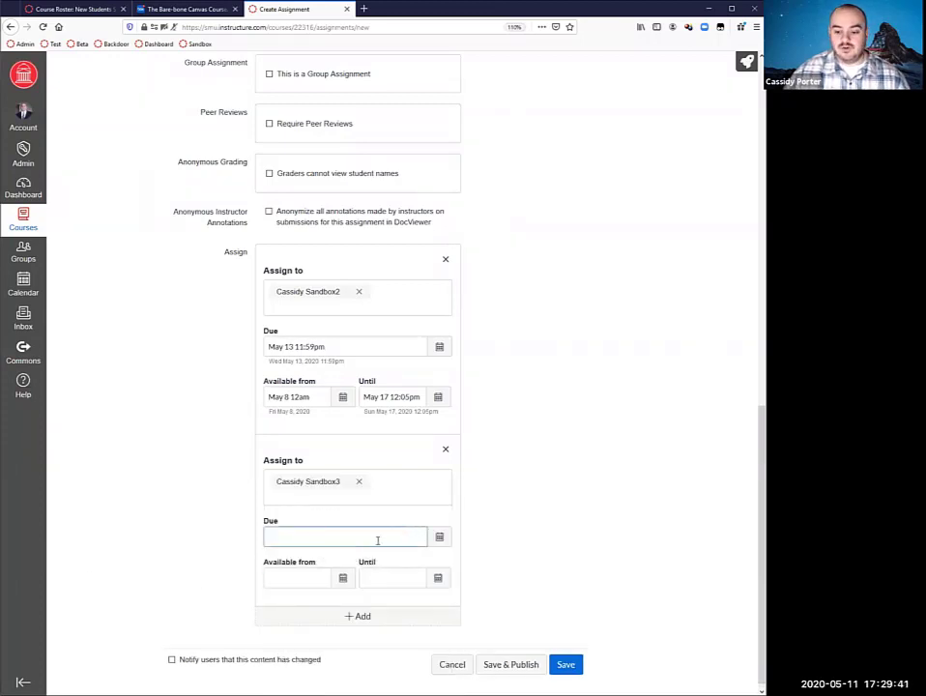
key(ctrl+v)
click(439, 540)
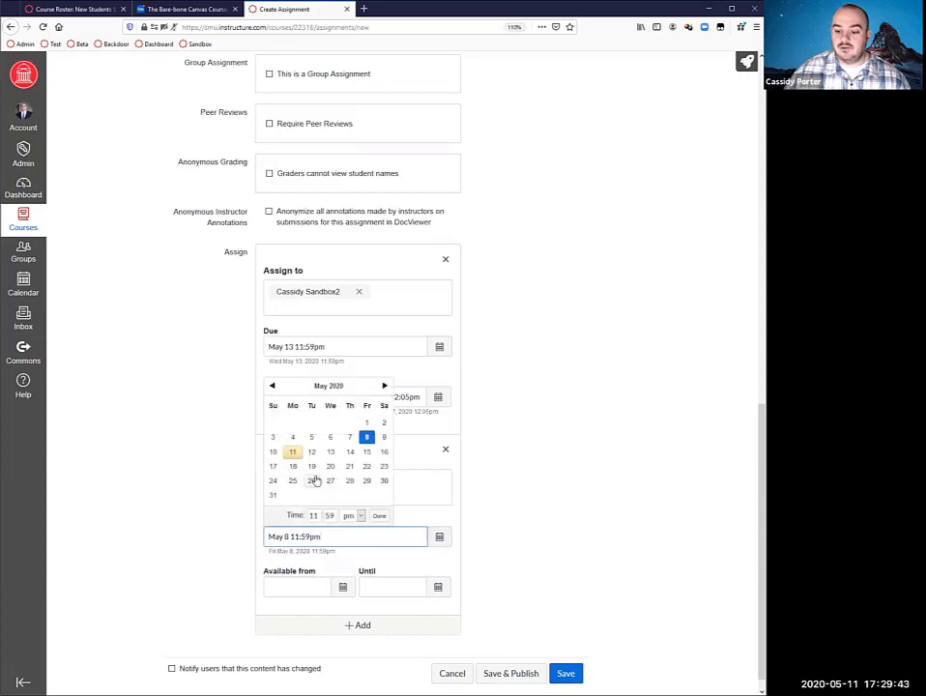
click(350, 452)
click(164, 546)
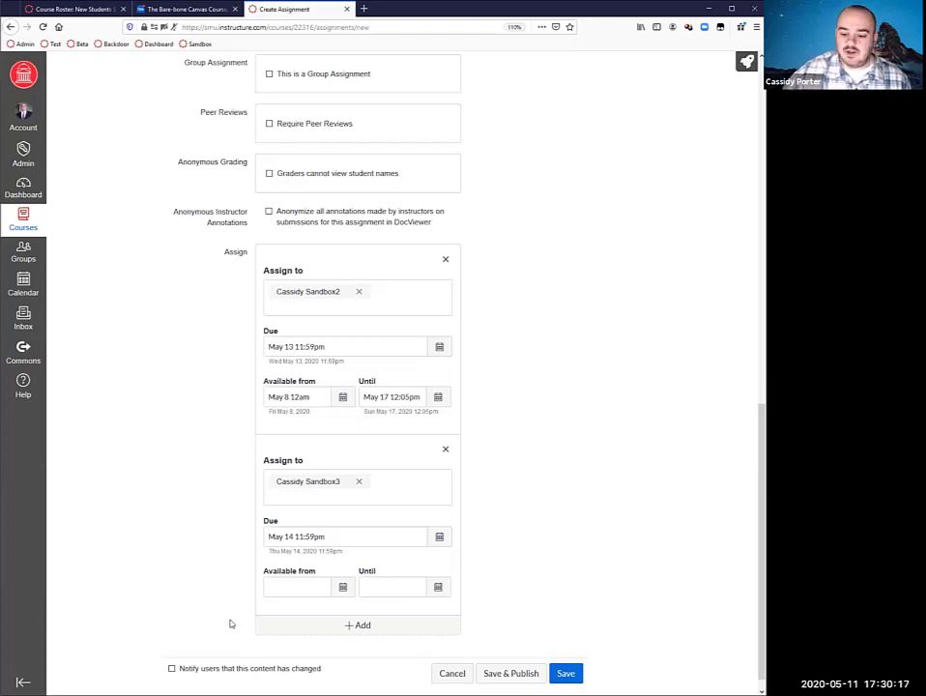
Step: Look over the new assignment's settings and discard it without saving, returning to the assignment list
scroll(230, 622, down, 1)
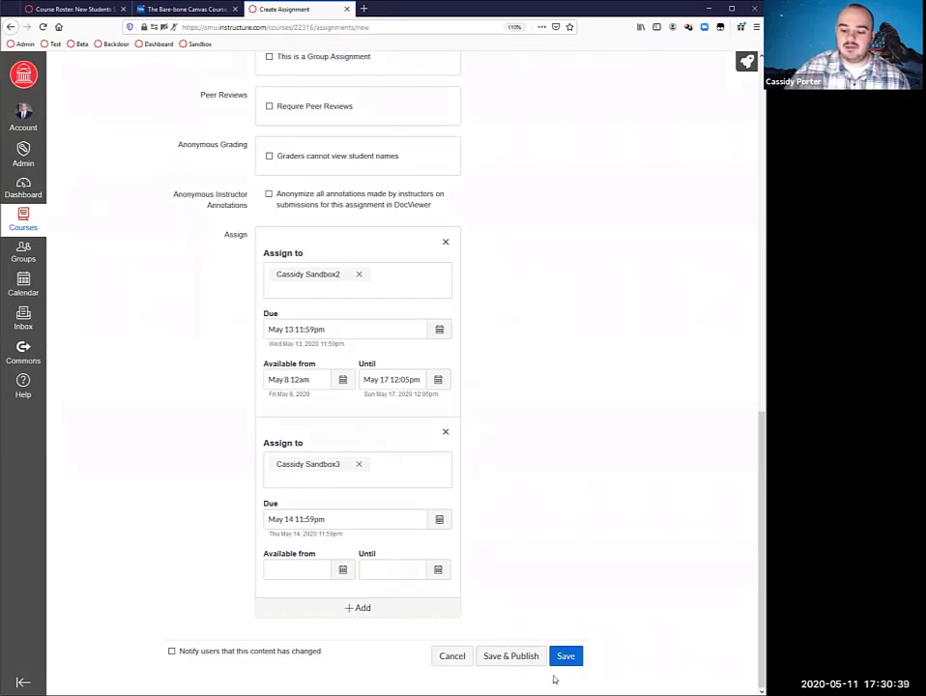
scroll(448, 660, up, 3)
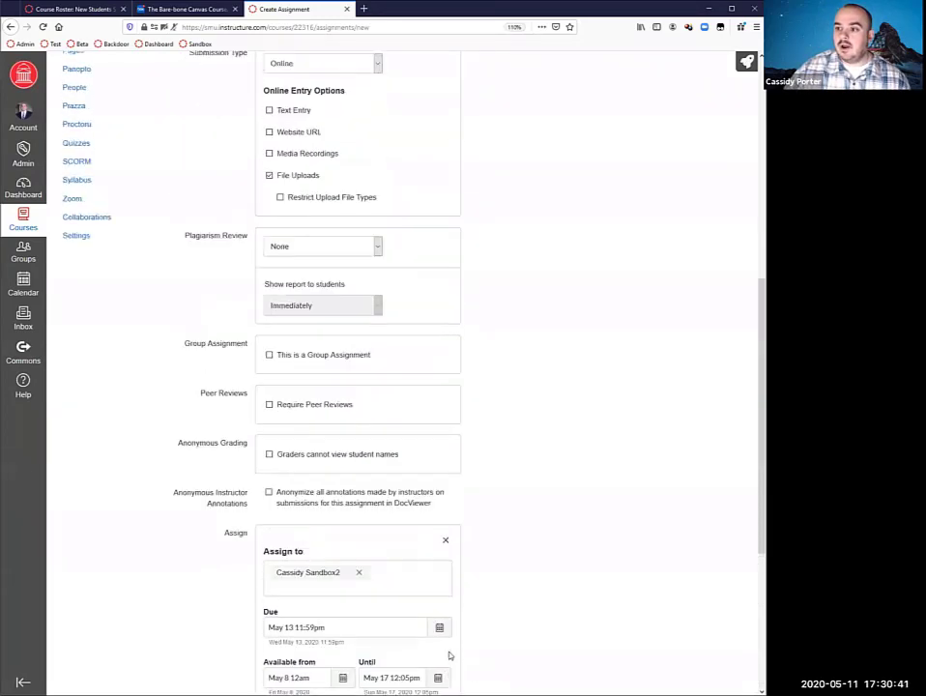
scroll(449, 656, down, 3)
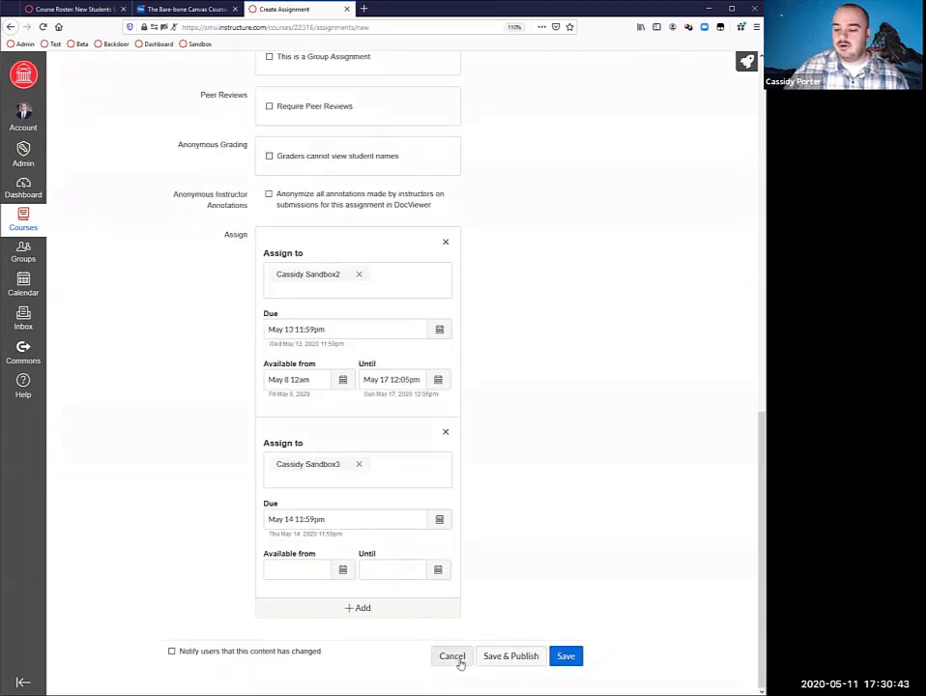
click(452, 657)
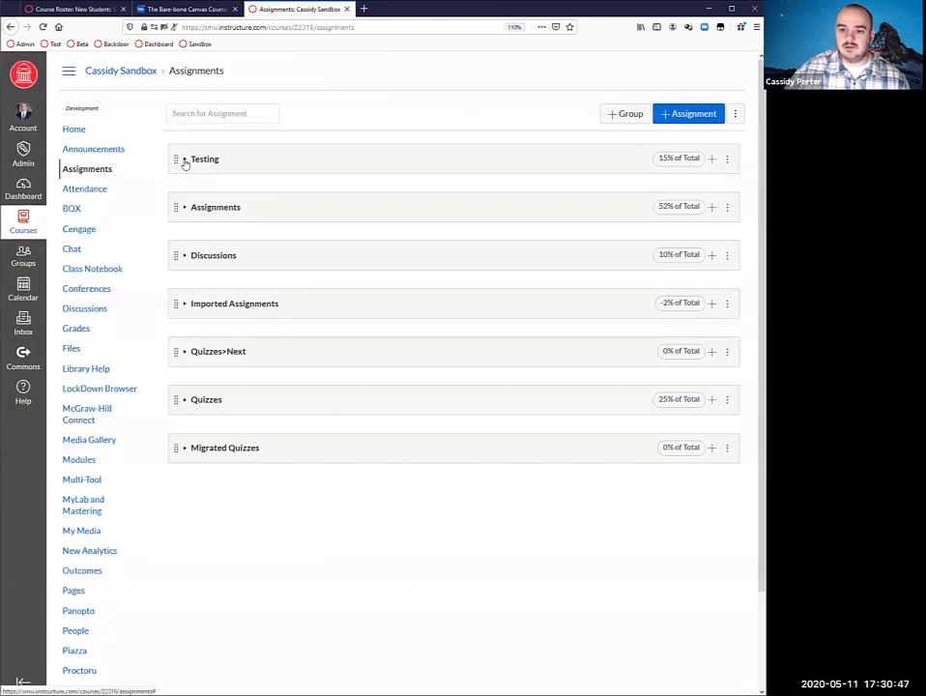
Step: Expand the Testing assignment group, look through its assignments and collapse it again
click(185, 163)
scroll(270, 257, down, 3)
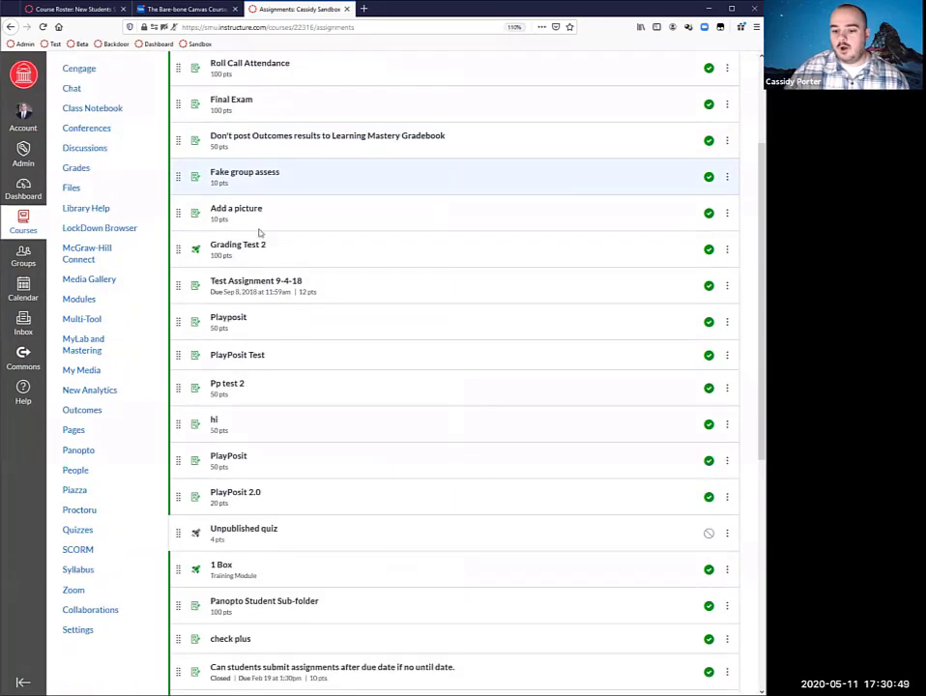
scroll(259, 232, down, 2)
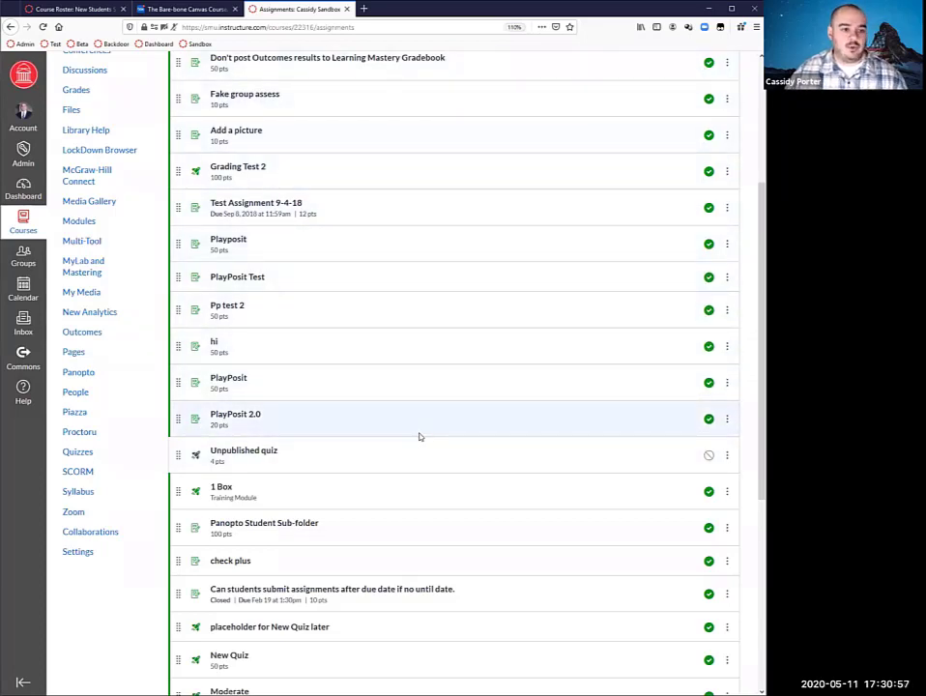
scroll(419, 436, down, 3)
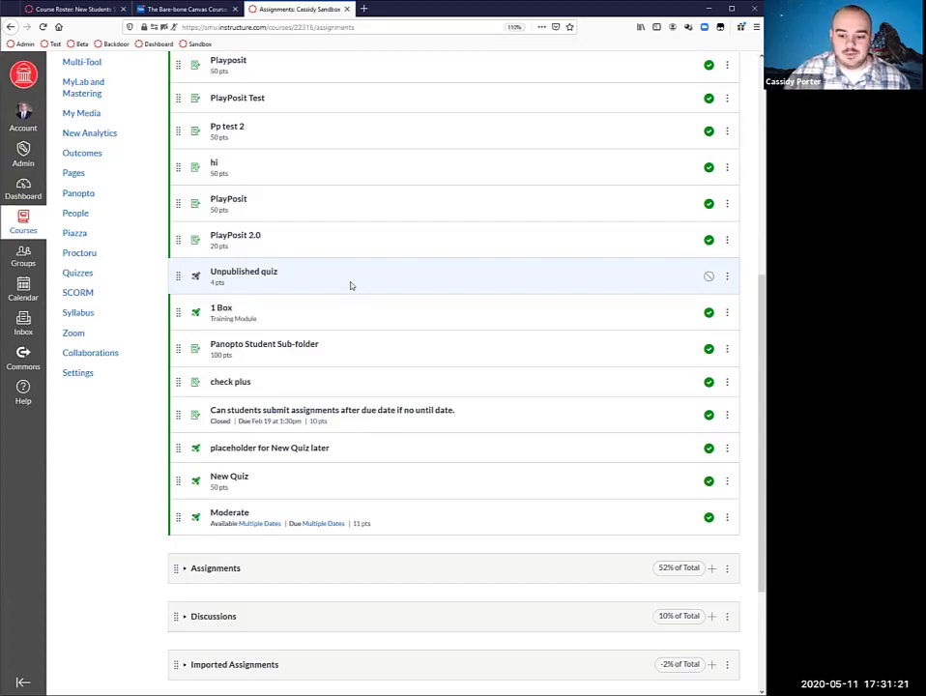
scroll(276, 290, up, 5)
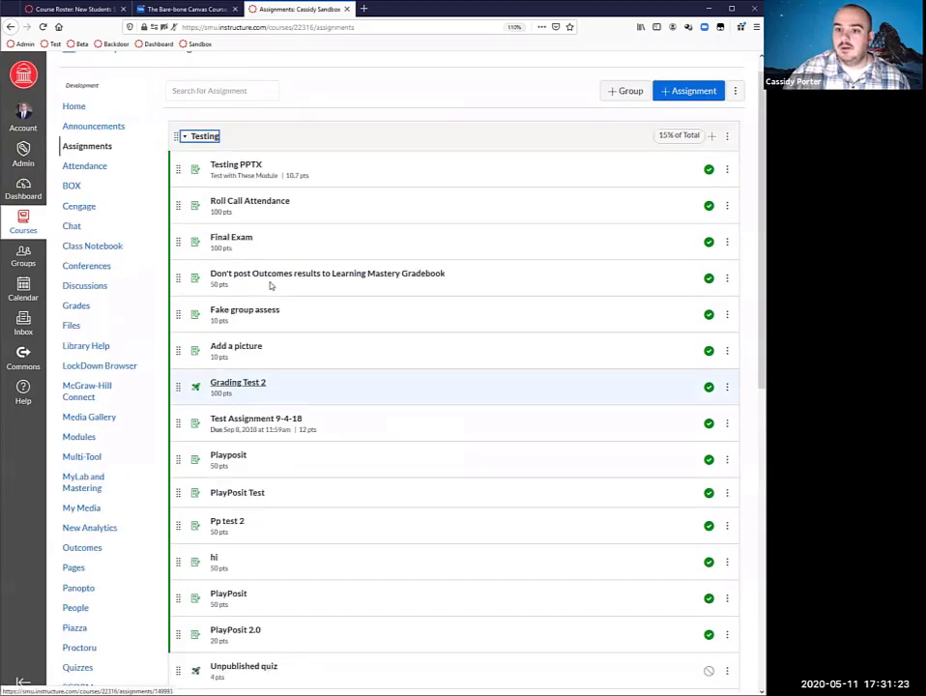
click(186, 161)
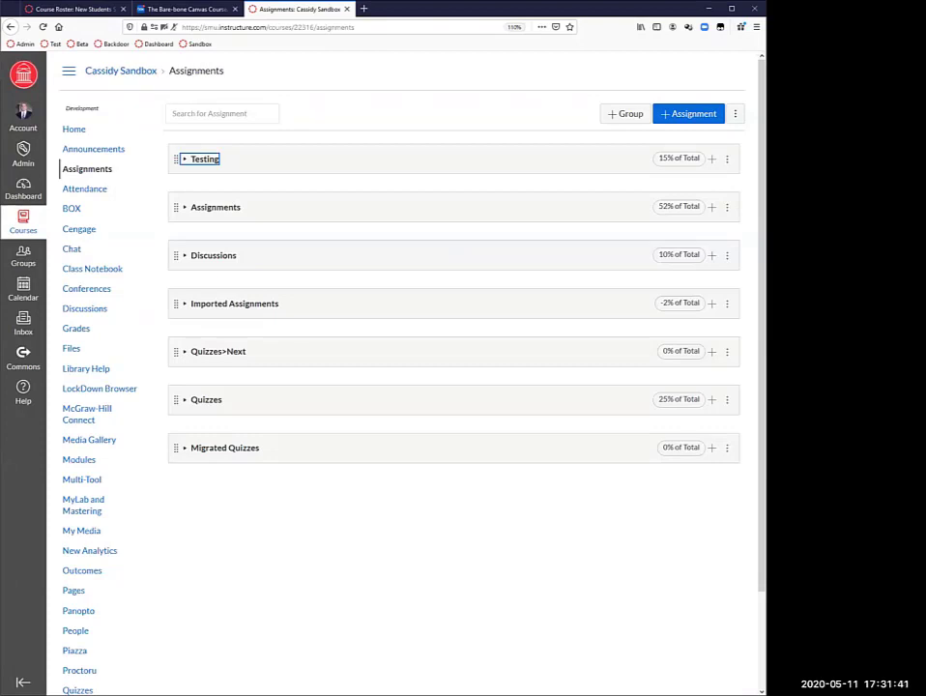
Step: Open the Testing PPTX assignment from the Testing group
click(184, 160)
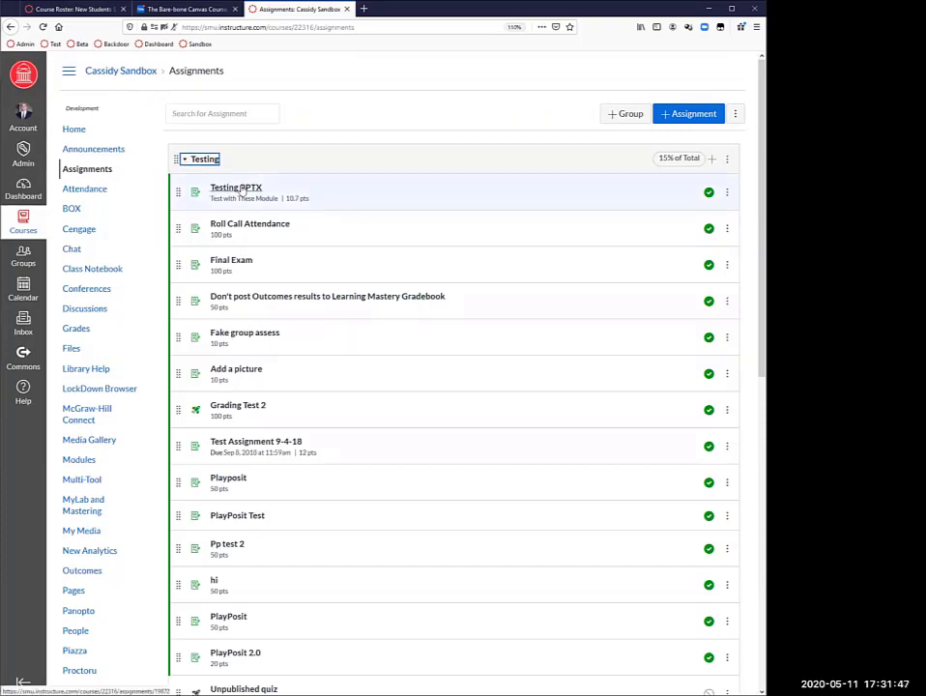
click(242, 190)
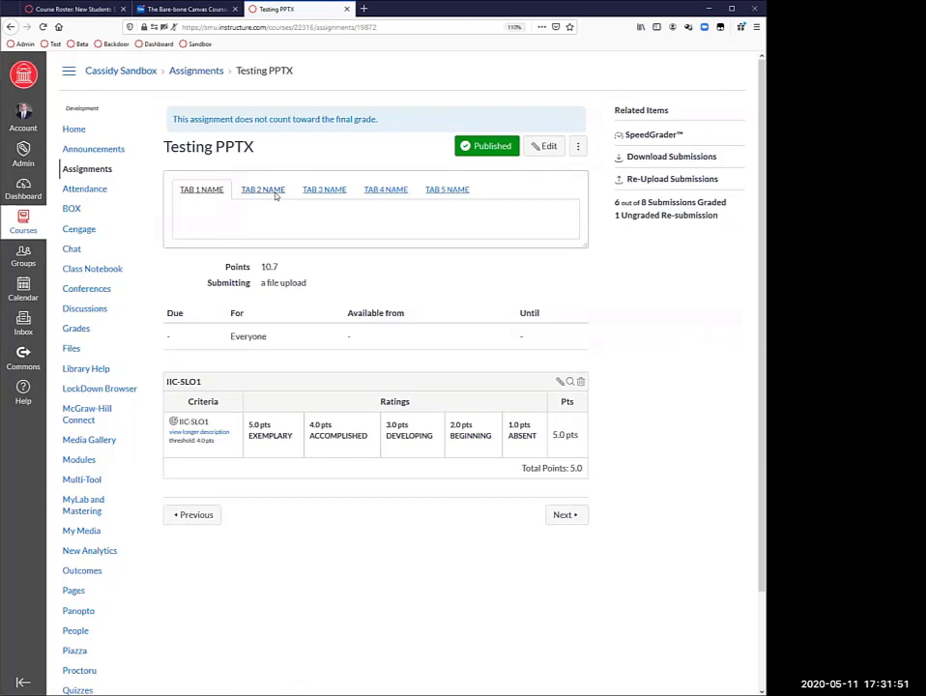
Step: Try displaying the Testing PPTX grade as Letter Grade and discard the edit without saving
click(547, 146)
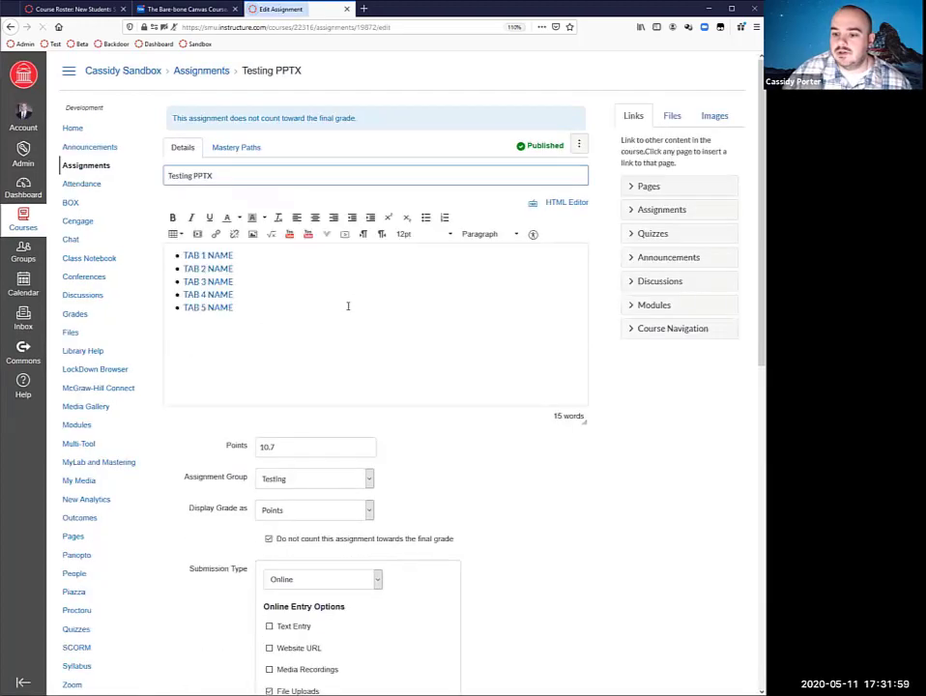
scroll(357, 433, down, 5)
click(314, 209)
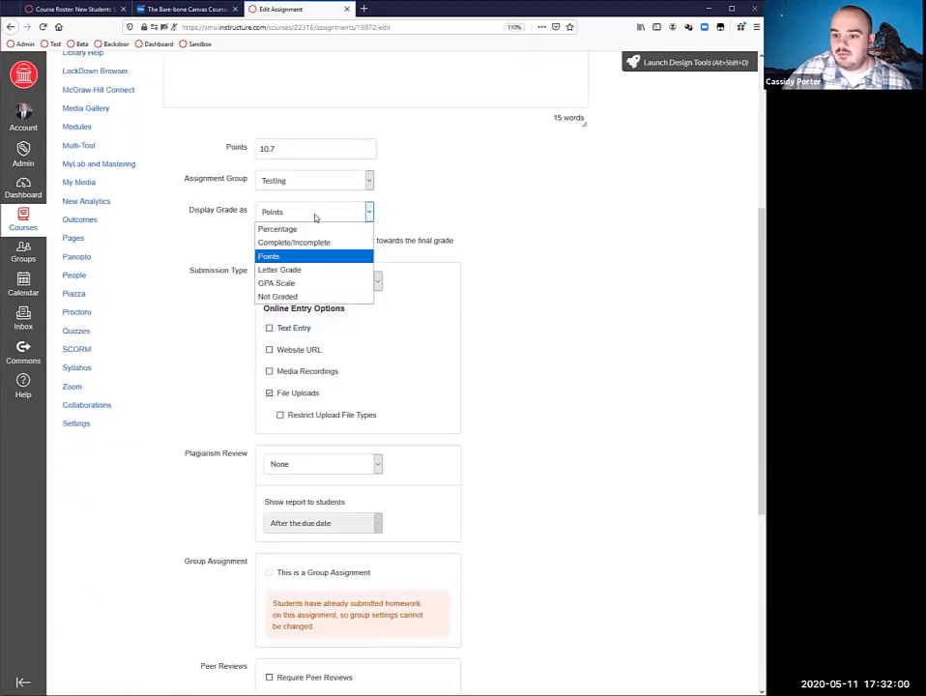
click(303, 271)
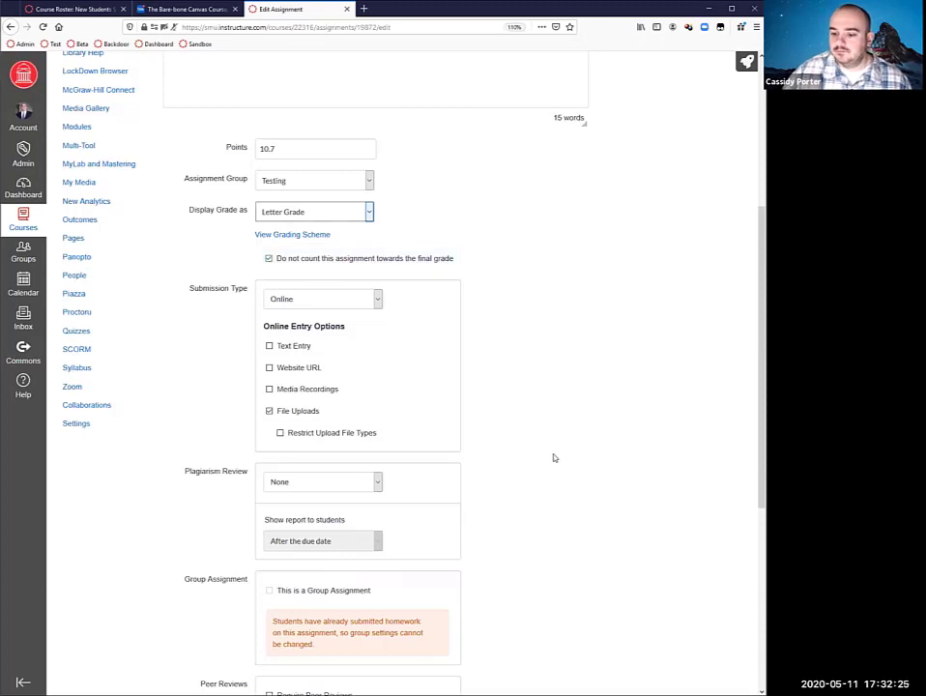
scroll(558, 626, down, 5)
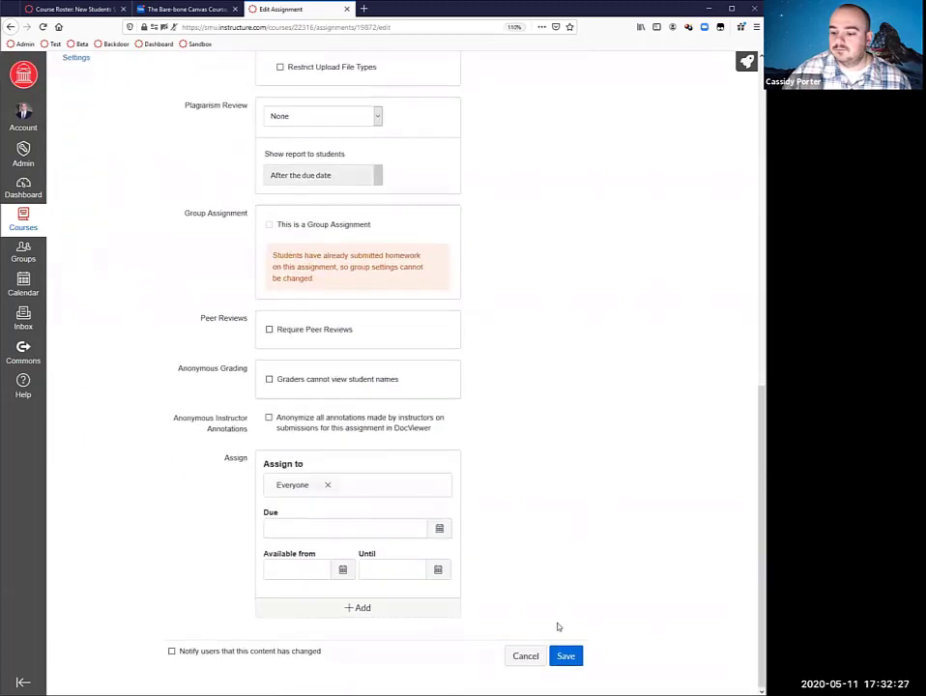
click(525, 657)
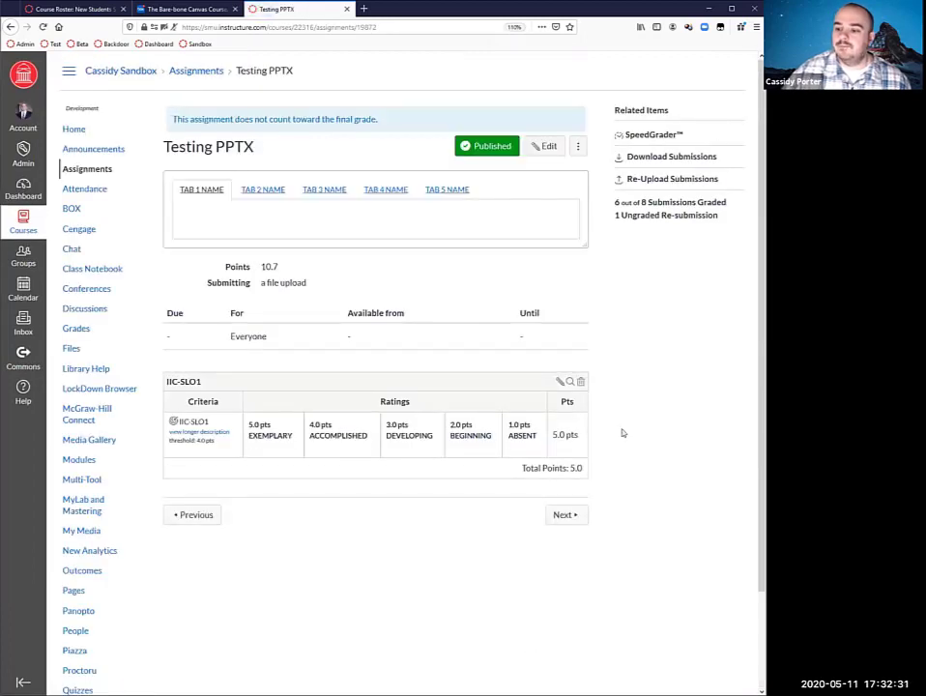
Step: Delete the IIC-SLO1 rubric from the Testing PPTX assignment and reopen the assignment from the assignment list
click(581, 382)
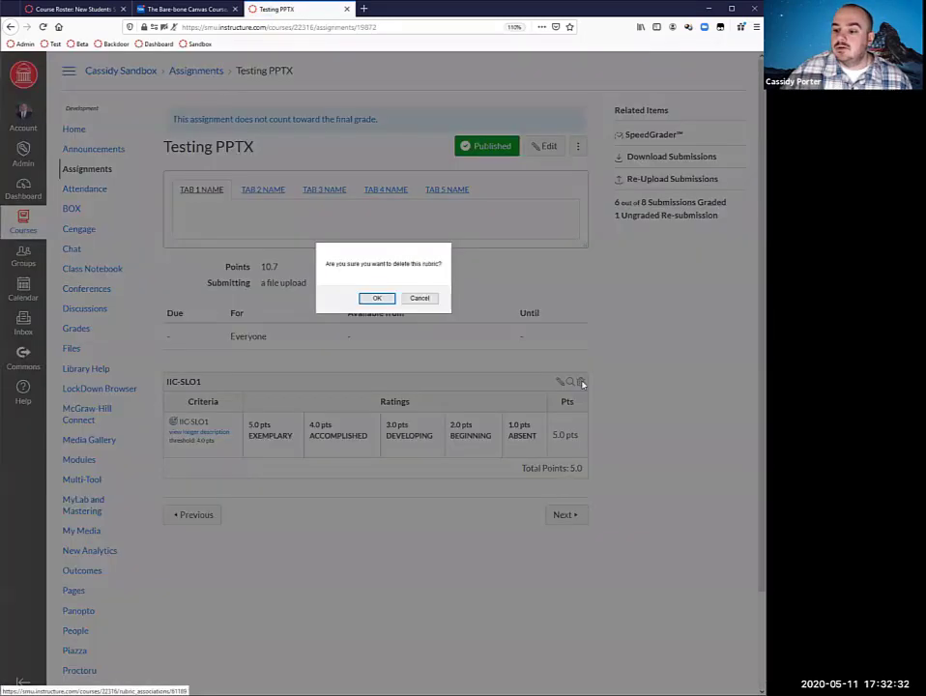
click(376, 297)
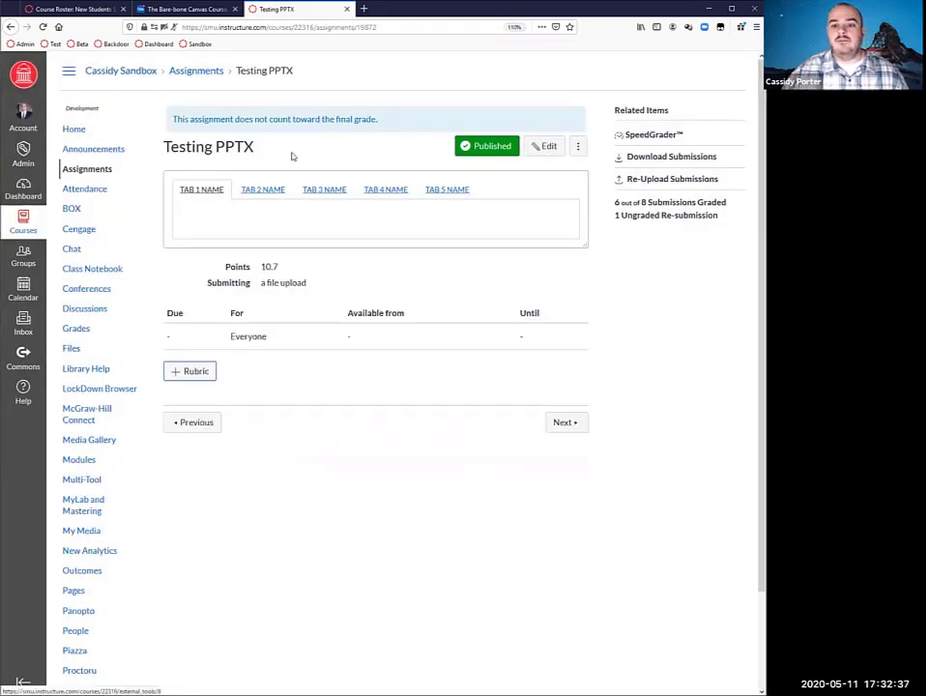
click(96, 170)
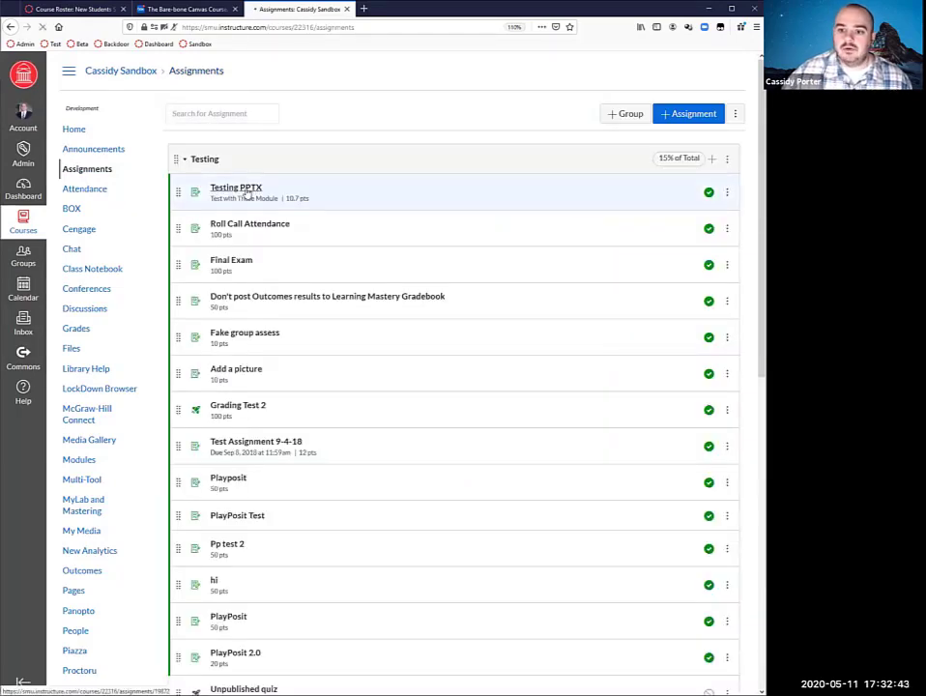
click(245, 190)
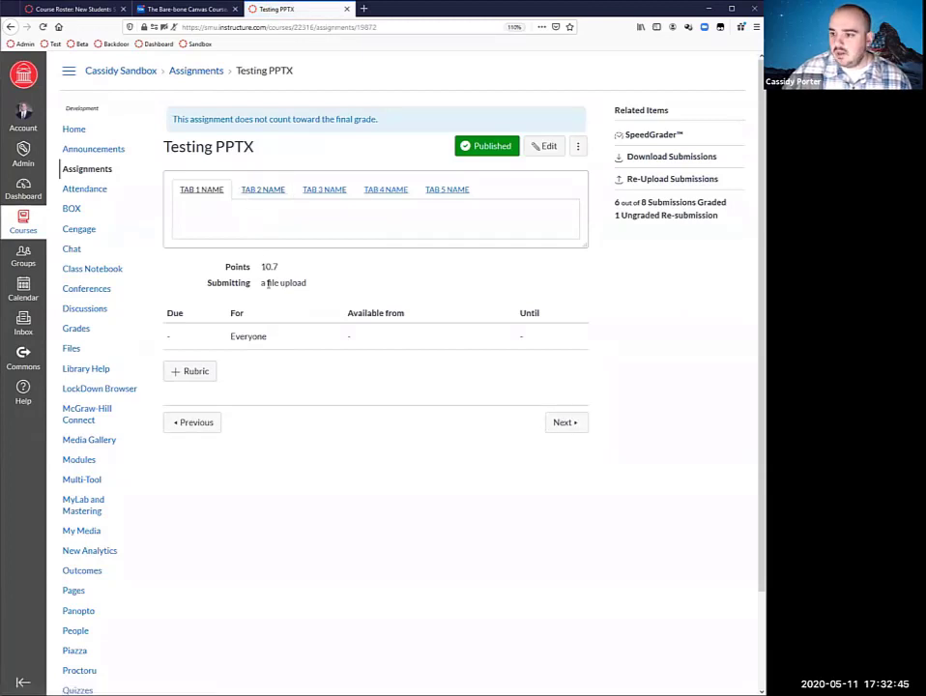
Step: Review the assignment's sending and copying options, and the actions for Homework # 6 in the account's received Shared Content
click(580, 149)
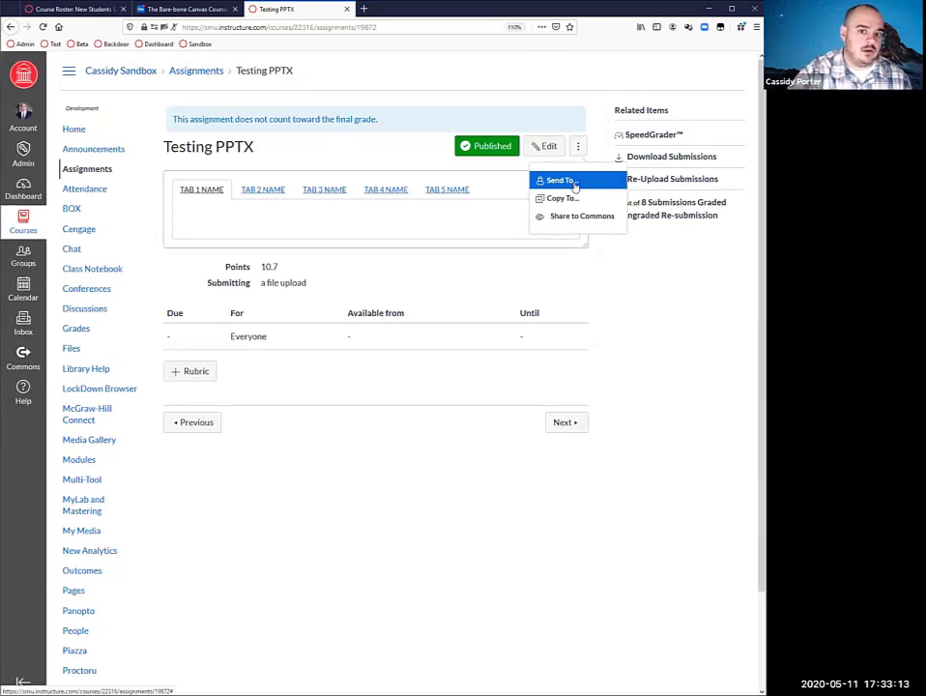
click(494, 82)
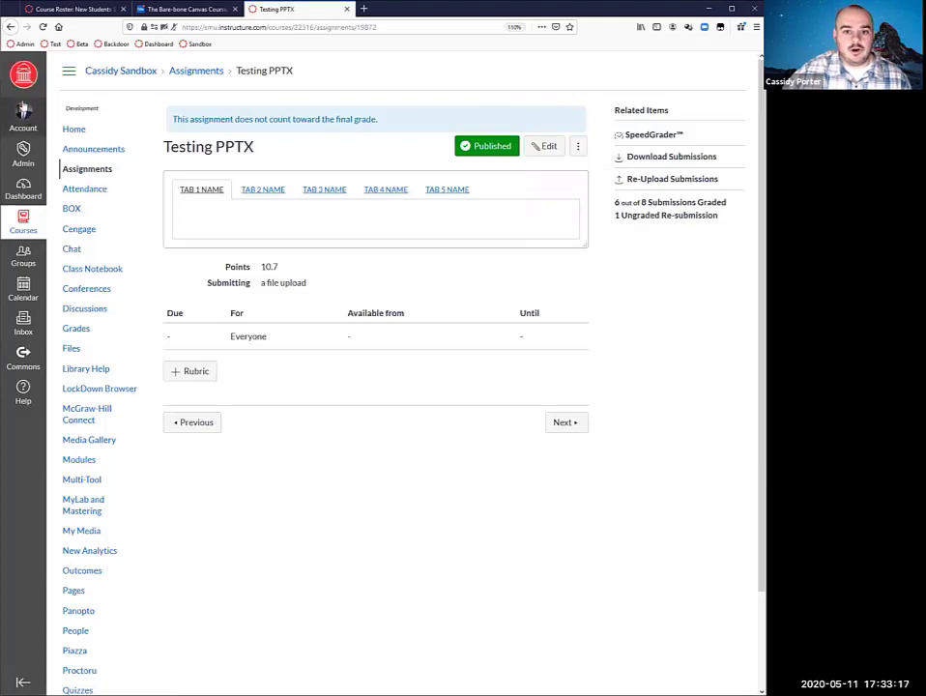
click(29, 122)
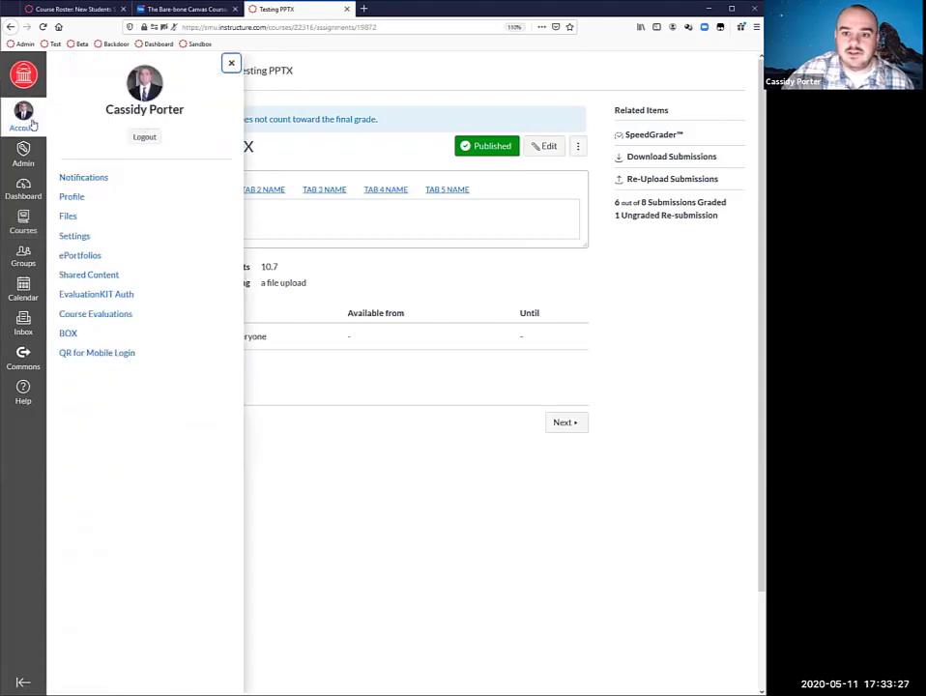
click(108, 277)
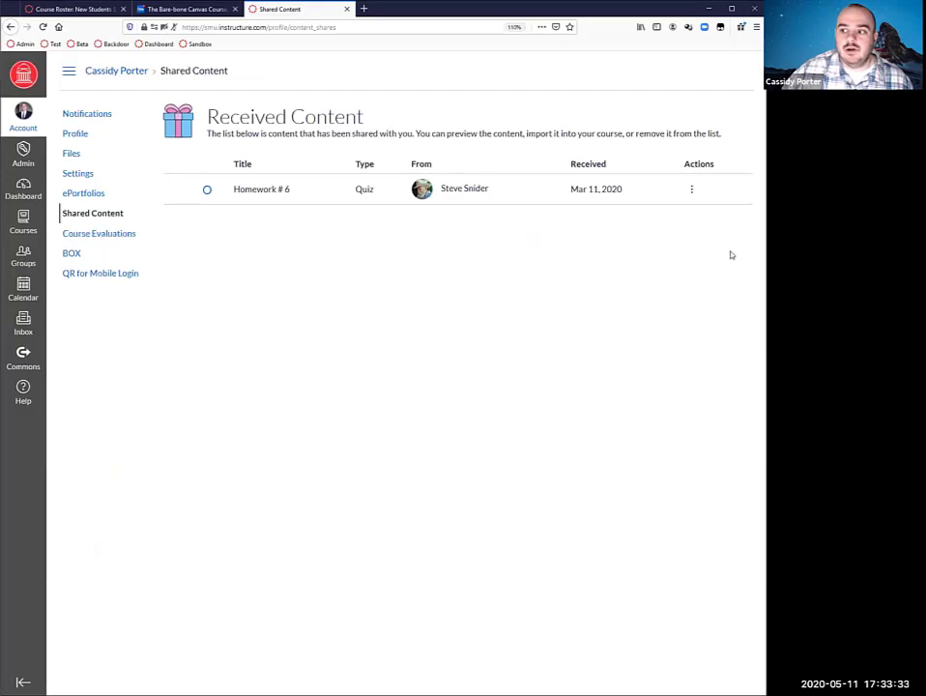
click(691, 189)
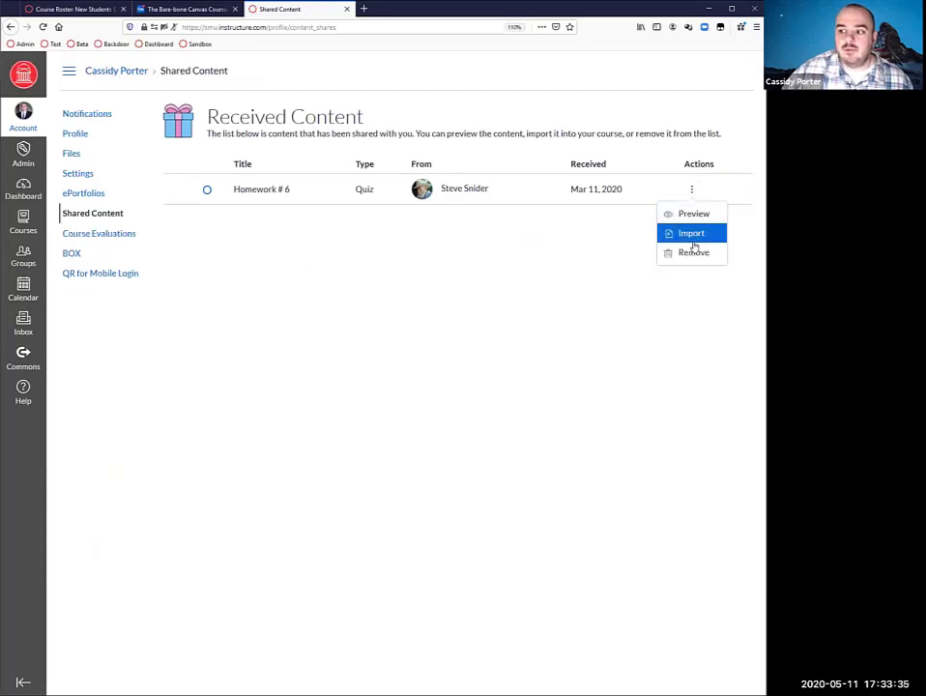
click(458, 276)
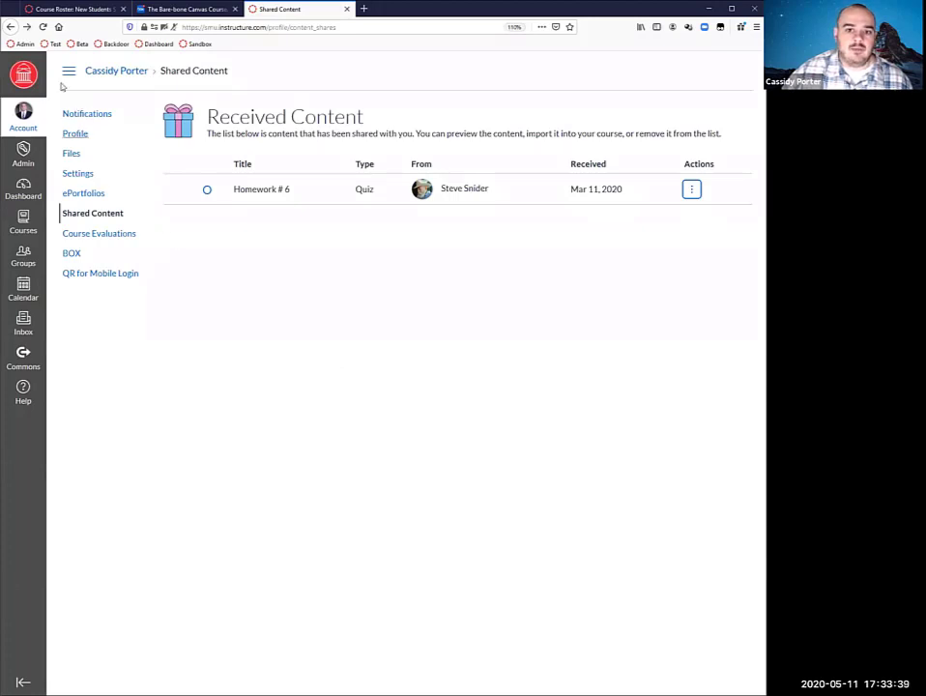
click(10, 29)
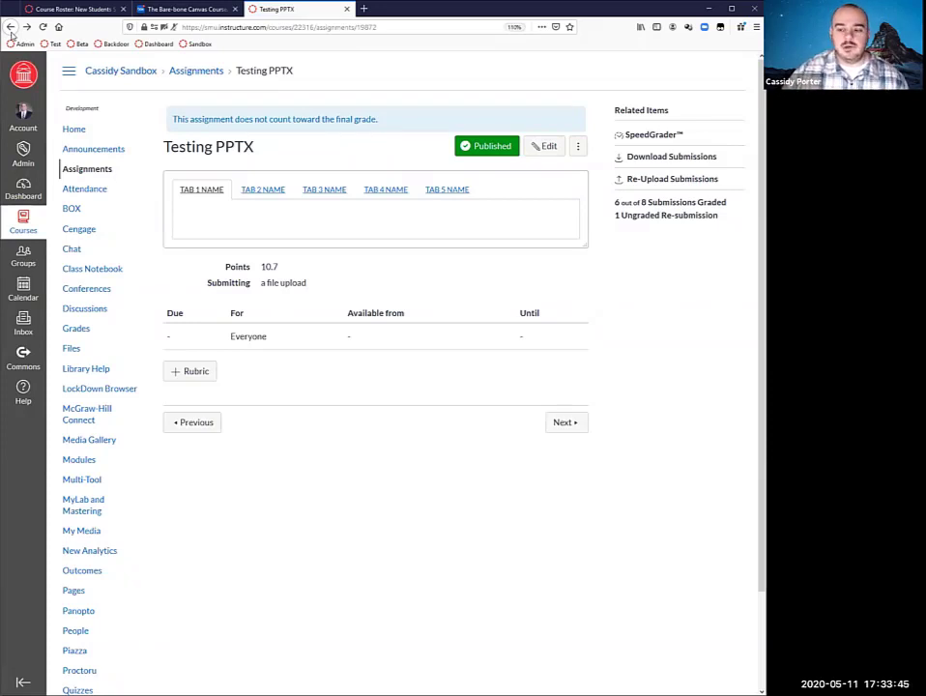
click(578, 146)
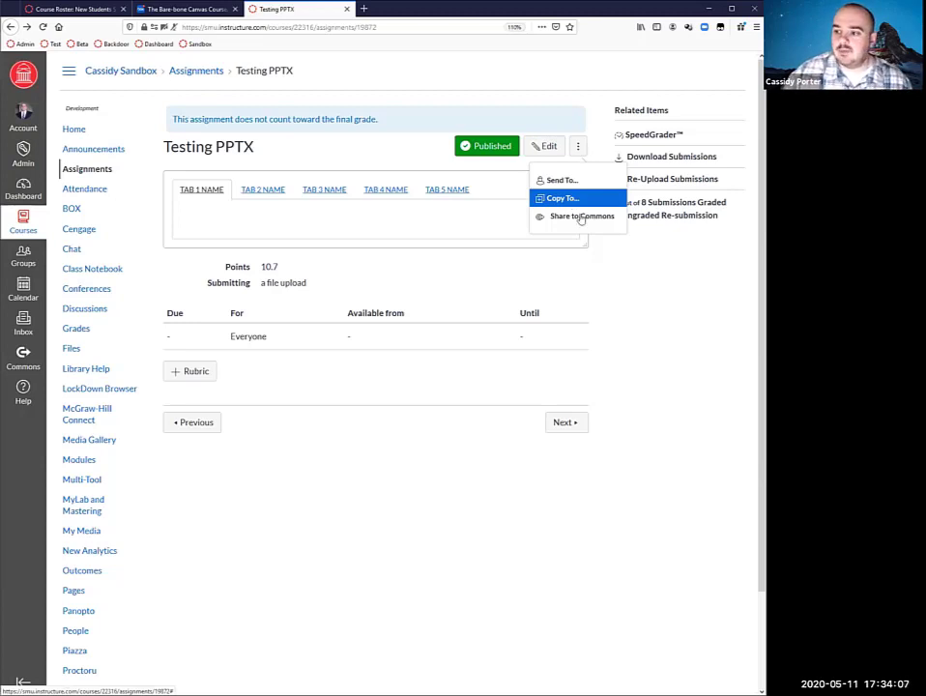
click(585, 283)
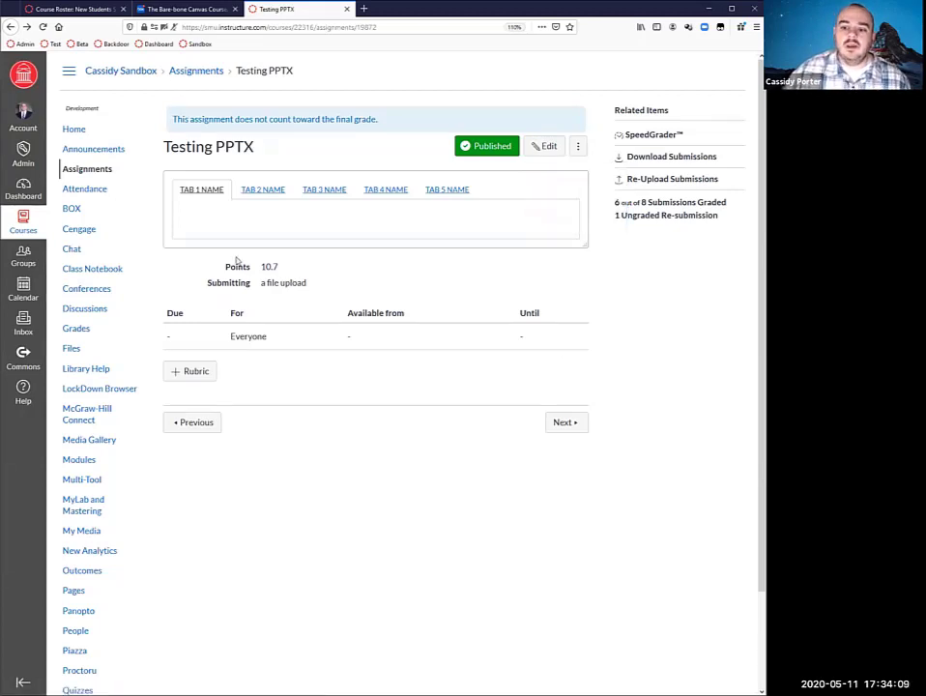
Step: Start a new rubric titled sfgsfgh on the Testing PPTX assignment and describe its criterion as punc
click(206, 375)
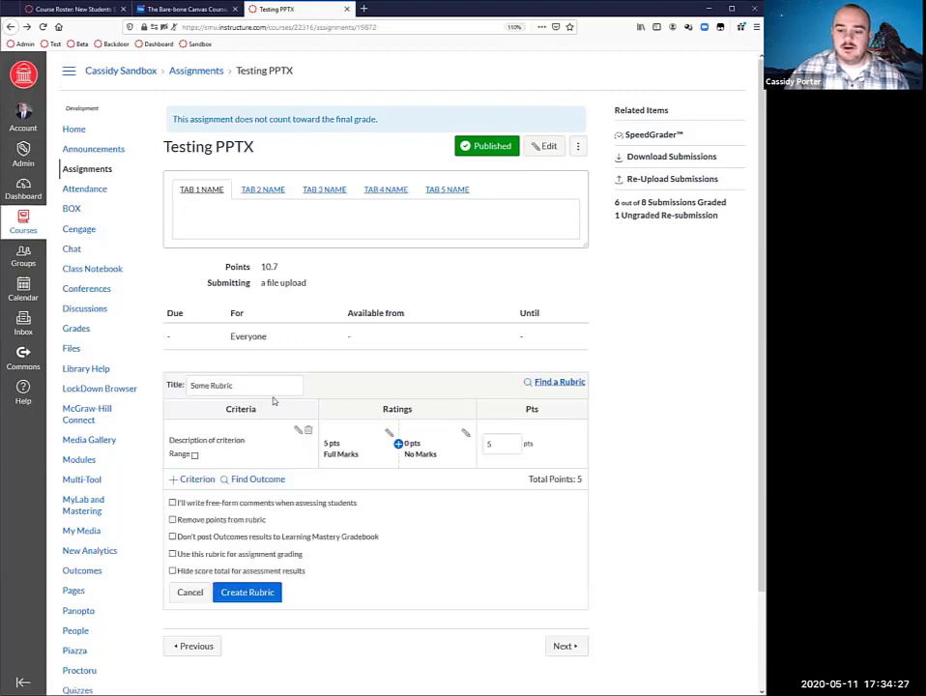
text(sfgsfgh)
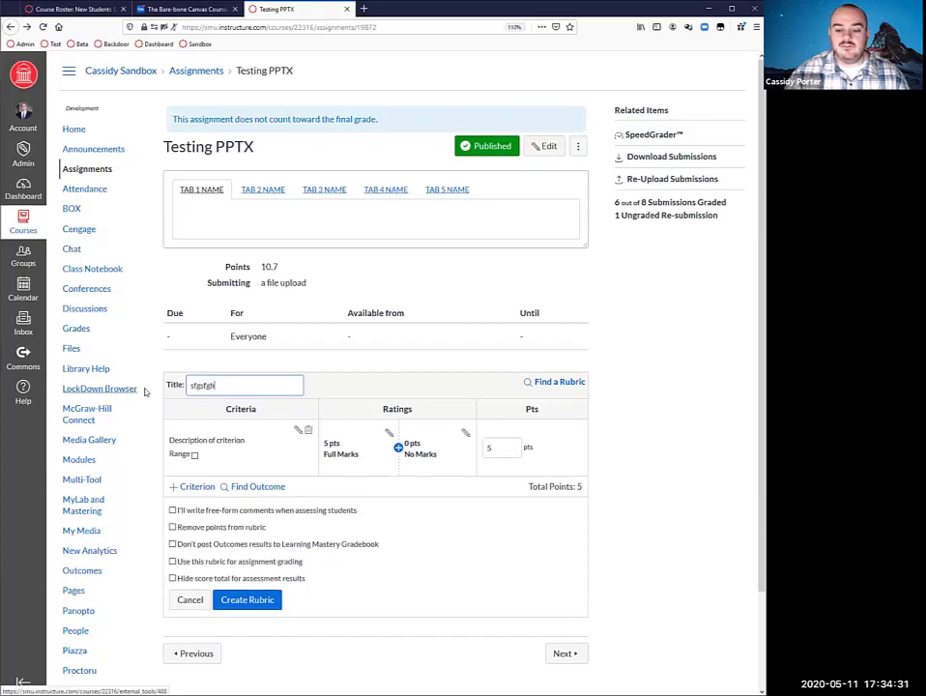
scroll(145, 391, down, 1)
scroll(151, 397, down, 1)
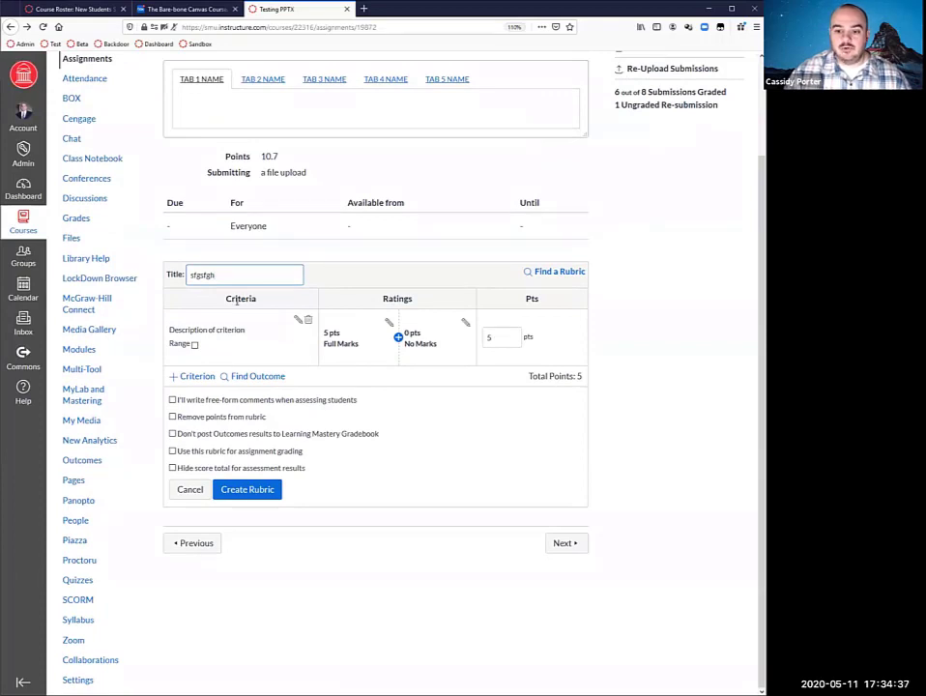
click(298, 321)
drag(363, 330, 203, 329)
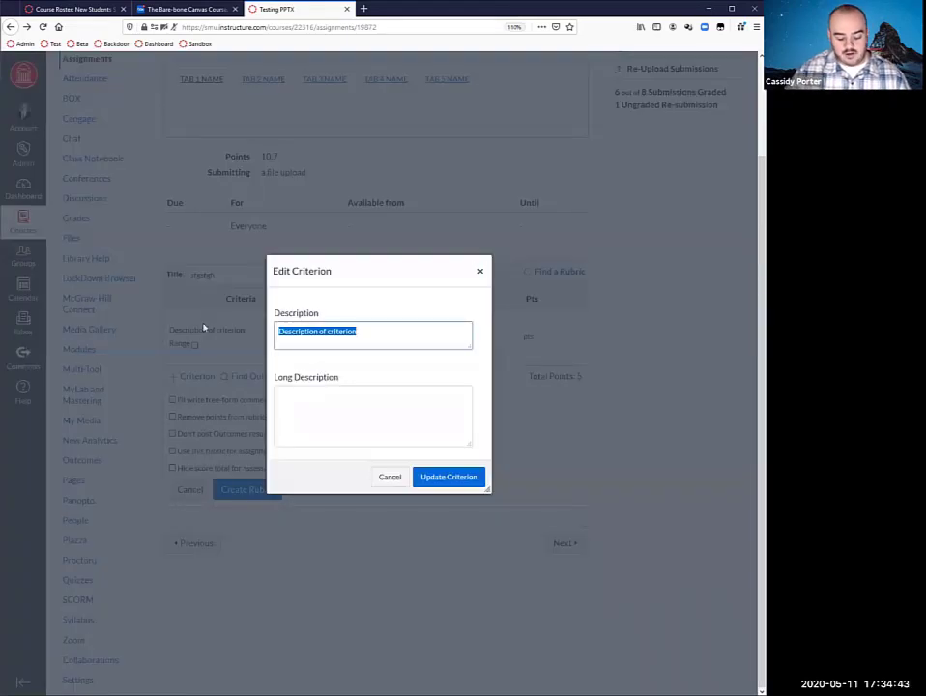
text(a)
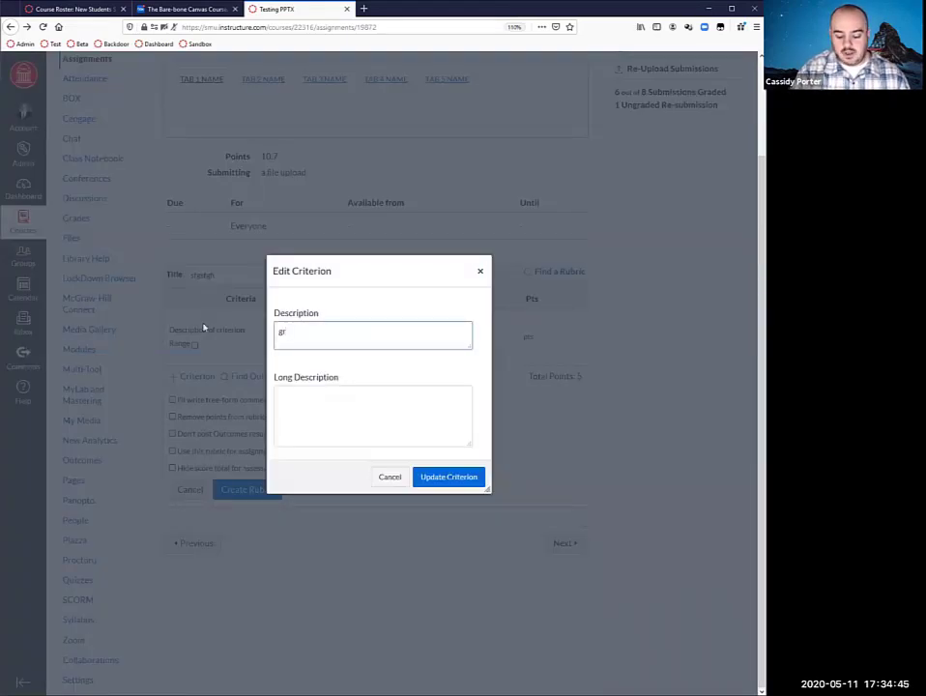
key(BackSpace)
key(BackSpace)
text(punc)
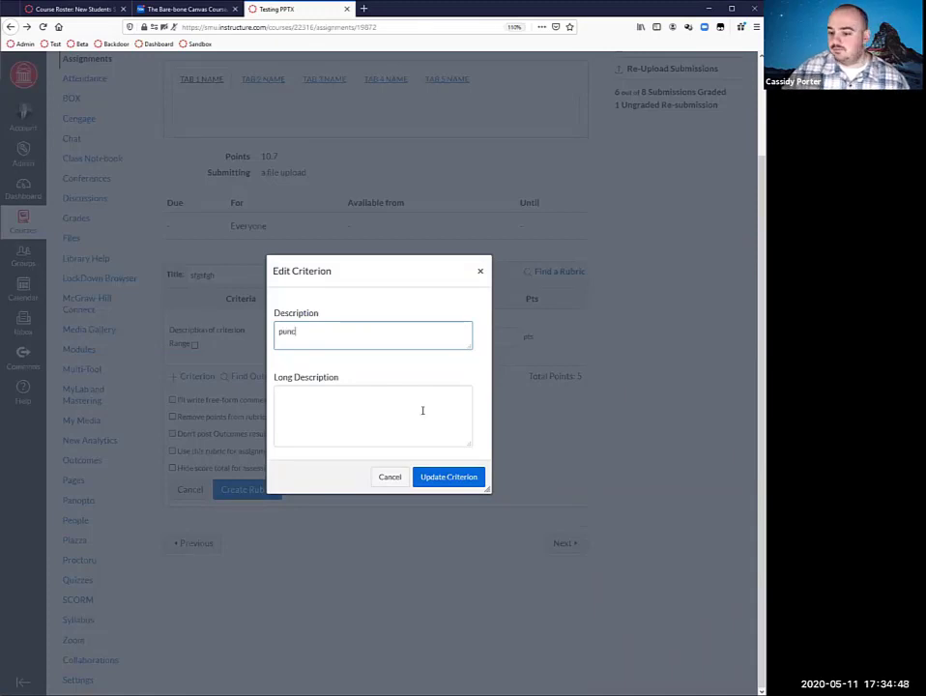
click(448, 477)
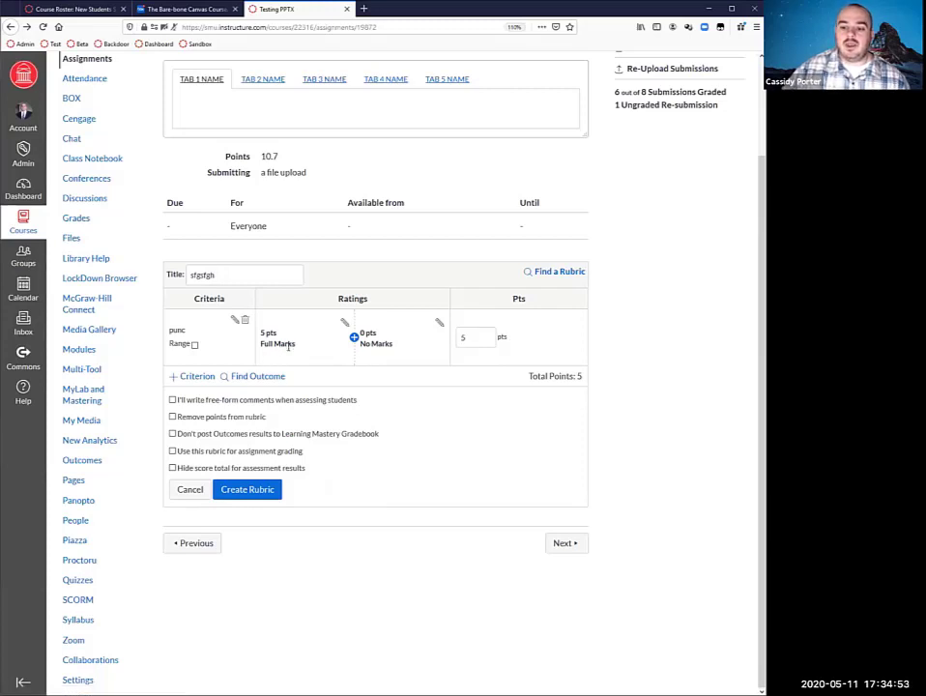
Step: Add a 3-point rating titled sgdh and a 4-point rating titled fndfn to the punc criterion
click(355, 337)
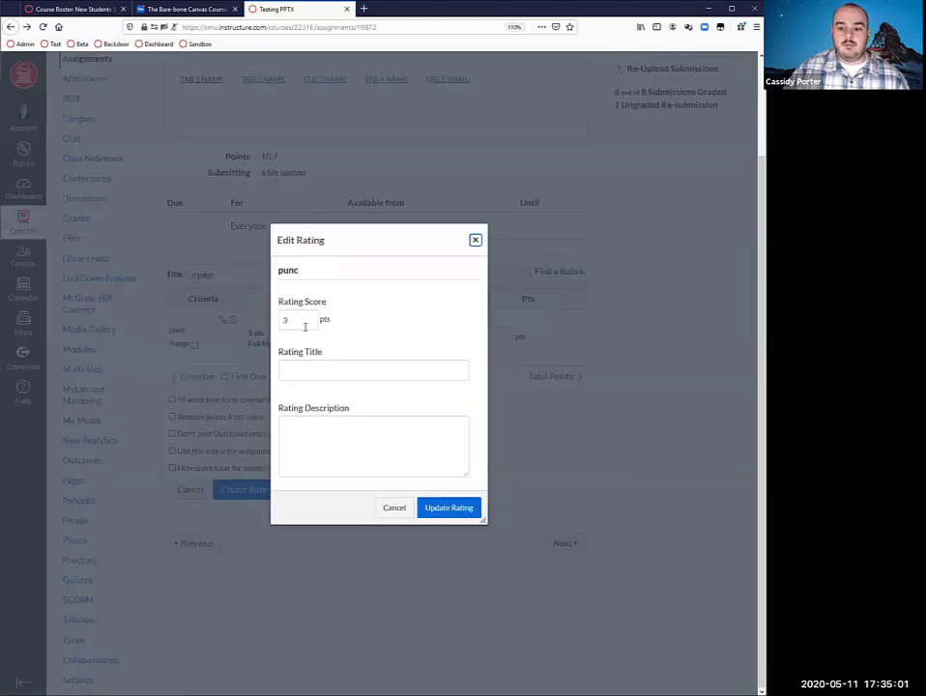
click(320, 370)
text(sgdh)
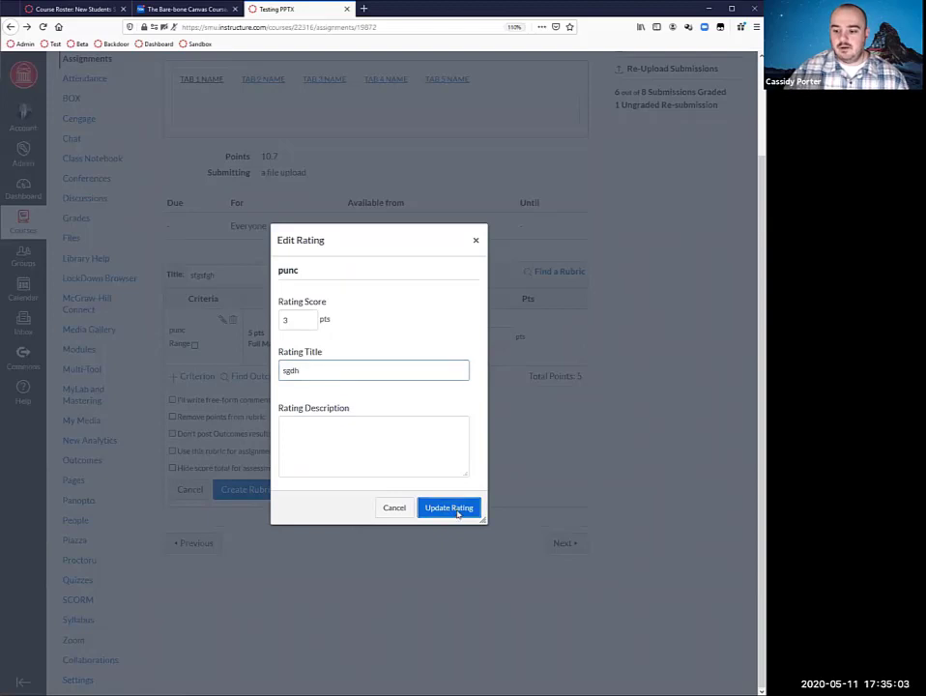
click(454, 509)
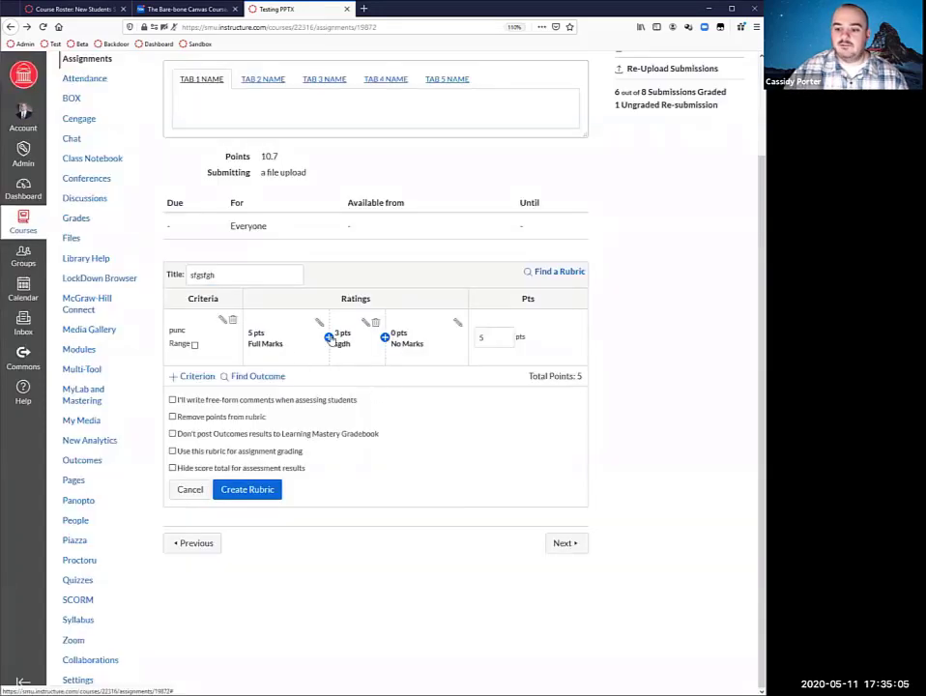
click(328, 337)
click(331, 387)
text(fndfn)
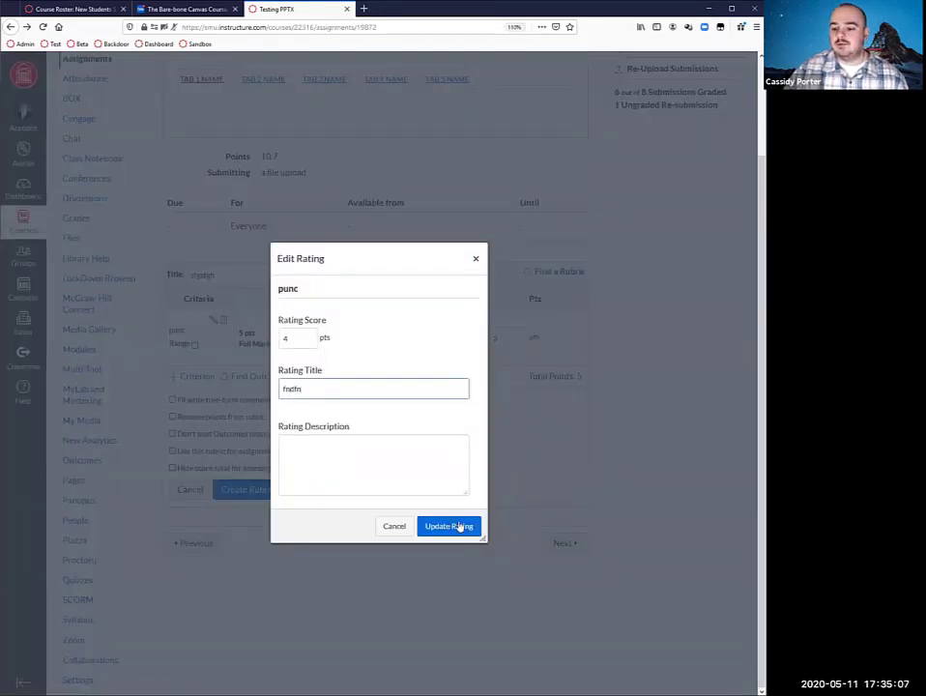
click(455, 527)
Step: Add a 2-point rating titled fnh and a 1-point rating titled fshnsf to the punc criterion
click(408, 338)
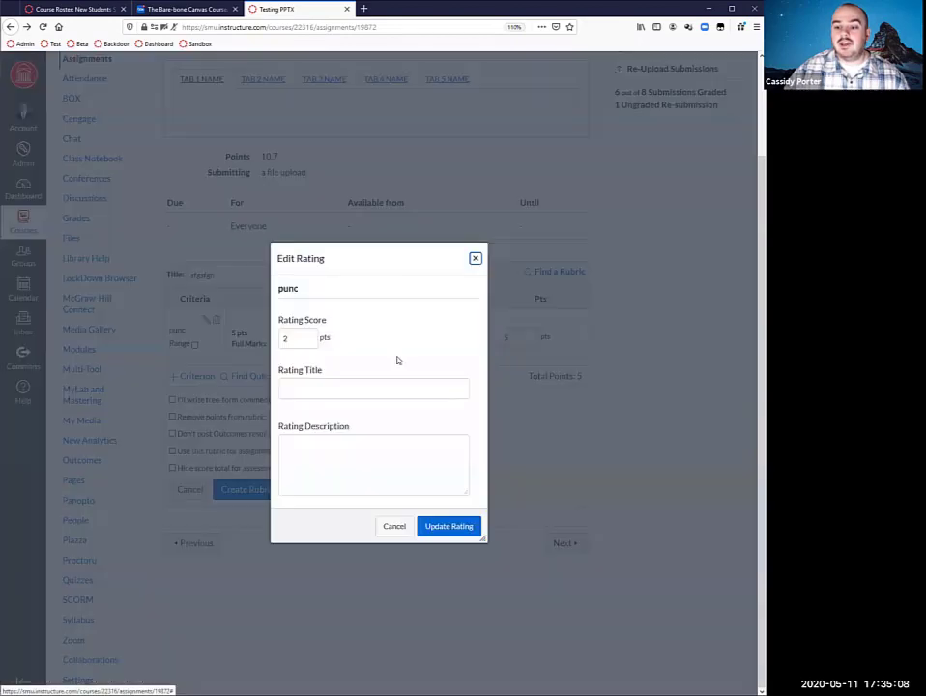
click(358, 390)
text(fnh)
click(454, 527)
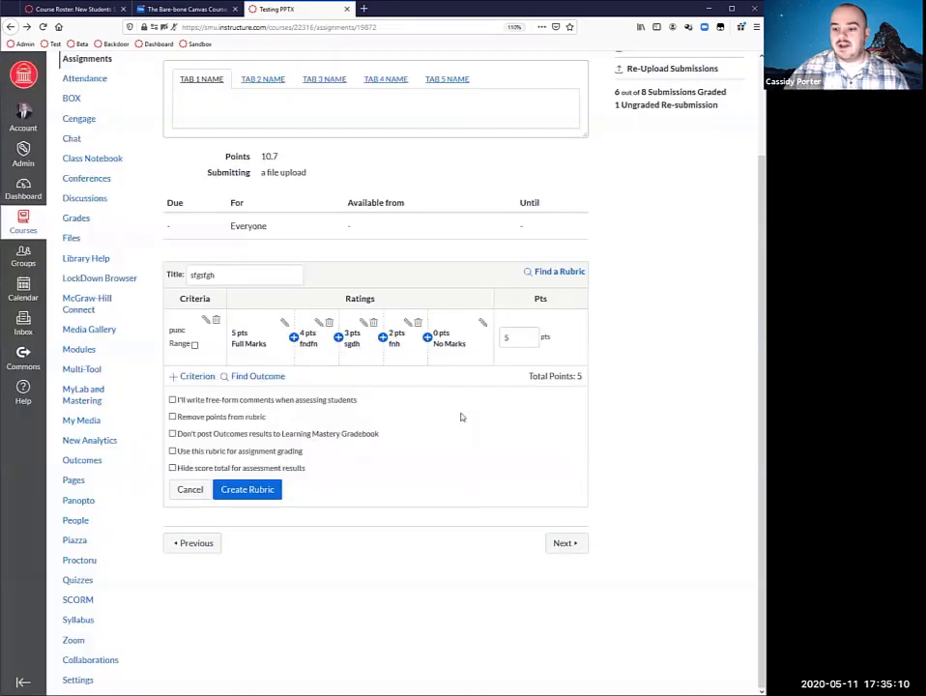
click(427, 337)
click(326, 387)
text(fshnsf)
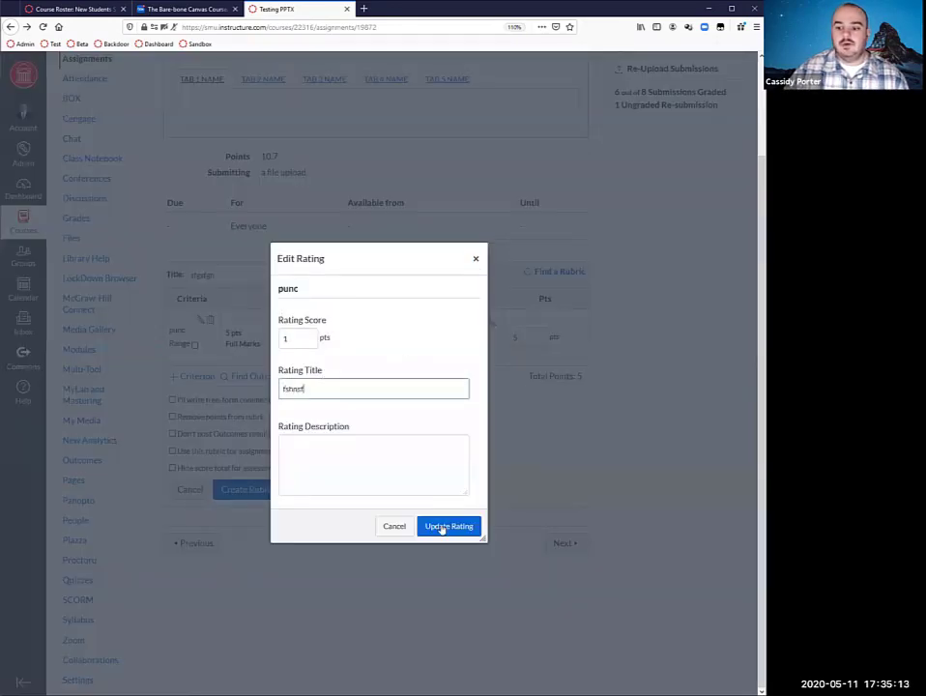
click(447, 528)
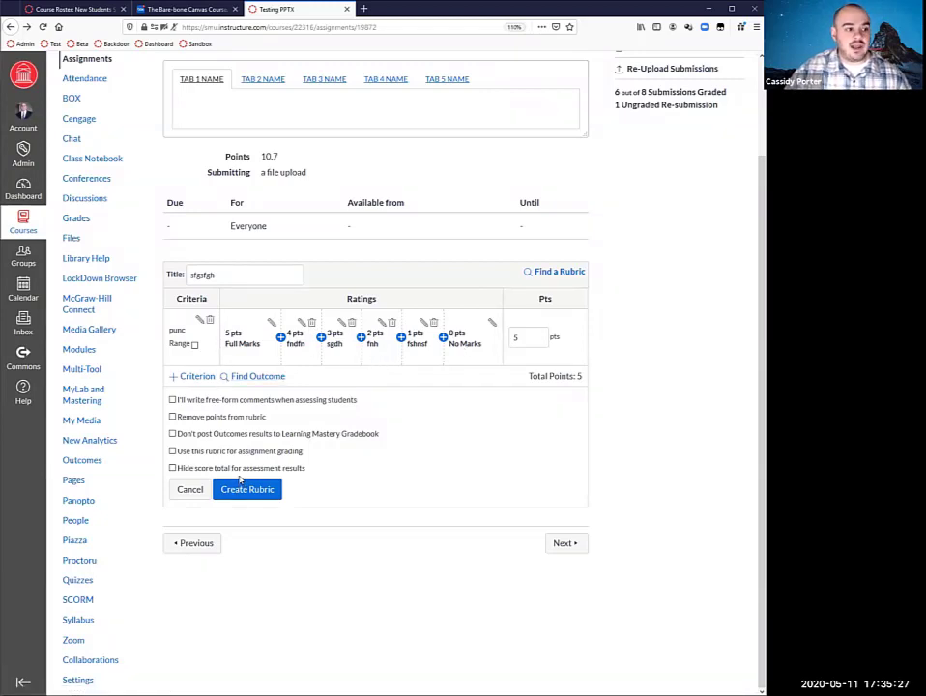
Step: Duplicate the punc criterion with its ratings and describe the copy as punc2
click(203, 377)
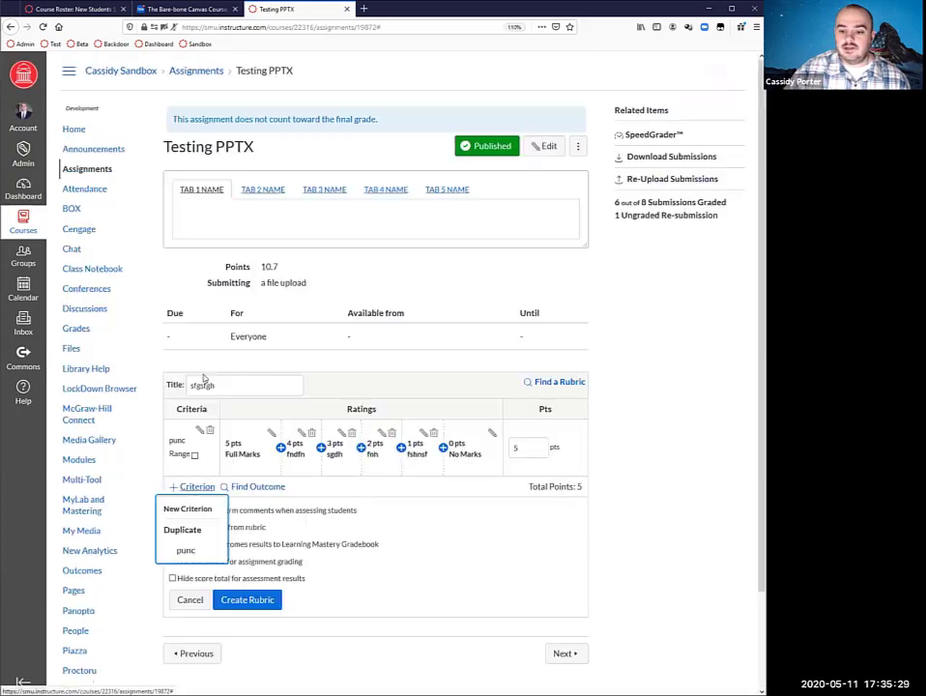
click(191, 553)
click(316, 348)
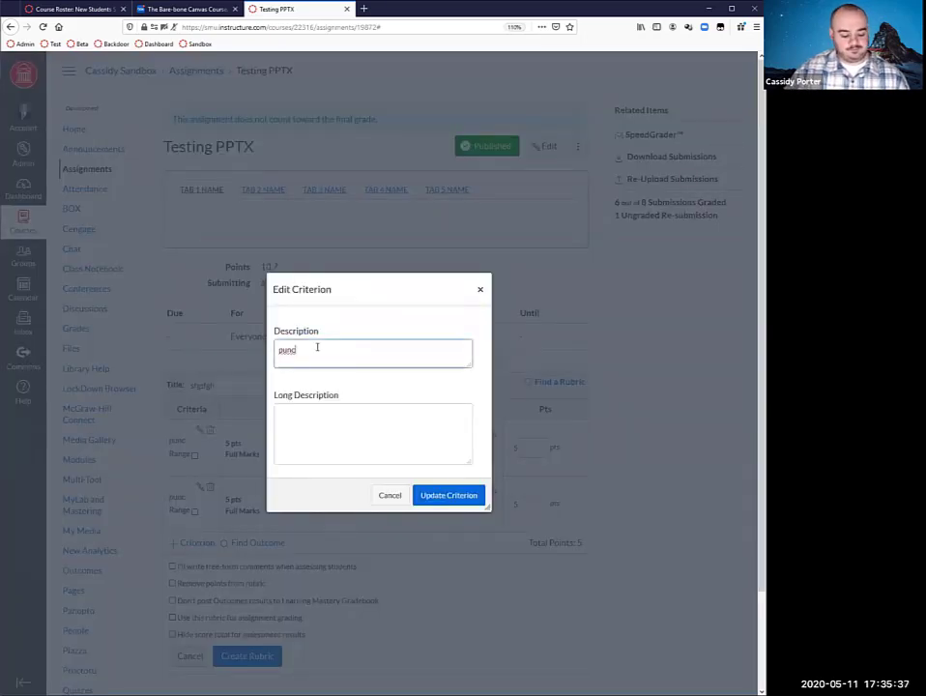
text(2)
click(440, 496)
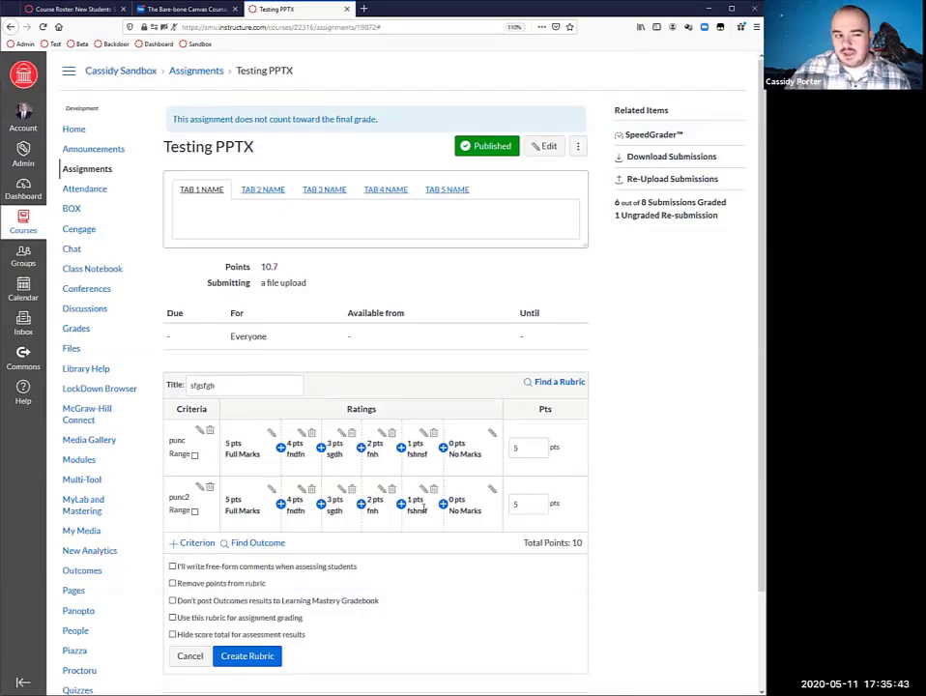
Step: Delete the 4-point and 3-point ratings from the punc criterion and remove the punc2 criterion
scroll(423, 510, down, 2)
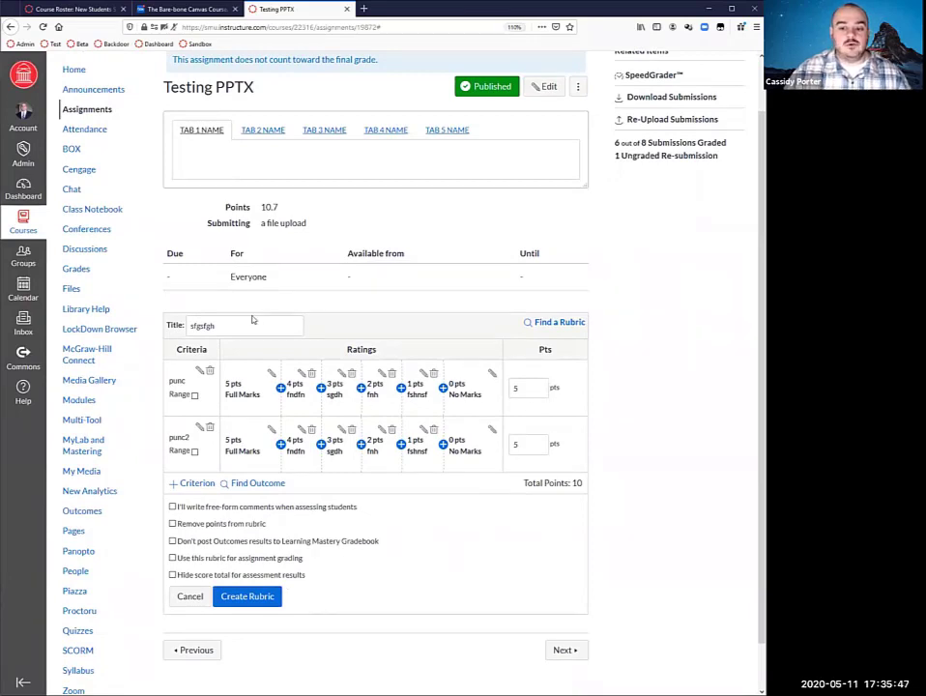
double_click(205, 325)
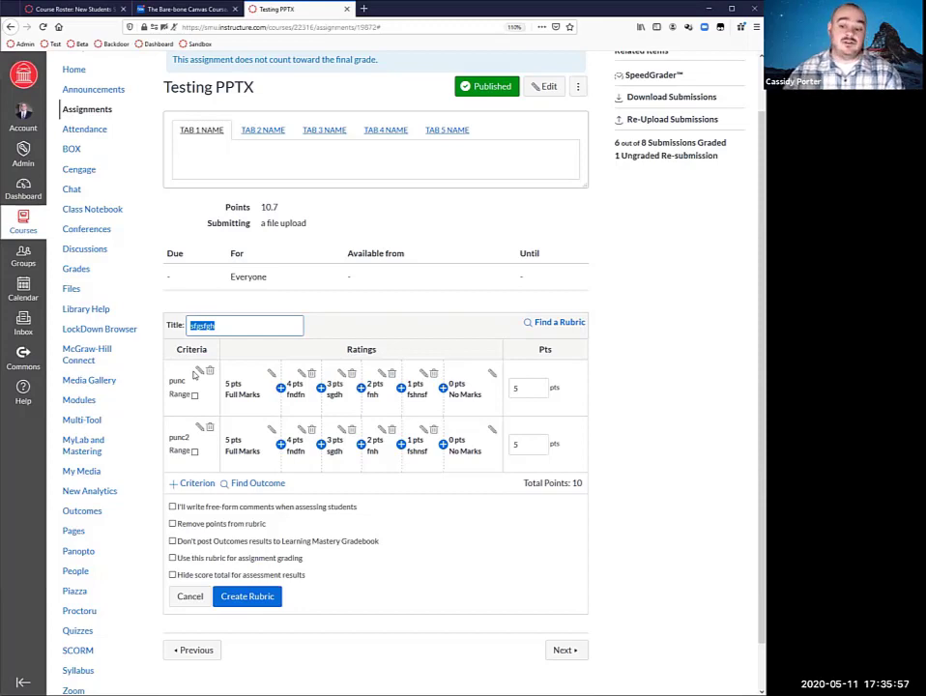
click(311, 373)
click(328, 374)
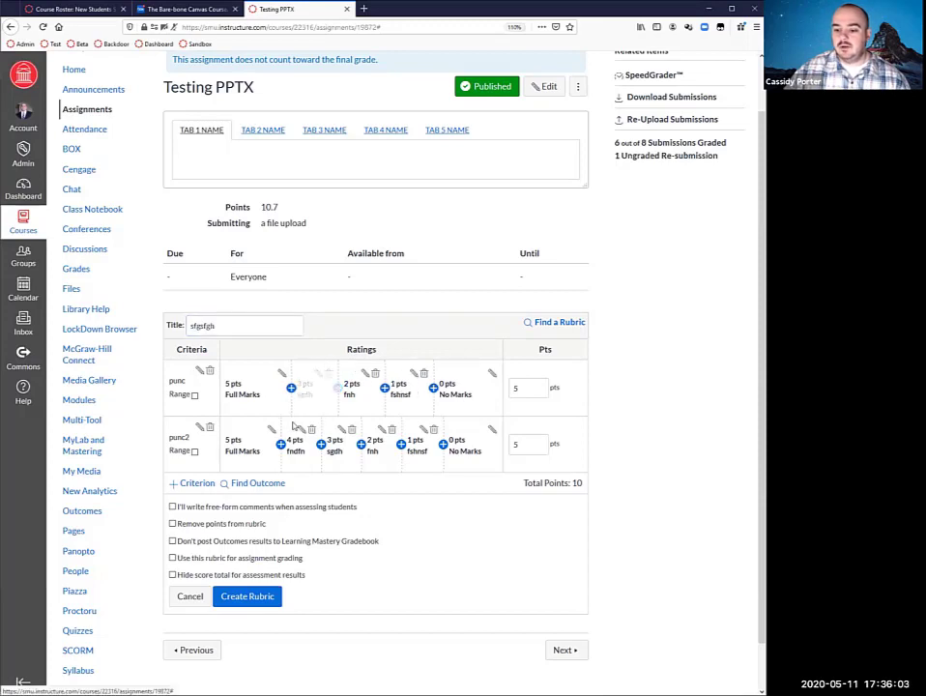
click(209, 429)
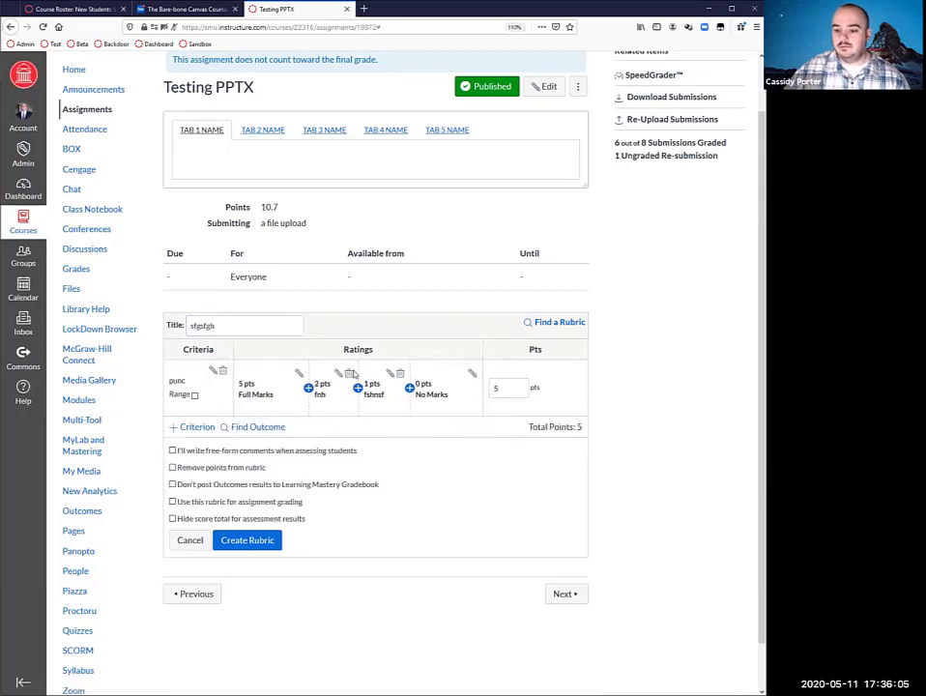
Step: Delete the 2-point and 1-point ratings from the punc criterion and enable point ranges for it
click(352, 373)
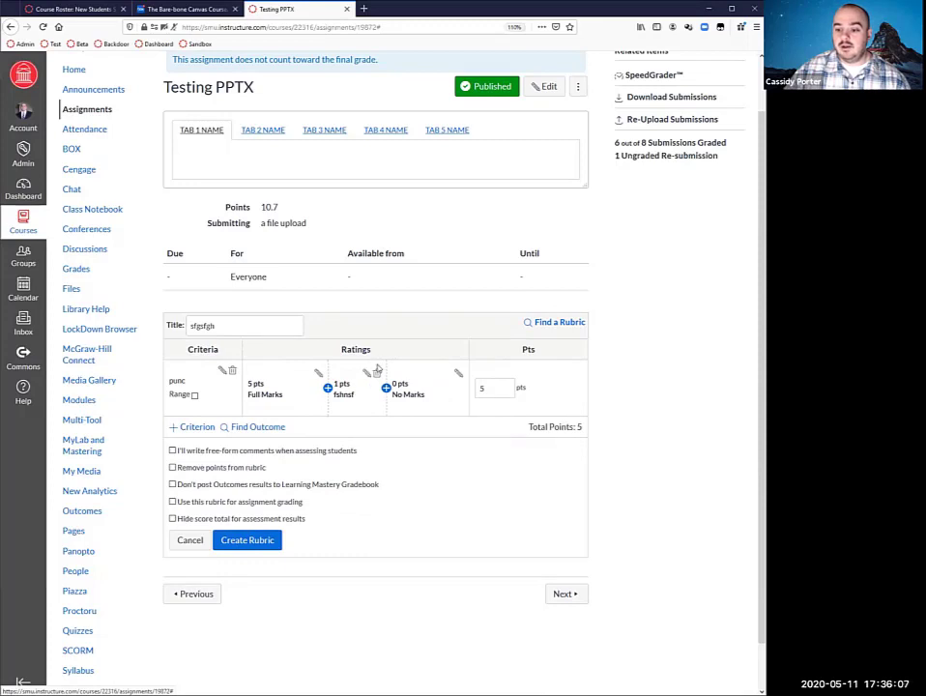
click(377, 373)
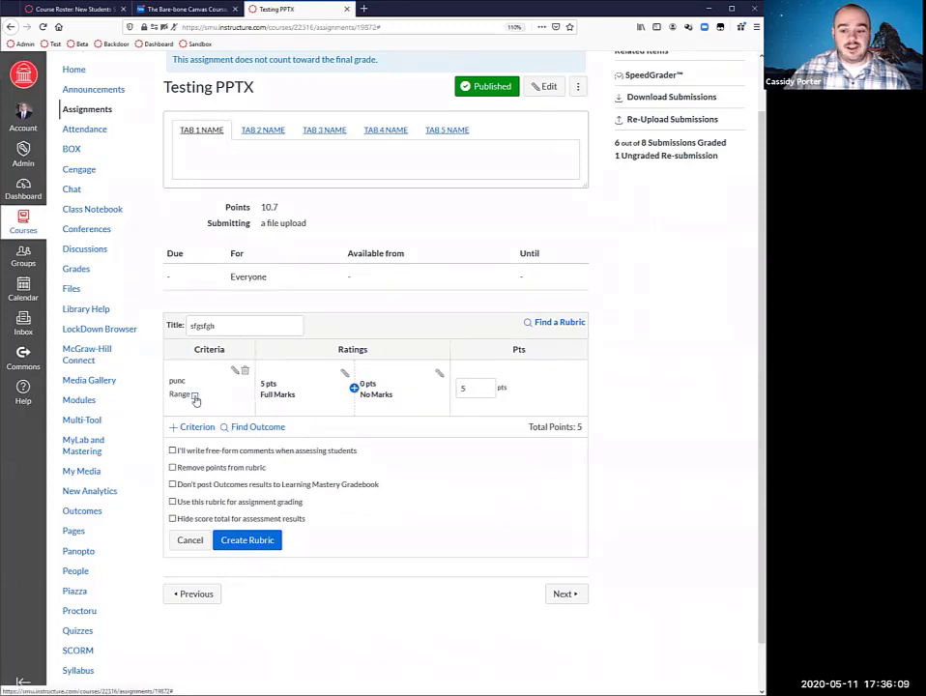
click(194, 395)
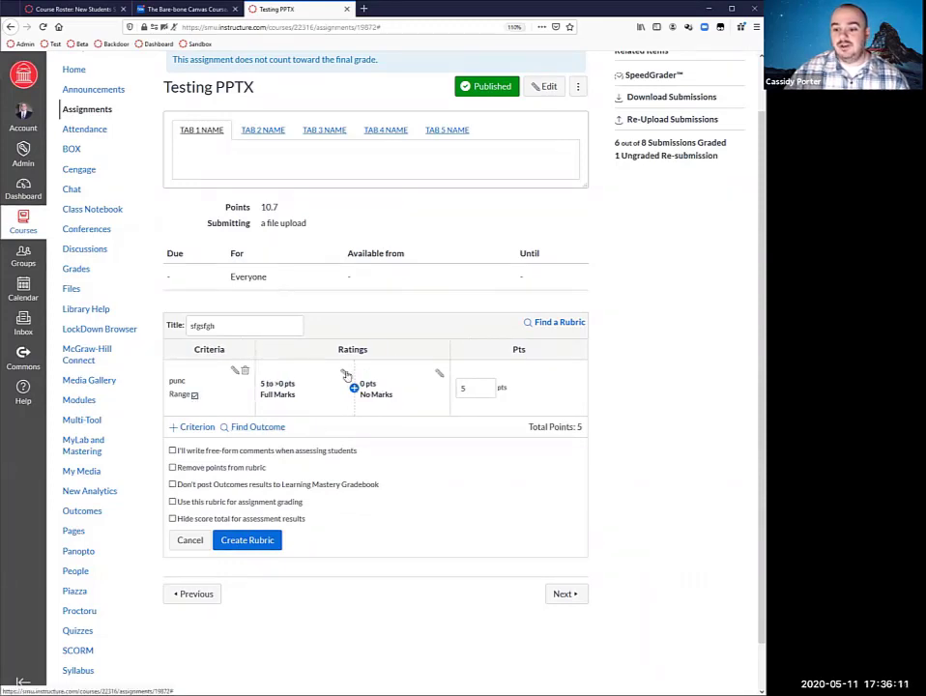
Step: Set the upper score of the punc criterion's Full Marks rating to 25 points
click(345, 374)
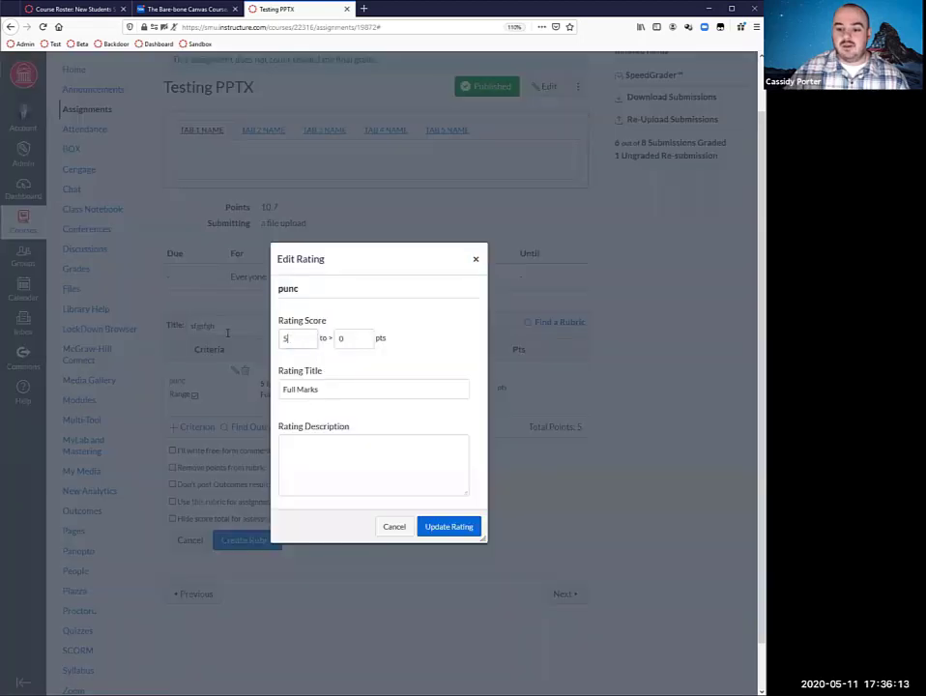
text(25)
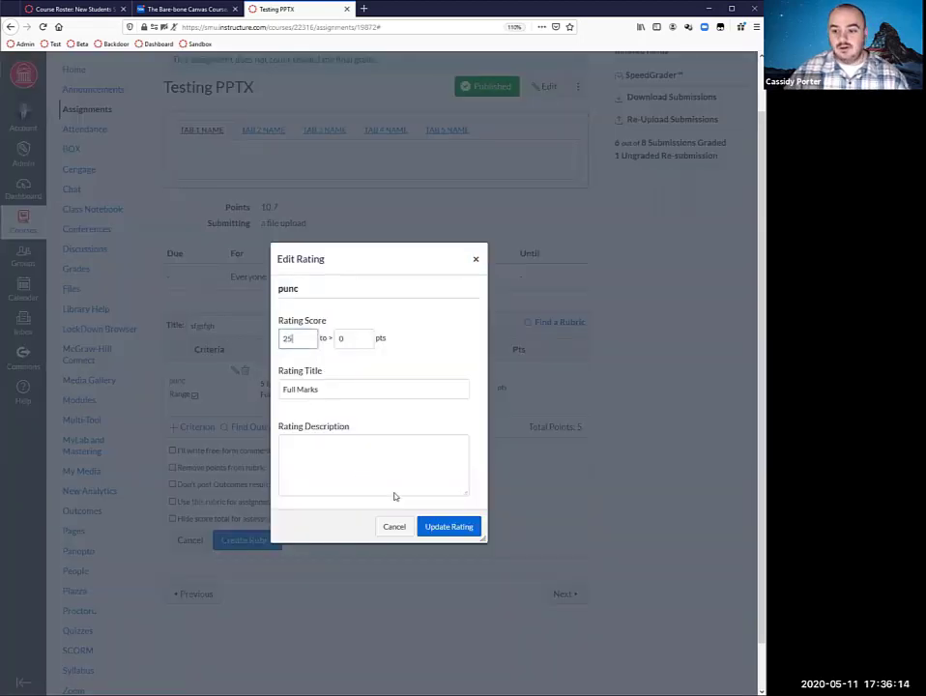
click(446, 526)
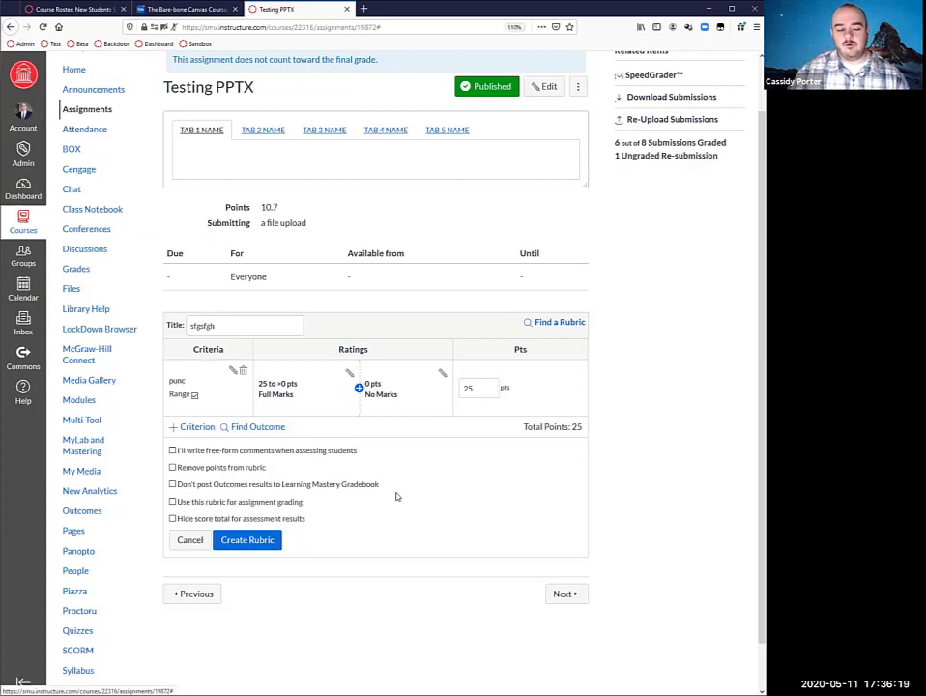
Step: Add a rating titled j;'jl to the punc criterion, covering the range from 20 to above 15 points
click(360, 388)
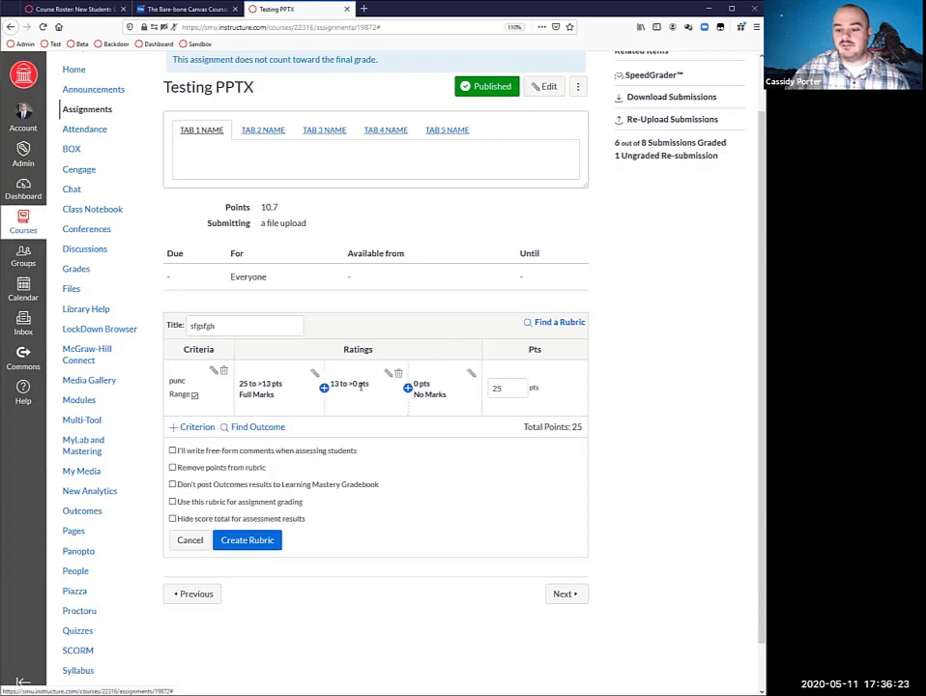
text(20)
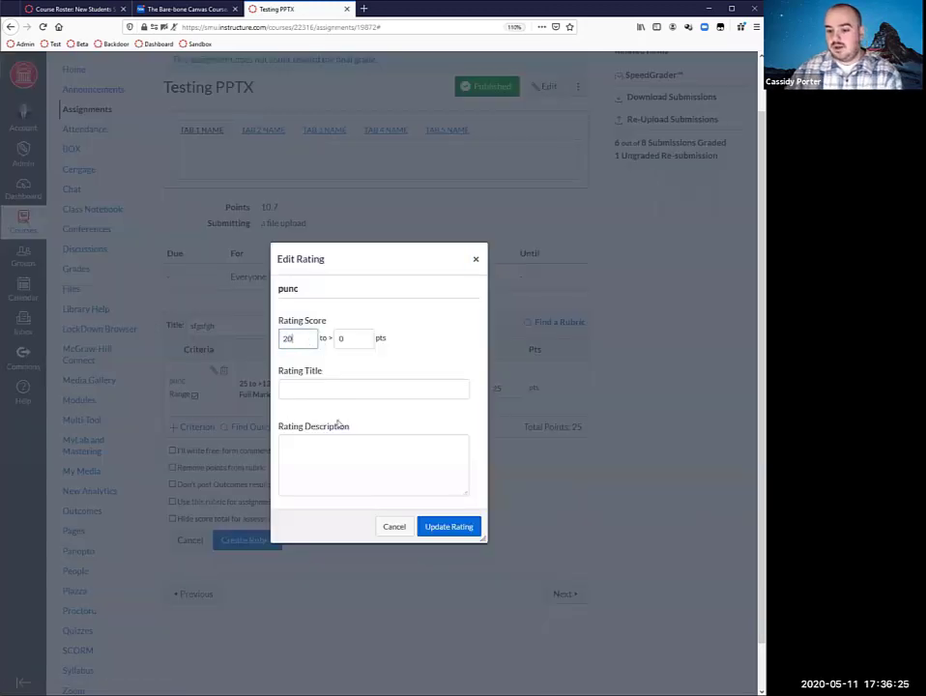
double_click(342, 338)
text(15)
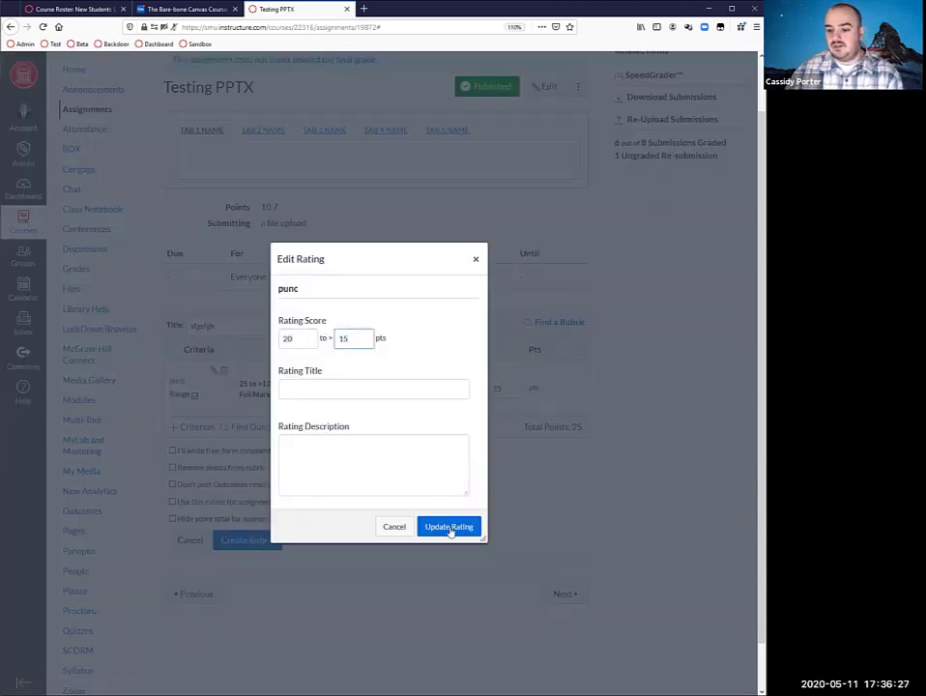
click(448, 529)
text(j;j)
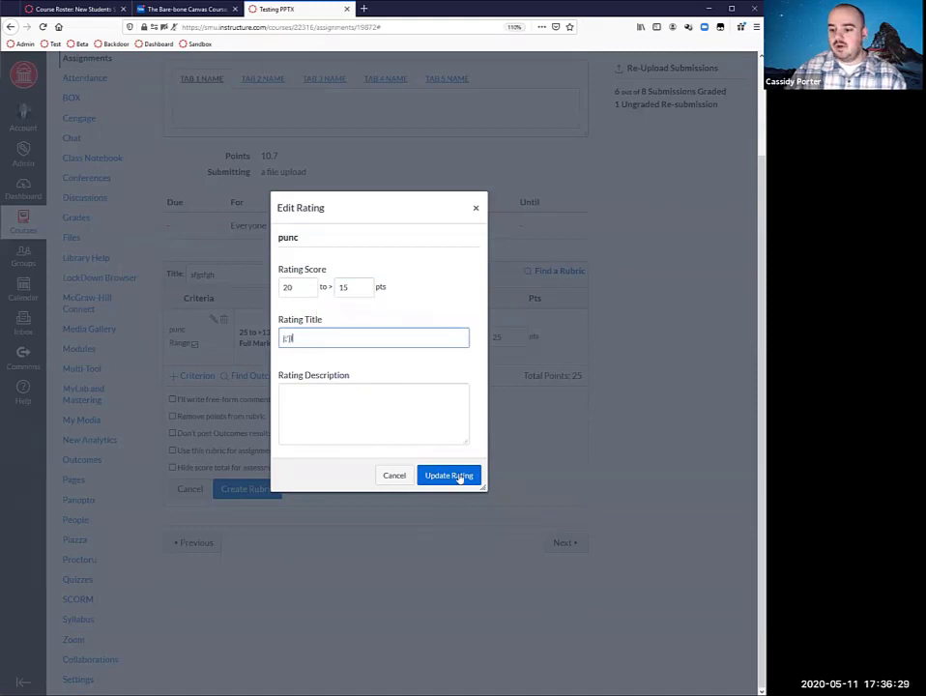
click(455, 476)
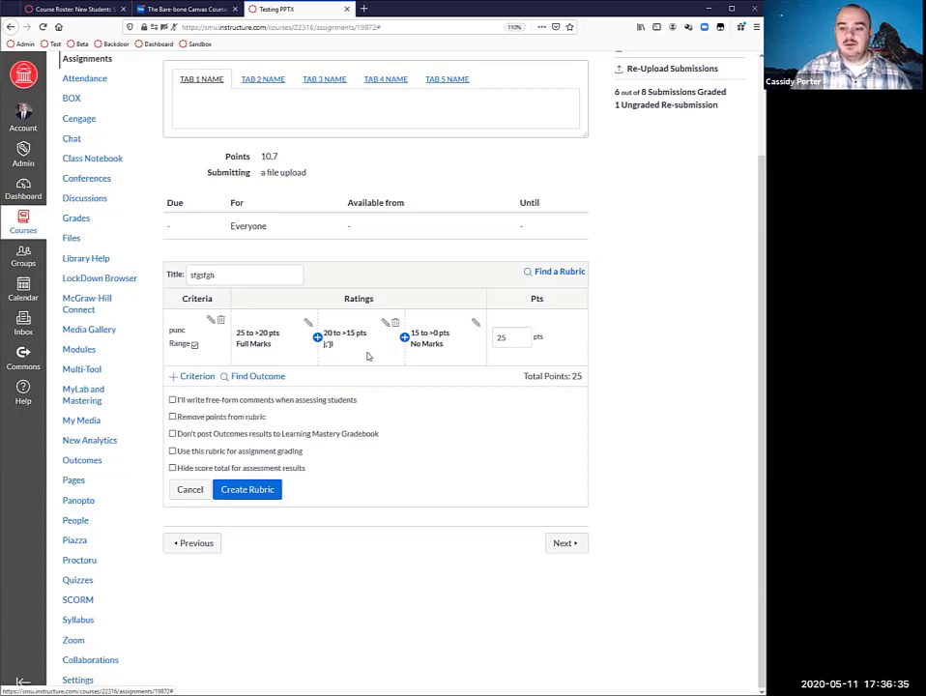
Step: Add the rating description "good job" to the punc criterion's Full Marks rating
click(192, 376)
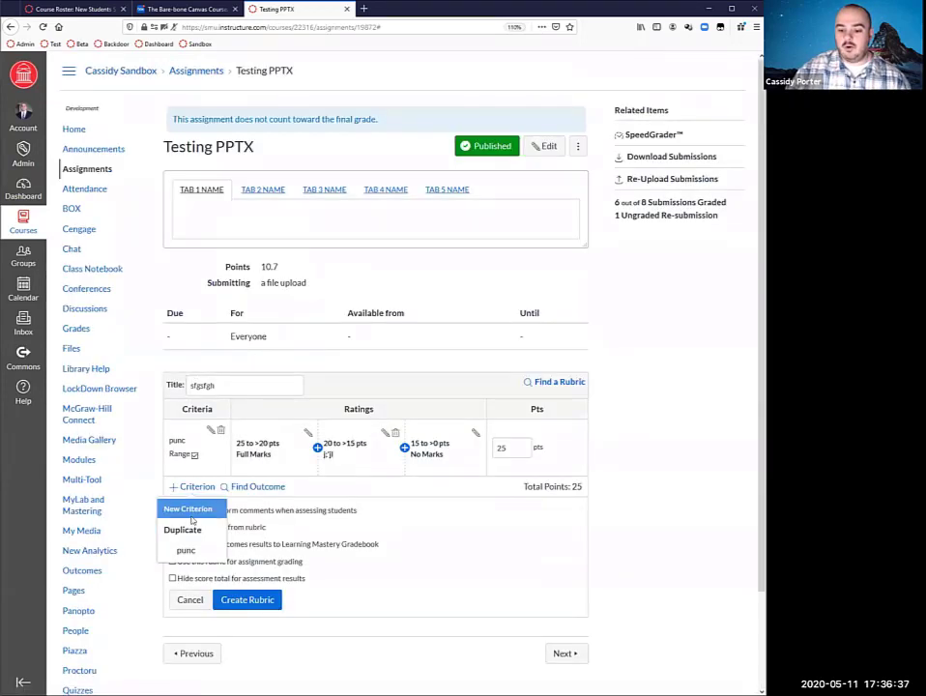
key(Escape)
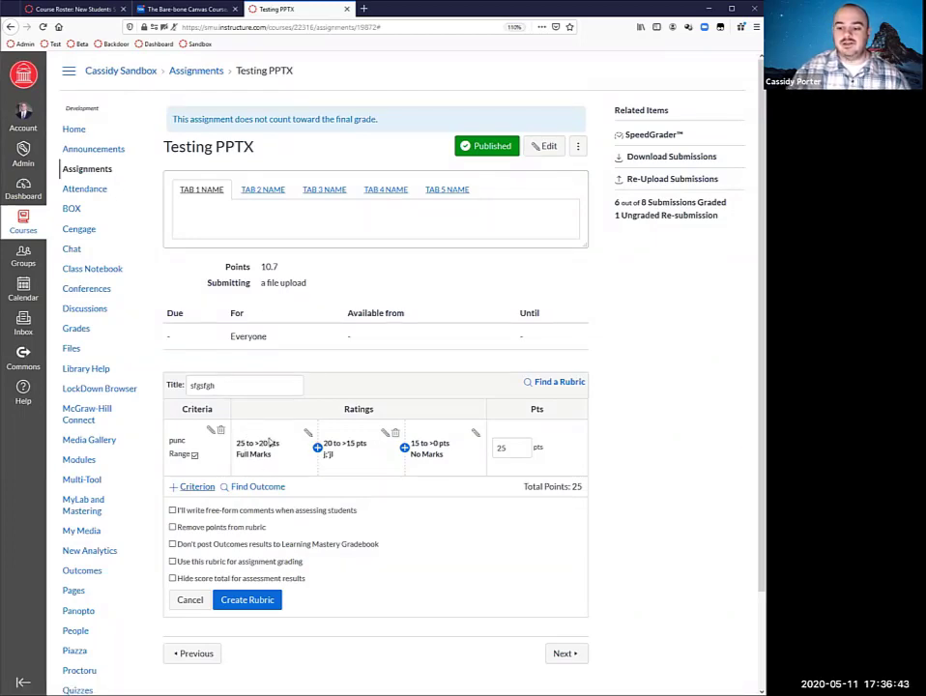
scroll(270, 443, down, 2)
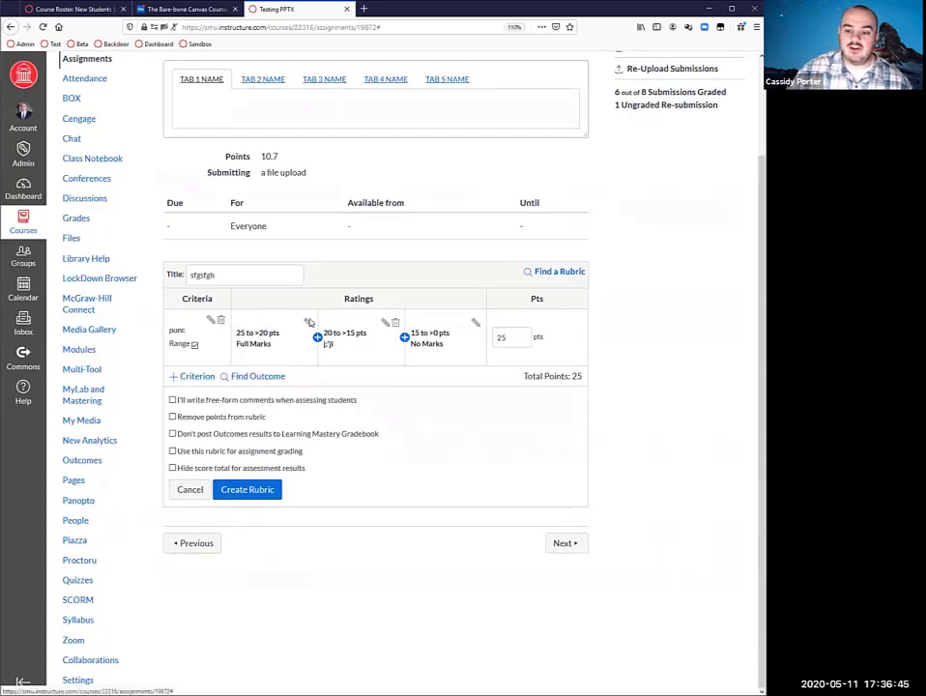
click(307, 323)
click(340, 442)
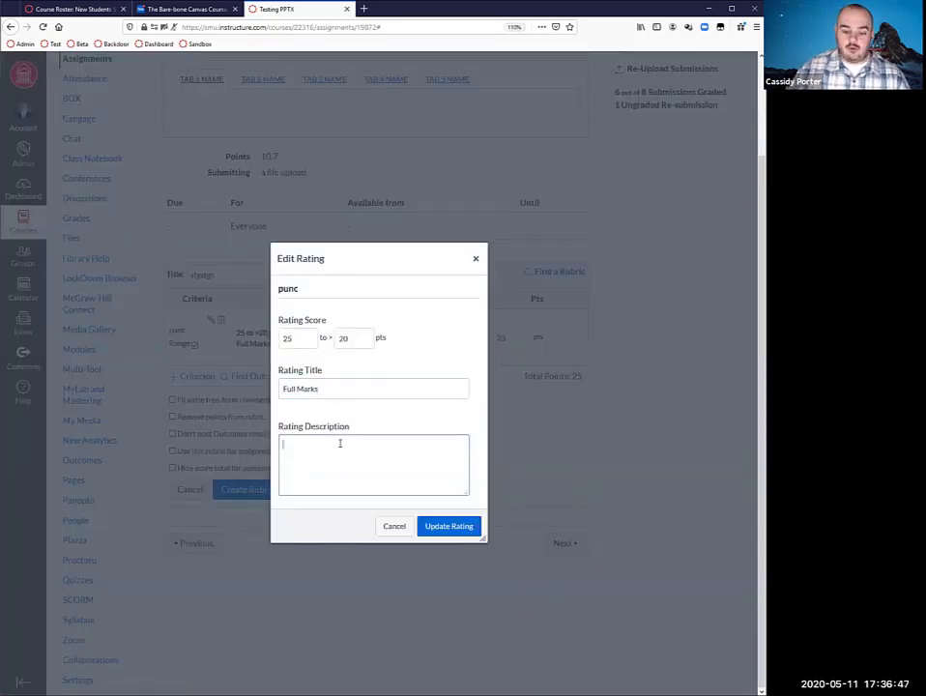
text(good job)
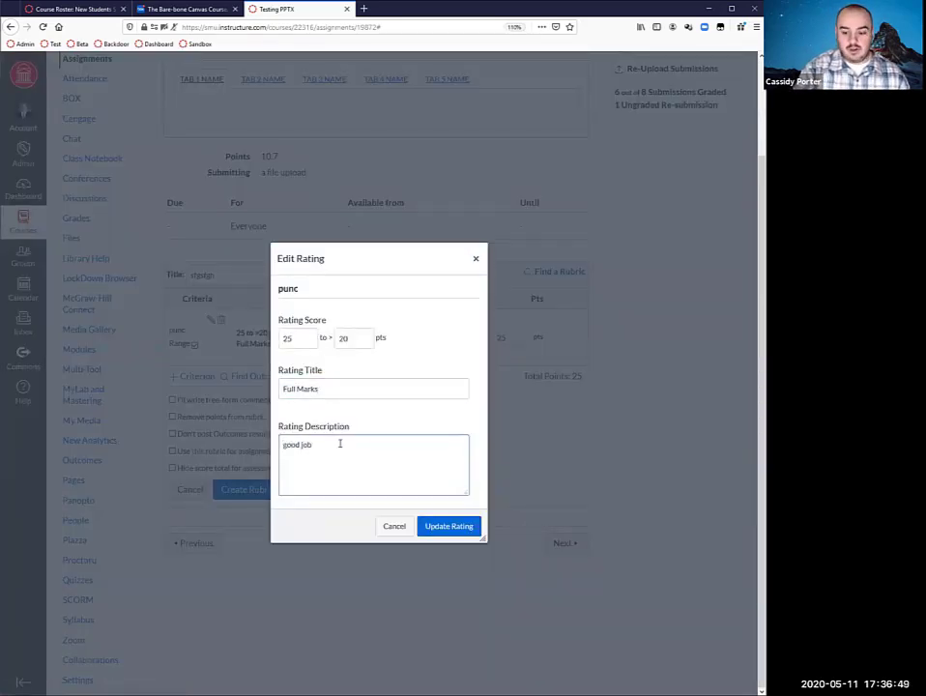
click(461, 527)
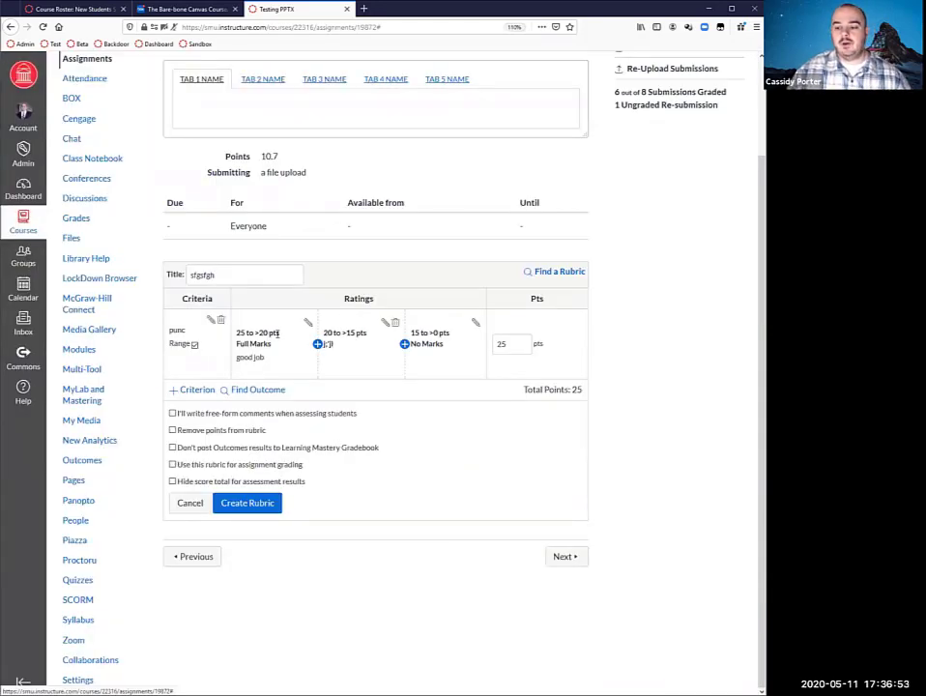
Step: Duplicate the punc criterion with its range ratings and describe the copy as punc2
click(213, 392)
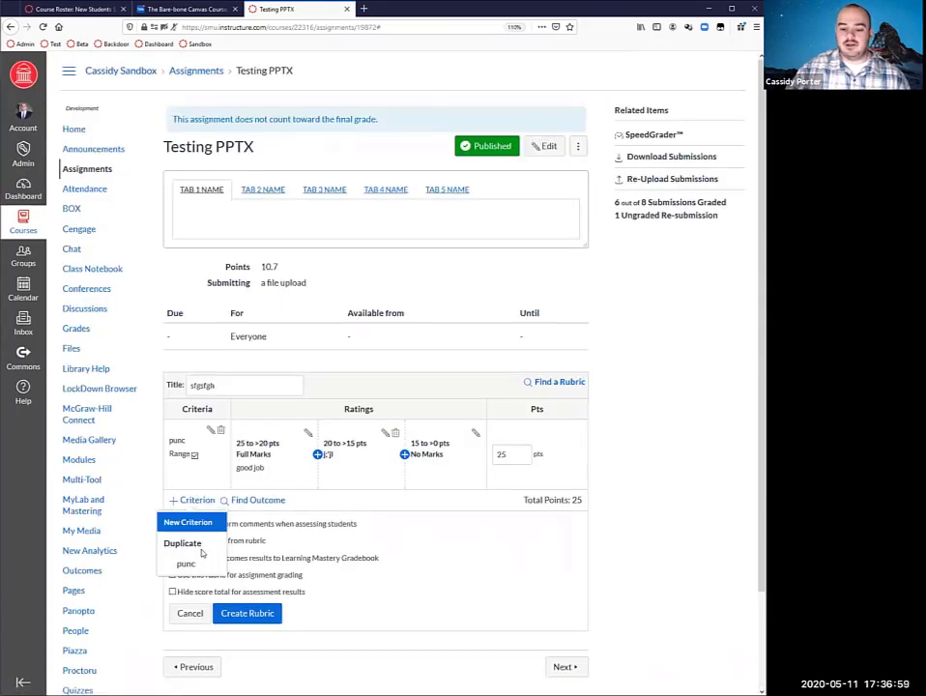
click(197, 562)
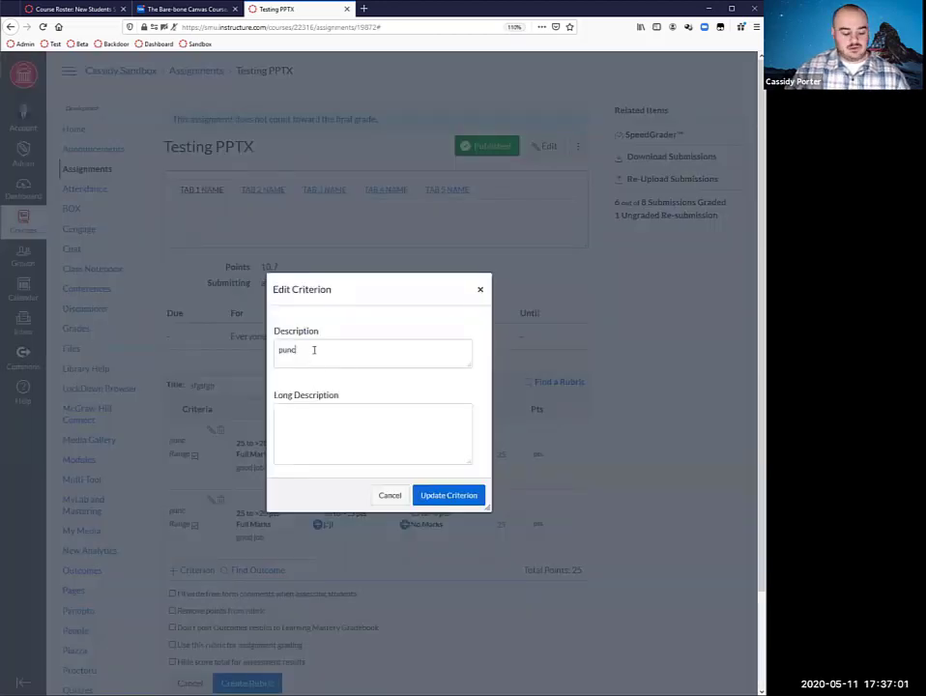
text(2)
click(434, 497)
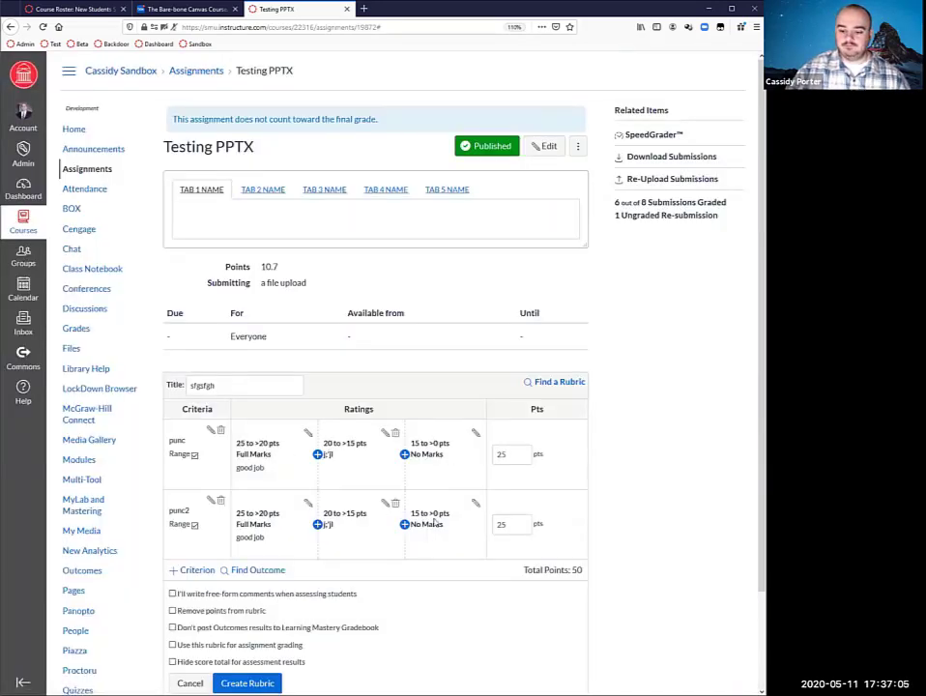
Step: Create the rubric with its use for assignment grading enabled, and change the assignment points to match the rubric
scroll(435, 523, down, 2)
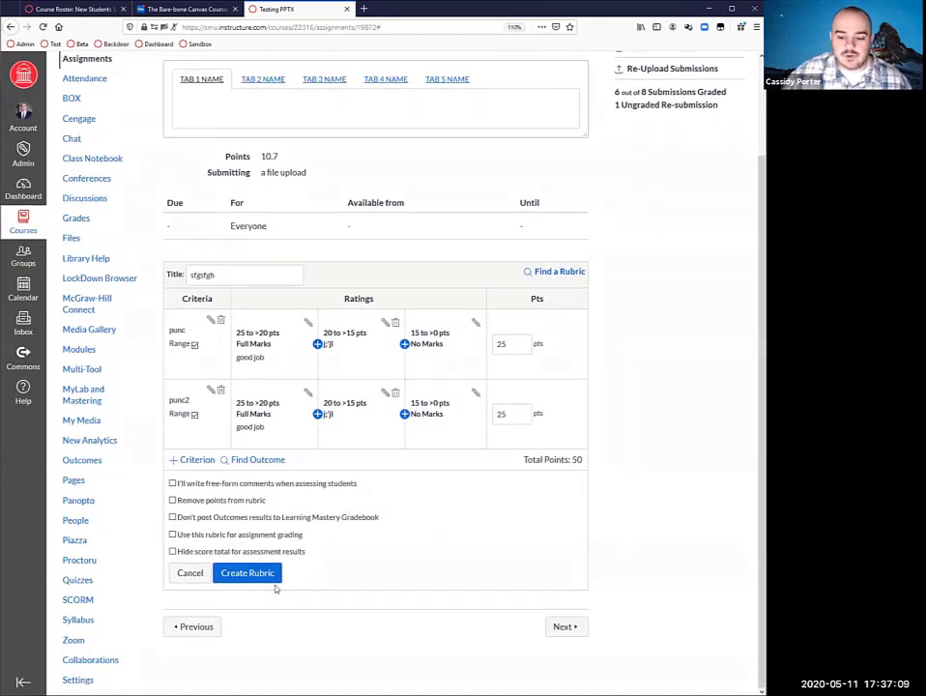
click(173, 535)
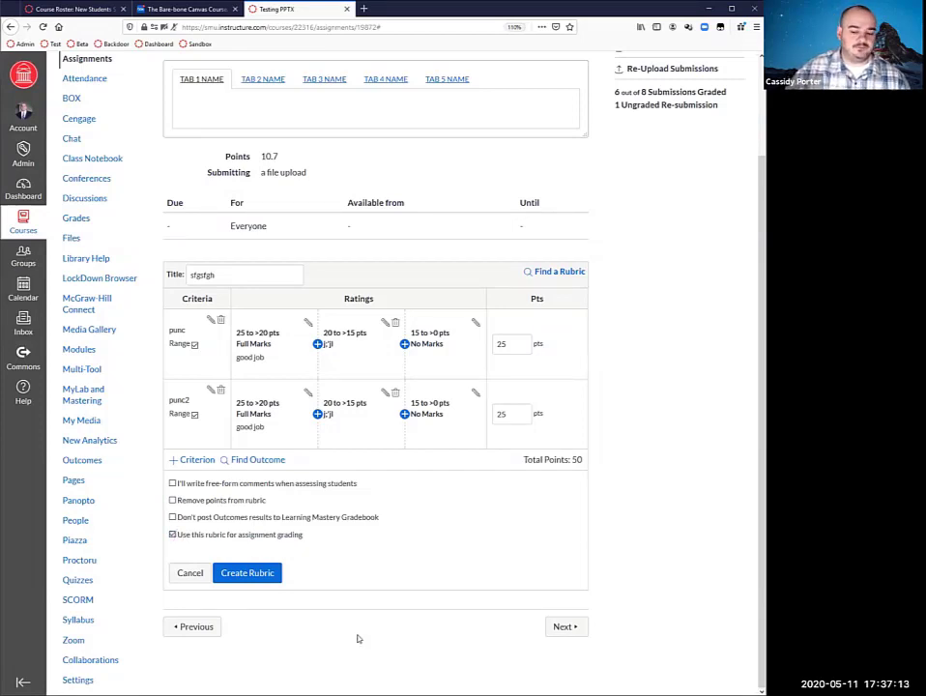
click(247, 576)
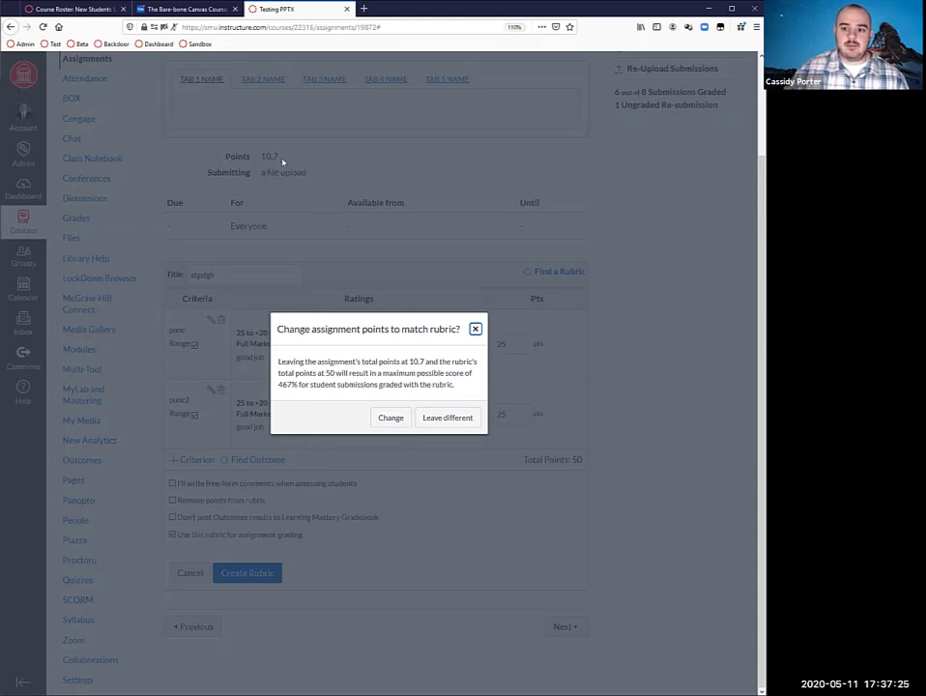
drag(387, 327, 520, 442)
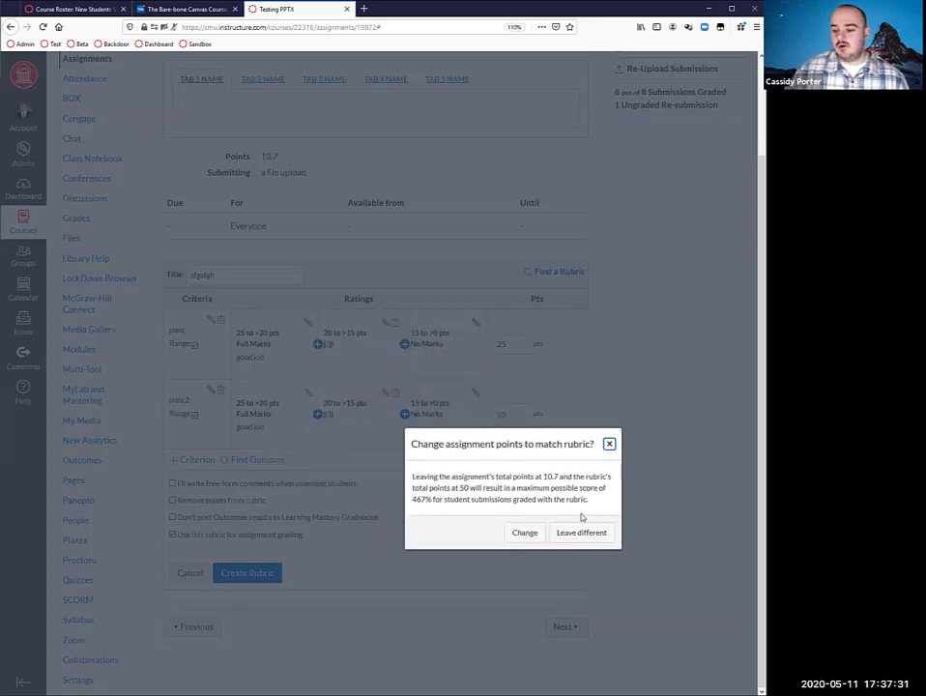
click(520, 535)
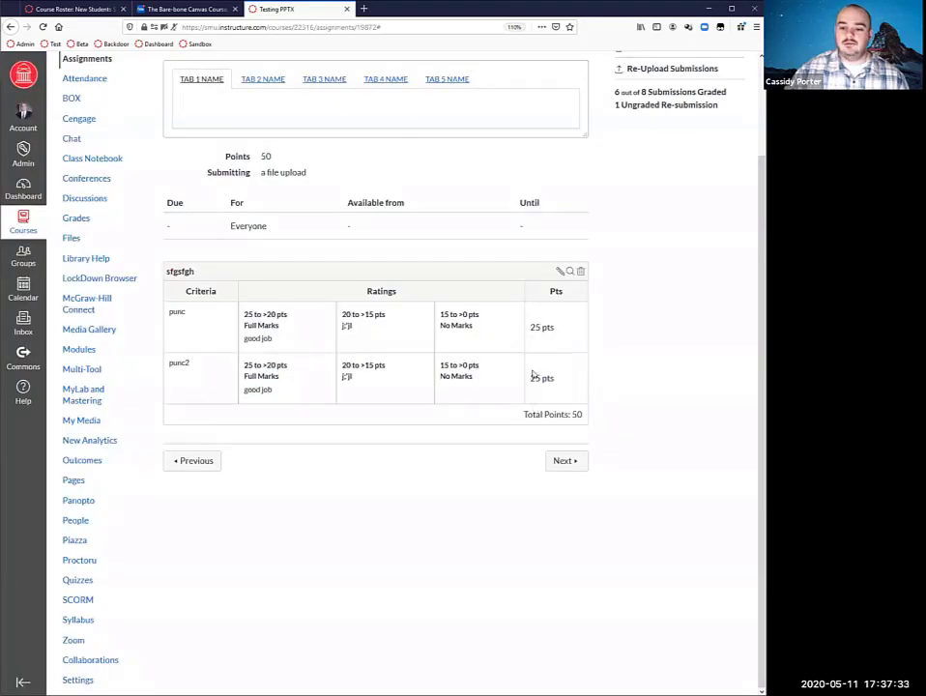
Step: Reopen the rubric for editing to review it against the assignment's points, and leave without saving changes
click(560, 271)
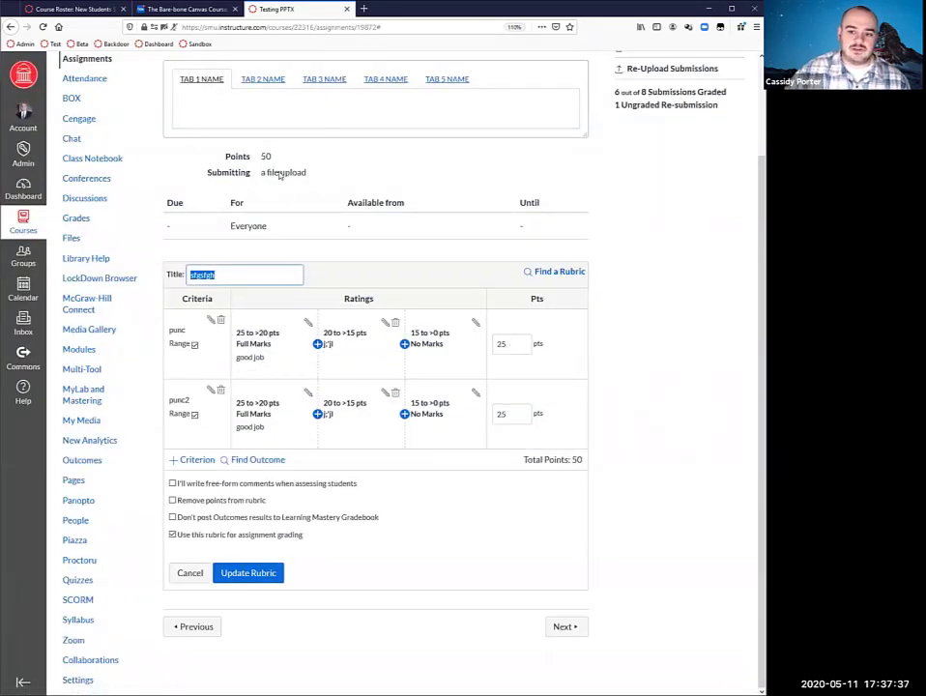
drag(275, 160, 221, 160)
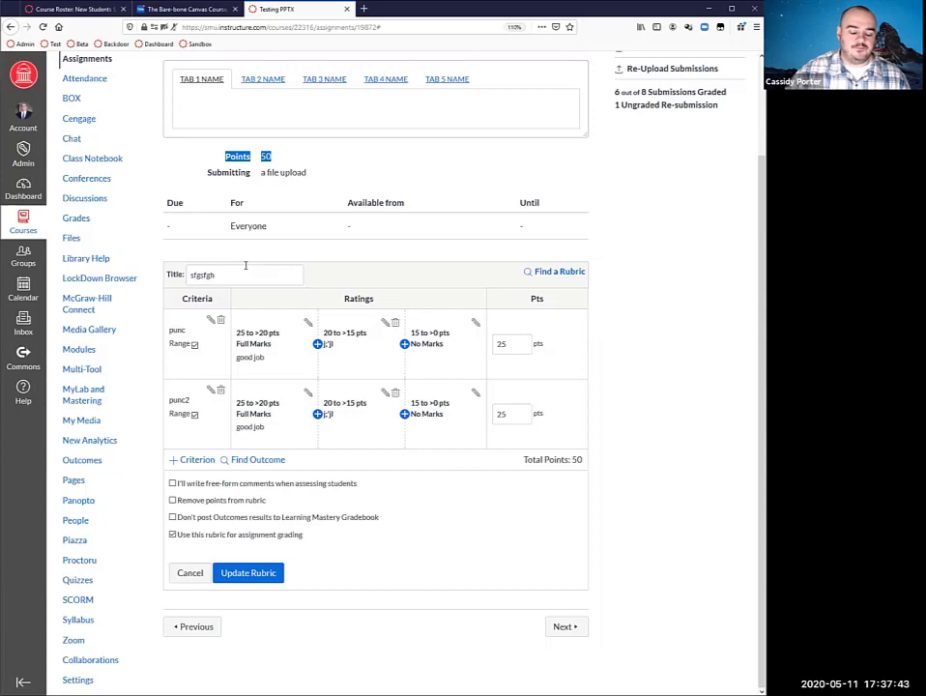
click(478, 514)
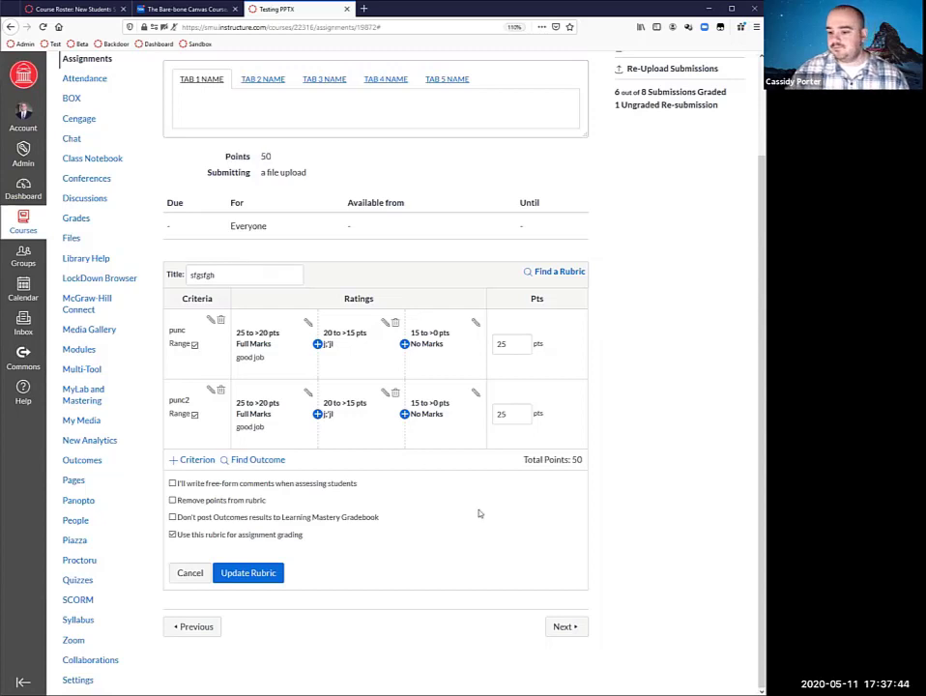
click(186, 574)
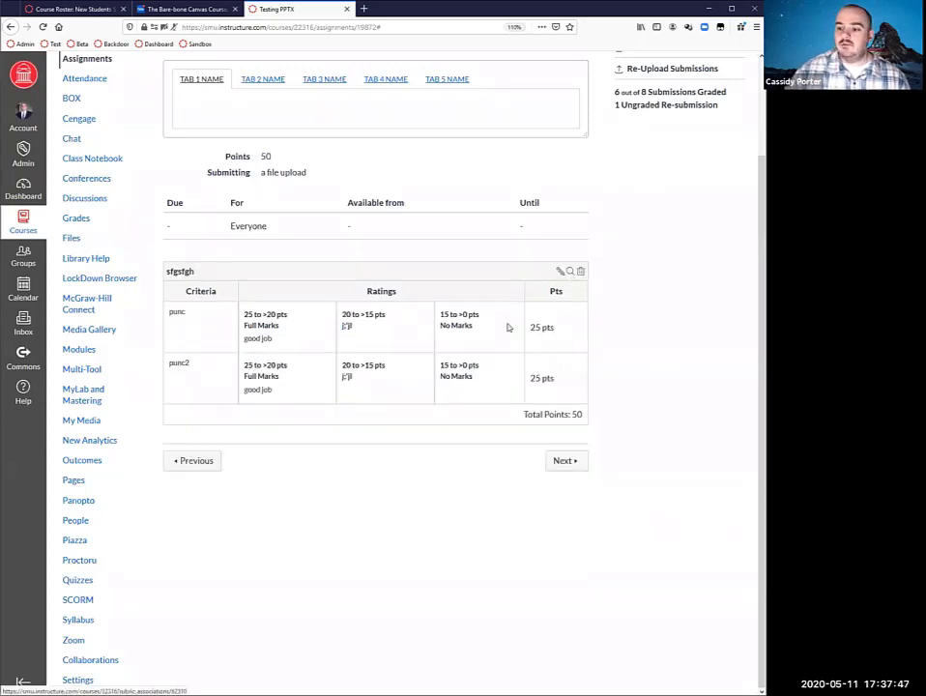
Step: Delete the rubric from the Testing PPTX assignment and confirm the removal
click(581, 271)
click(379, 299)
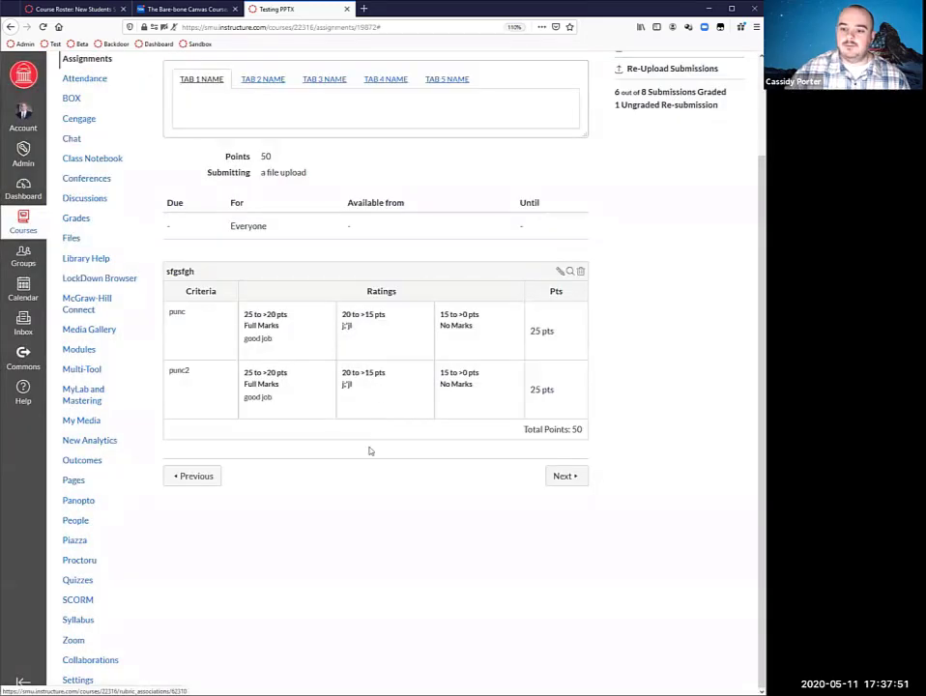
Step: Open SpeedGrader for the Testing PPTX assignment, view the student list, and advance two students to see their submissions
scroll(515, 600, up, 2)
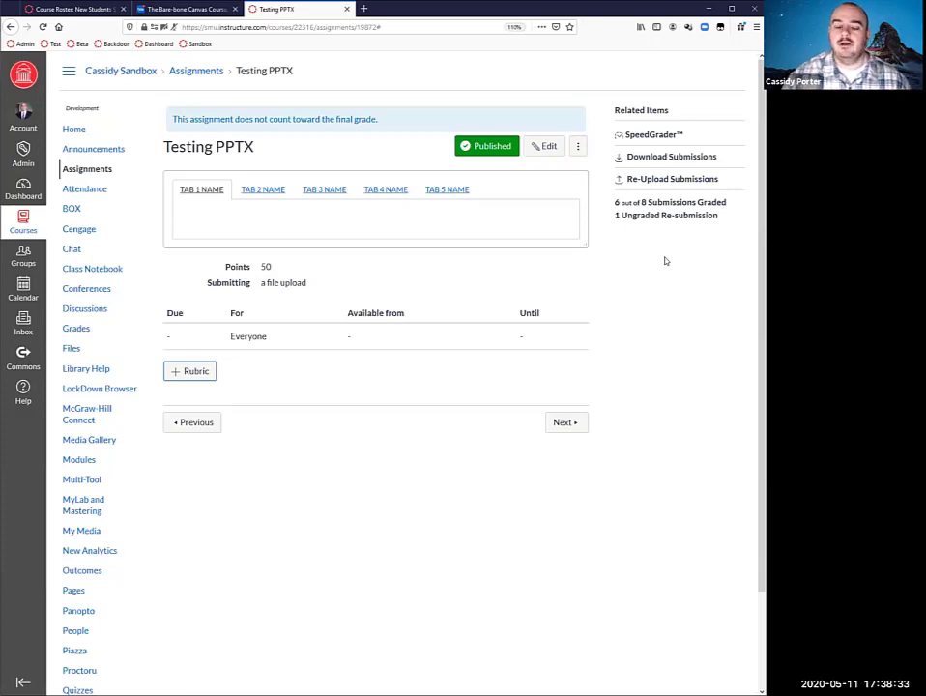
click(644, 136)
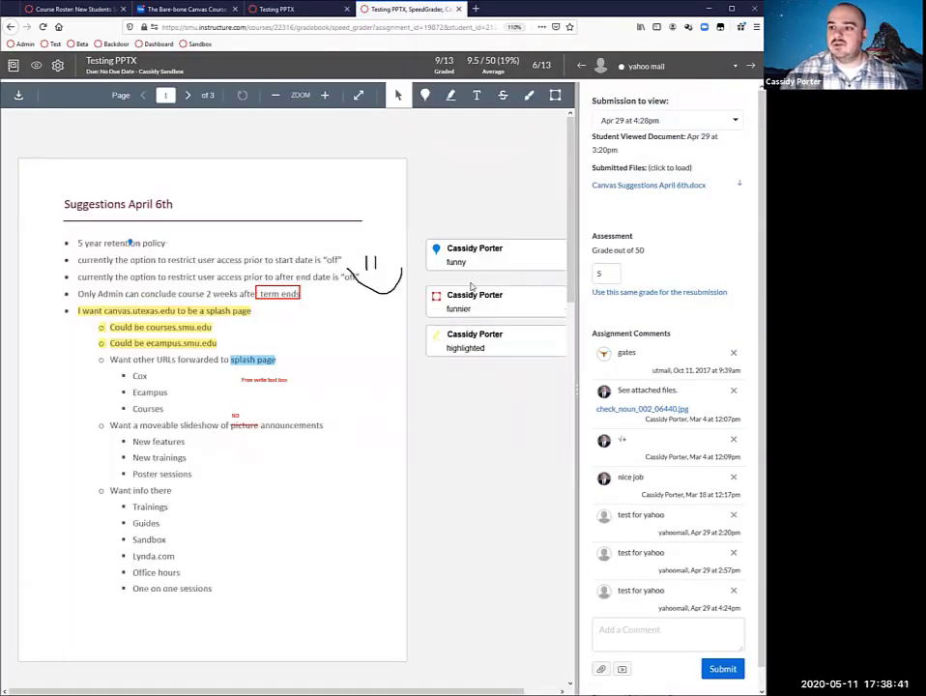
click(645, 68)
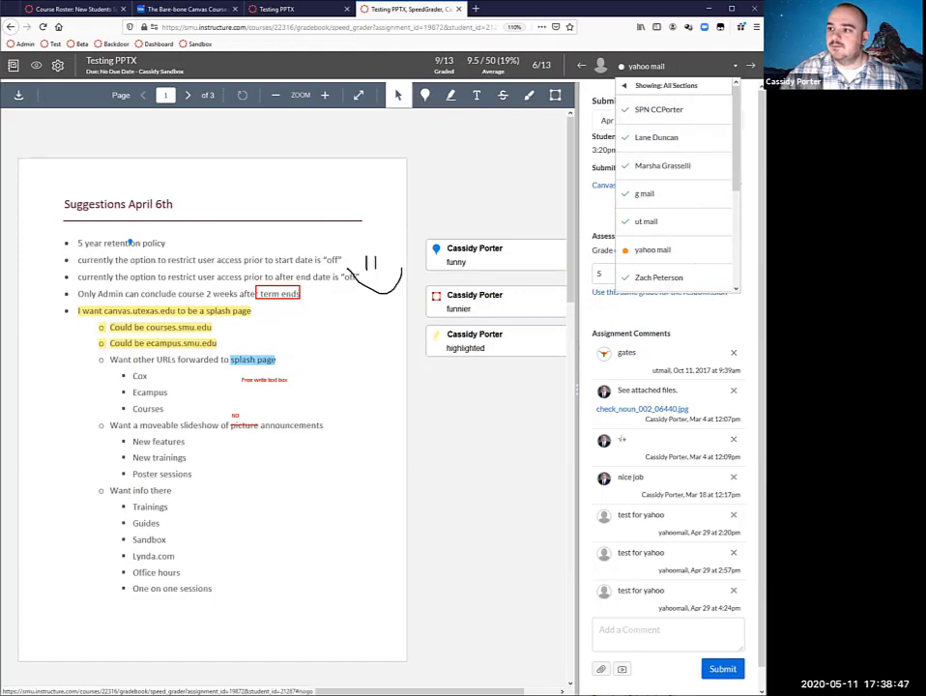
click(667, 67)
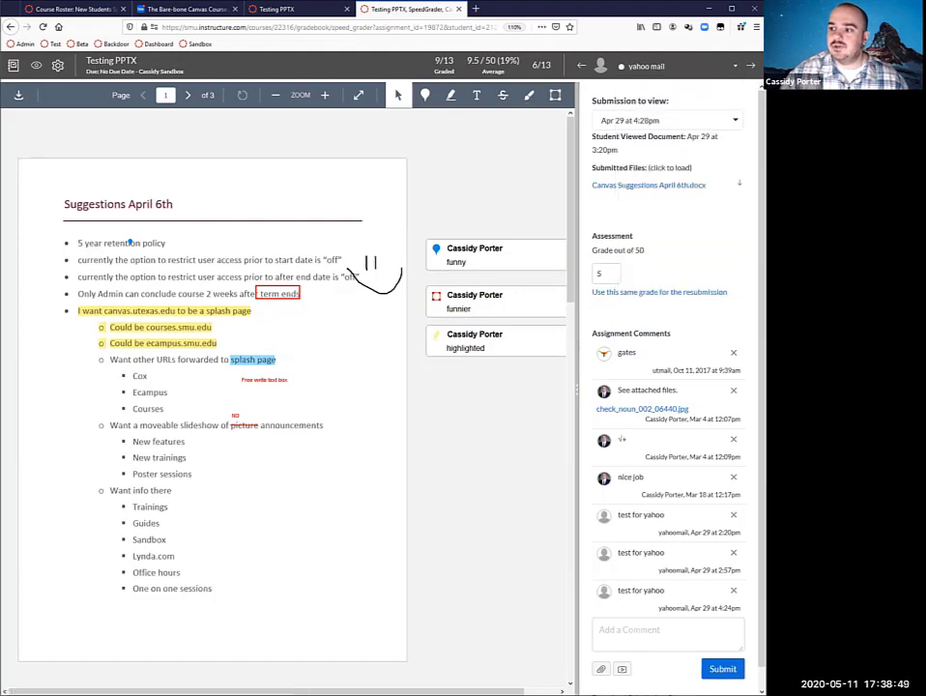
click(750, 66)
click(750, 66)
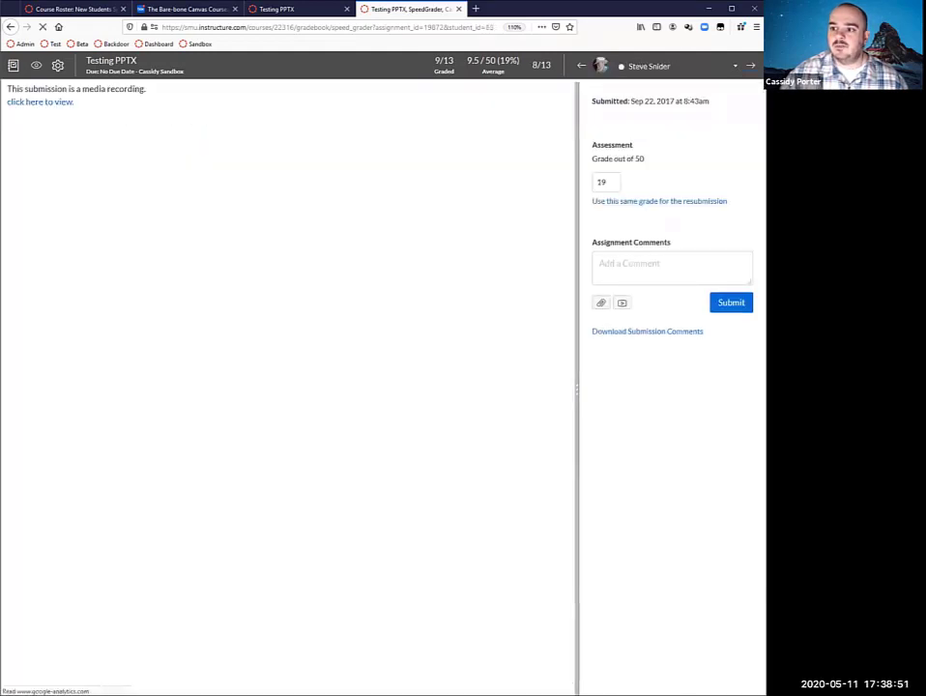
Step: Browse forward through three more student submissions in SpeedGrader and return to the sixth student's annotated Word document submission
click(750, 65)
click(750, 65)
click(751, 65)
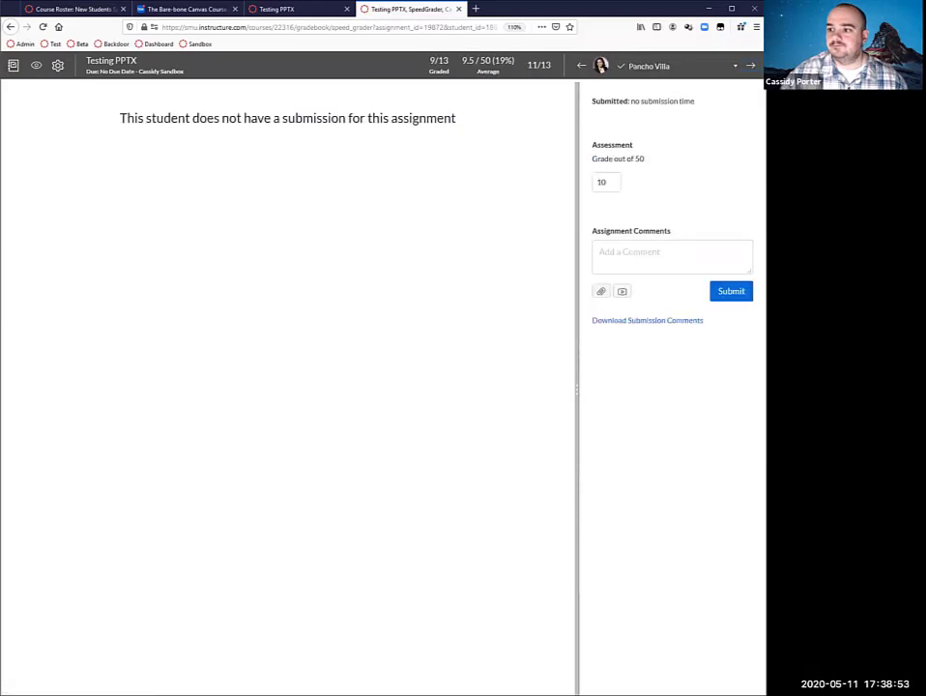
click(580, 67)
click(581, 67)
click(580, 66)
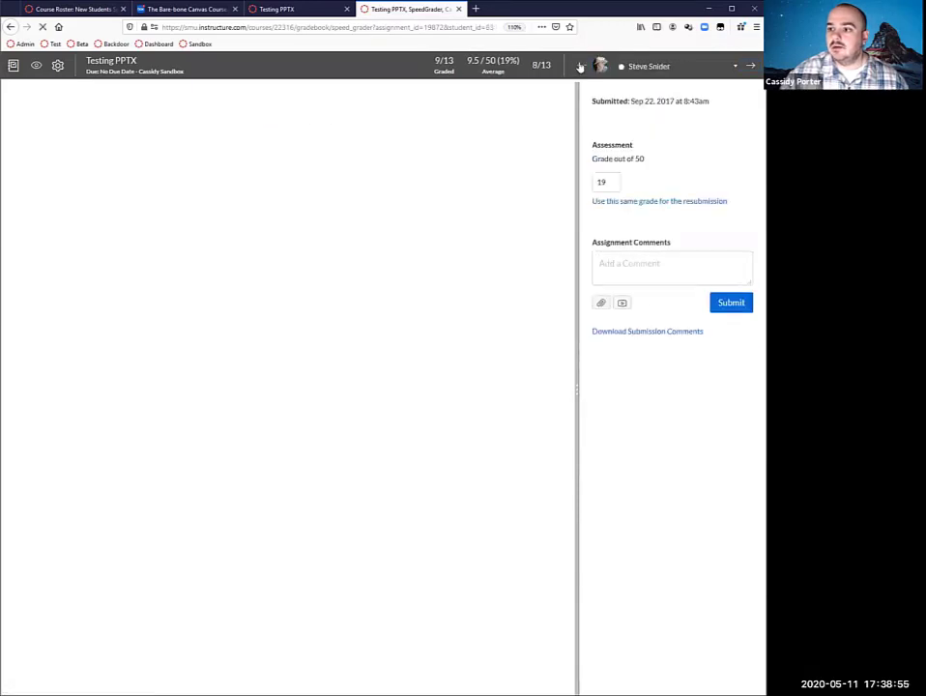
click(580, 67)
click(580, 67)
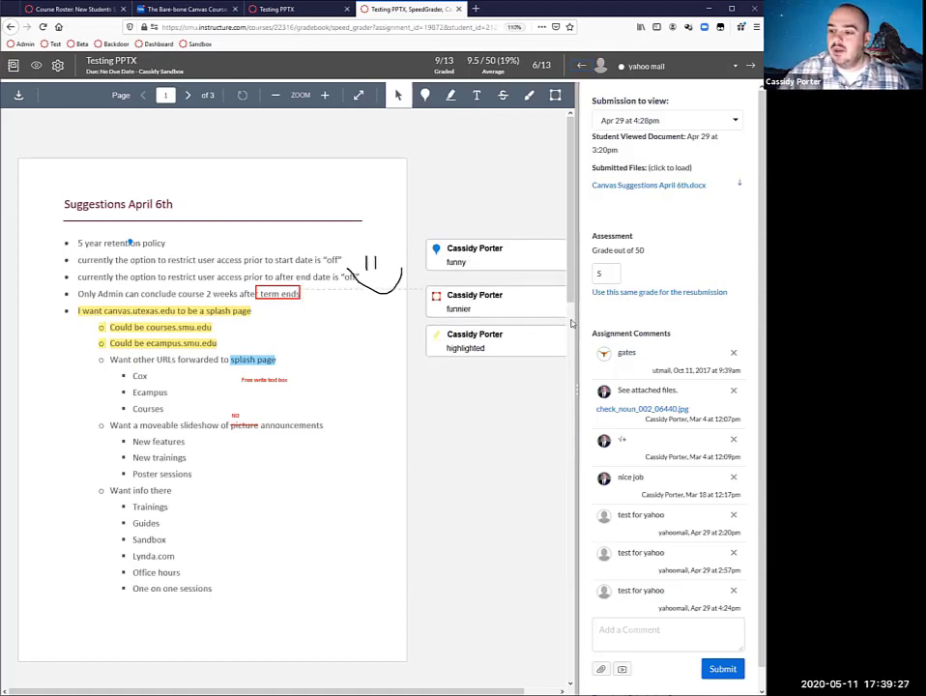
Step: Select the submission's grade, draft the sample comment "chmdghm" in the assignment comments, and clear it without submitting
drag(619, 275, 564, 272)
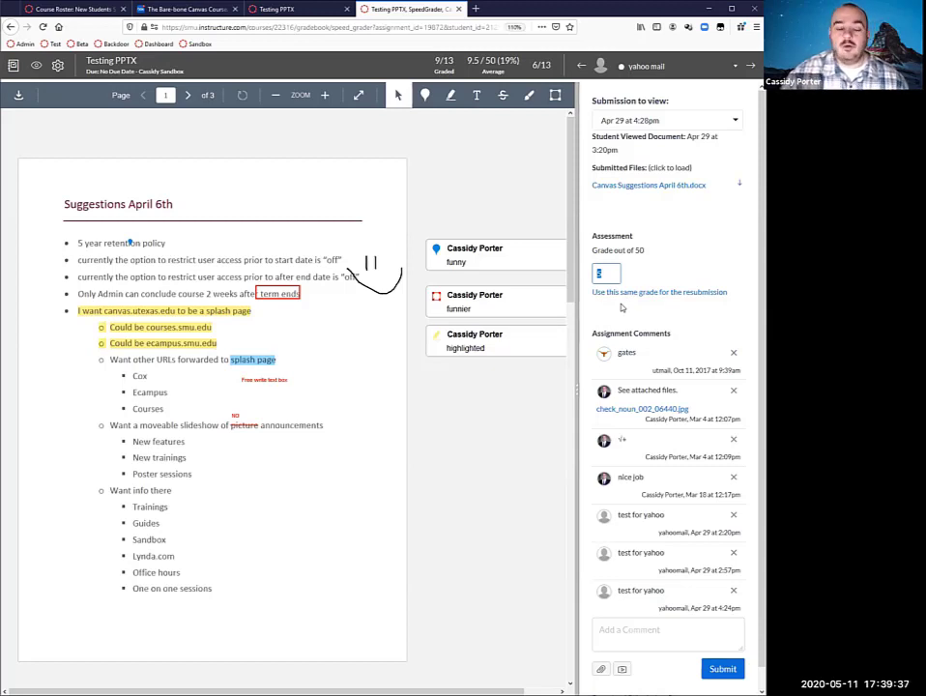
scroll(622, 308, down, 1)
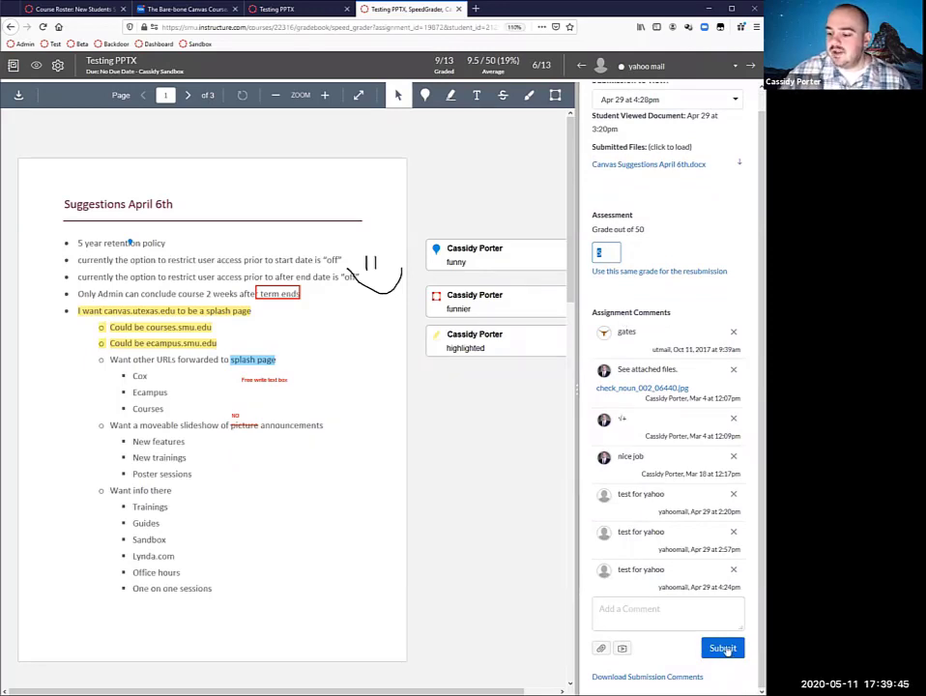
click(627, 613)
text(chmdfhm)
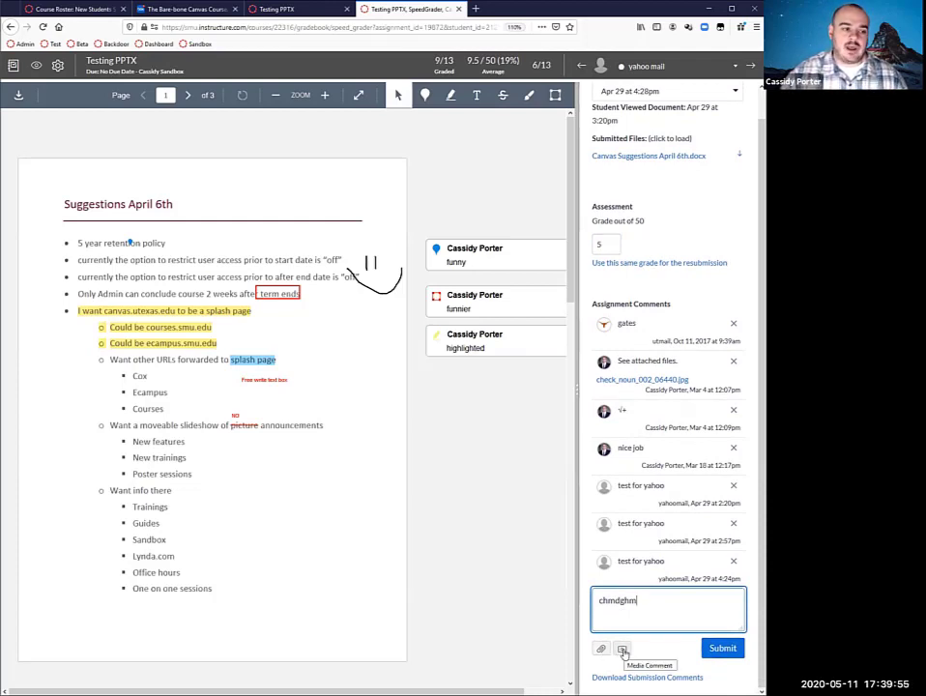
double_click(645, 605)
key(BackSpace)
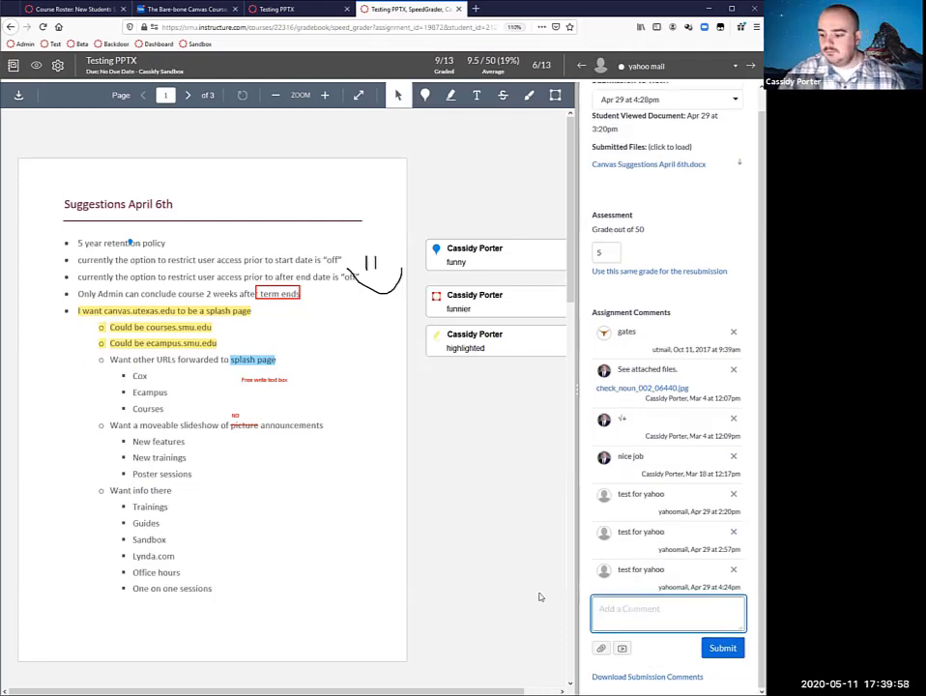
click(537, 659)
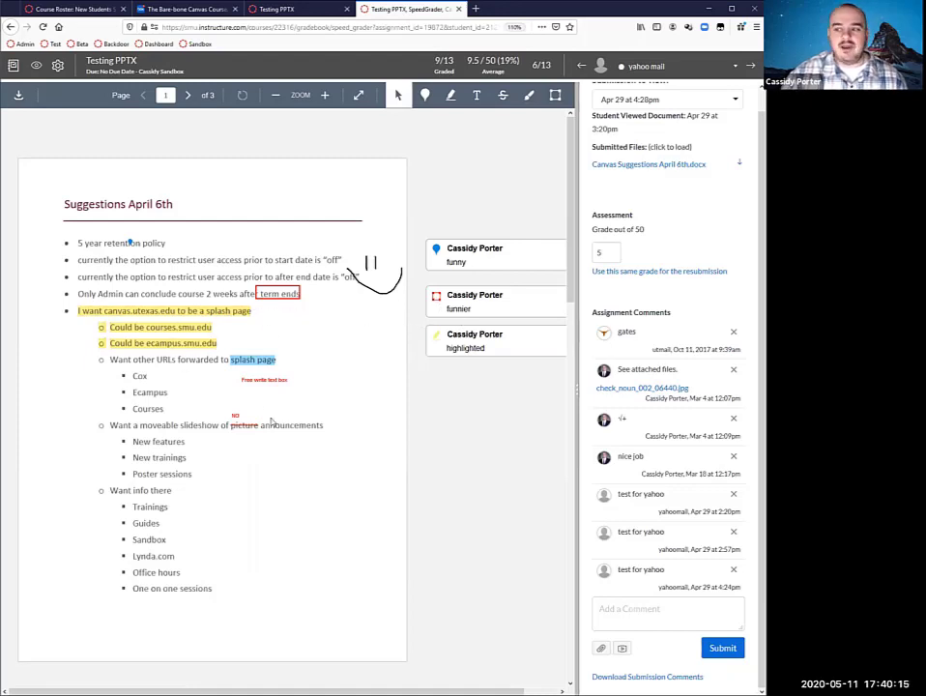
Step: View the list of the student's earlier submission versions without switching, and close SpeedGrader to return to the assignment page
scroll(585, 612, up, 1)
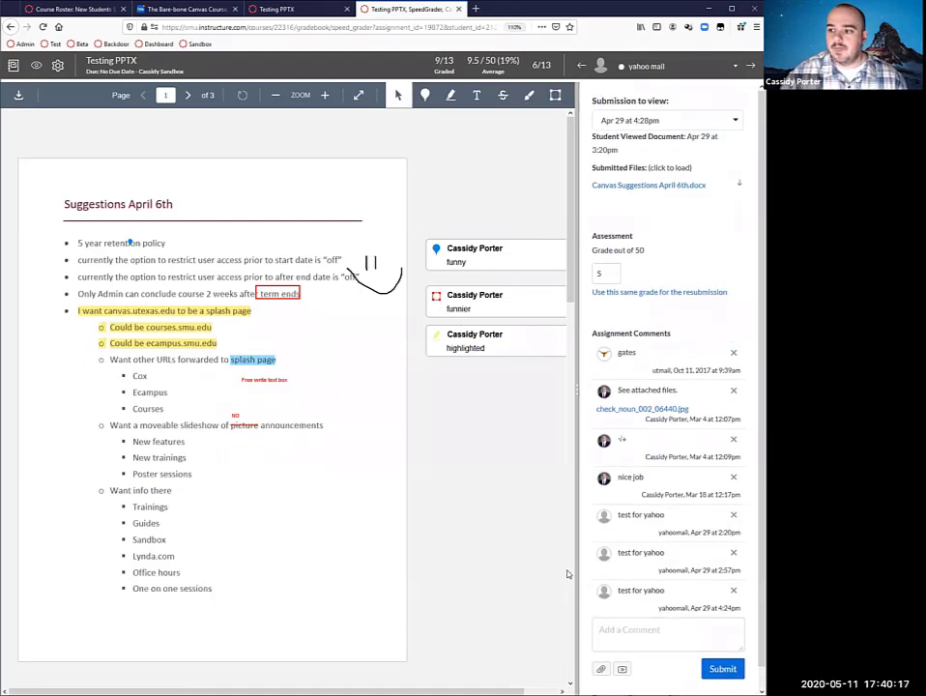
click(652, 122)
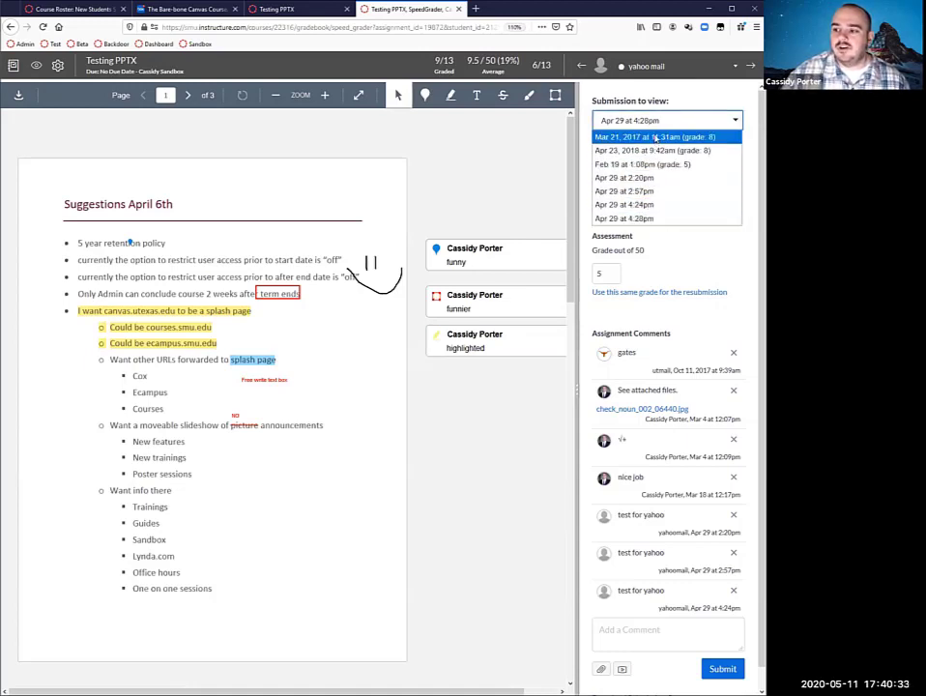
click(691, 100)
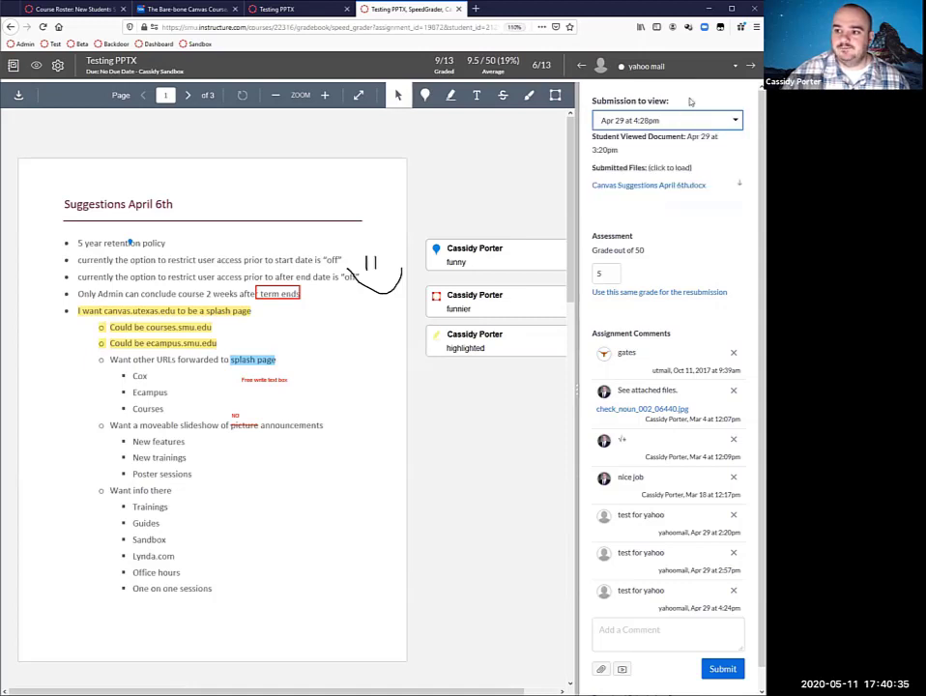
click(458, 7)
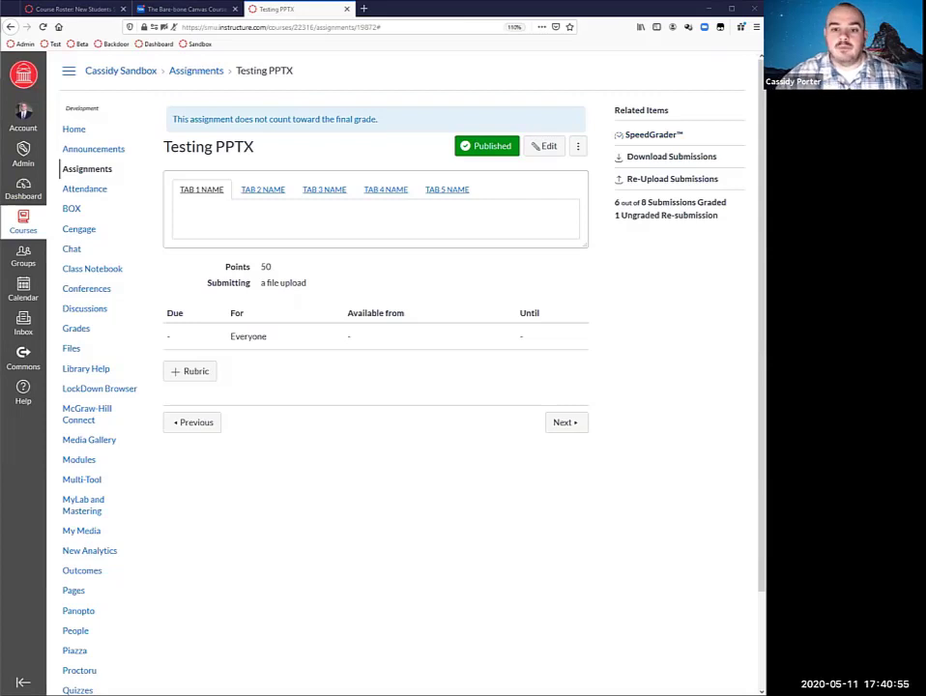
Step: View the course's Attendance roll call, and open the Box integration, completing its cloud security check to show the files
click(78, 191)
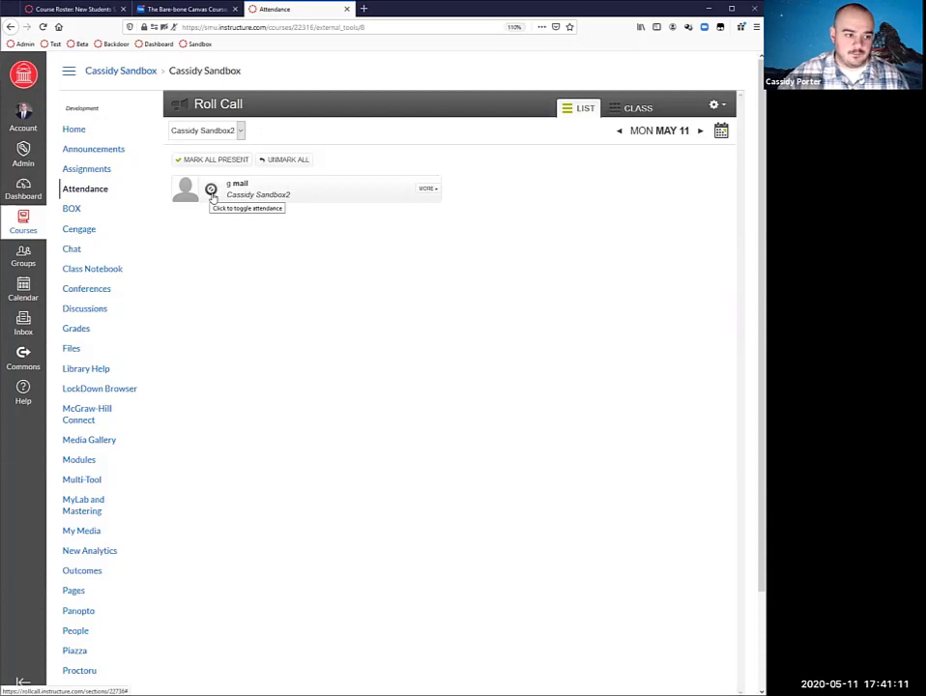
click(73, 210)
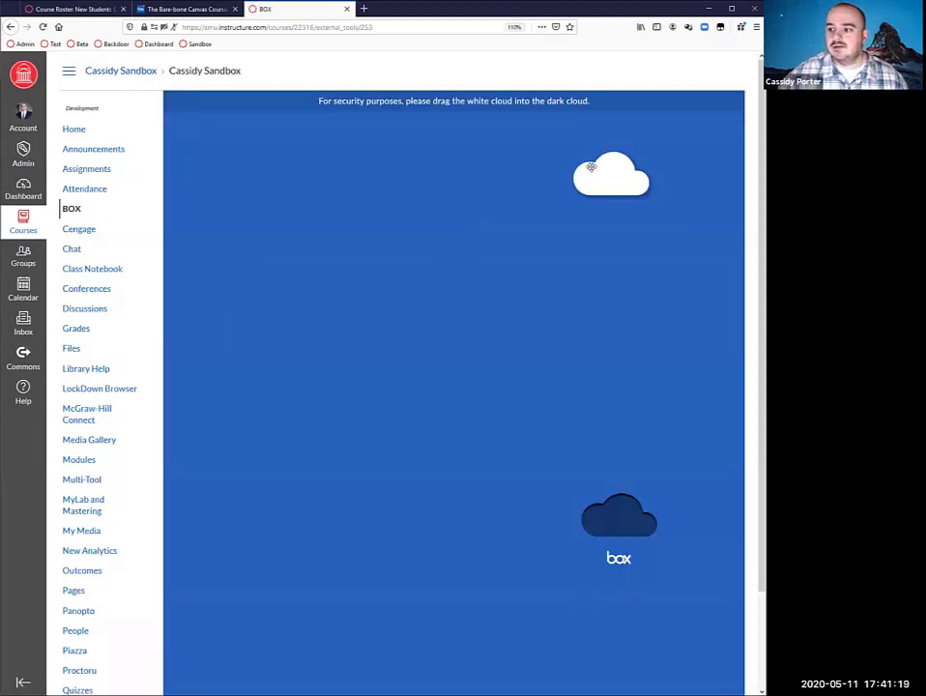
drag(599, 174, 608, 516)
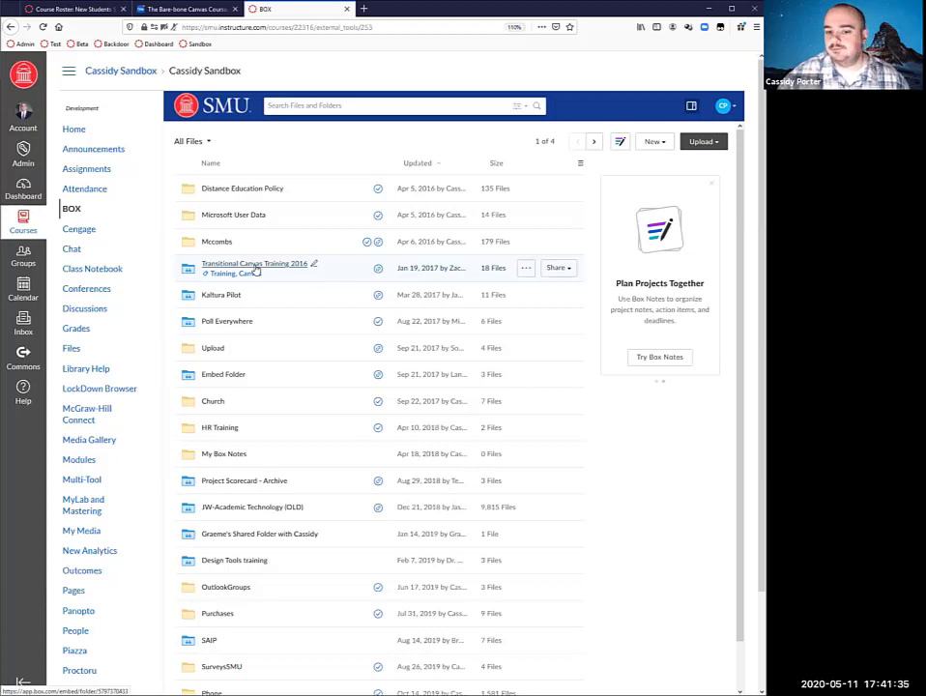
Step: View the course's Chat, Class Notebook and Conferences pages
click(74, 252)
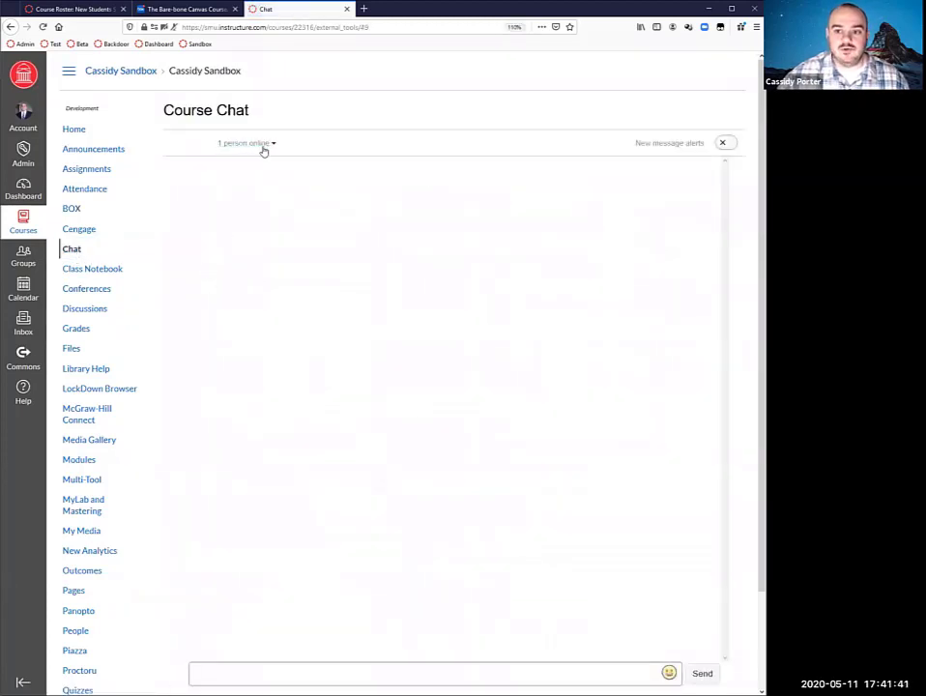
click(221, 672)
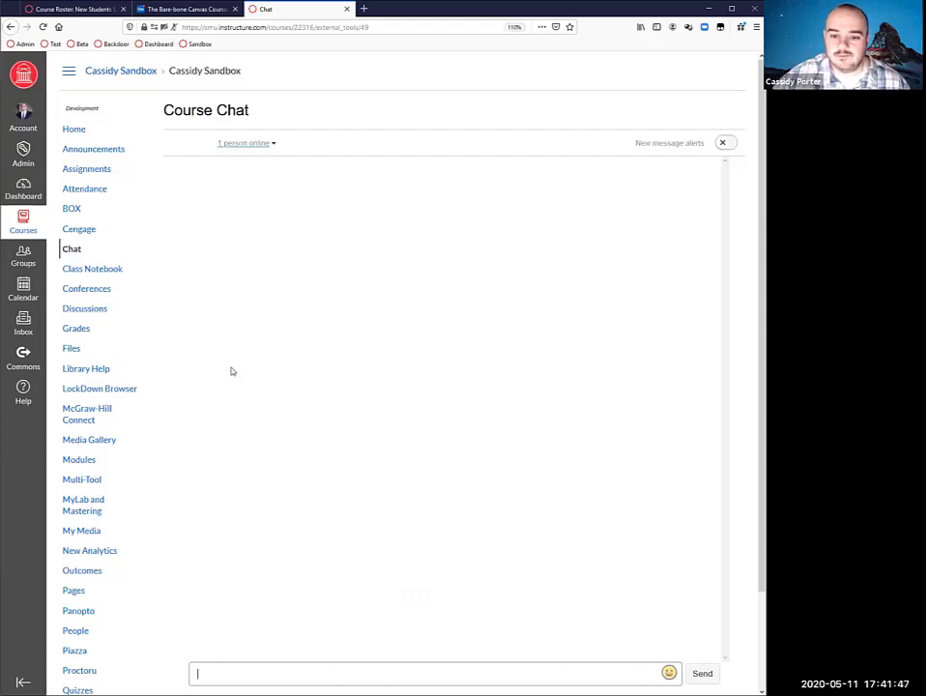
click(109, 272)
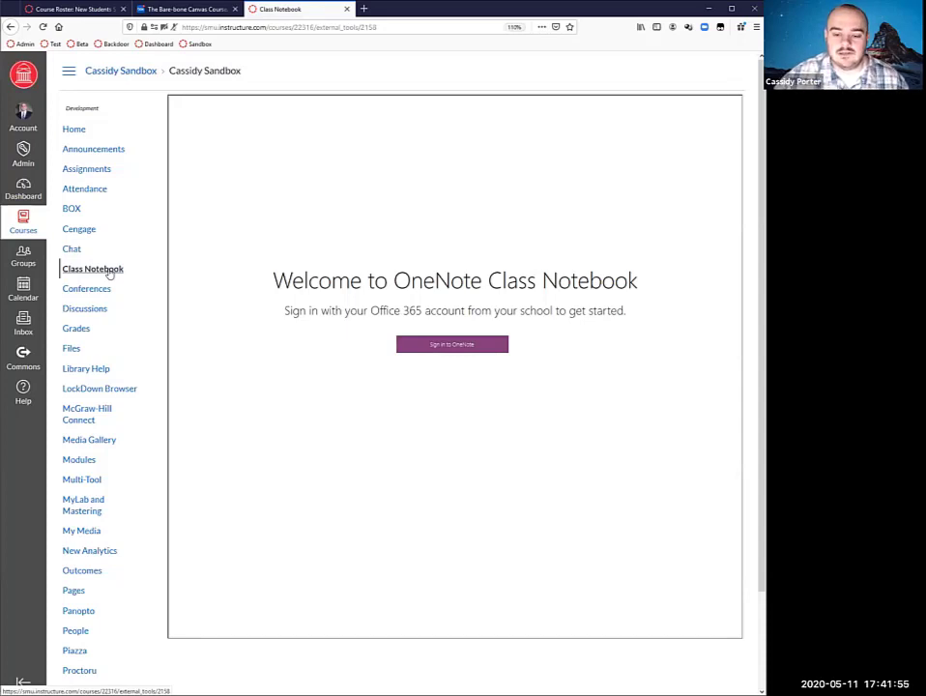
click(91, 290)
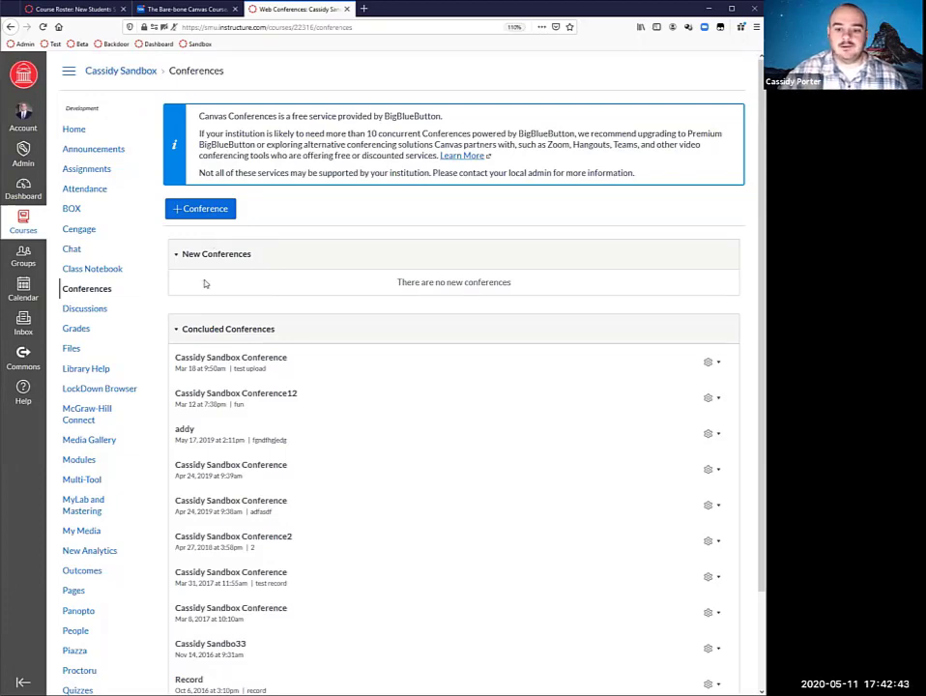
Step: Open the course's Discussions page and collapse the Pinned Discussions, Discussions and Closed for Comments sections
scroll(203, 283, down, 2)
click(87, 200)
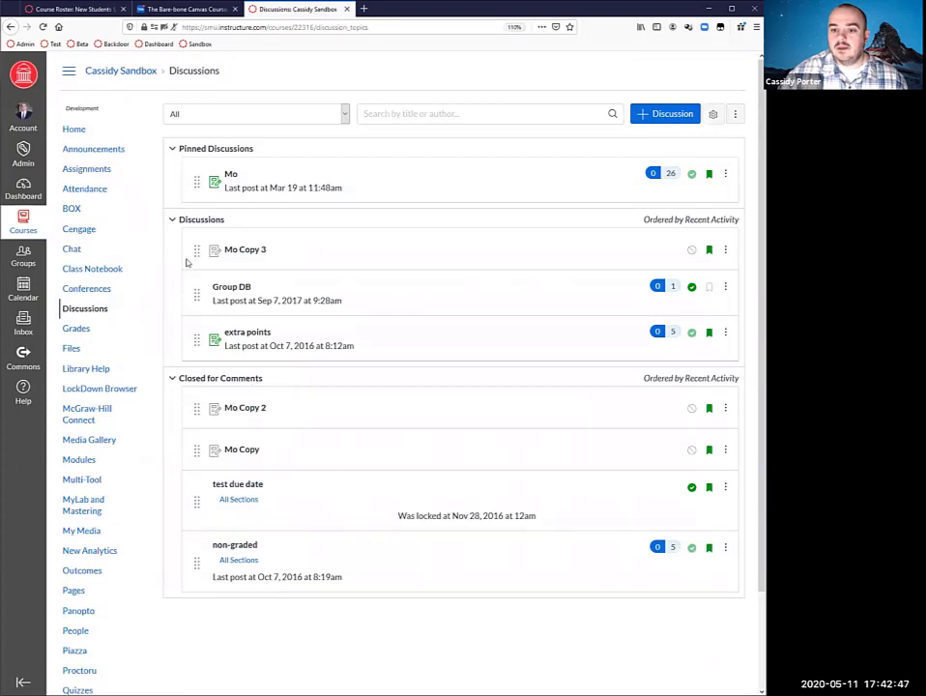
click(171, 150)
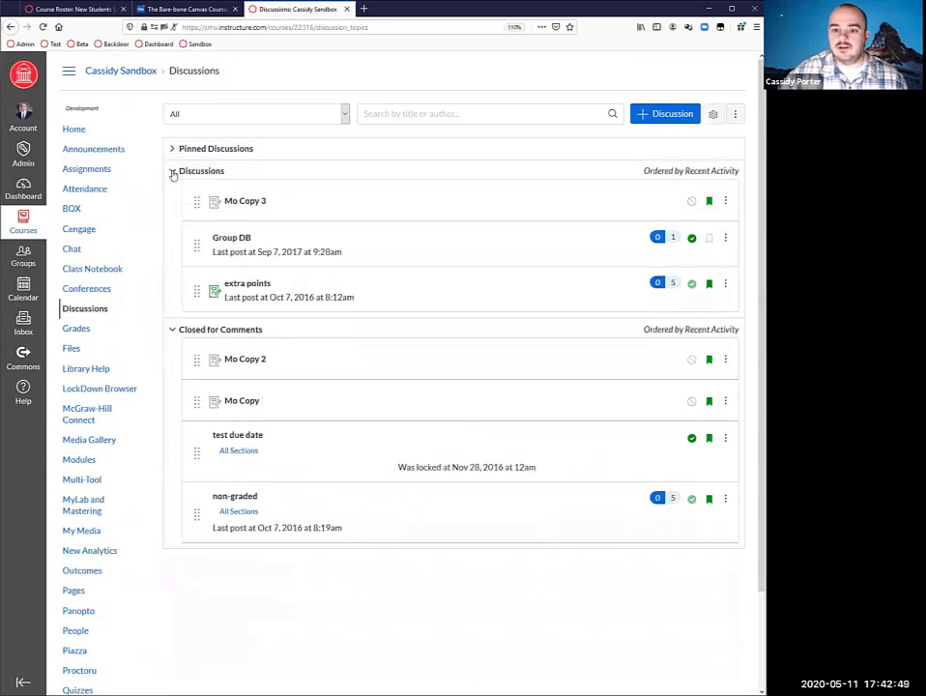
click(171, 172)
click(172, 192)
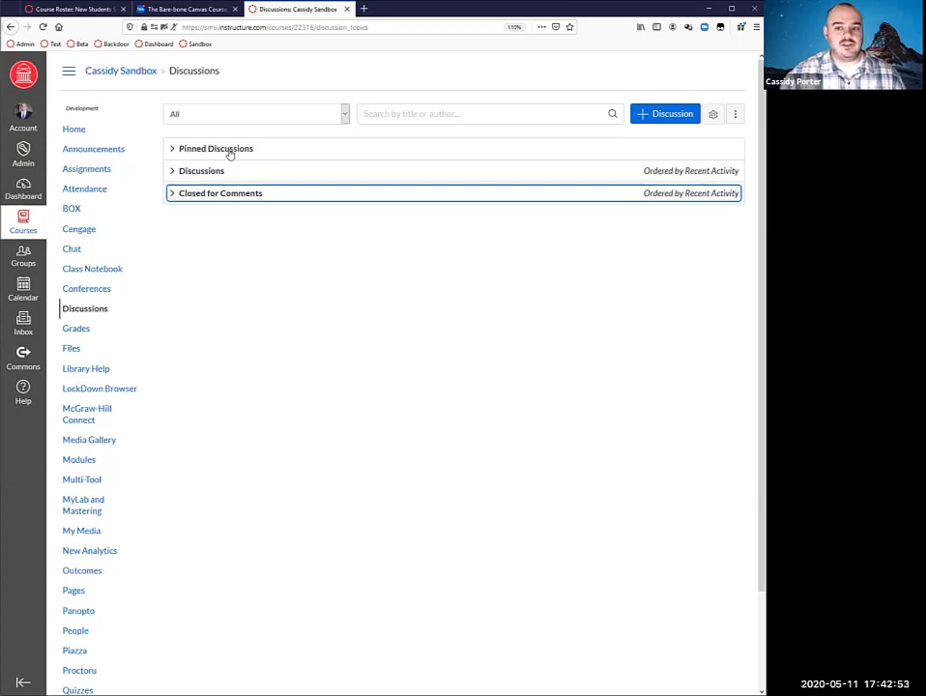
Step: Expand the Pinned Discussions and Discussions sections to review their topics, and leave only the Discussions section expanded
click(173, 151)
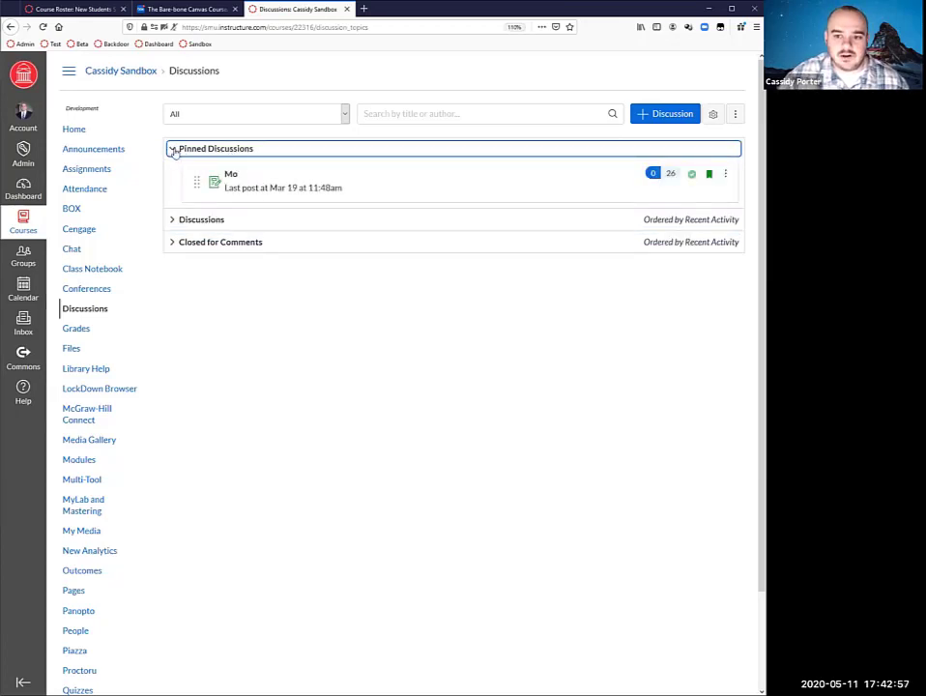
click(173, 151)
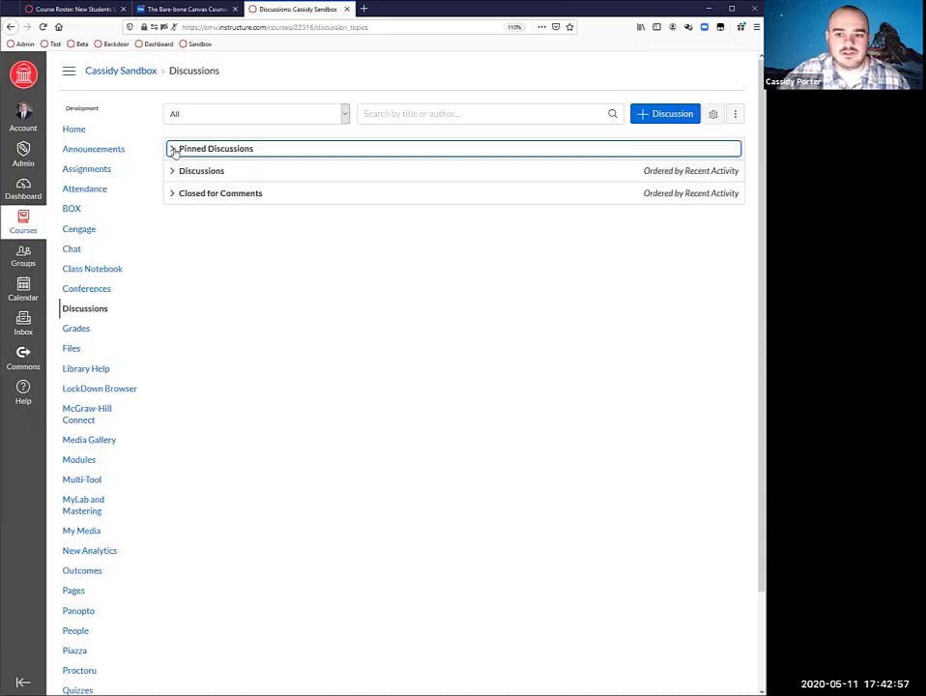
click(224, 151)
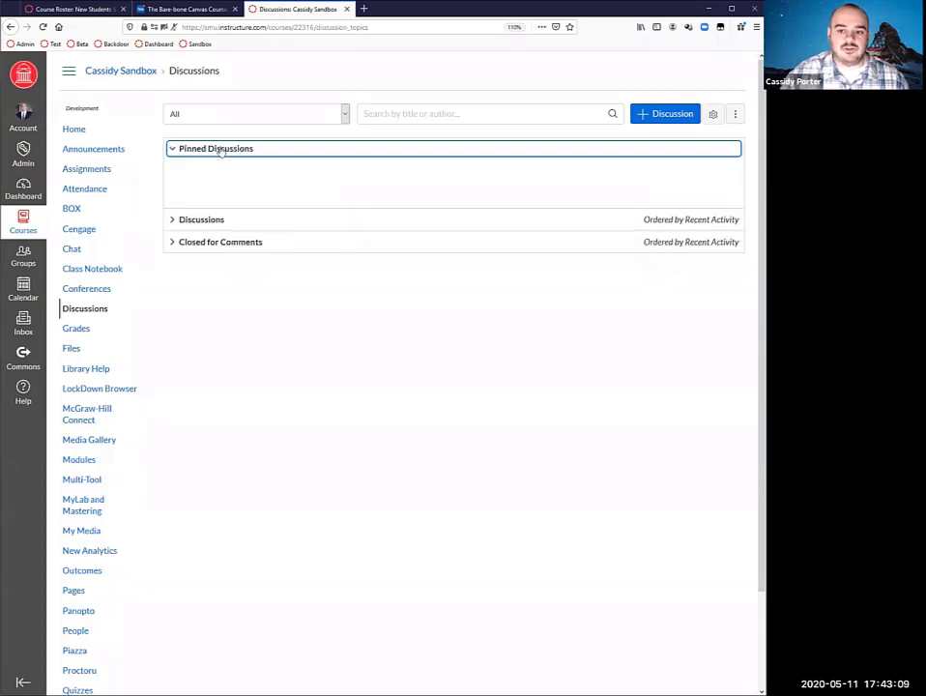
click(171, 226)
click(172, 222)
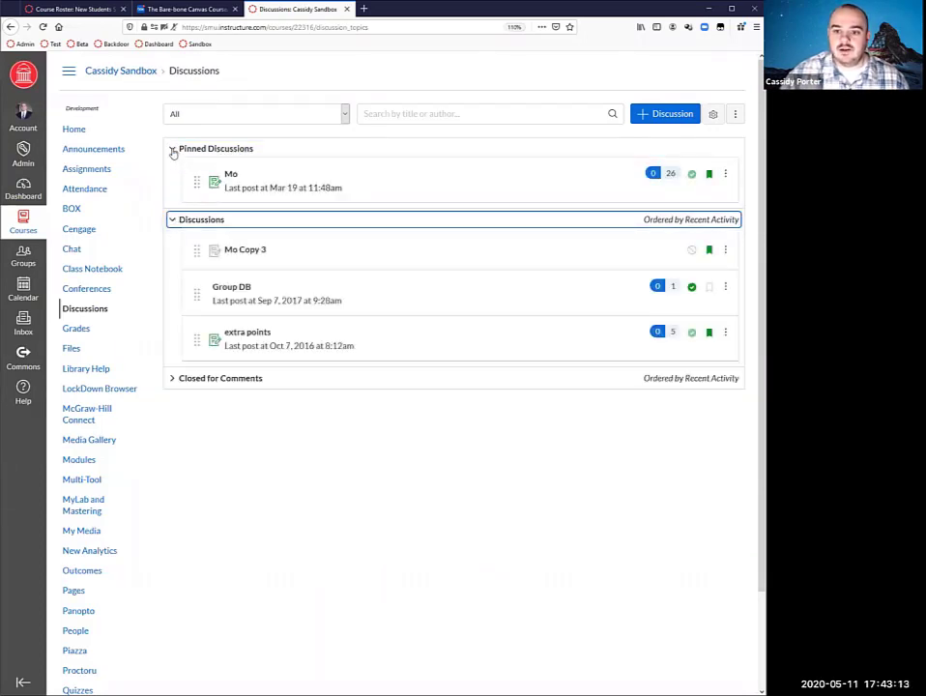
click(173, 151)
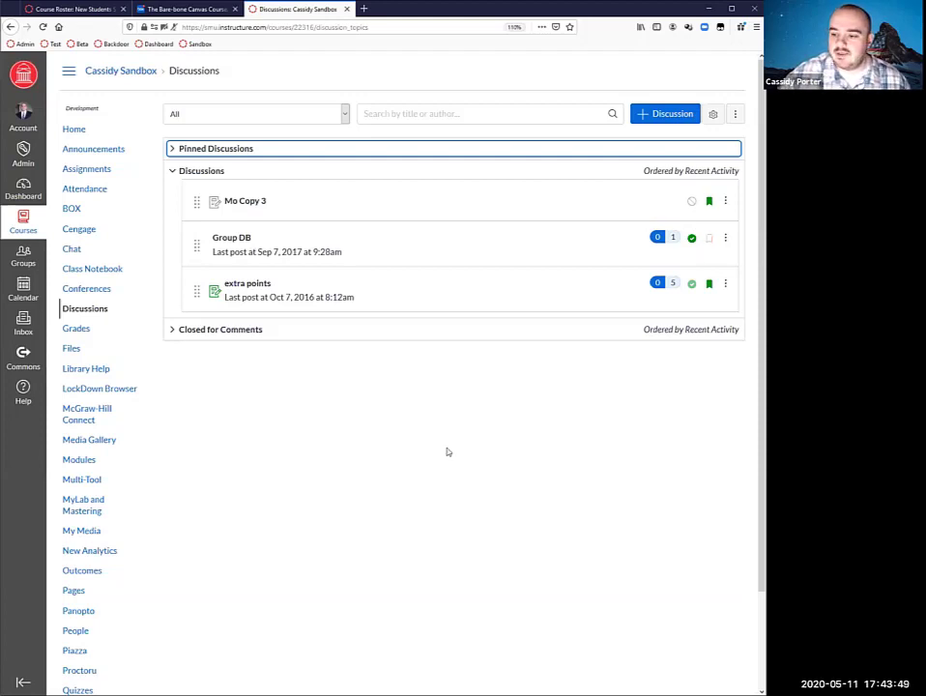
Step: Move the Mo Copy 2 topic into the Discussions section and the Group DB topic into Closed for Comments
click(197, 203)
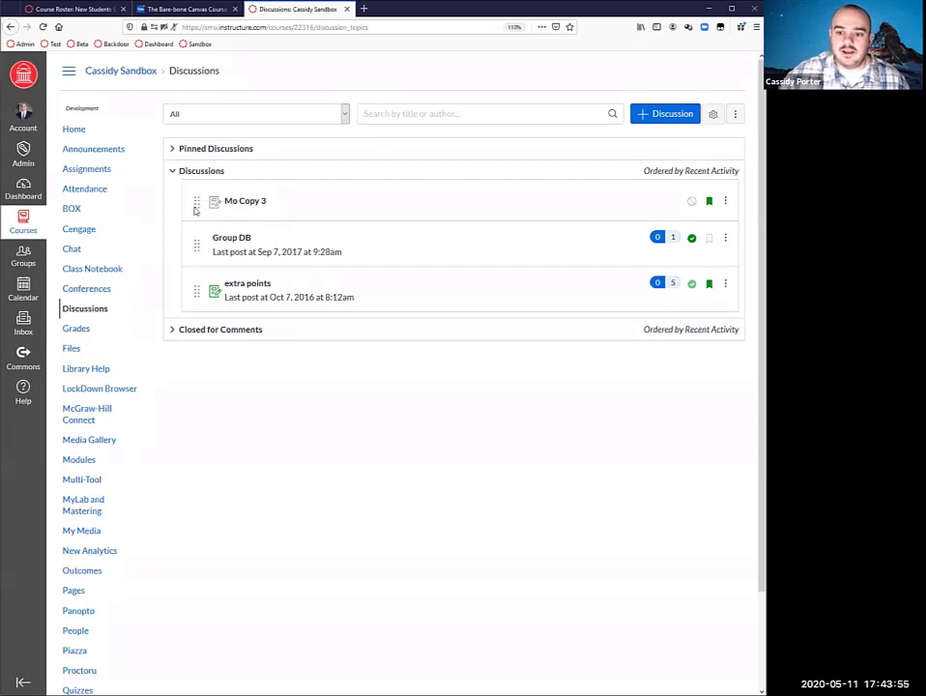
drag(195, 209, 197, 337)
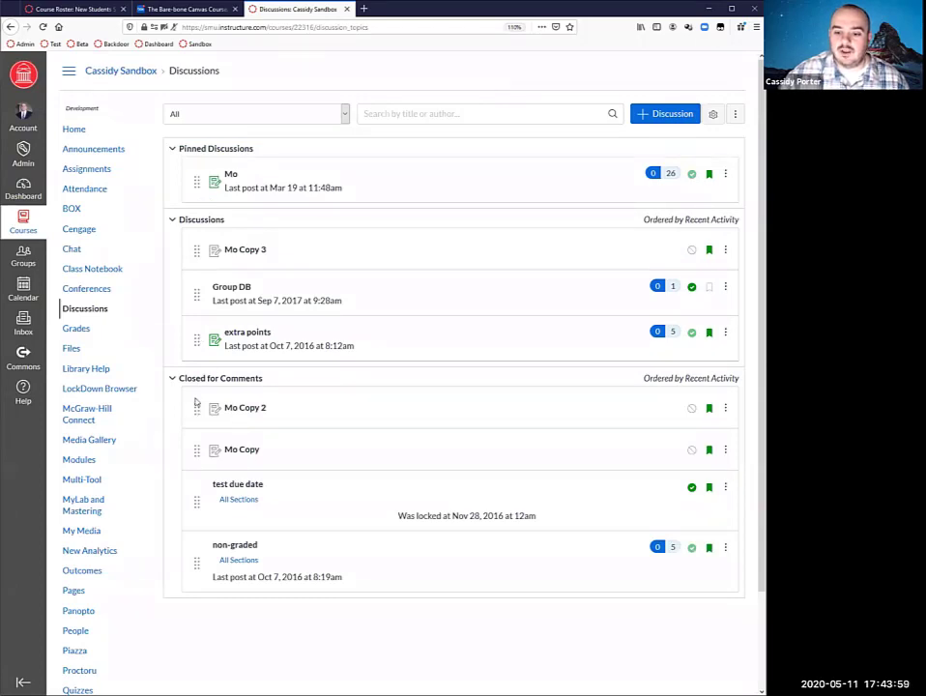
drag(195, 404, 197, 337)
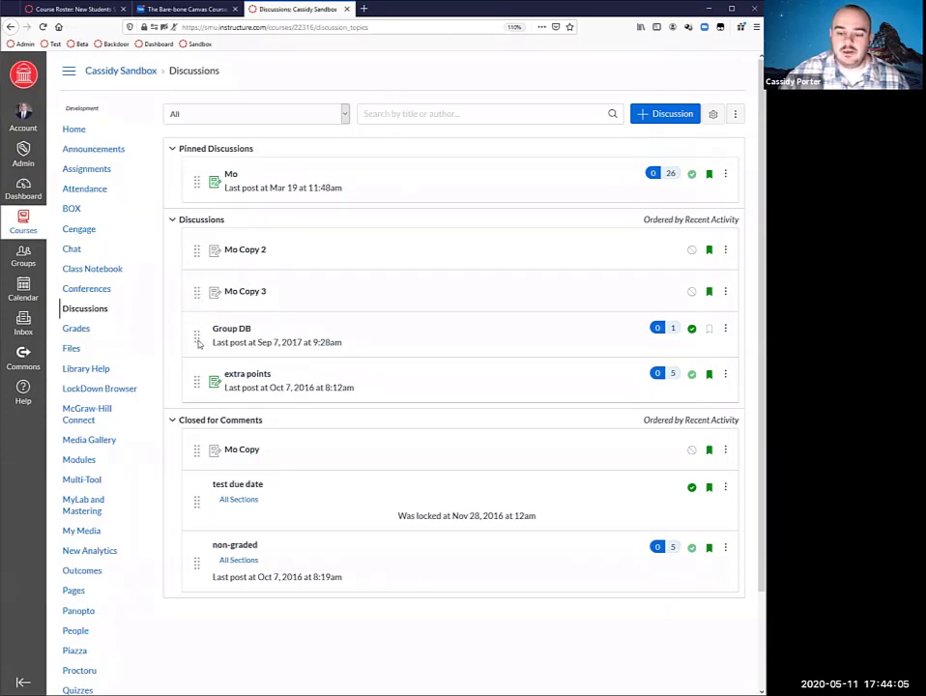
drag(197, 337, 199, 416)
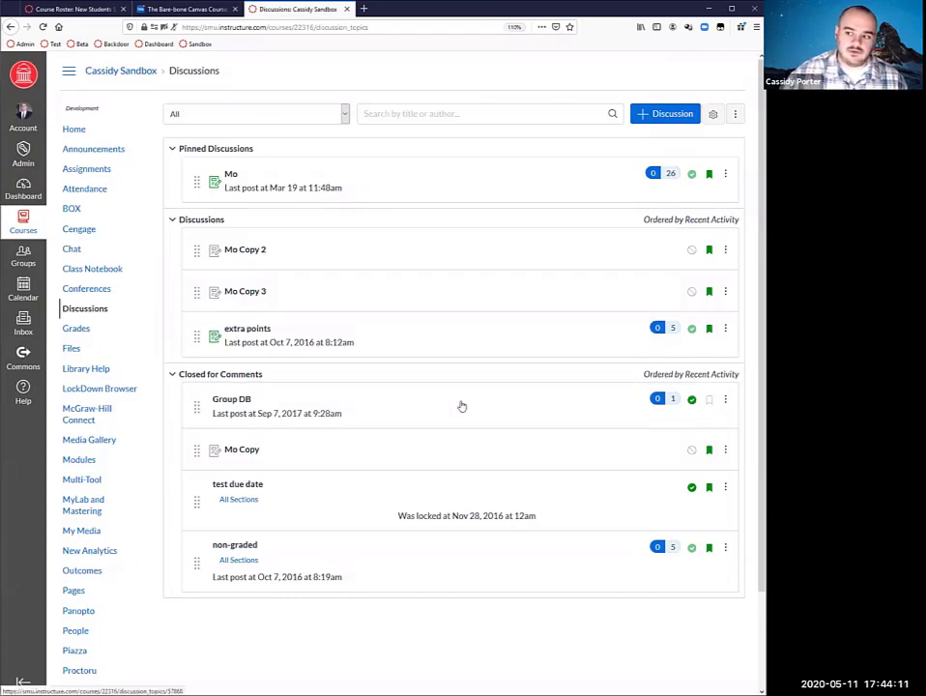
Step: Start a new discussion and enable threaded replies, posting required before seeing replies, and grading
click(650, 117)
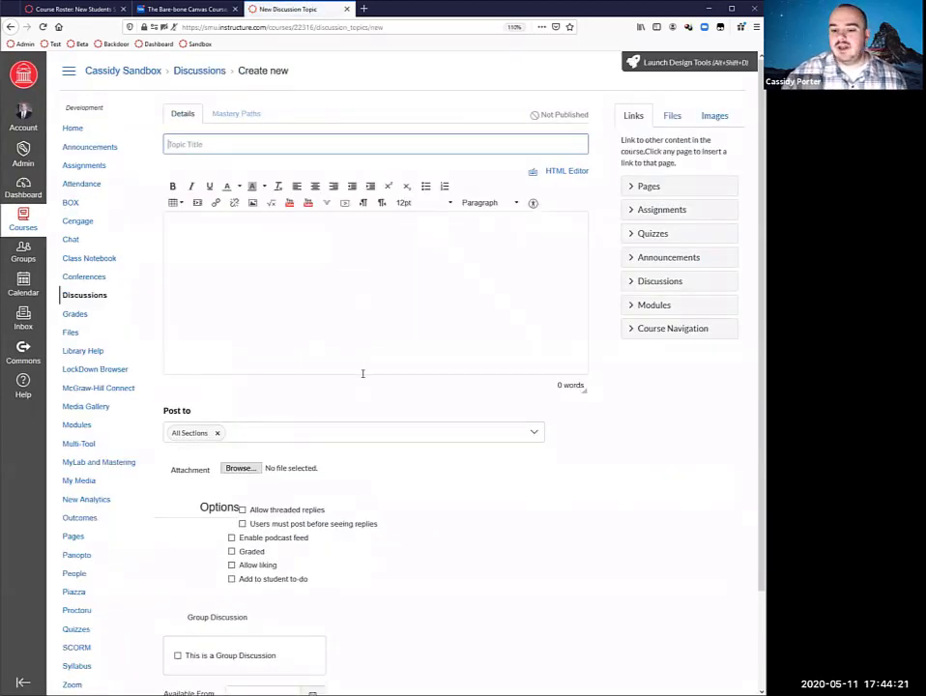
scroll(362, 373, down, 3)
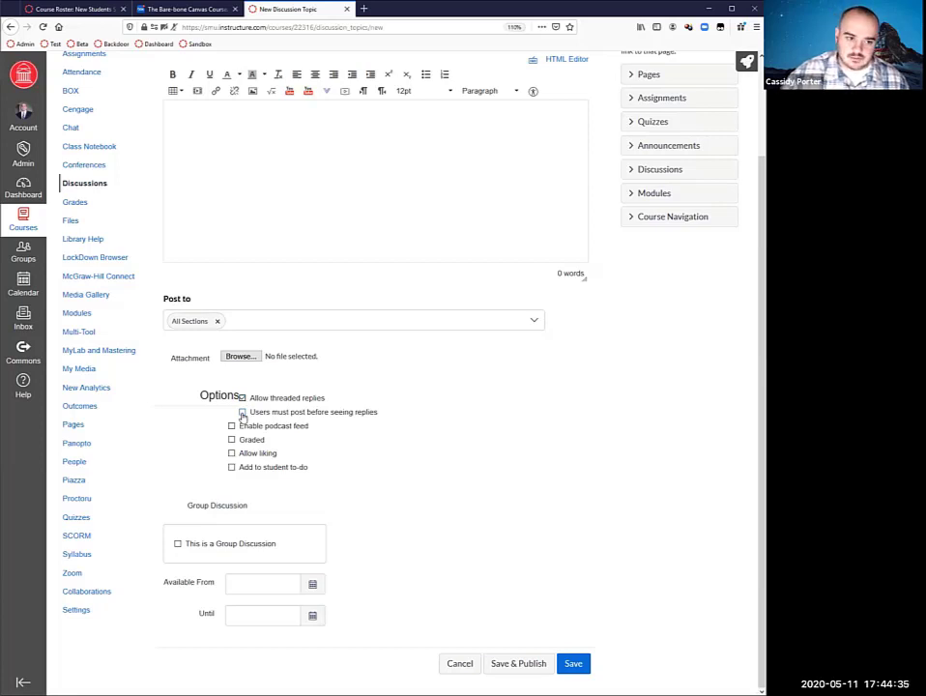
click(242, 412)
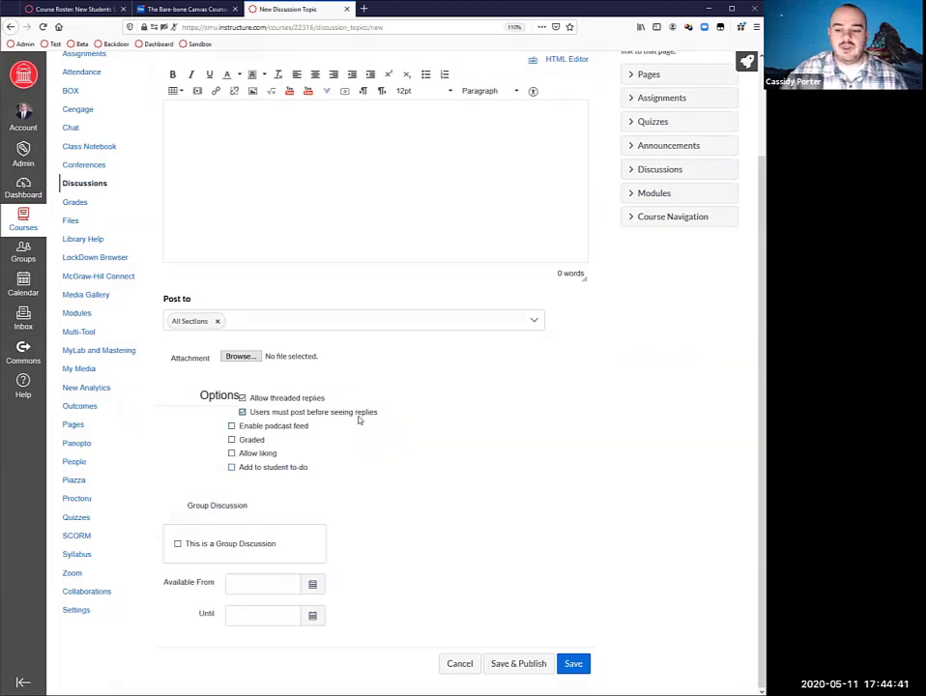
click(232, 440)
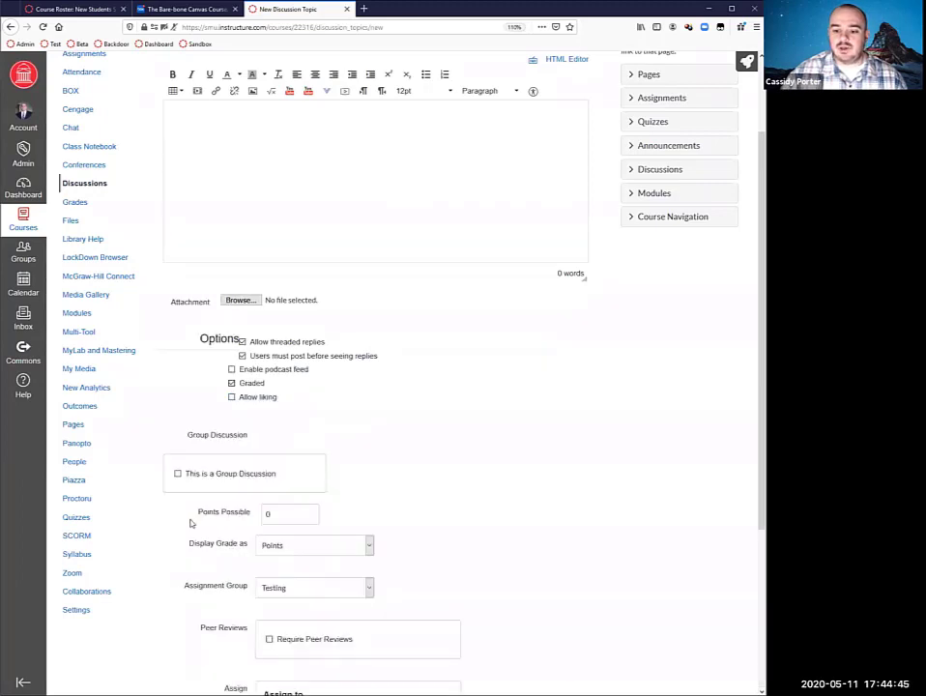
Step: Review the new discussion's points, grading, peer review and due date options, and cancel the discussion without saving
scroll(203, 527, down, 3)
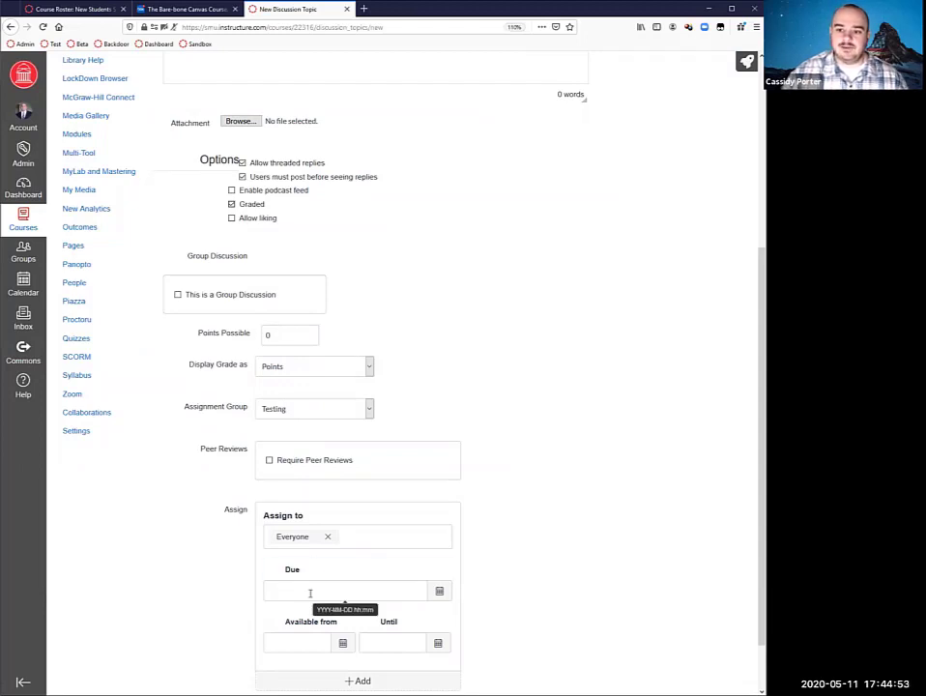
scroll(310, 593, down, 2)
click(460, 663)
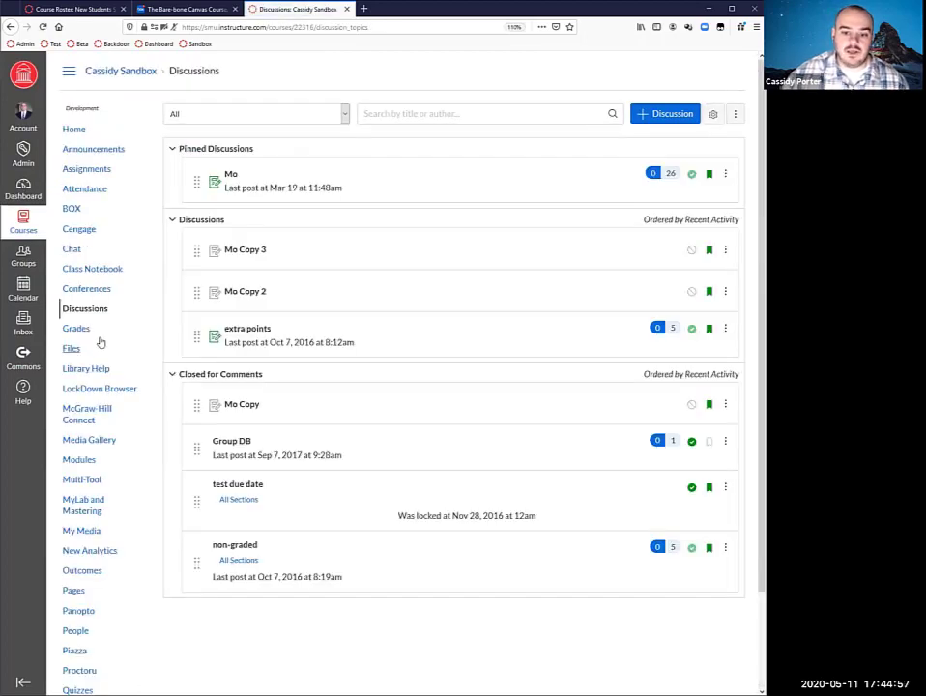
Step: View the course's Files and Library Help pages, and open the Modules page to look over its modules
click(72, 349)
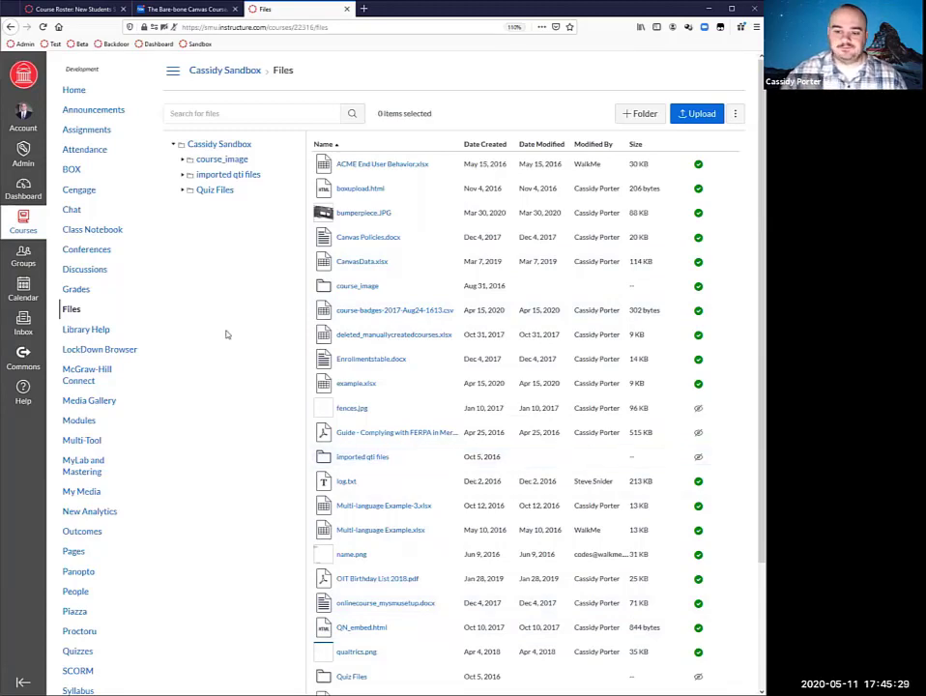
click(91, 333)
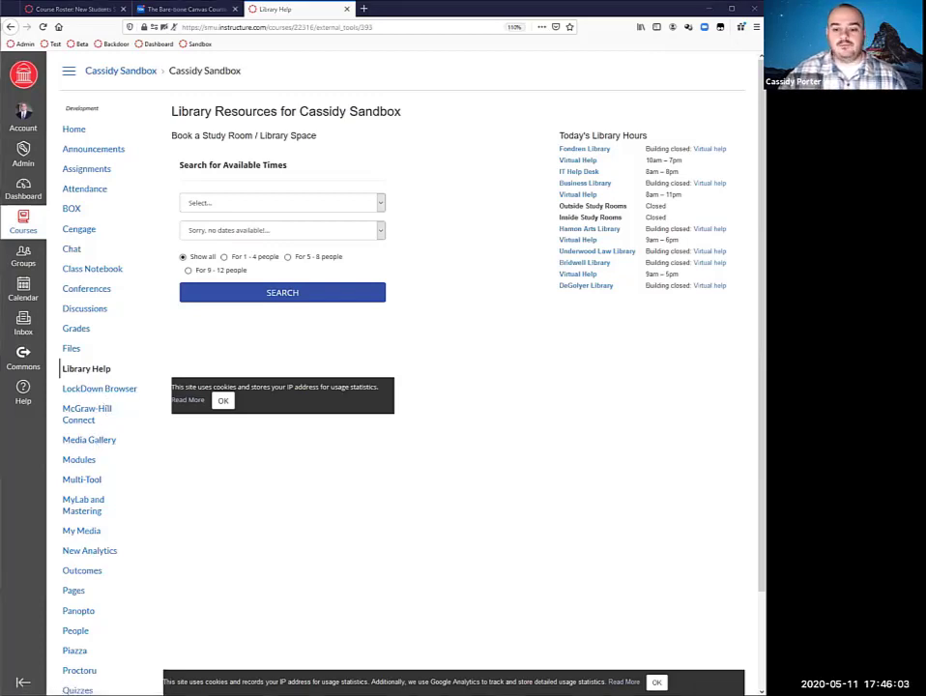
click(69, 461)
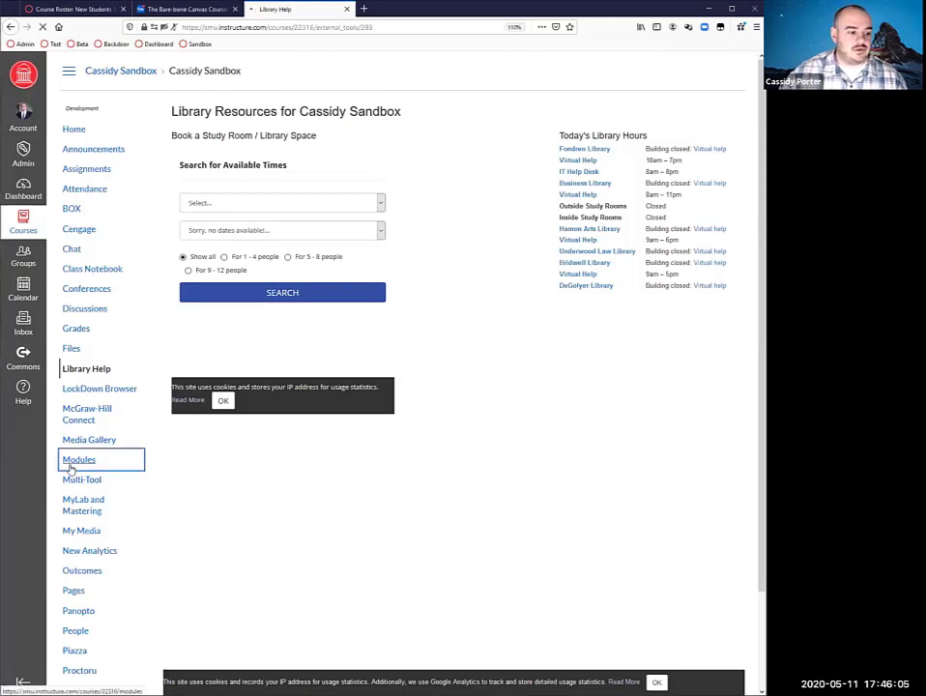
scroll(69, 469, down, 2)
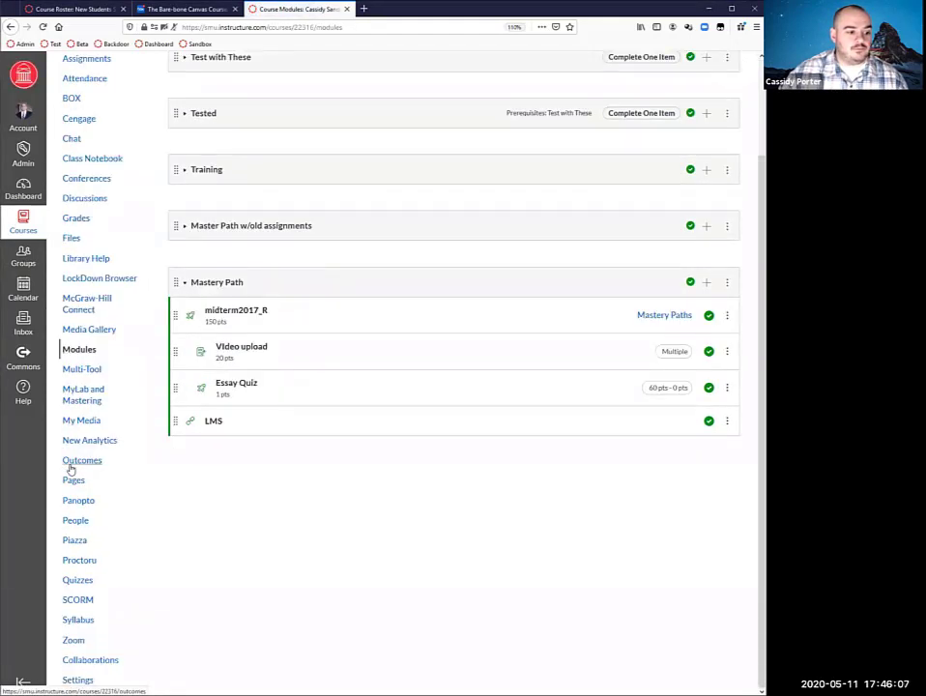
scroll(223, 572, up, 2)
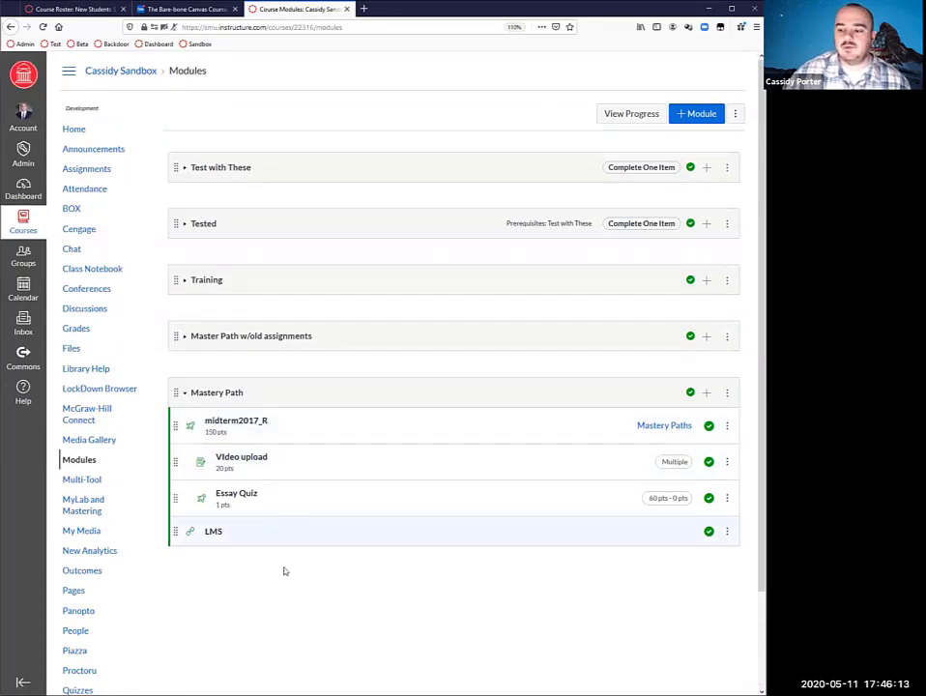
Step: Add the existing Extra Credit assignment to the Mastery Path module without indentation, and collapse the module
click(706, 392)
click(278, 288)
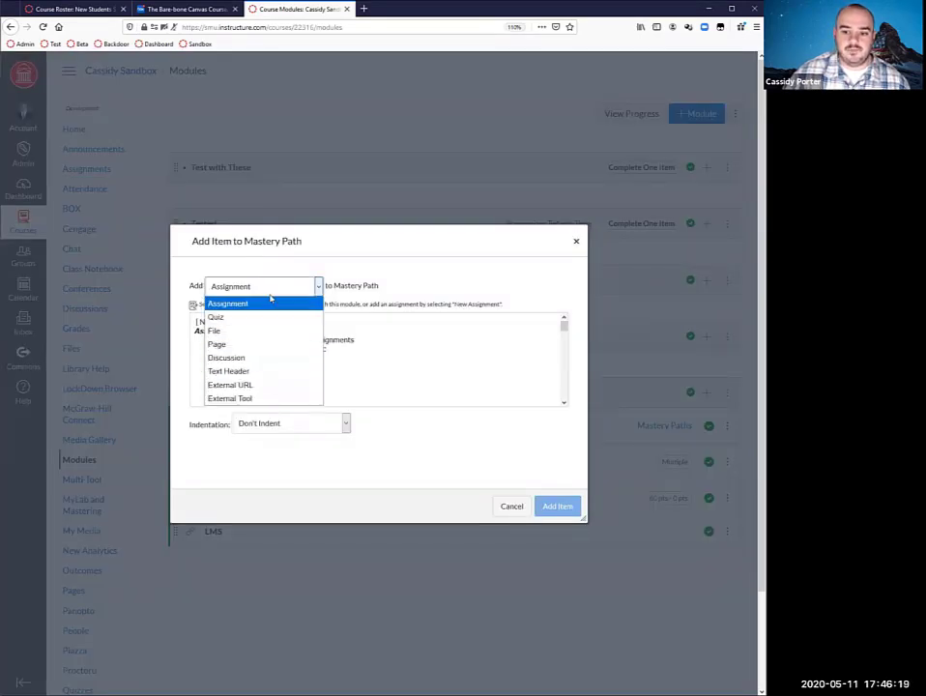
click(229, 305)
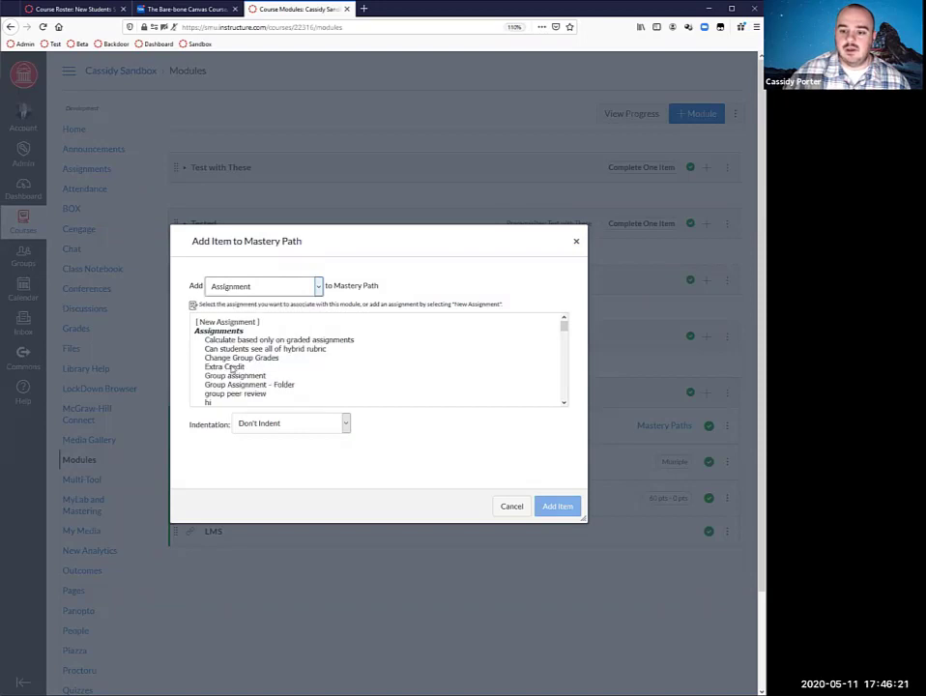
click(226, 366)
click(556, 506)
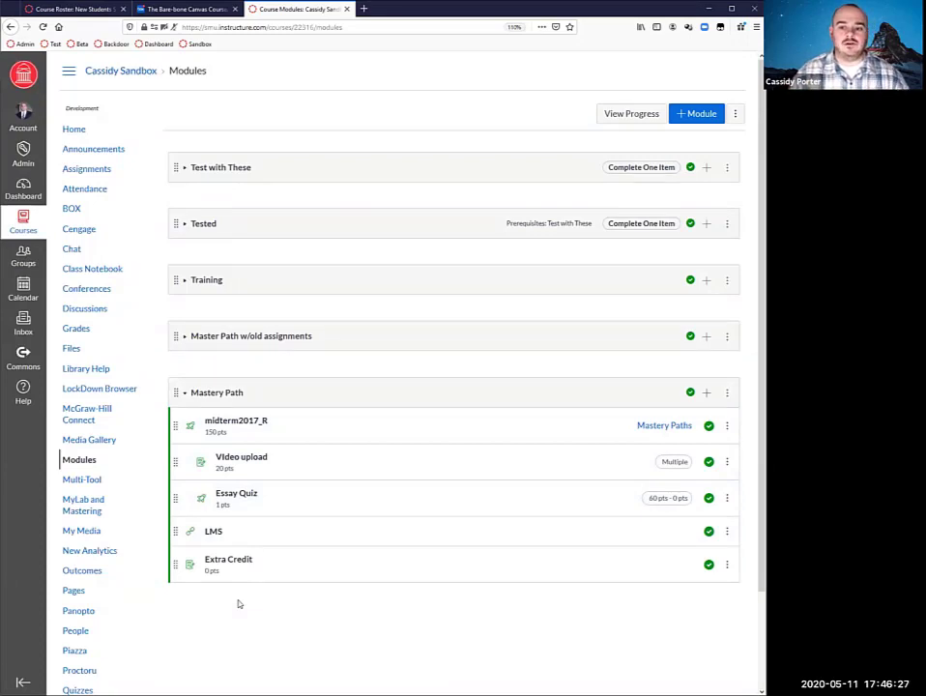
click(185, 394)
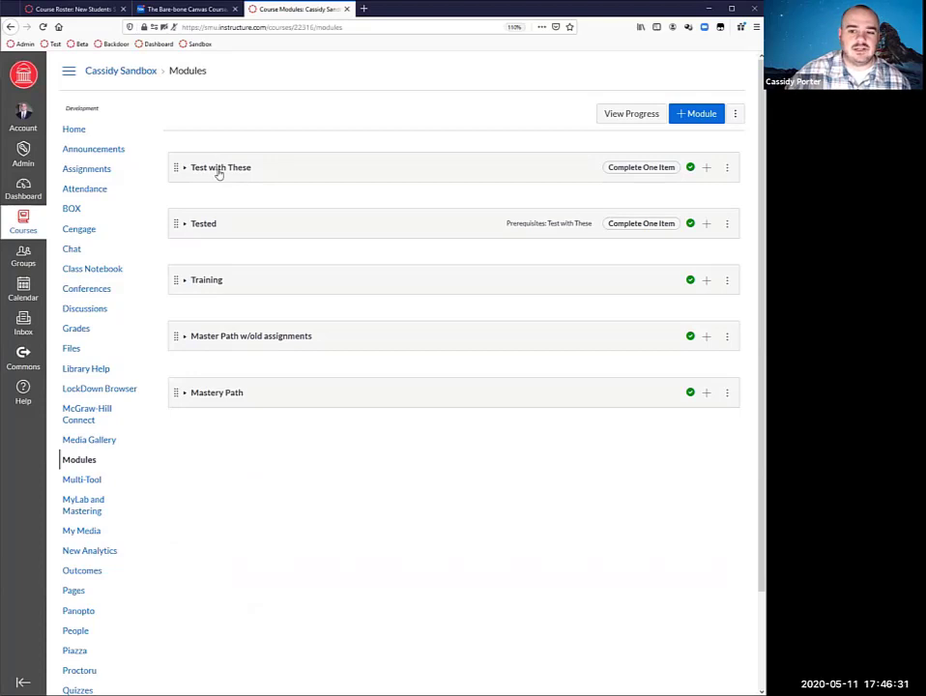